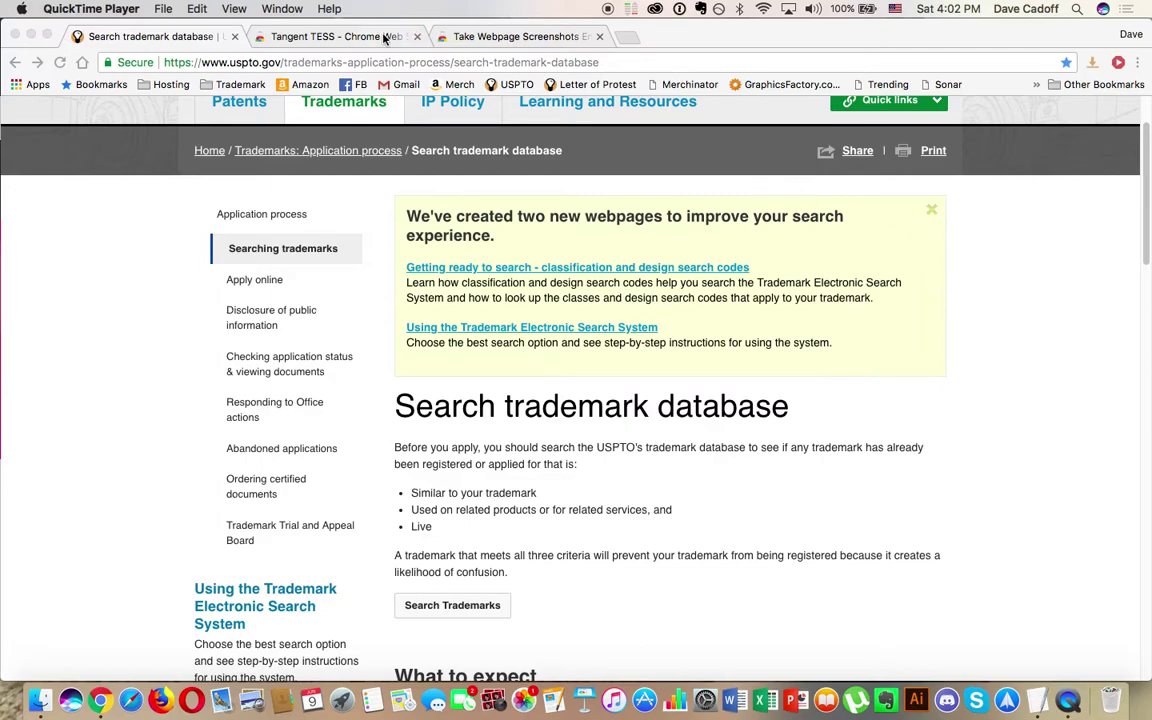
Step: Switch to the Tangent TESS Chrome Web Store listing, which shows it already added
left_click(342, 37)
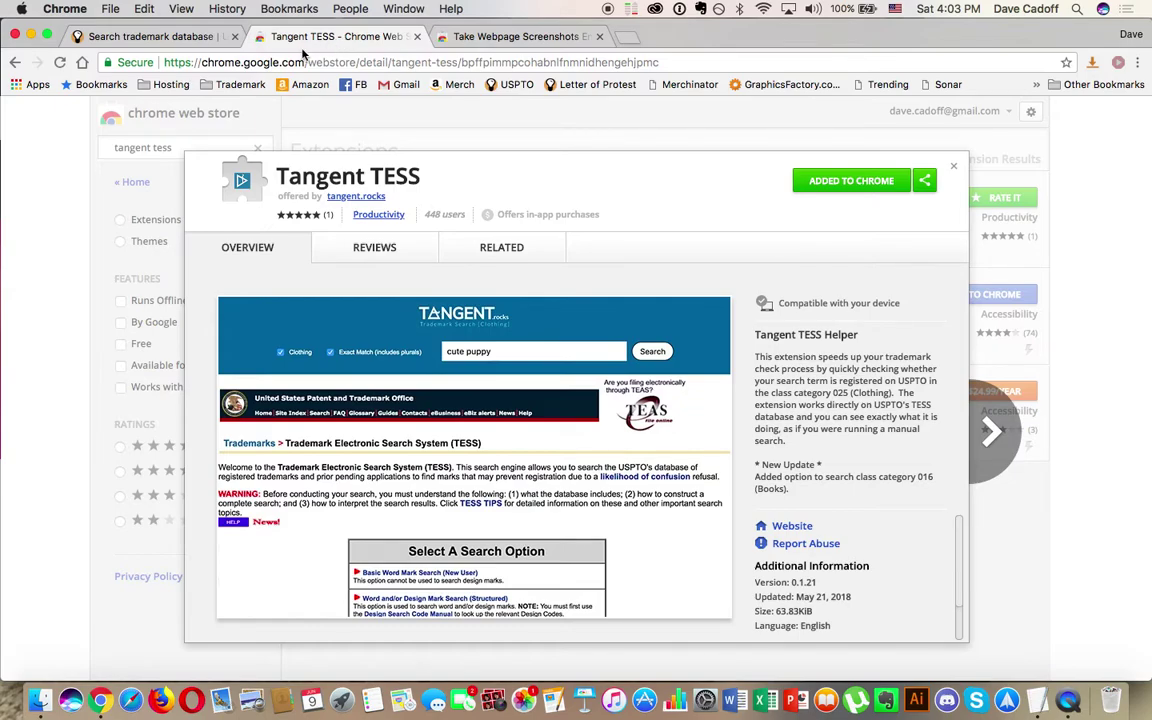
Step: Check the FireShot full-page screenshot extension listing, then go back to the USPTO 'Search trademark database' tab
left_click(509, 38)
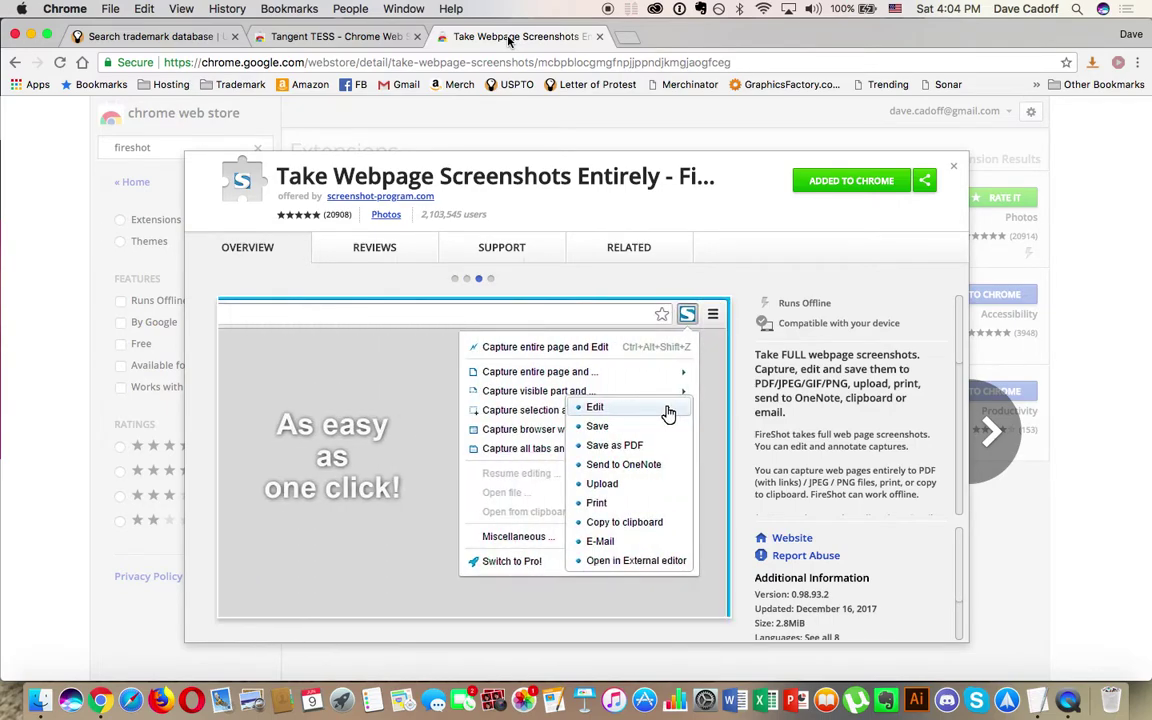
left_click(157, 36)
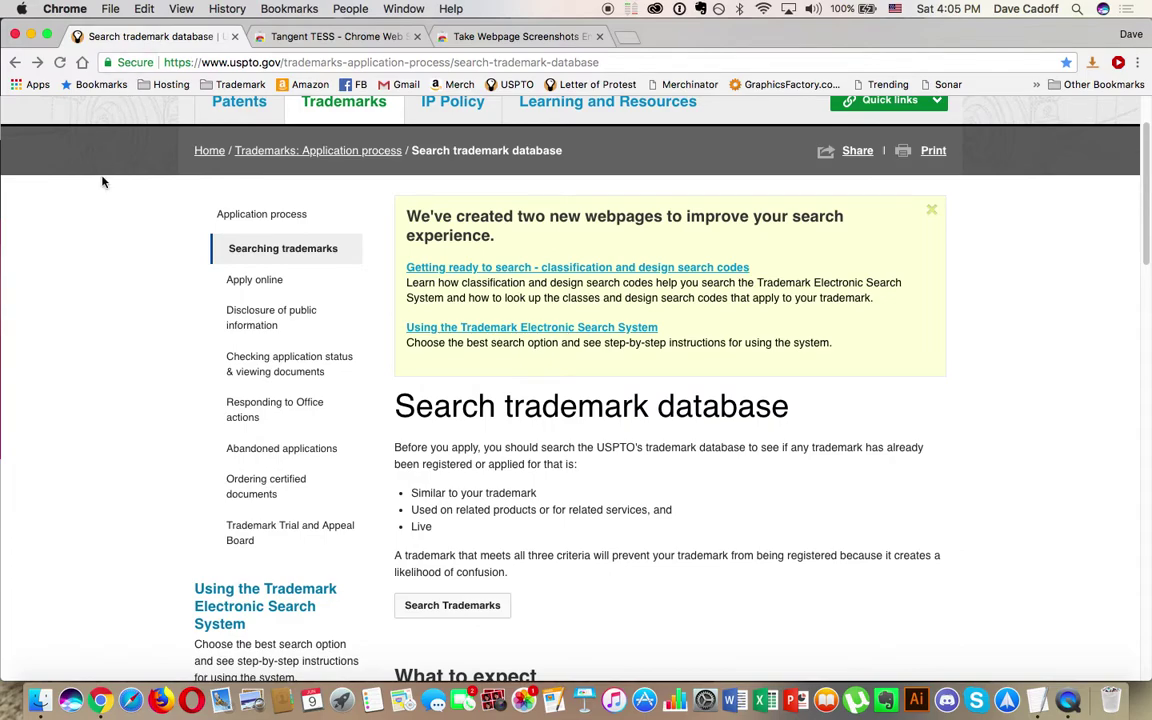
Step: Open the Trademark Electronic Search System from the USPTO page's Search Trademarks button
scroll(102, 182, "up", 2)
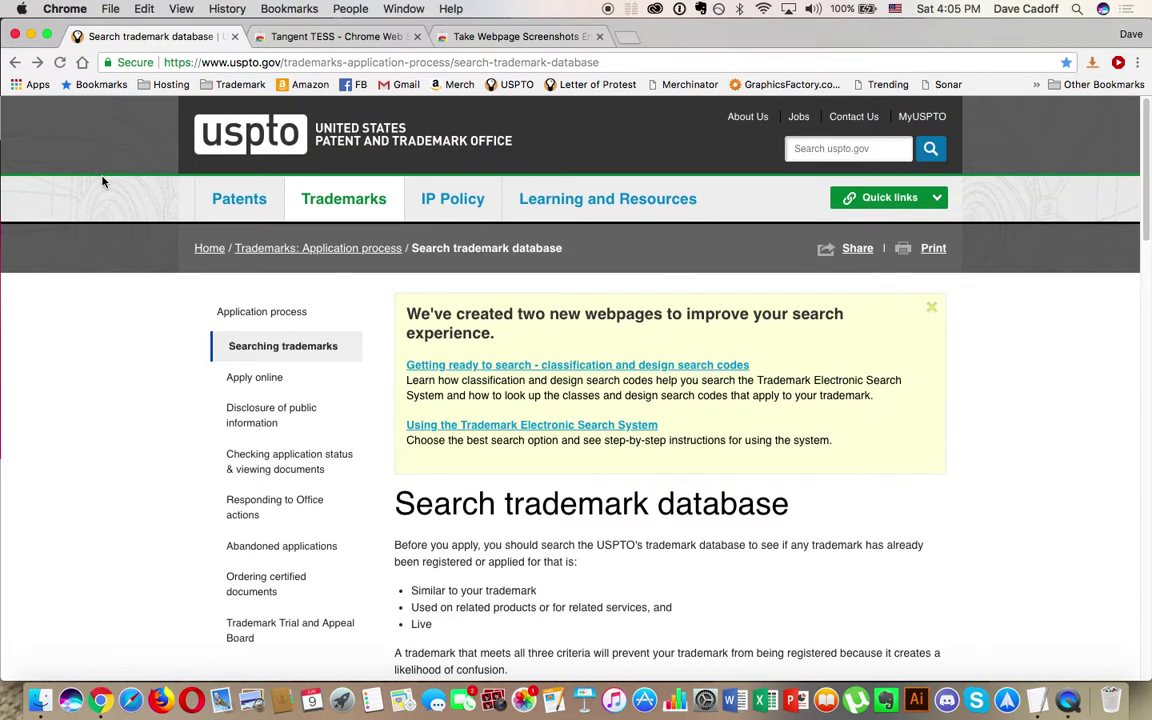
scroll(102, 182, "down", 2)
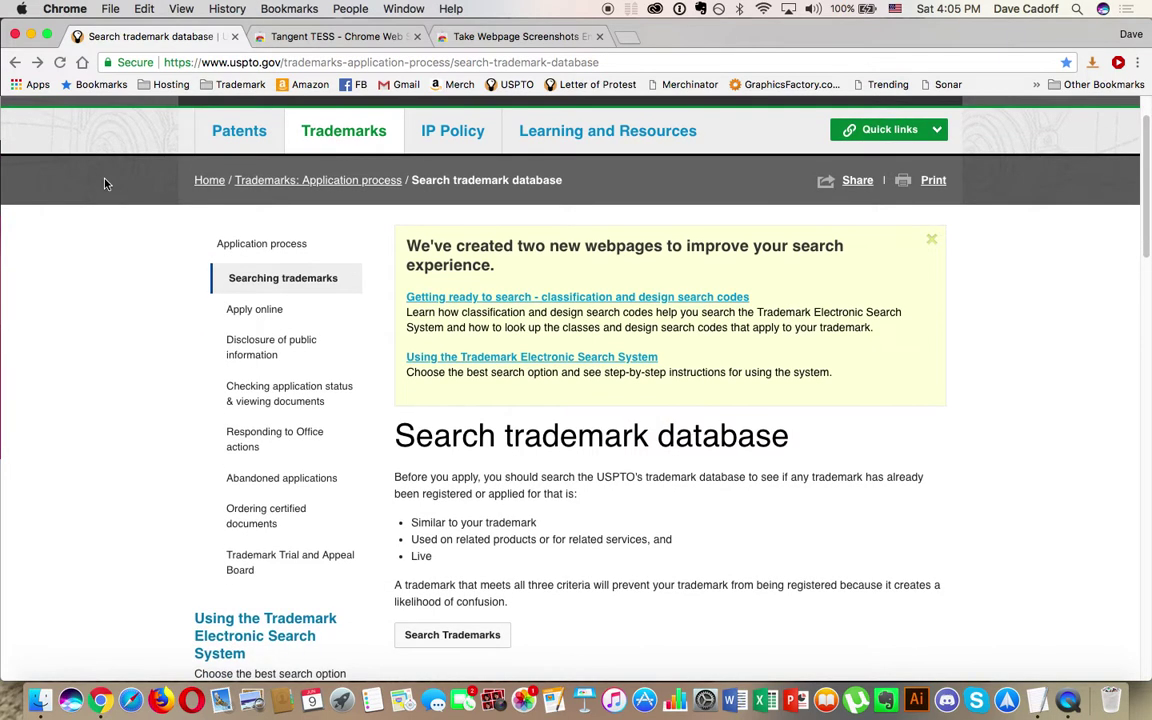
left_click(437, 636)
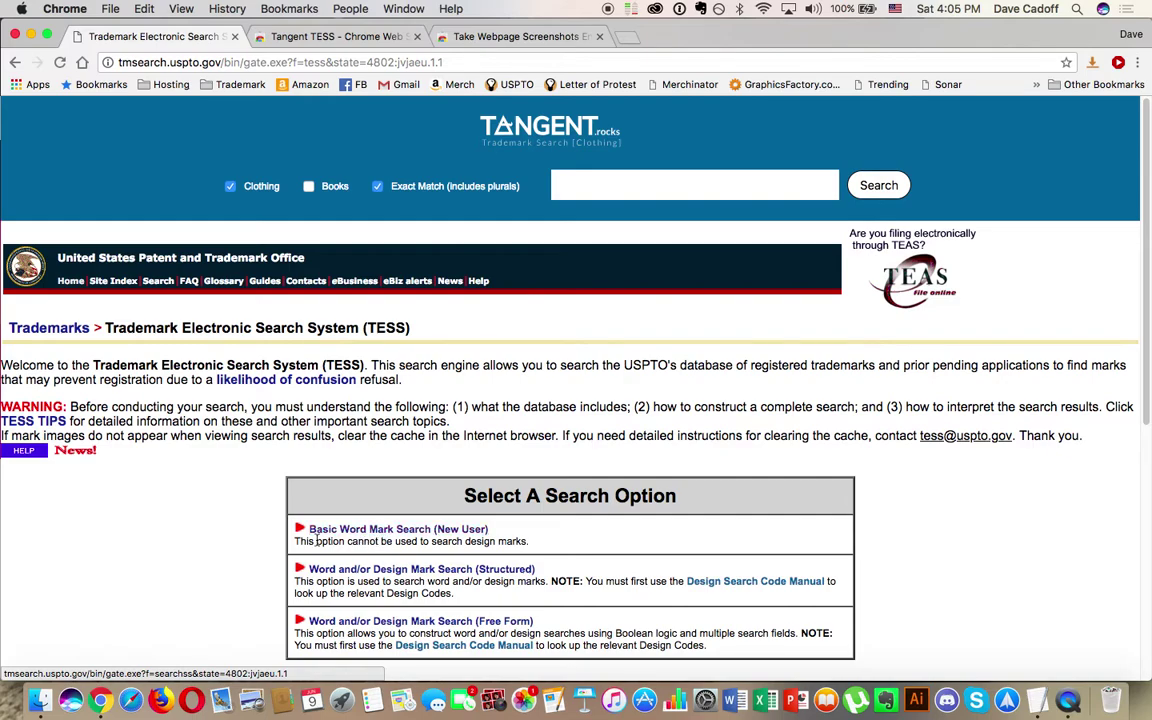
Step: Run a Basic Word Mark Search for 'born in the usa'
left_click(390, 531)
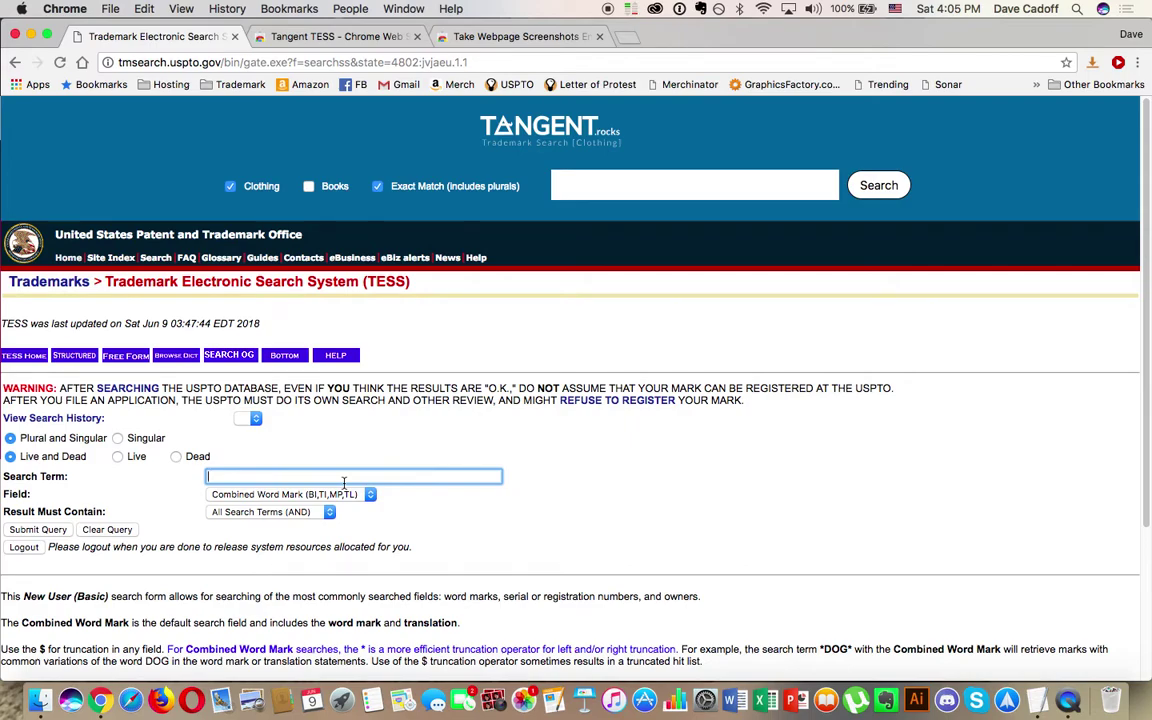
type("born in the usa")
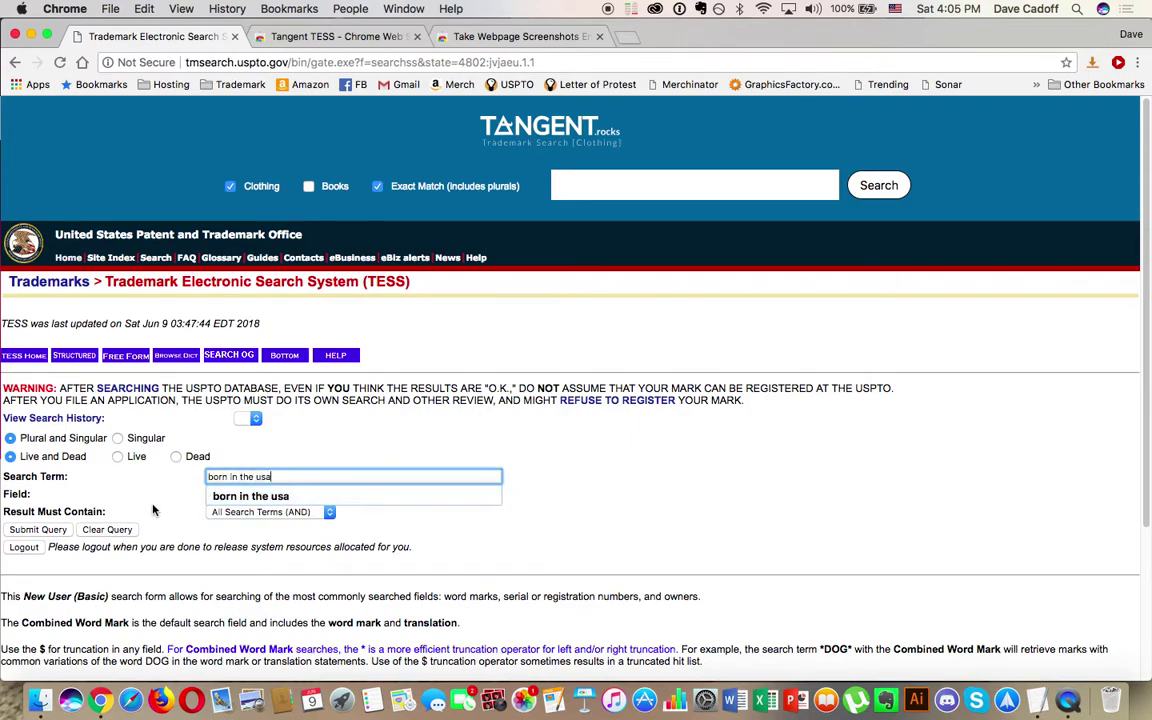
left_click(36, 530)
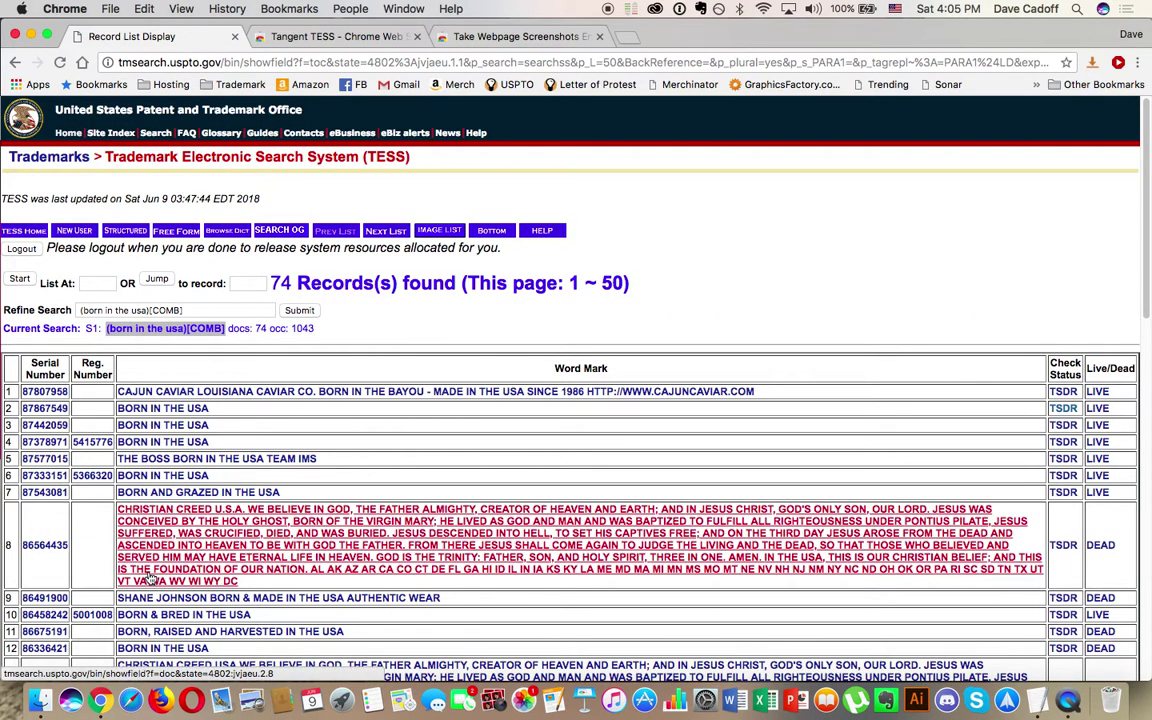
Step: Scroll through the 74 matching records, then go back to the search form
scroll(140, 540, "down", 15)
scroll(150, 560, "down", 5)
scroll(150, 560, "up", 10)
scroll(152, 558, "up", 1)
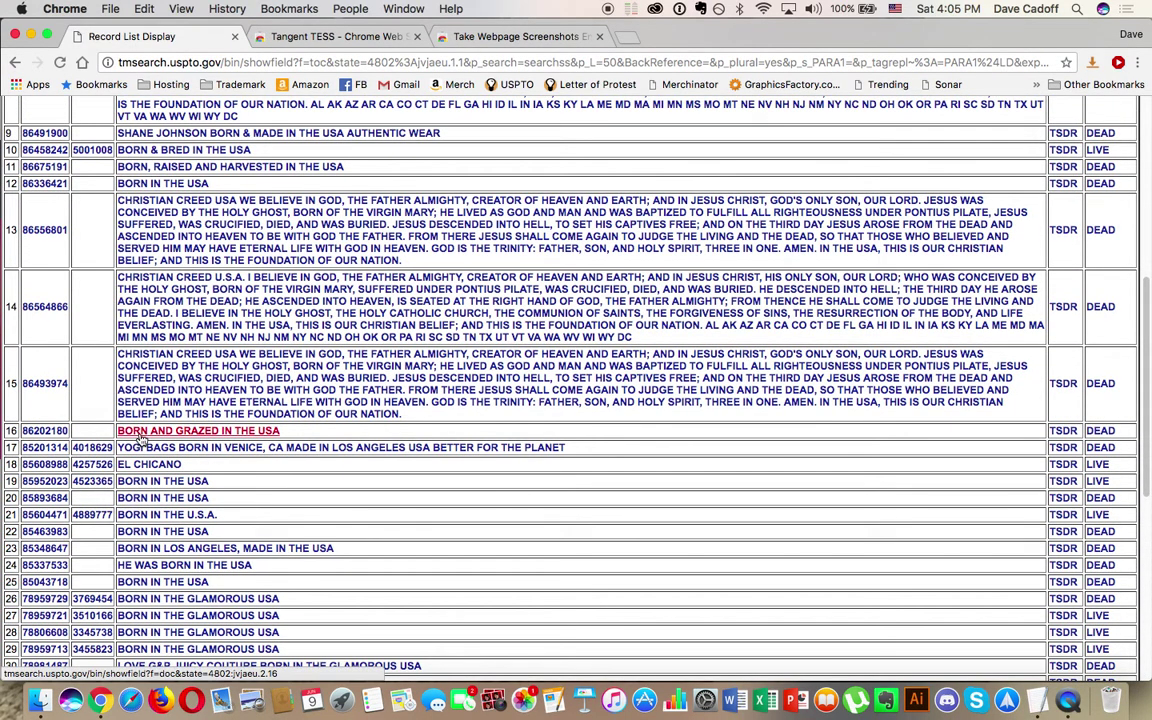
scroll(235, 568, "down", 3)
scroll(230, 560, "down", 1)
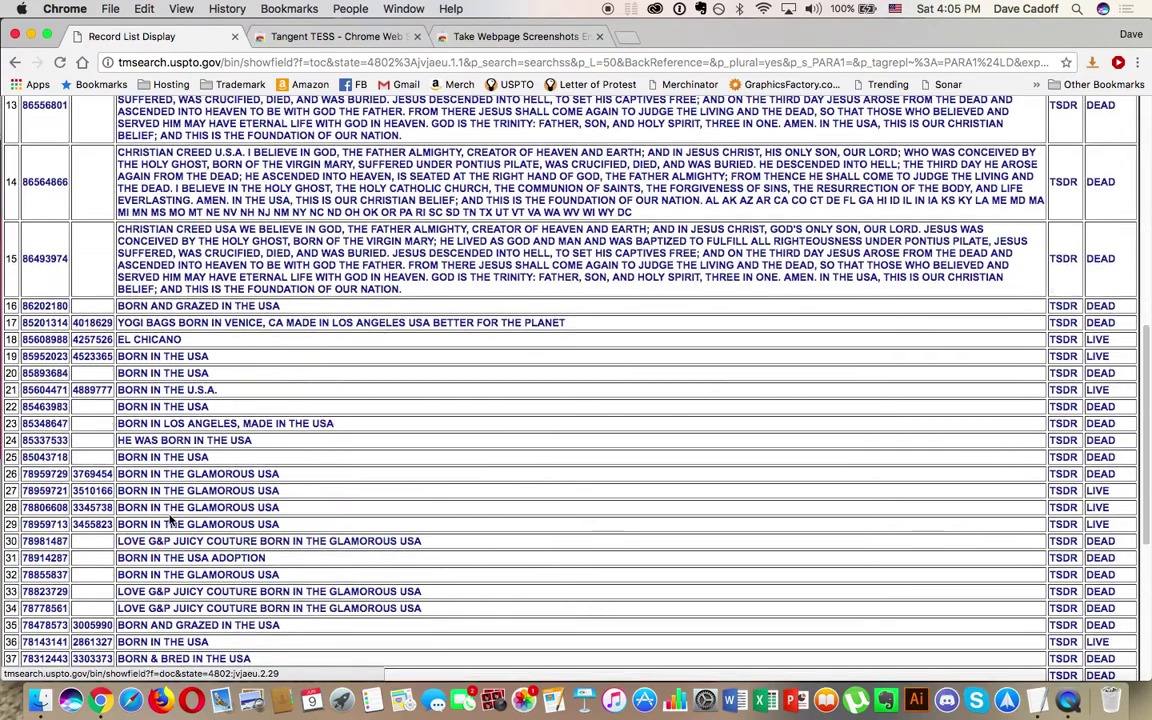
scroll(200, 490, "down", 3)
scroll(210, 517, "up", 15)
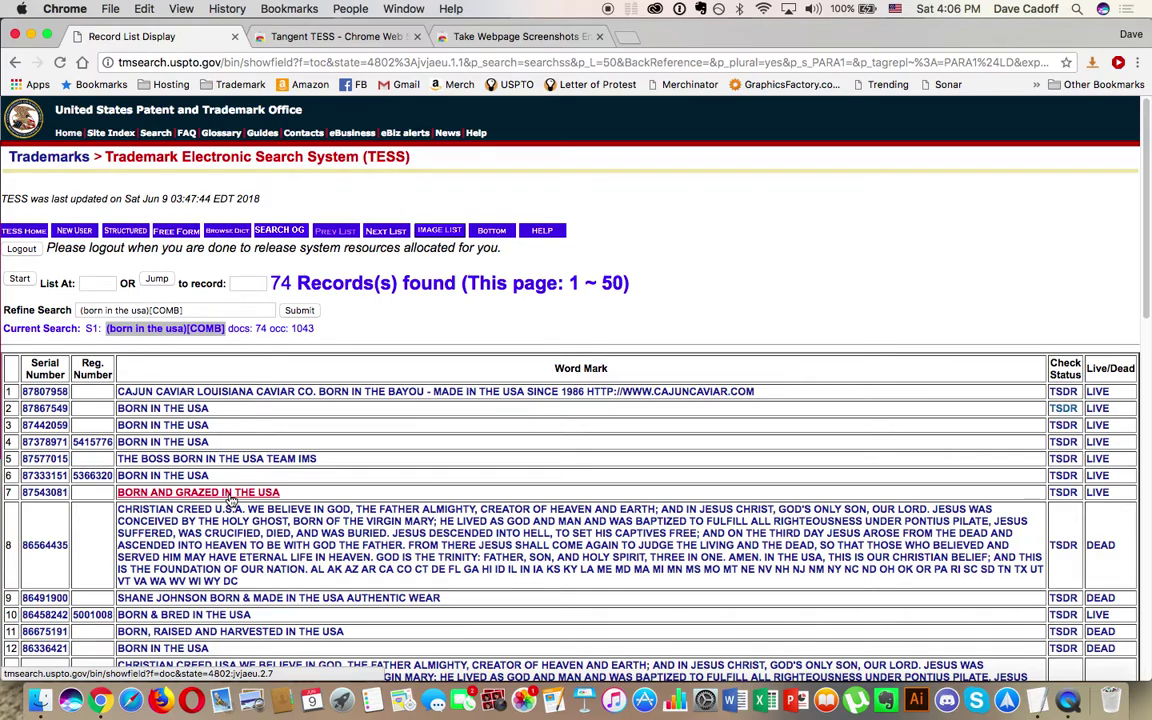
scroll(231, 502, "down", 5)
scroll(231, 502, "down", 3)
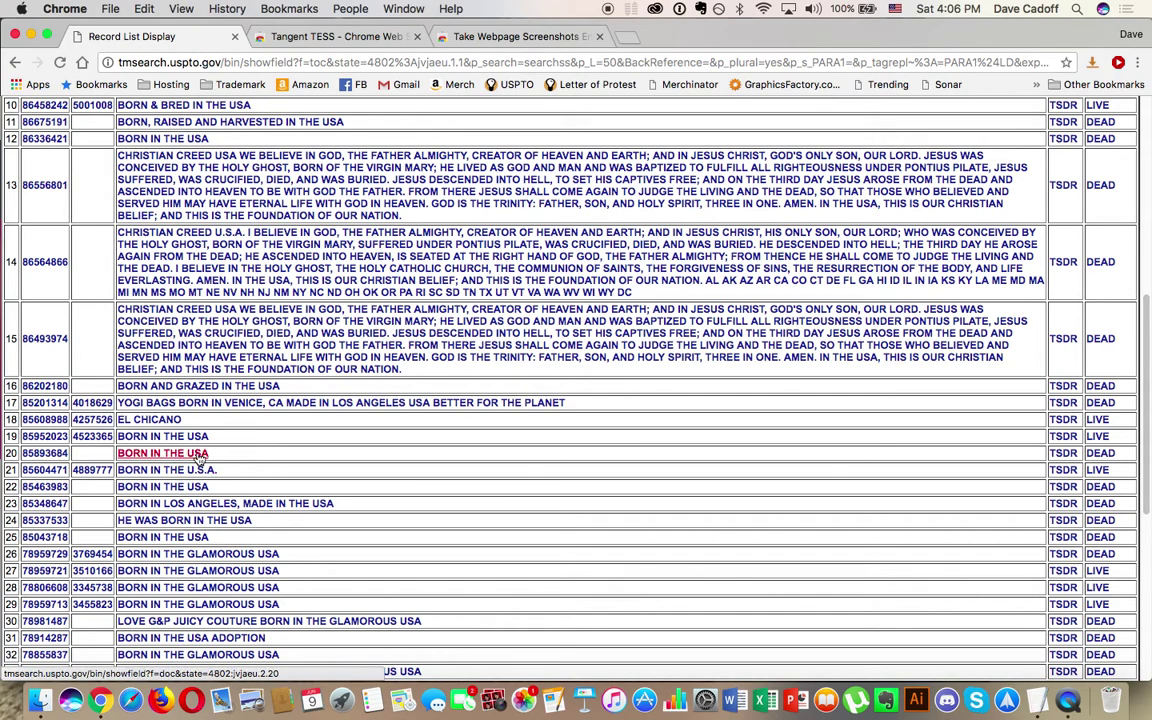
scroll(215, 485, "down", 4)
scroll(215, 485, "up", 10)
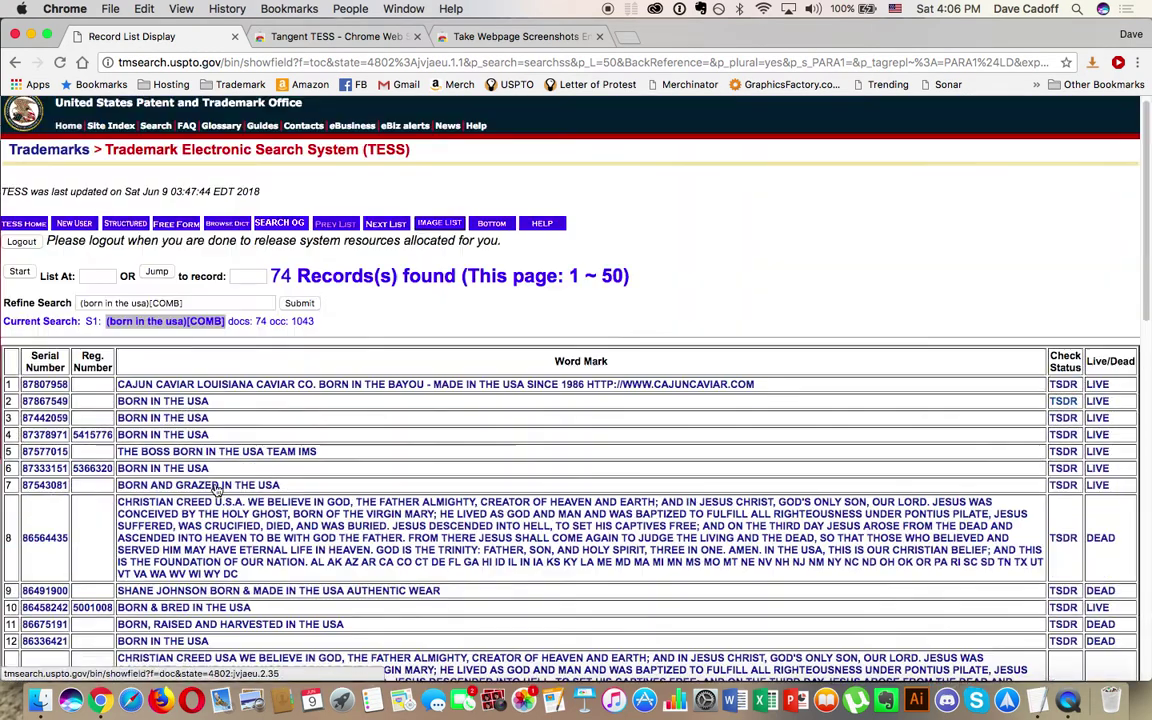
left_click(14, 64)
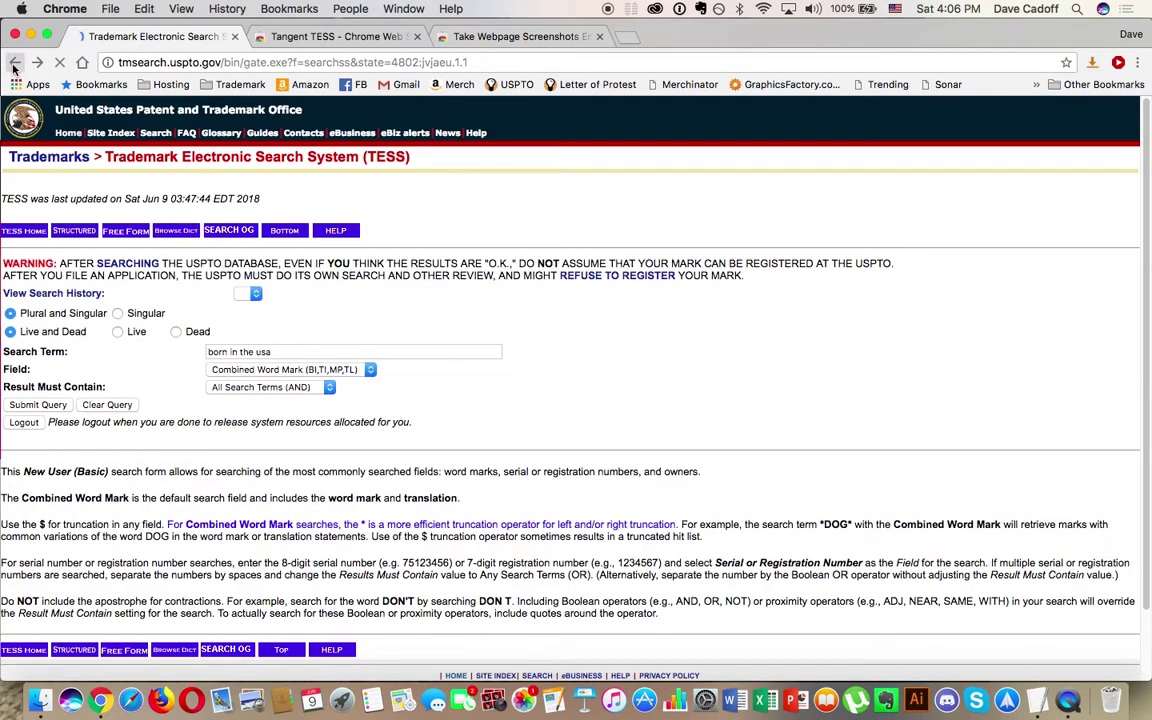
Step: Search 'born in the usa' as an exact match in clothing class 025, yielding 7 records
left_click(14, 64)
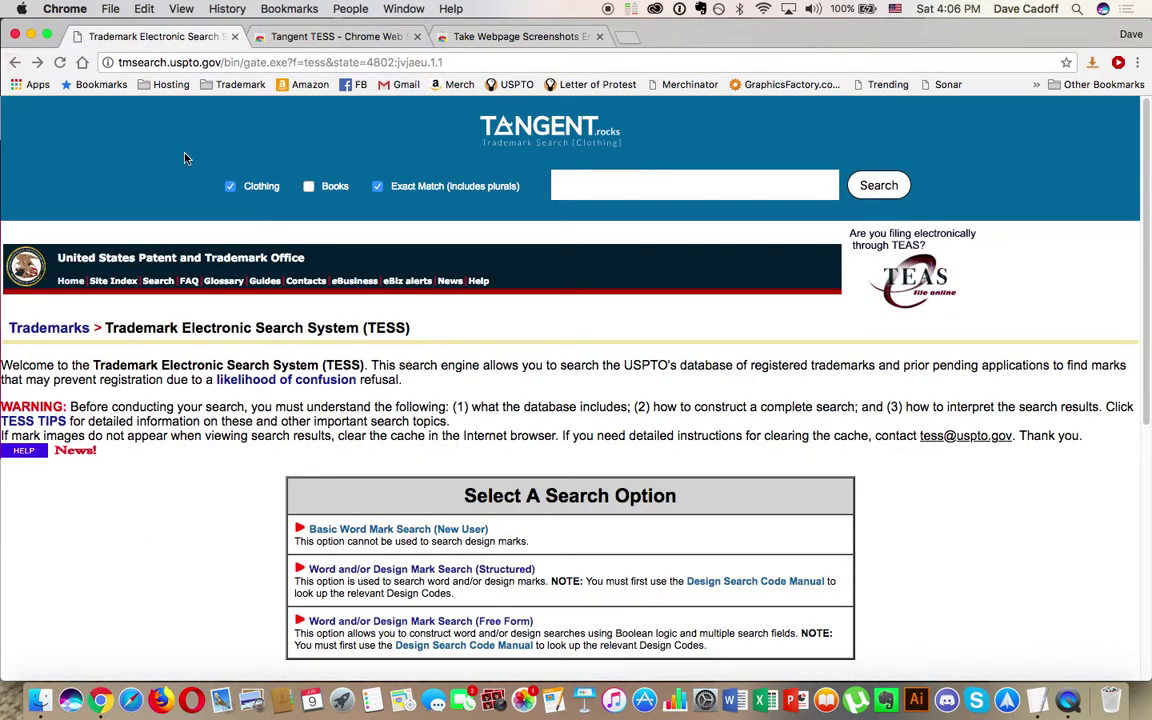
left_click(563, 192)
type("born in the usa")
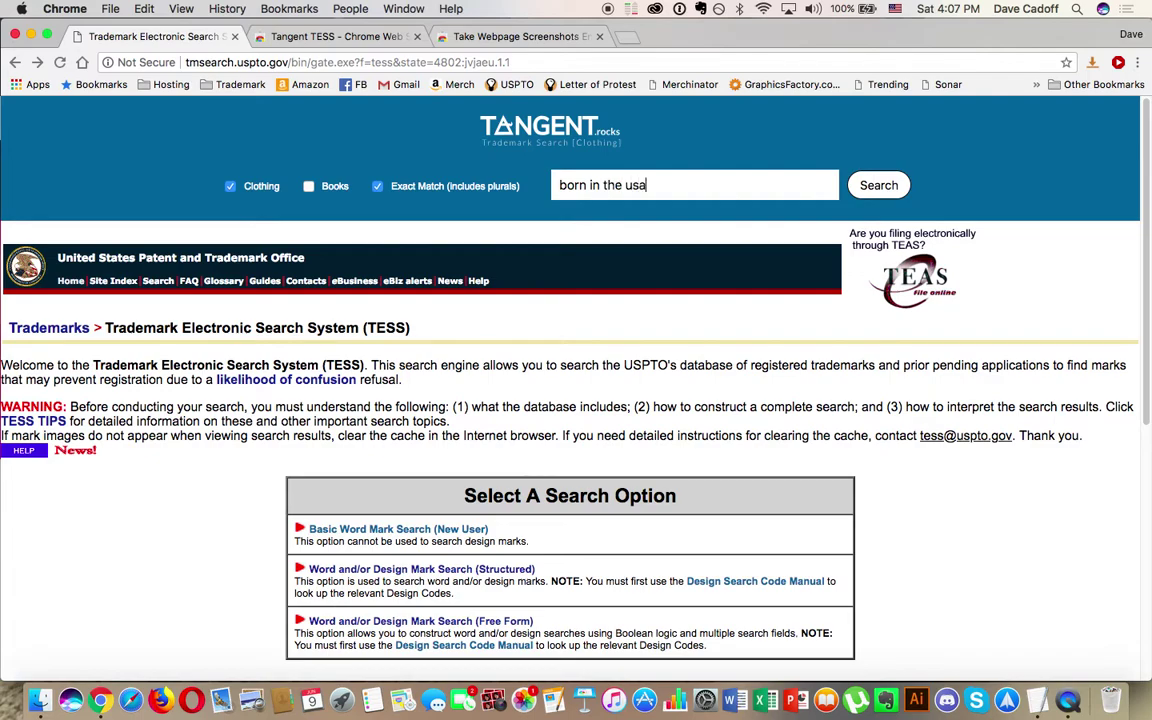
left_click(878, 187)
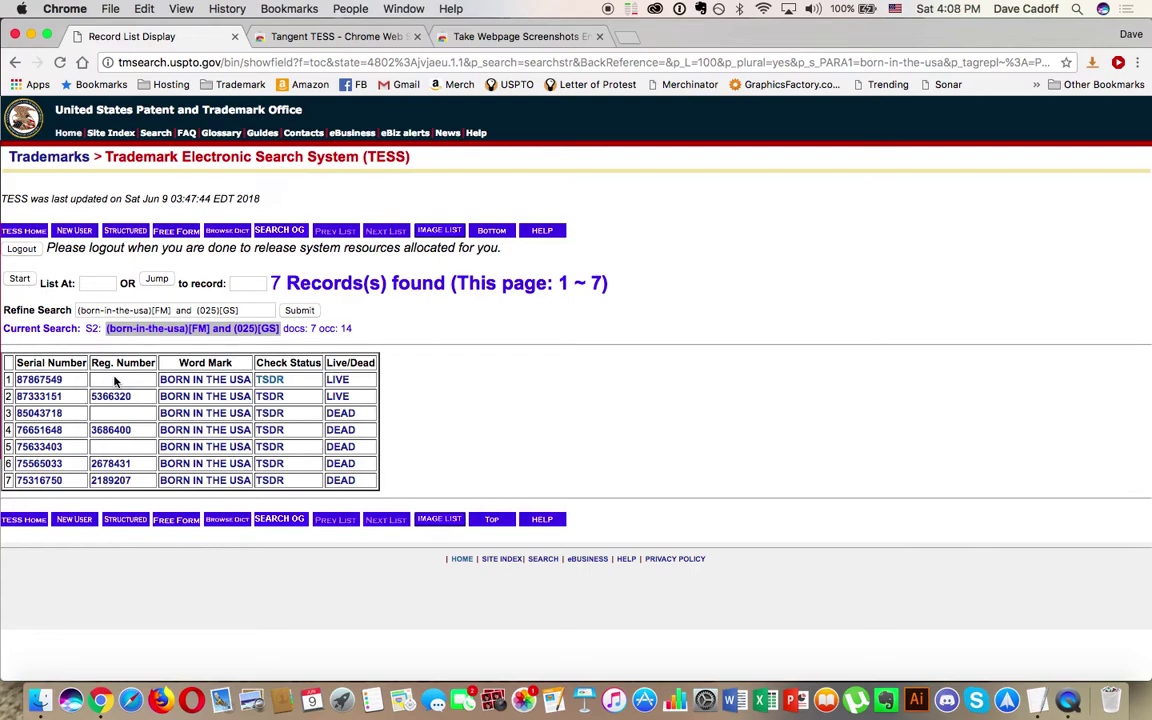
Step: Check record 87333151, find it is class IC 006, and return to the 7 results
left_click(42, 398)
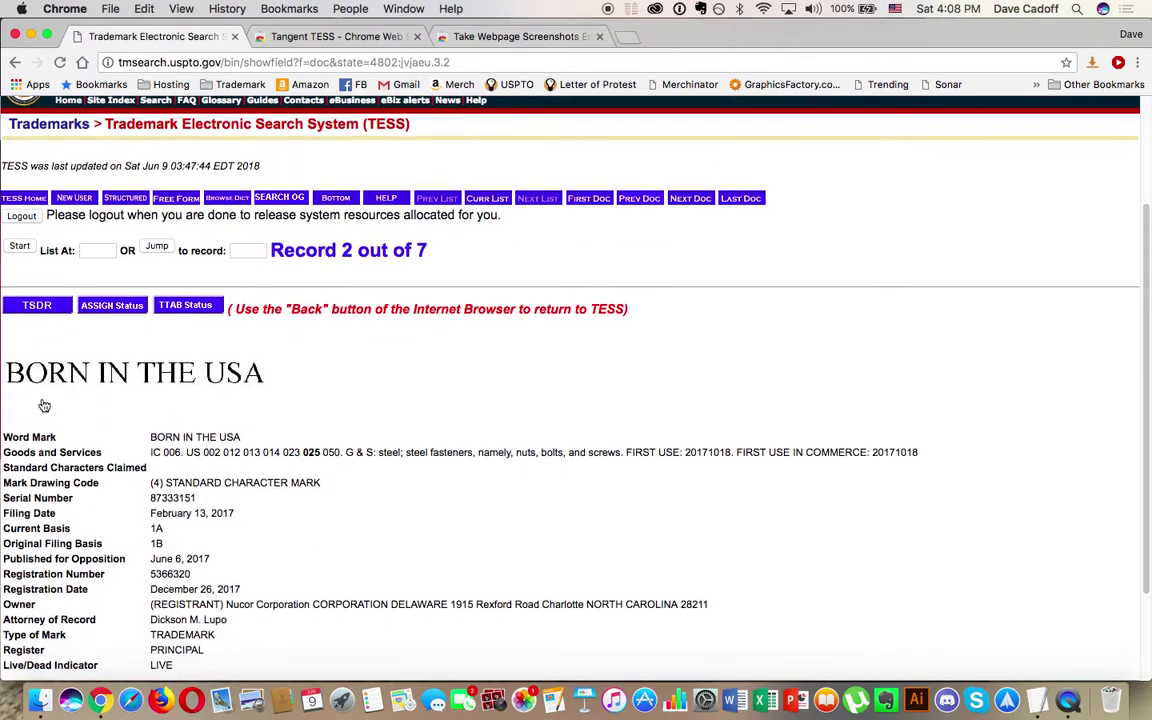
scroll(265, 330, "down", 2)
scroll(272, 357, "down", 1)
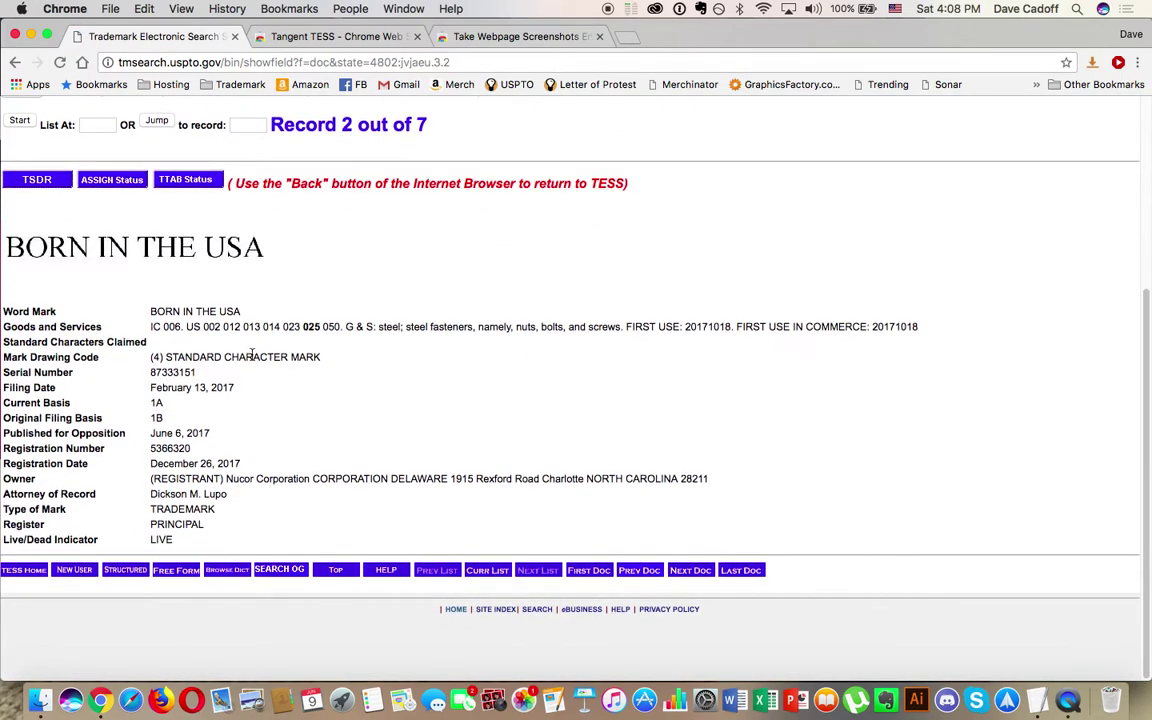
left_click_drag(150, 328, 179, 329)
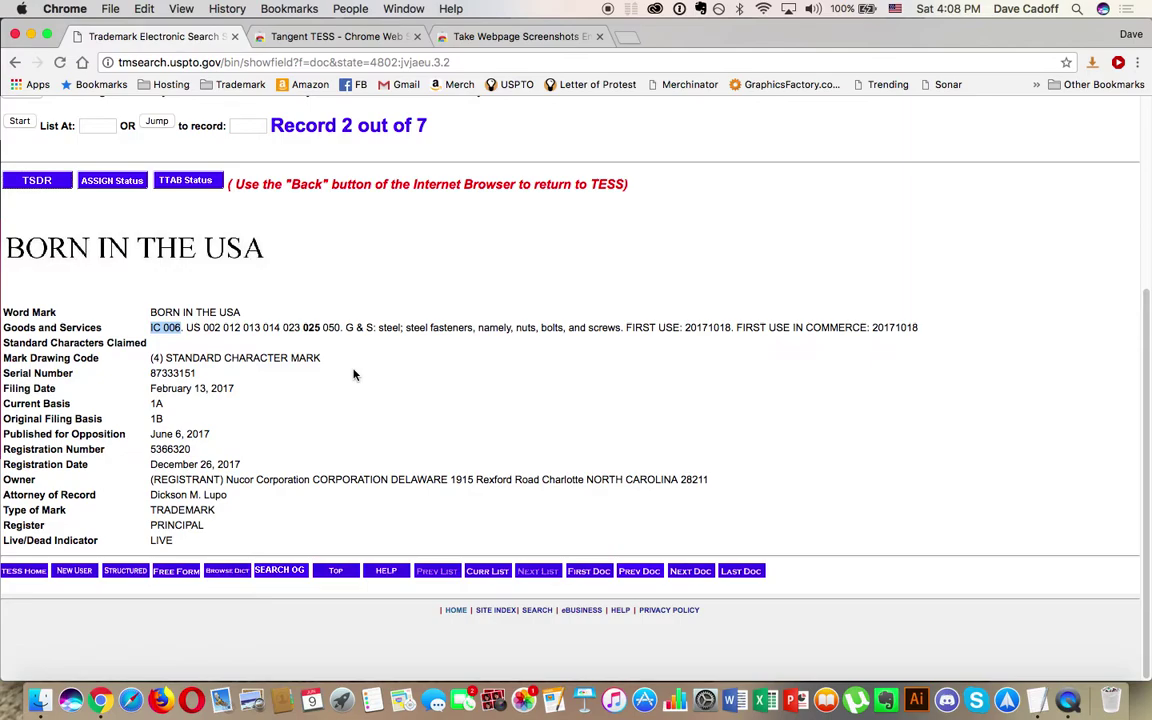
left_click(15, 62)
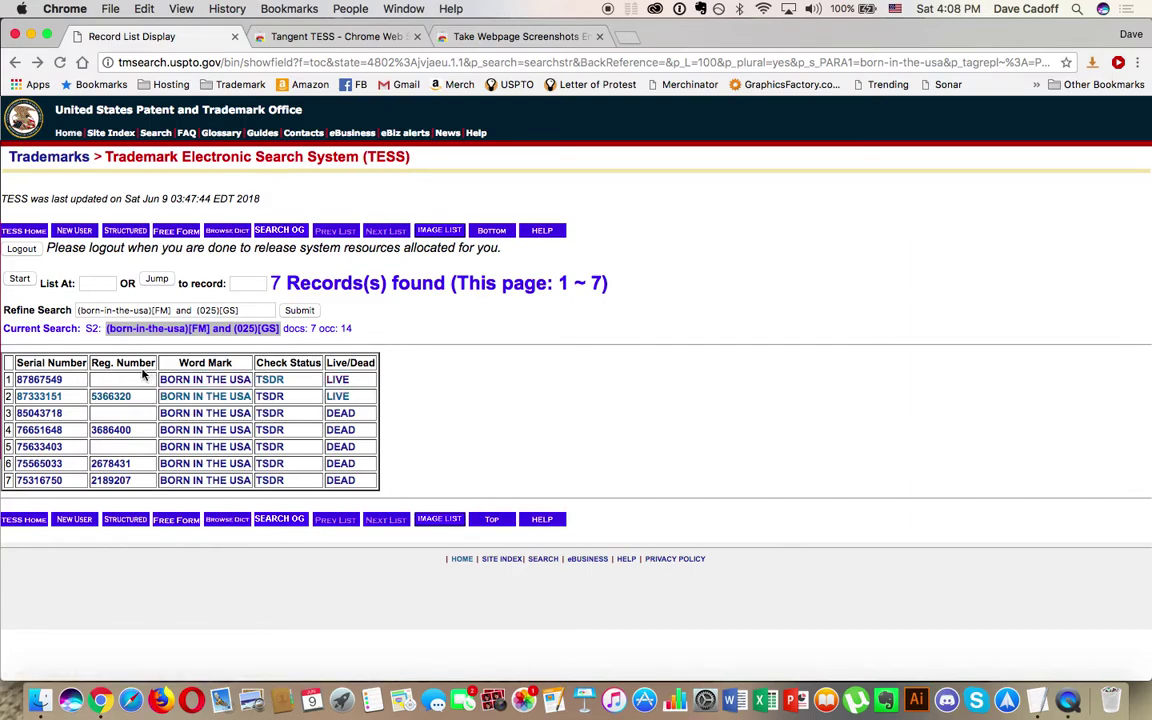
Step: Open record 87867549, confirm its IC 025 clothing class, and bring up its TSDR status
left_click(38, 380)
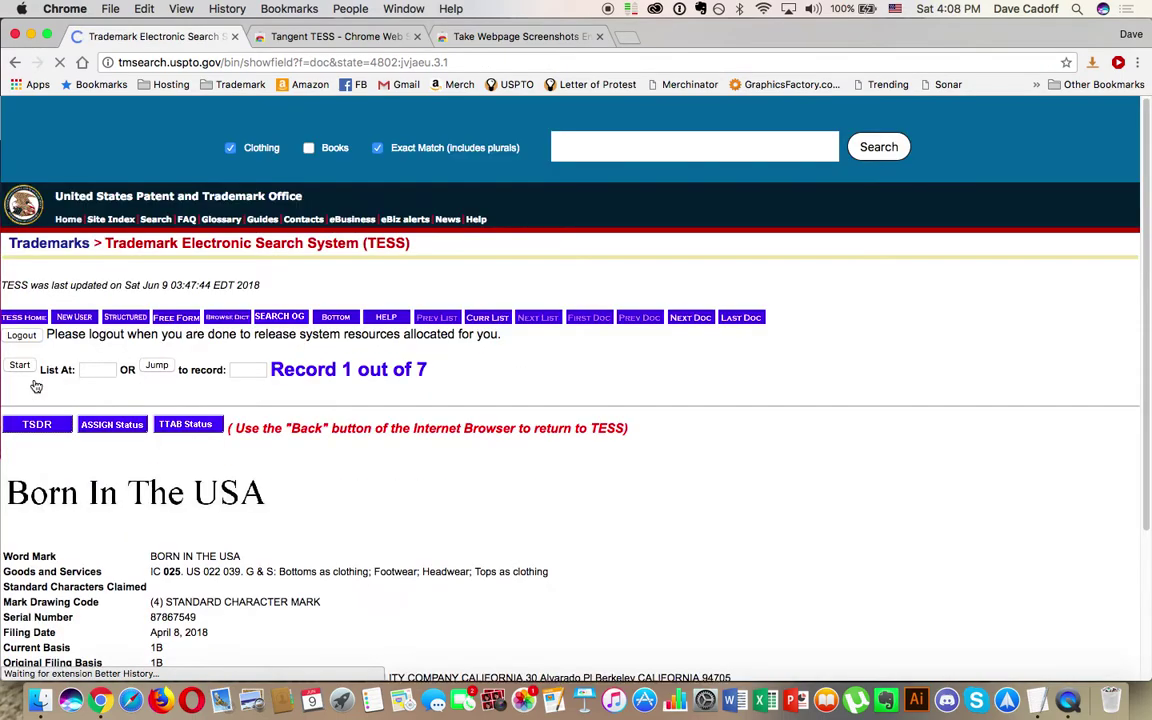
scroll(36, 386, "down", 5)
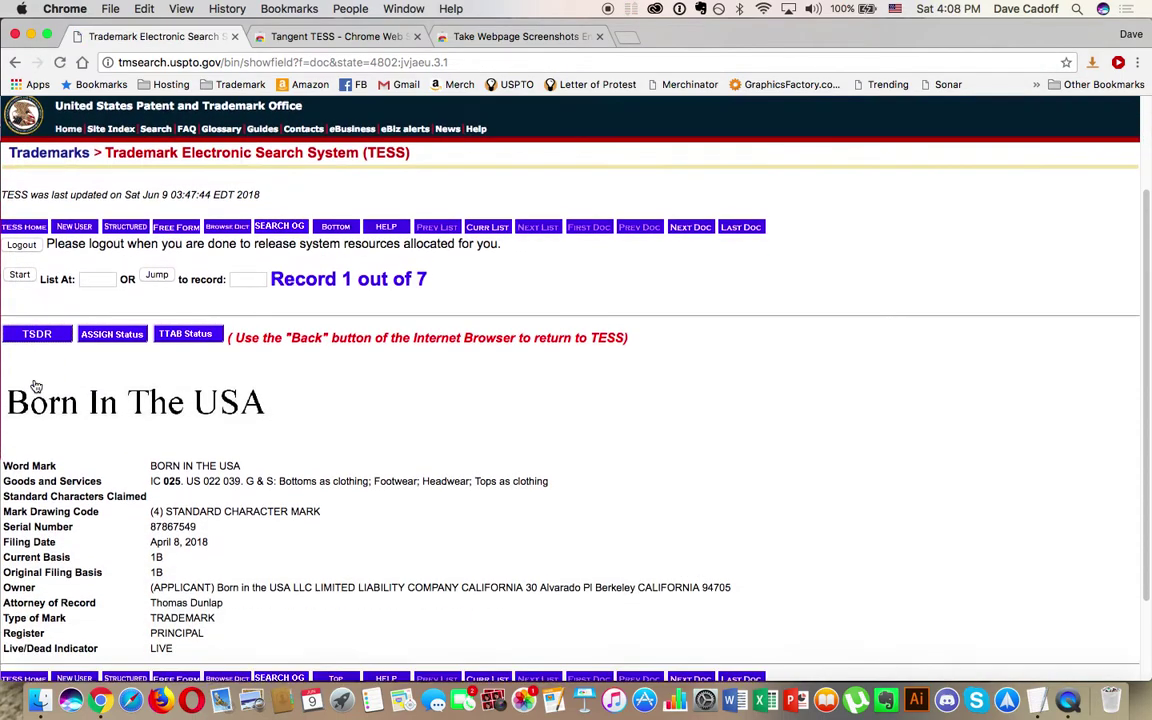
left_click_drag(150, 381, 182, 382)
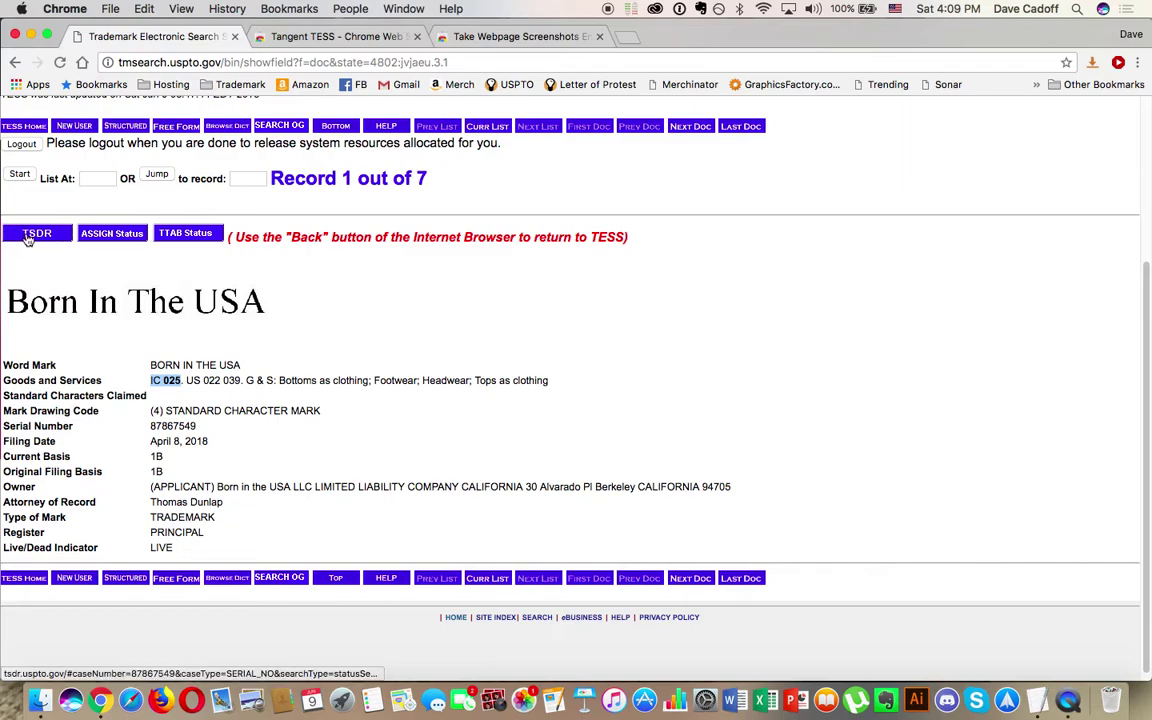
left_click(31, 237)
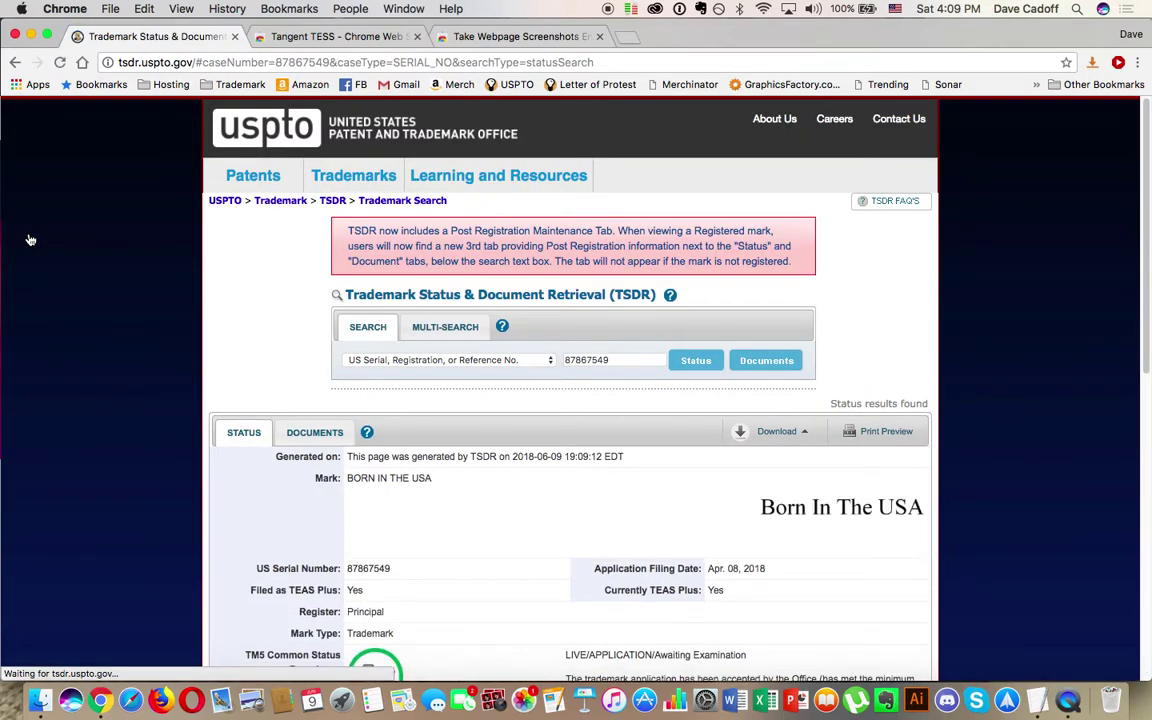
Step: Scroll the TSDR status for serial 87867549, an Apr. 08, 2018 TEAS Plus filing
scroll(31, 240, "down", 2)
scroll(31, 240, "up", 5)
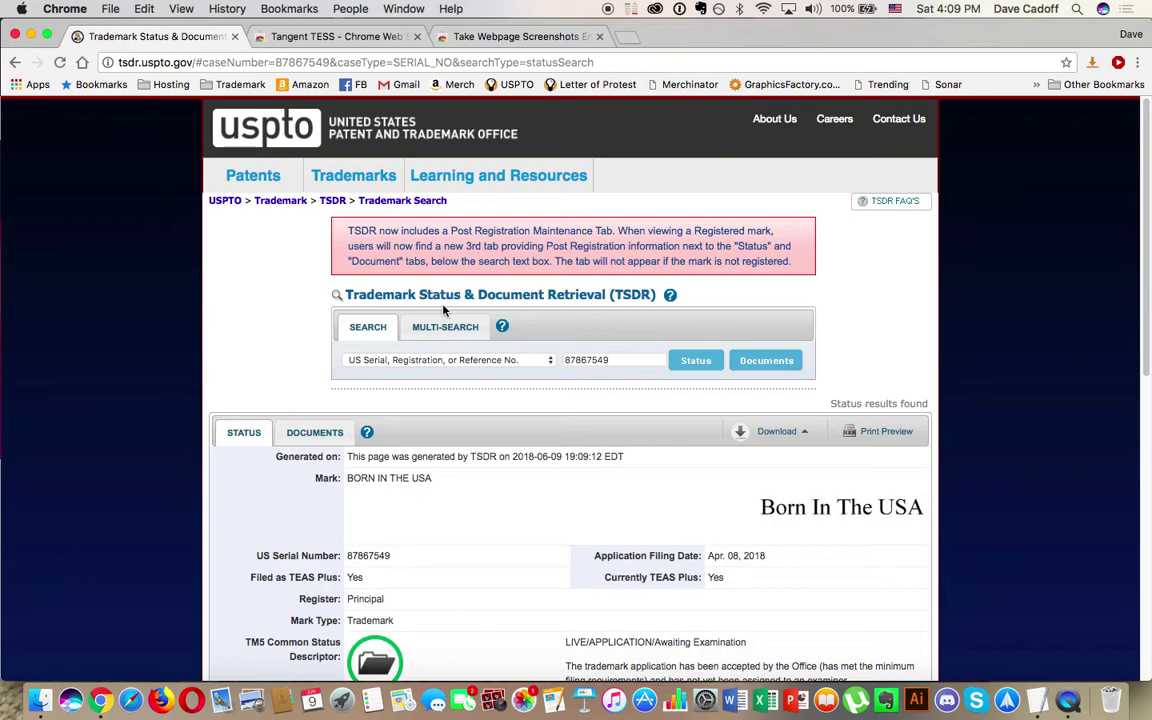
Step: Scroll down the BORN IN THE USA status record to its Apr. 17, 2018 status date
scroll(443, 310, "down", 3)
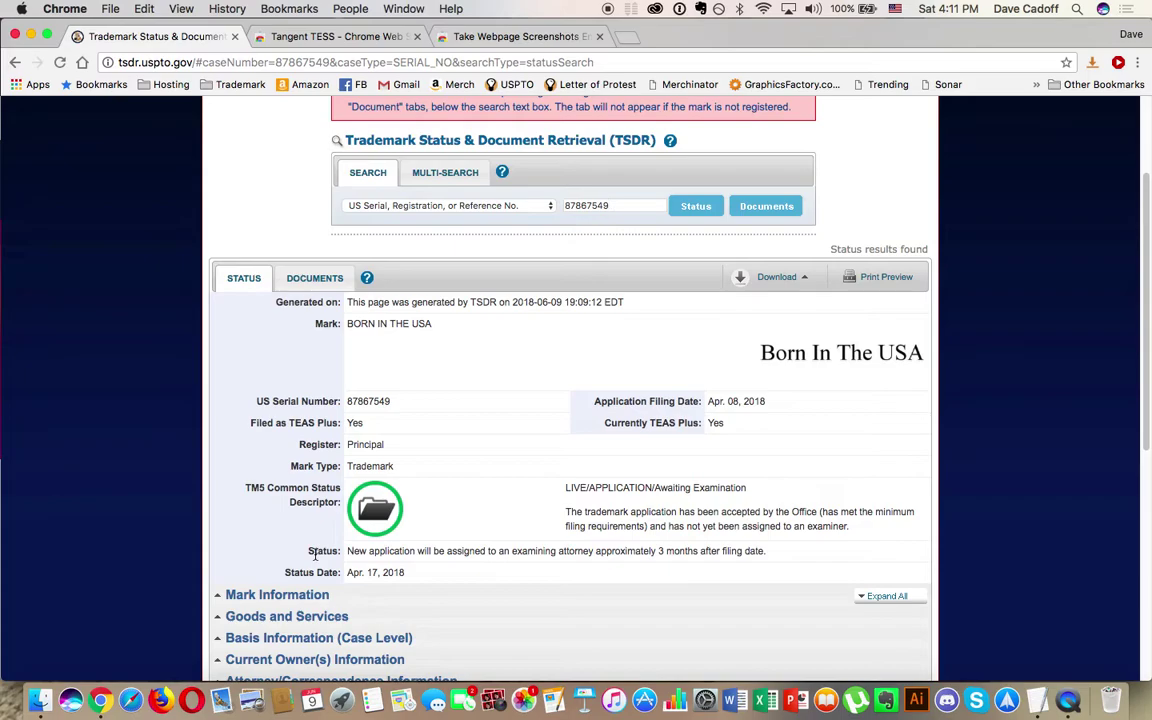
Step: Select serial number 87867549 and bring the Letter of Protest notes in TextEdit forward
double_click(370, 403)
left_click(1040, 702)
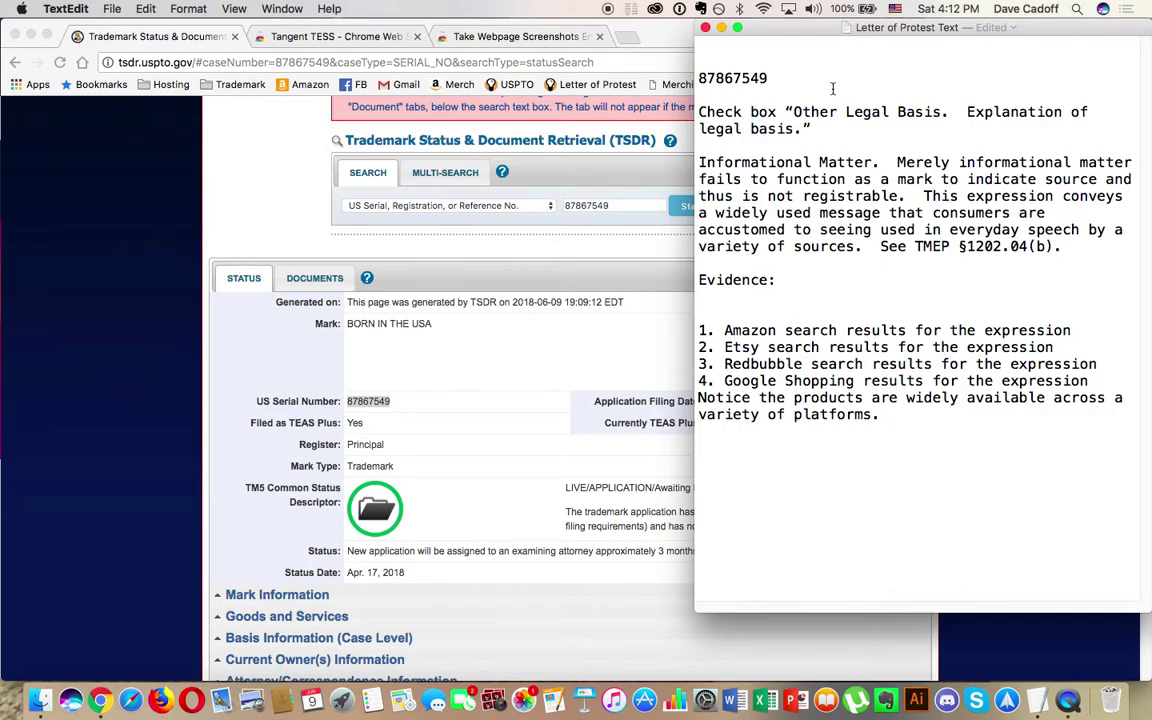
Step: Return to the Chrome TSDR record and start opening a new incognito window
left_click(74, 195)
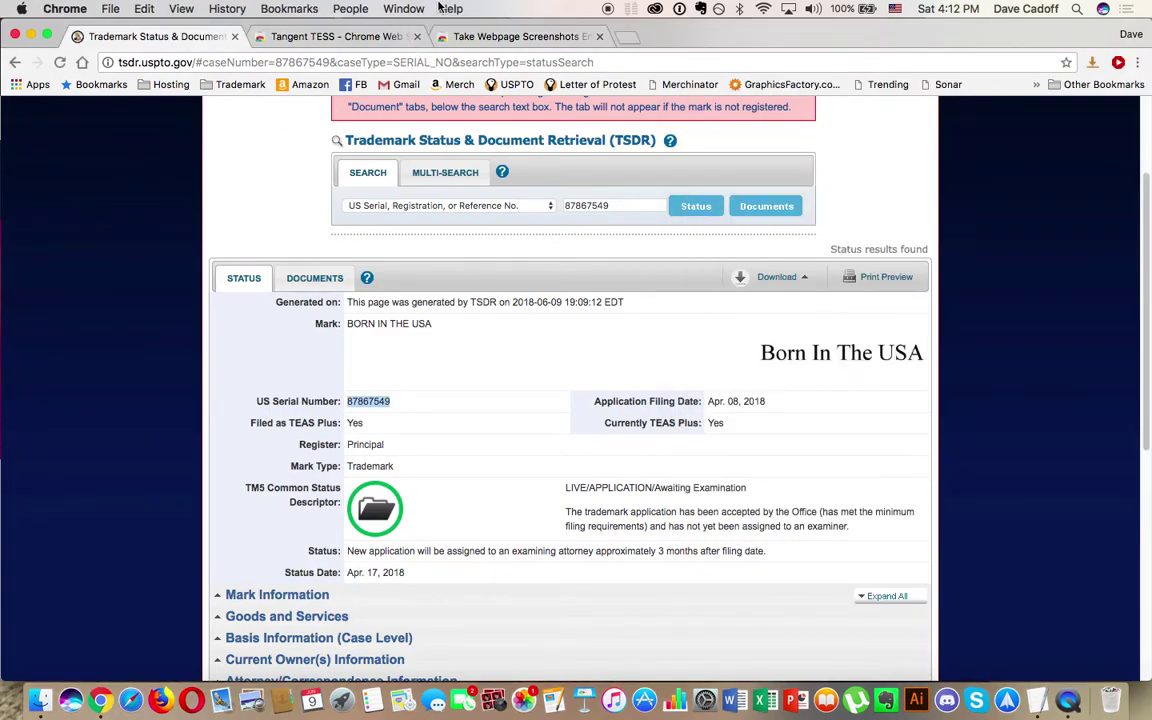
left_click(110, 9)
Step: Open a new incognito window with four empty tabs and load amazon.com in the first
left_click(124, 59)
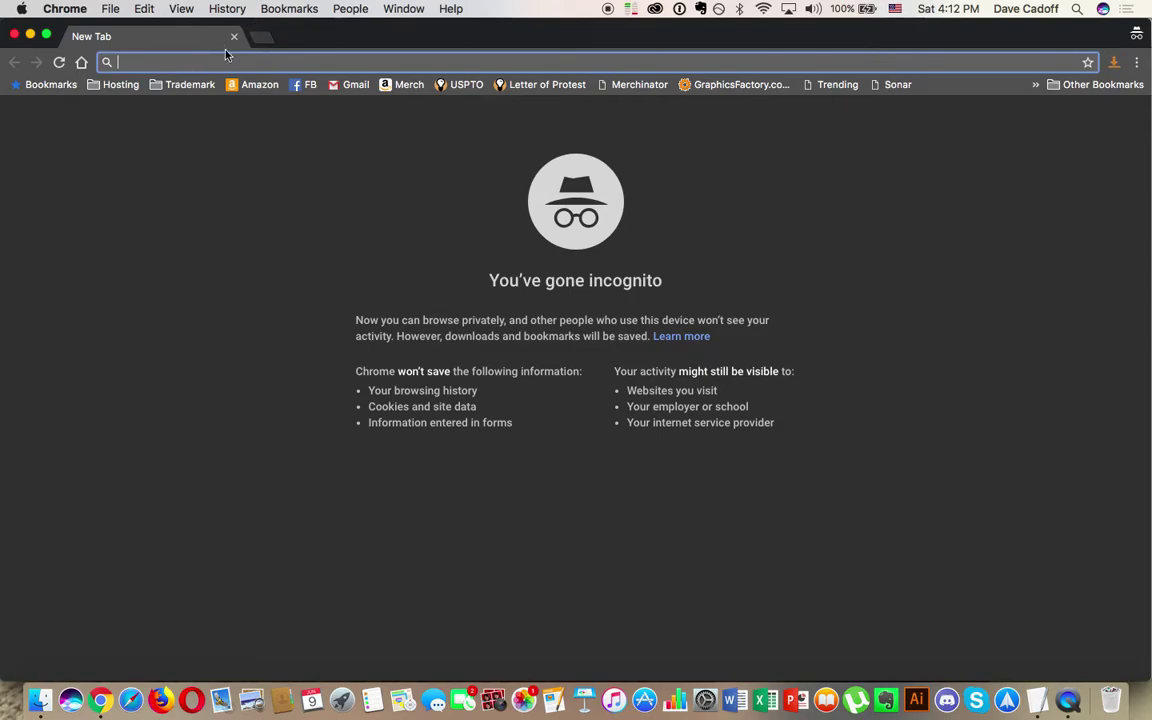
left_click(262, 37)
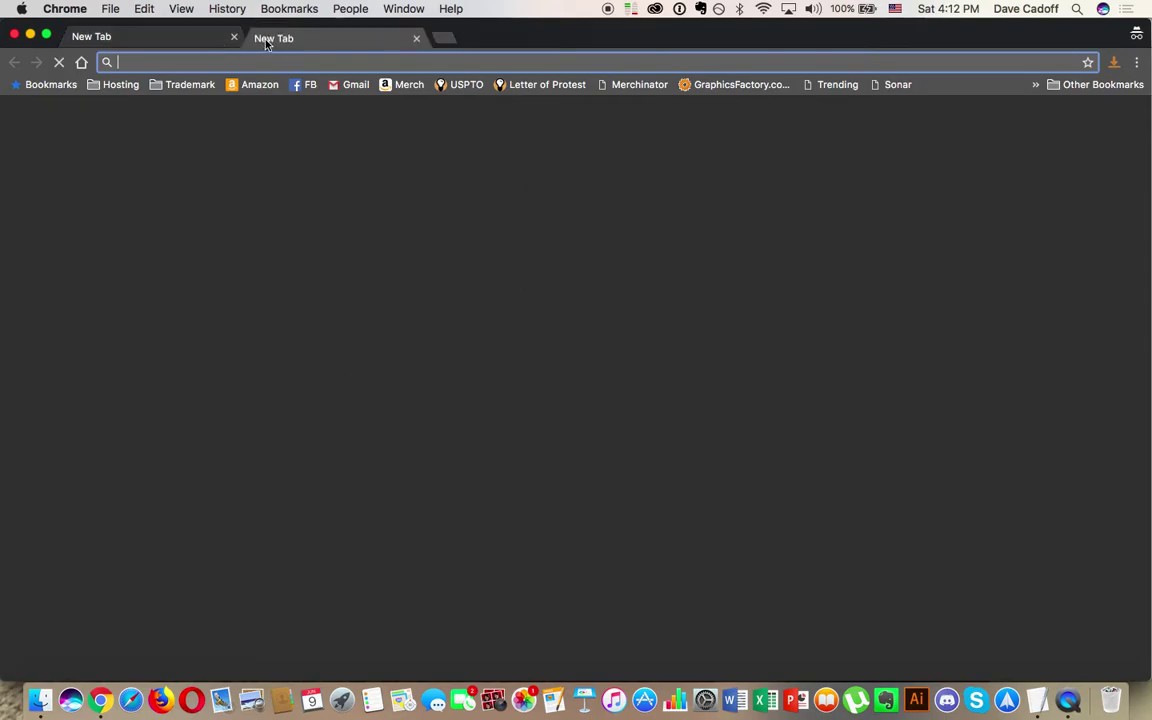
left_click(440, 38)
left_click(623, 41)
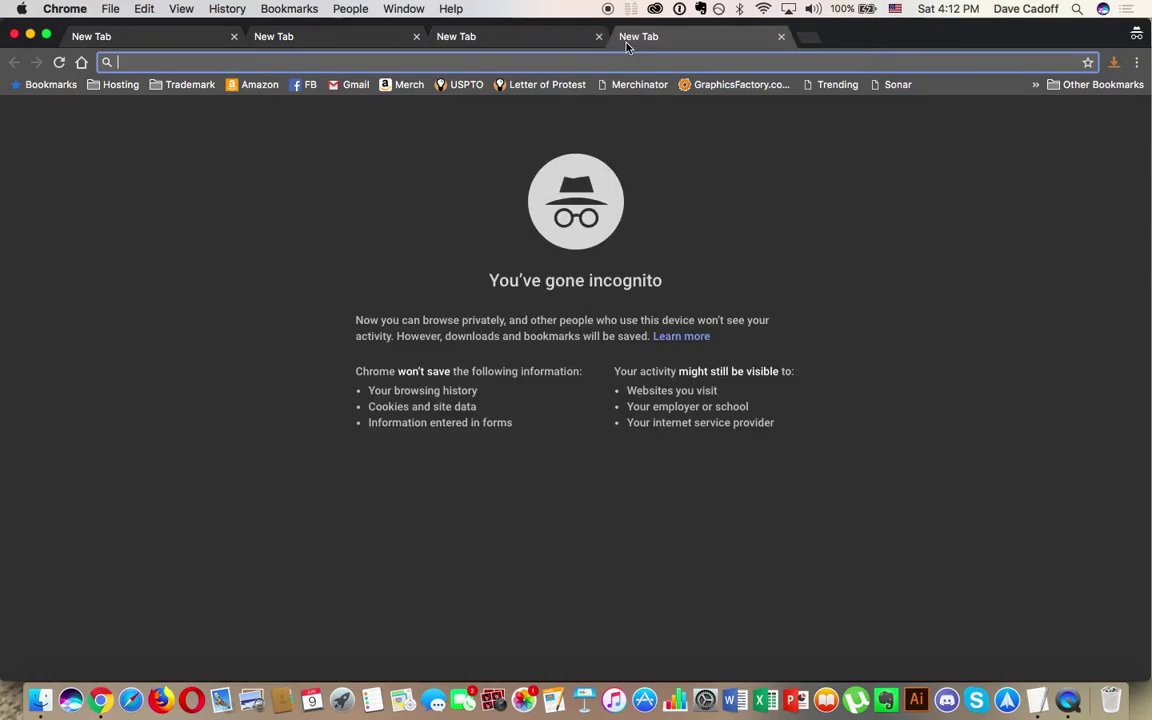
left_click(180, 44)
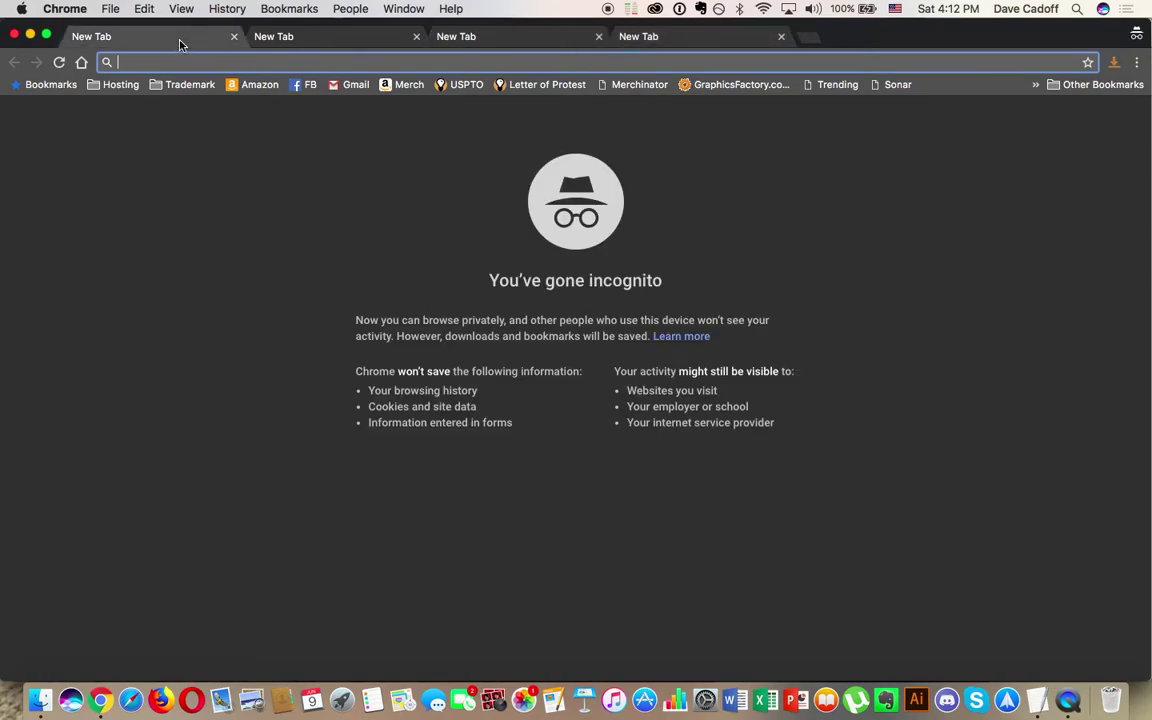
type("amazon.com")
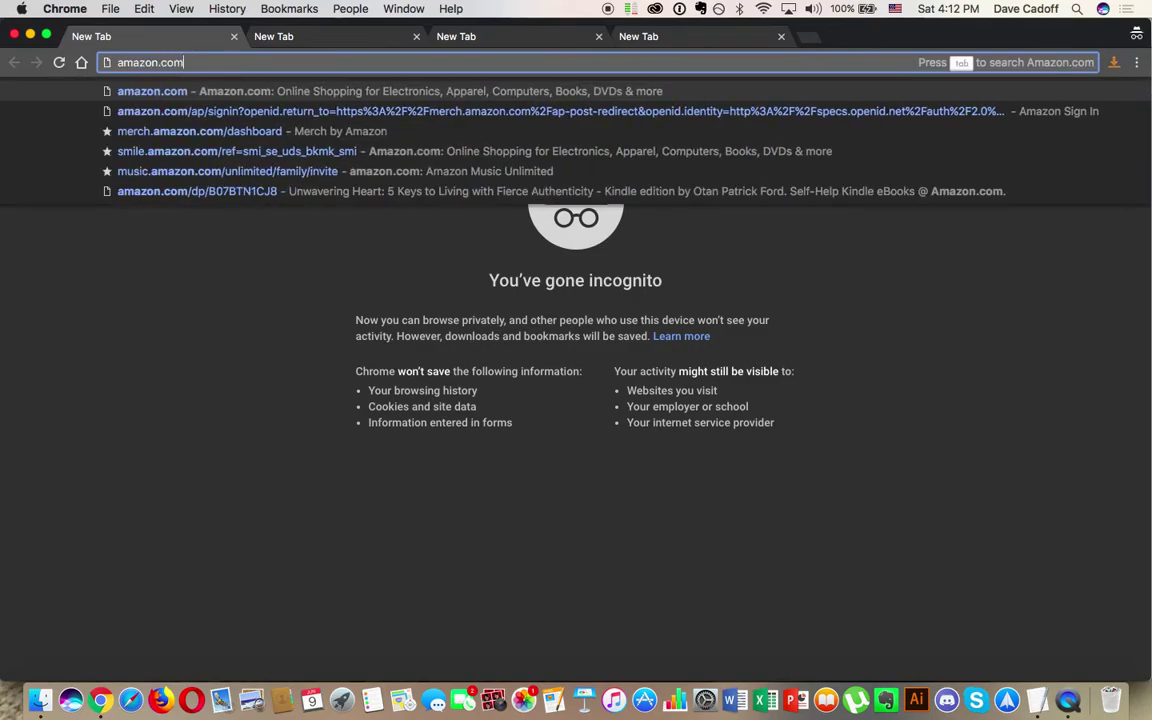
key("Return")
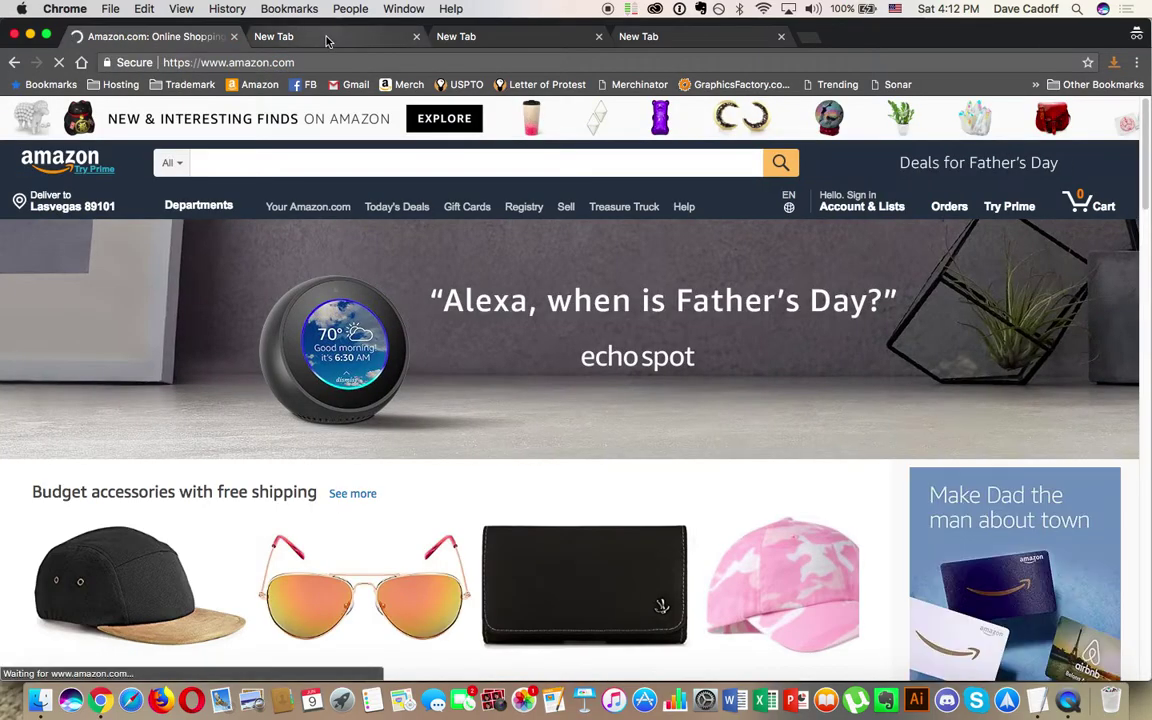
left_click(326, 40)
type("www.es")
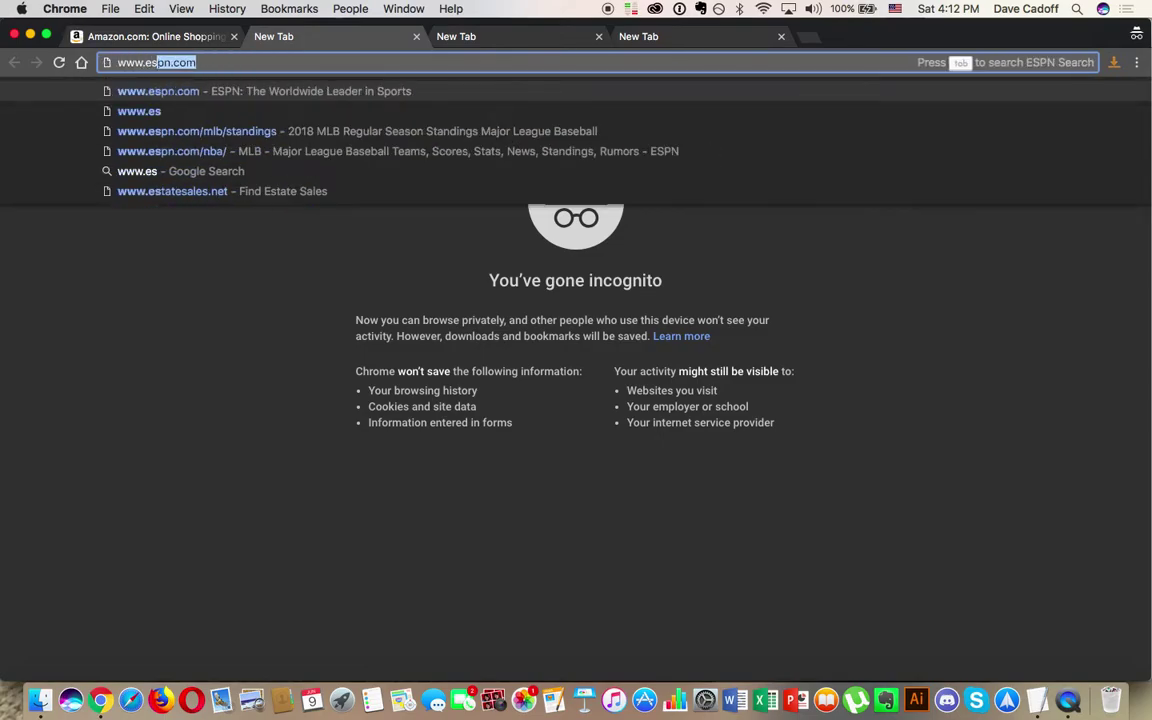
type("t")
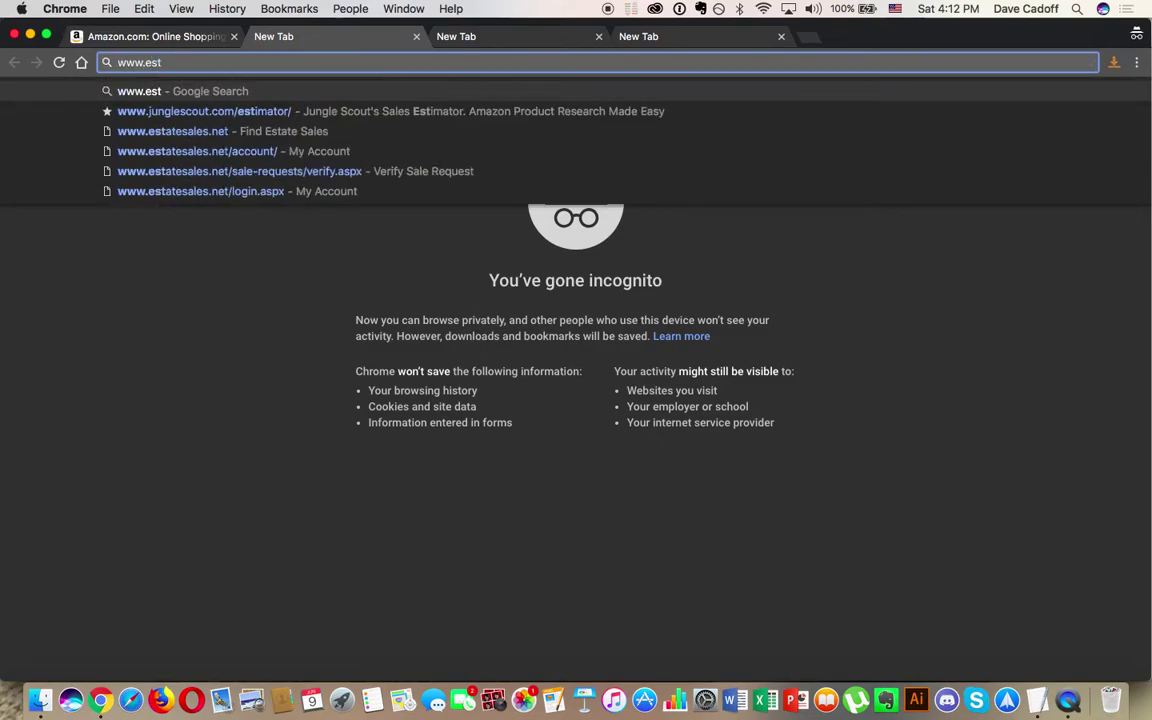
key("BackSpace")
key("BackSpace")
type("tsy.com")
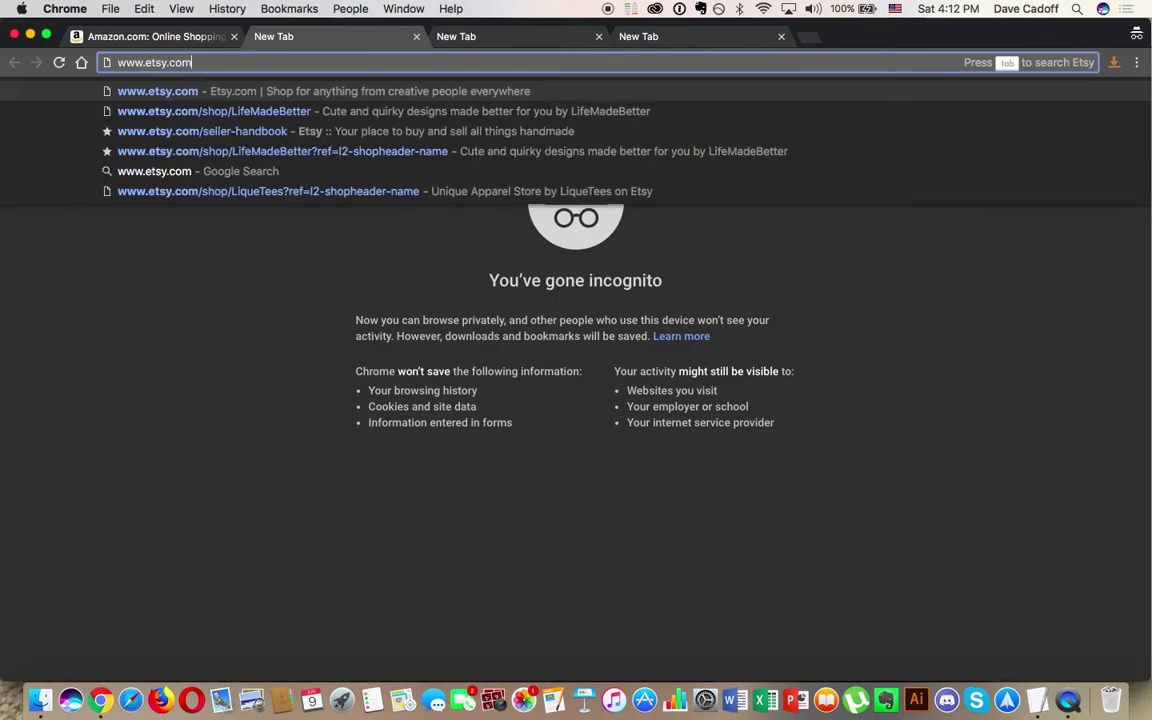
key("Return")
Step: Enter a Redbubble address in the third tab and search 'google shopping' in the fourth
key("ctrl+Tab")
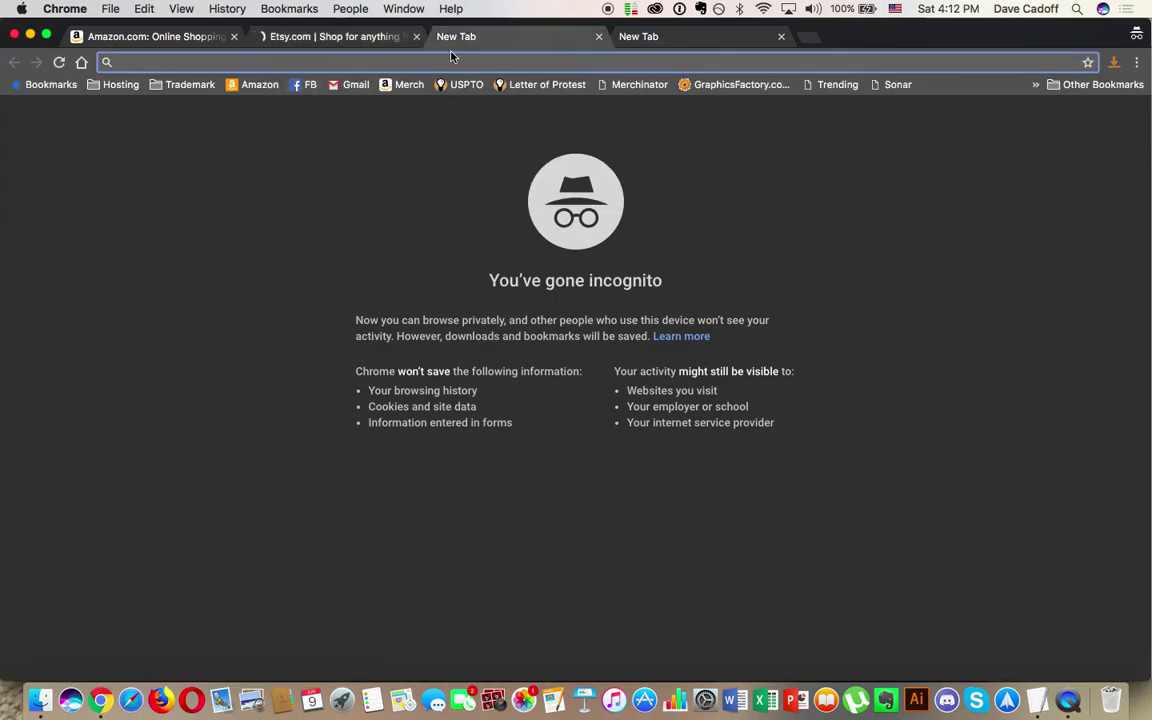
type("rebo")
key("BackSpace")
key("BackSpace")
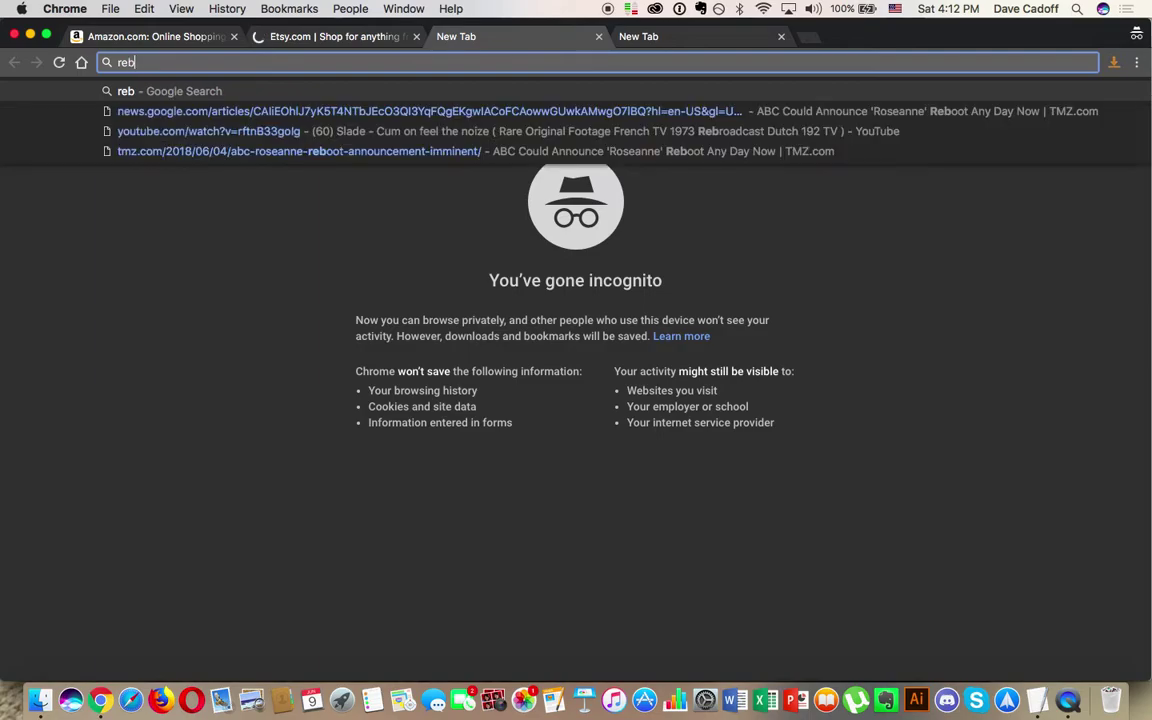
type("dbuu")
key("BackSpace")
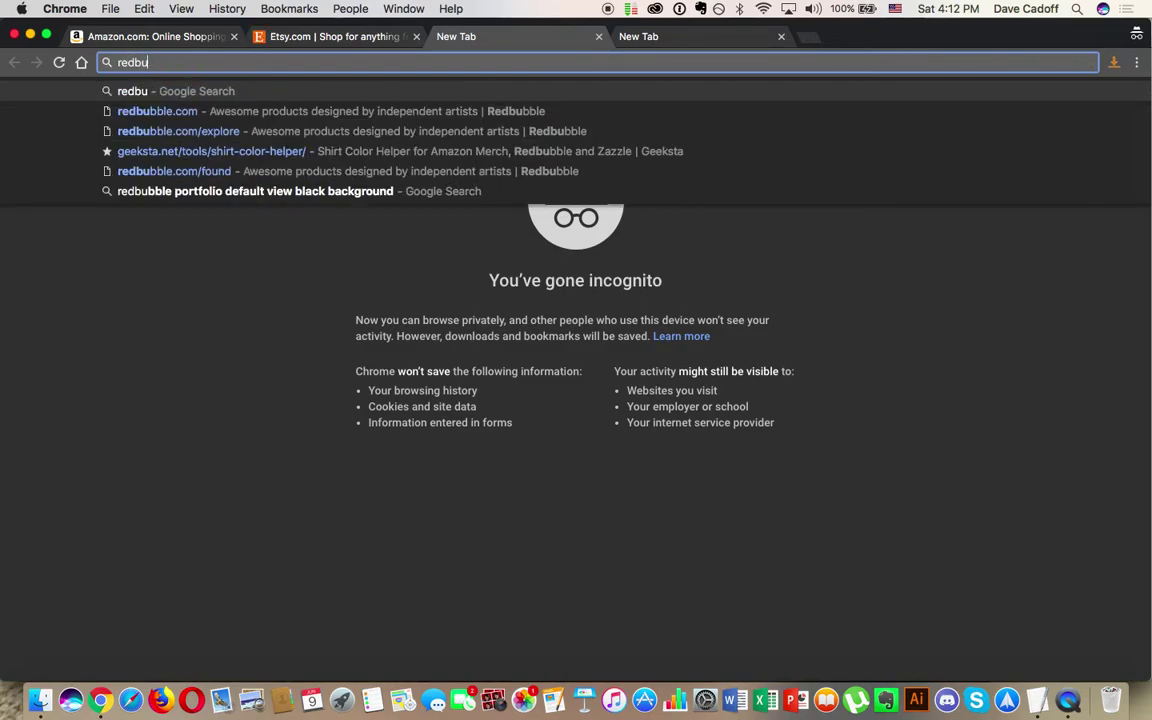
type("bble.com")
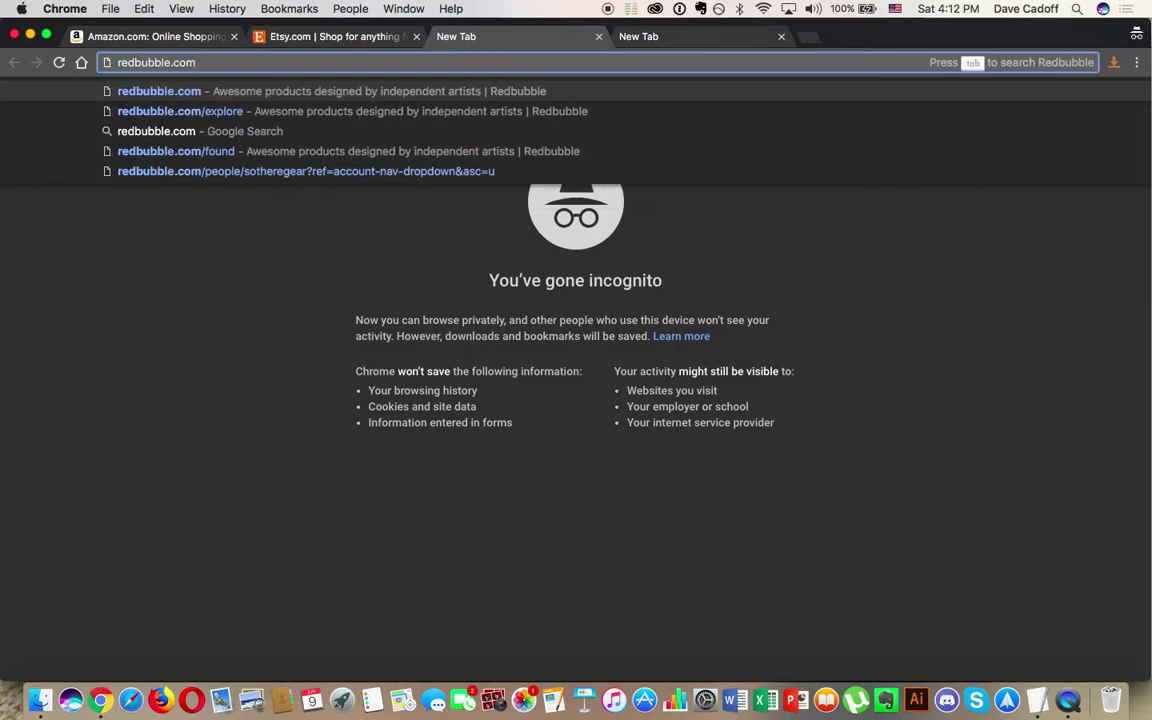
key("Tab")
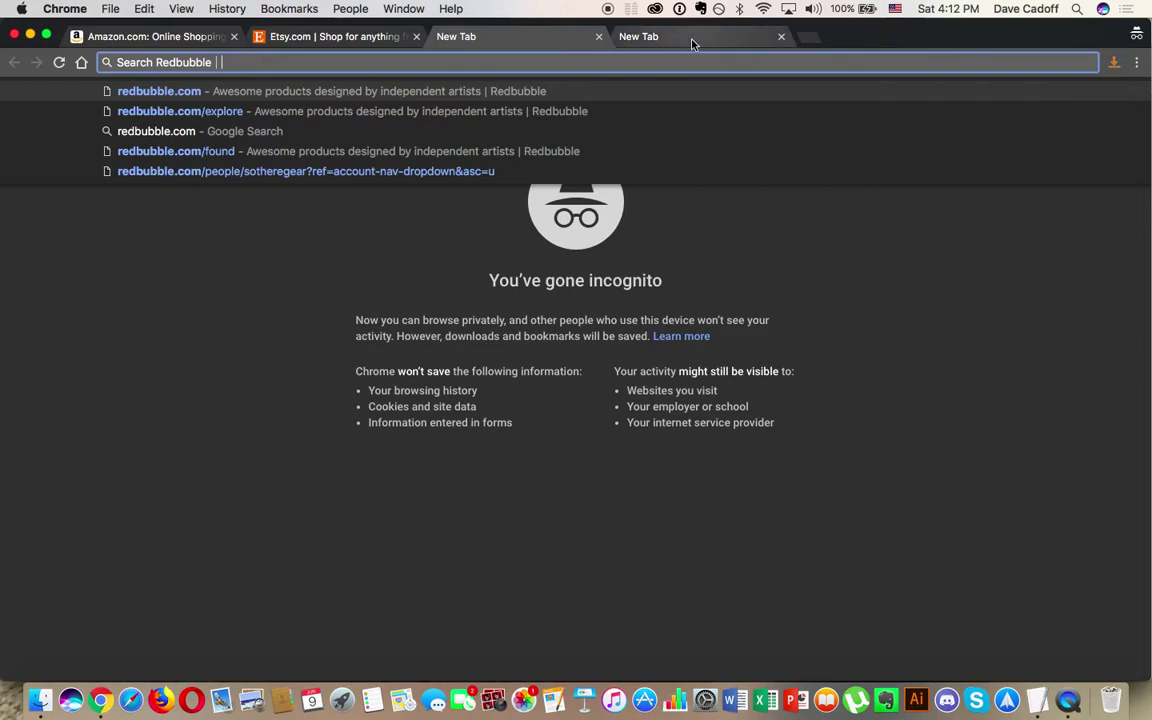
key("Escape")
type("googl")
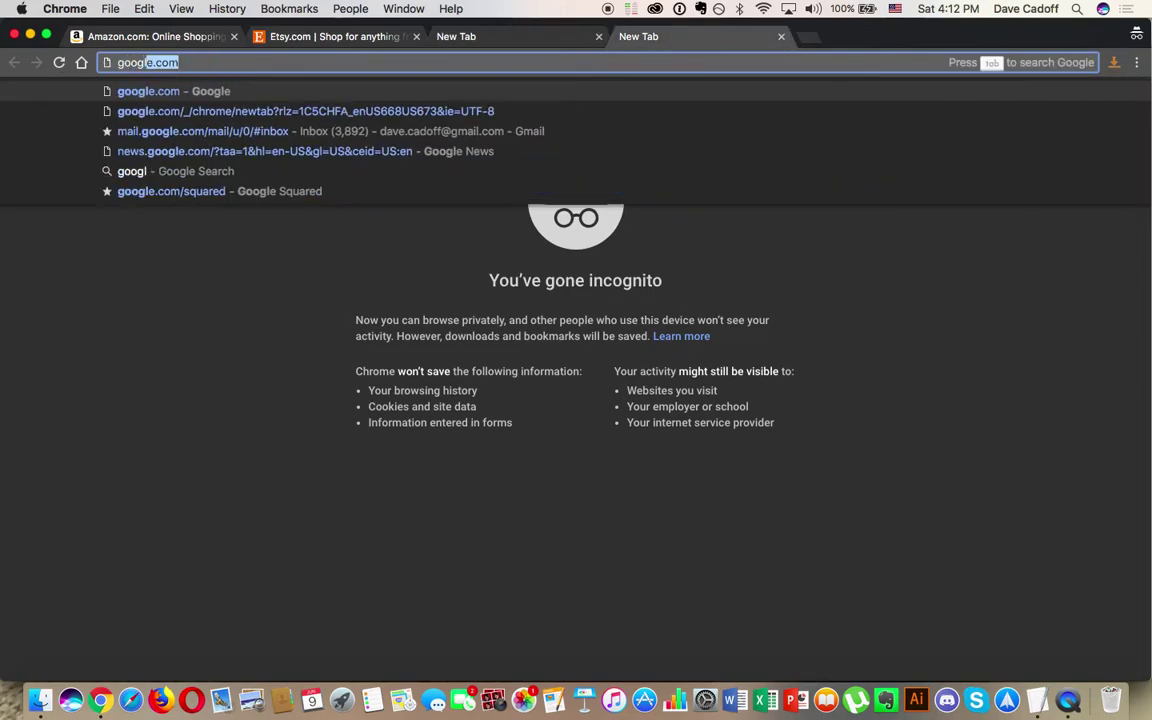
type("e shopping")
key("Return")
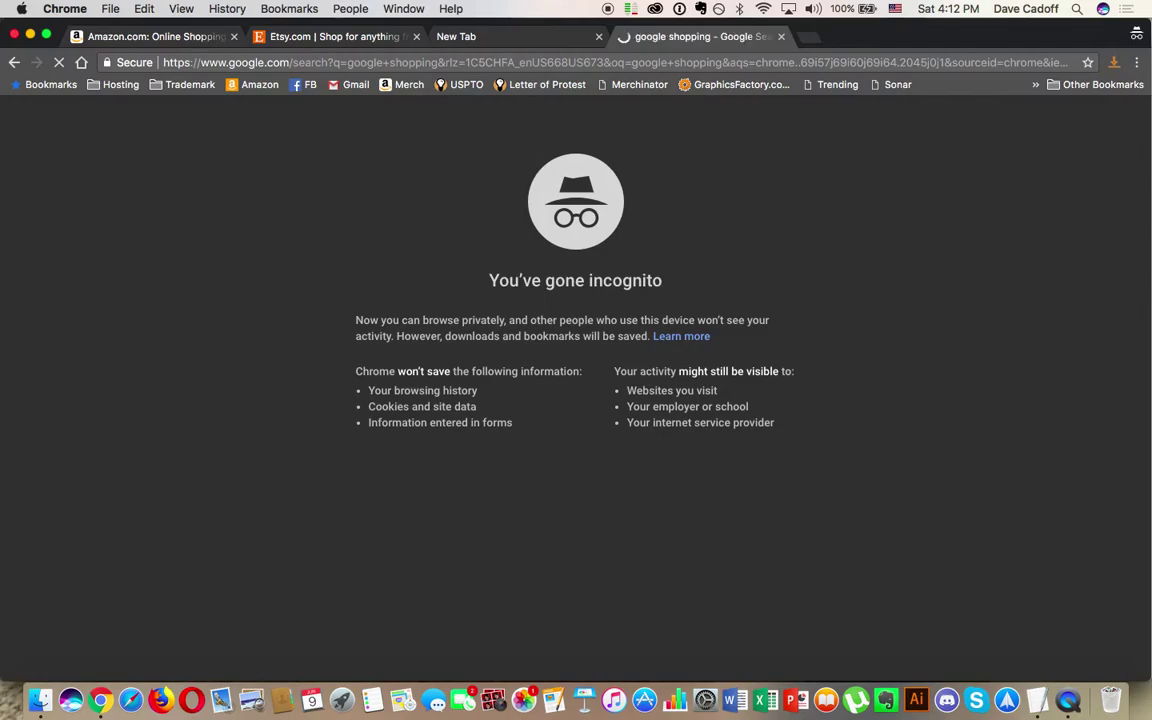
left_click(556, 32)
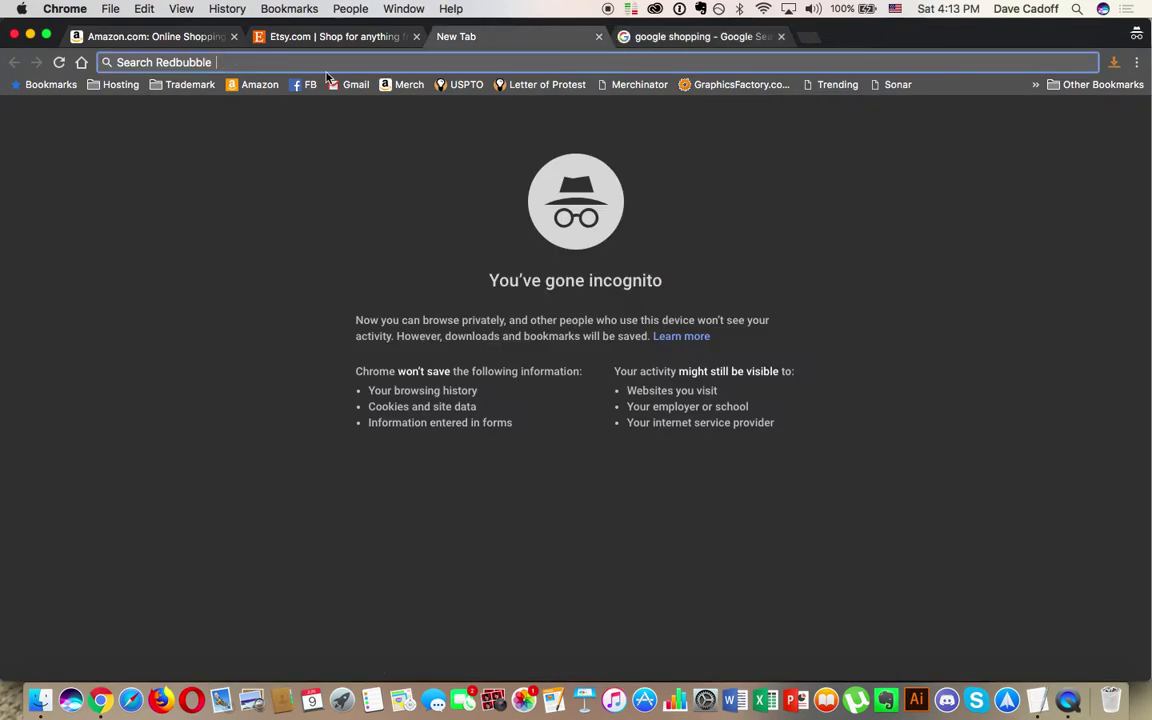
type("www.red")
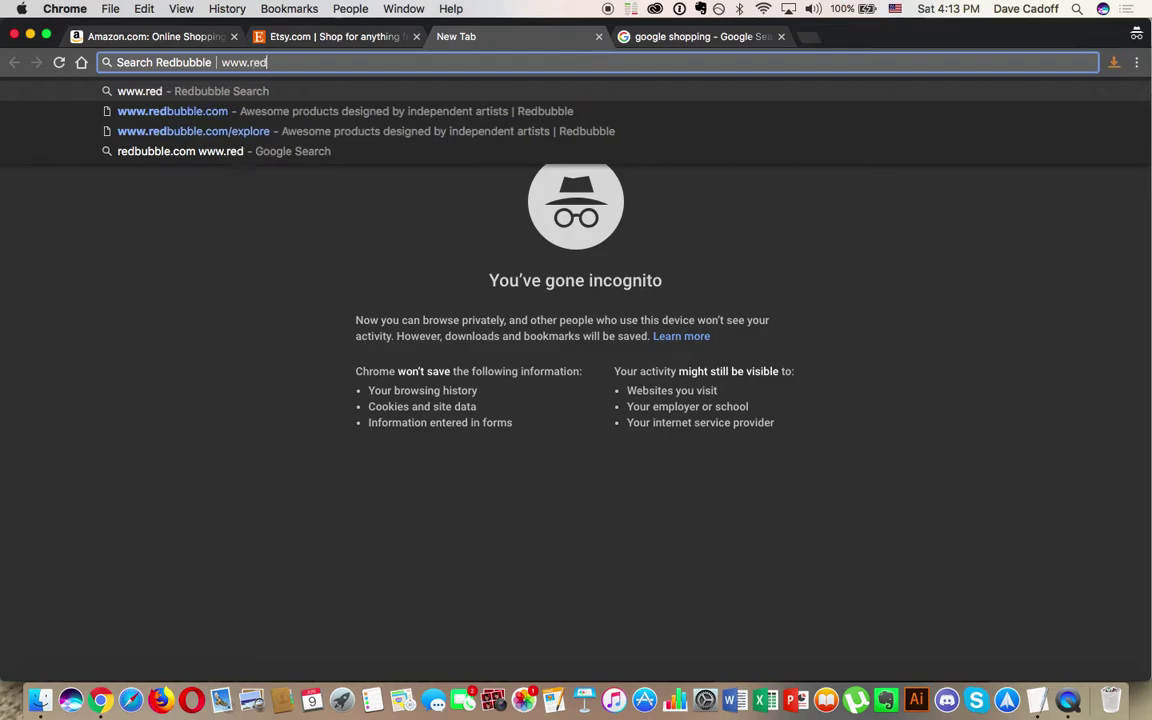
type("bubble.com")
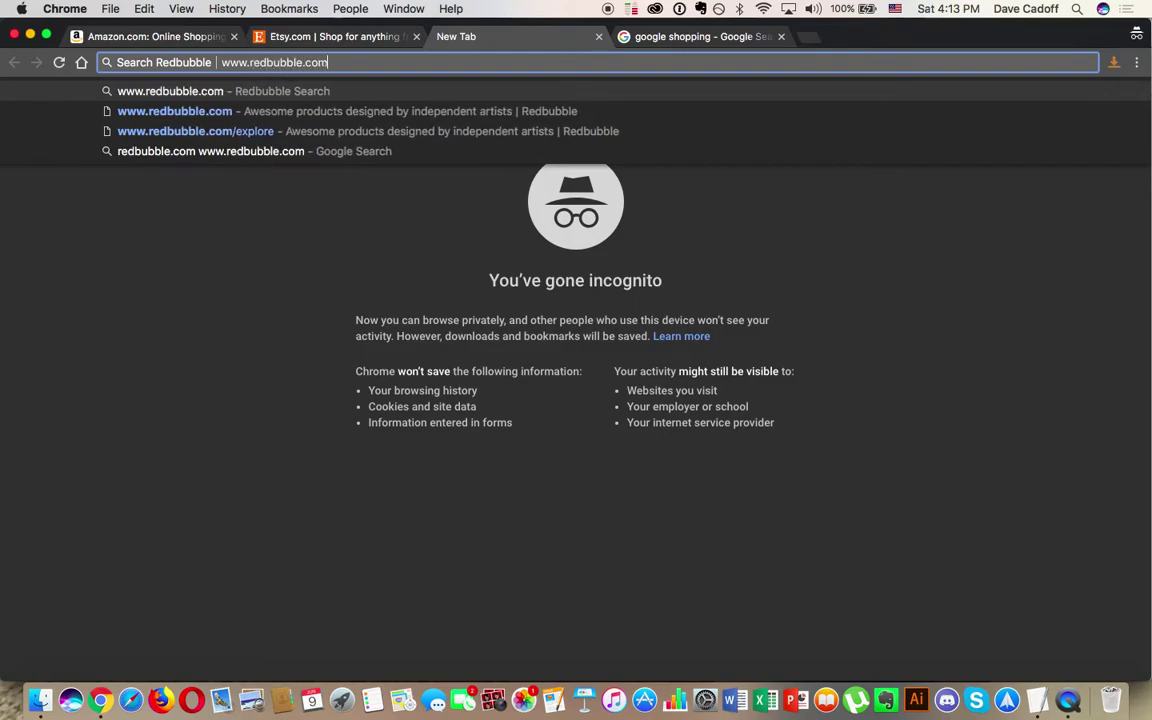
key("Return")
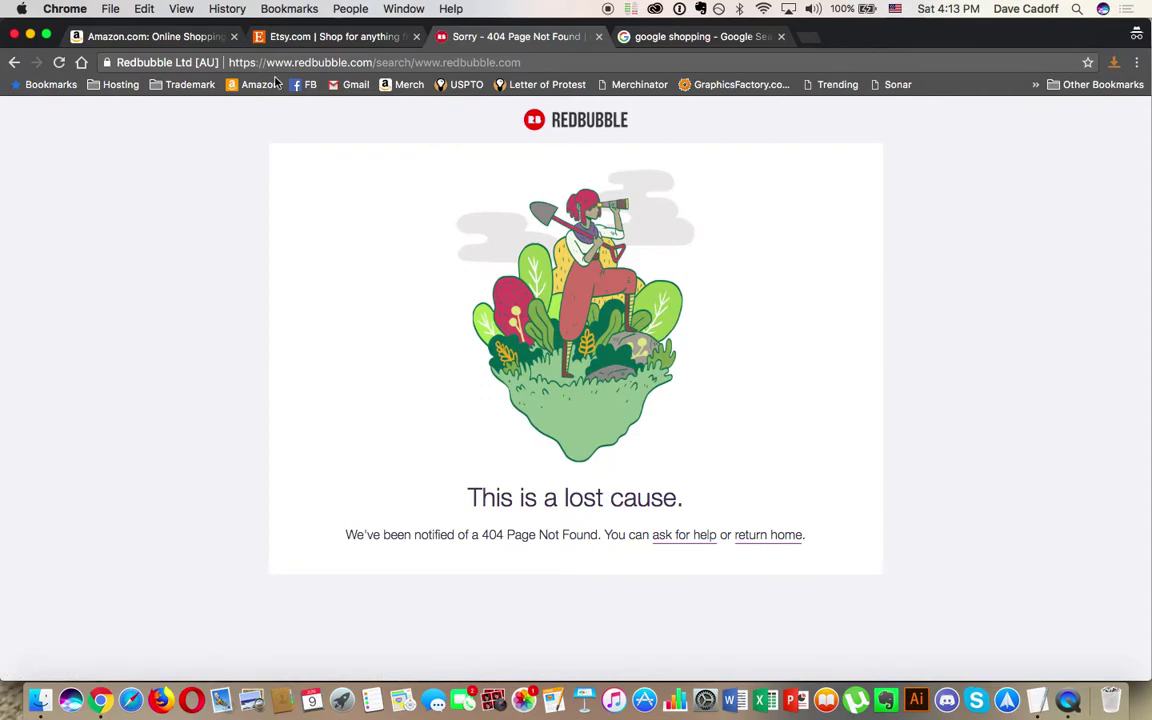
left_click(374, 62)
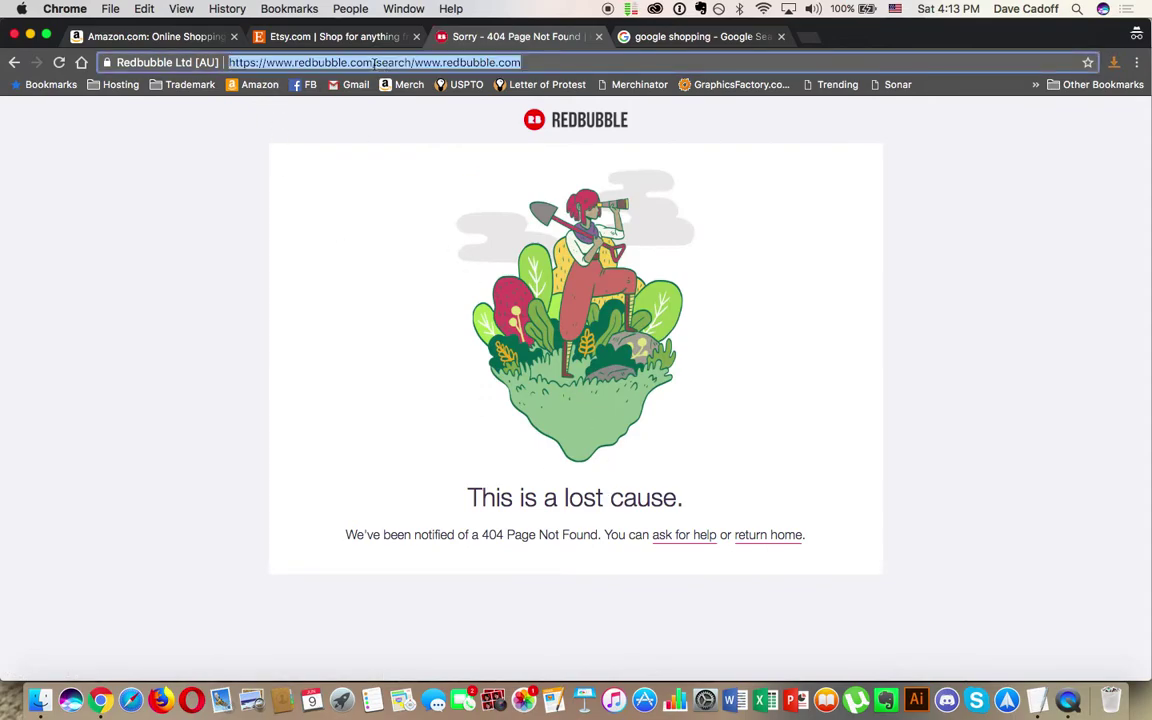
key("BackSpace")
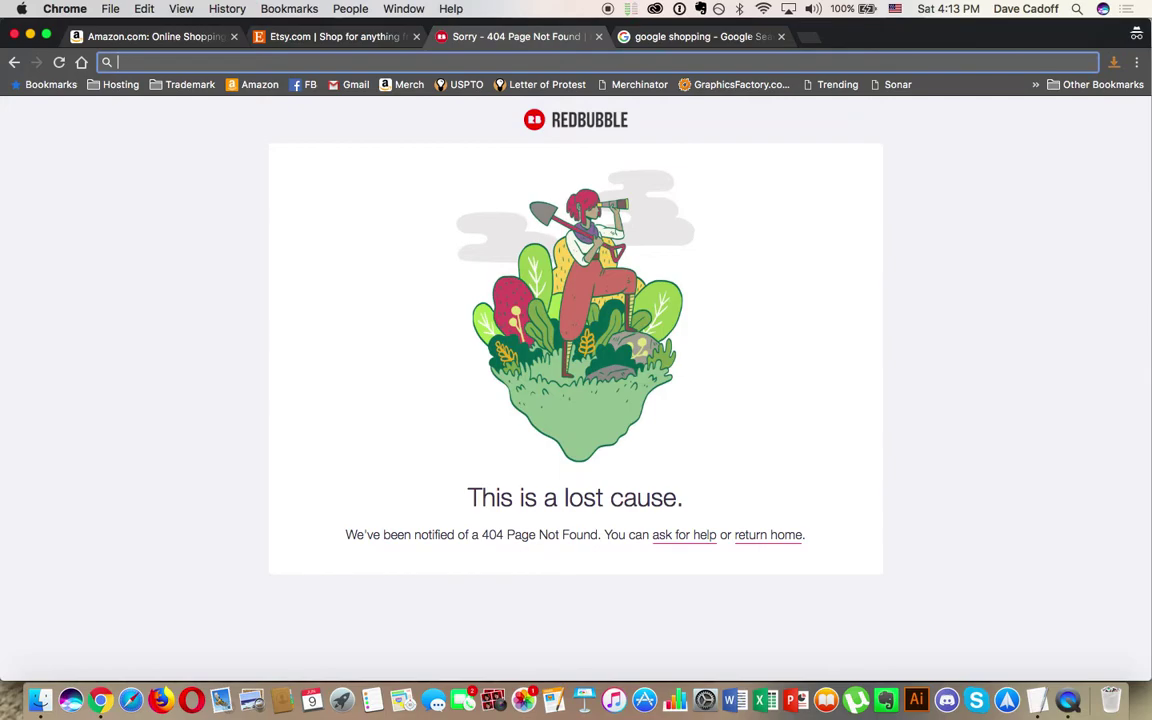
type("www.redbubble")
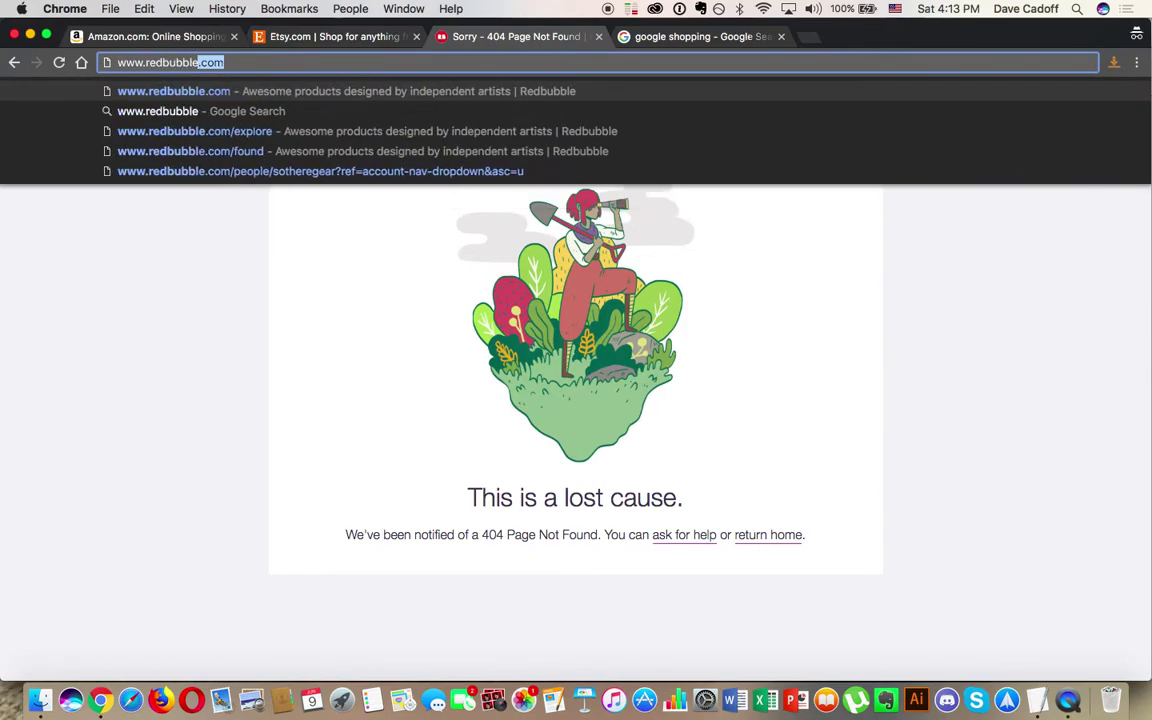
key("Return")
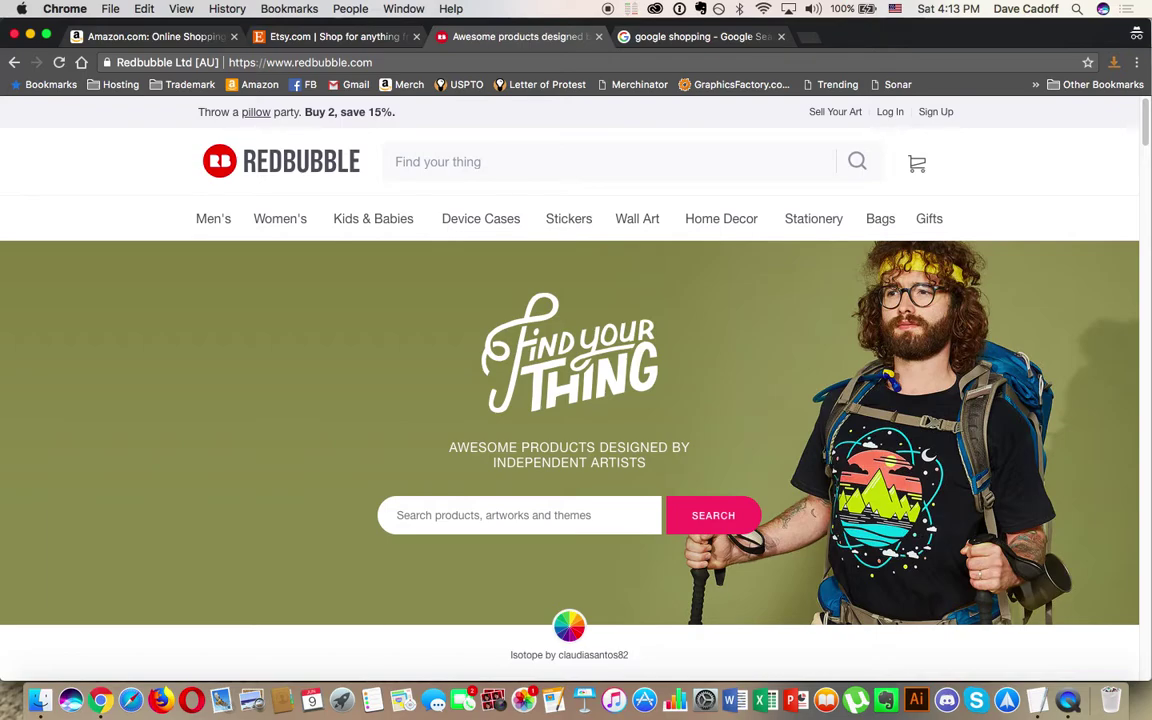
Step: Search Amazon for 'born in the usa' and scroll through the 8,000+ results
left_click(127, 37)
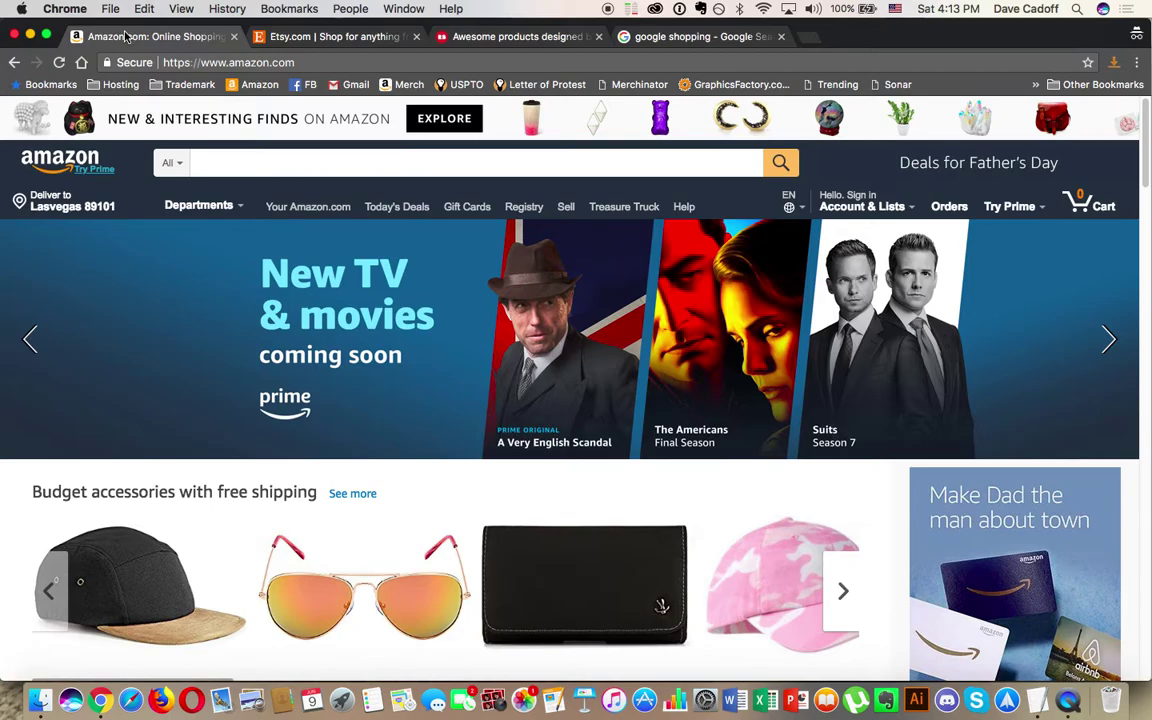
left_click(215, 162)
type("born")
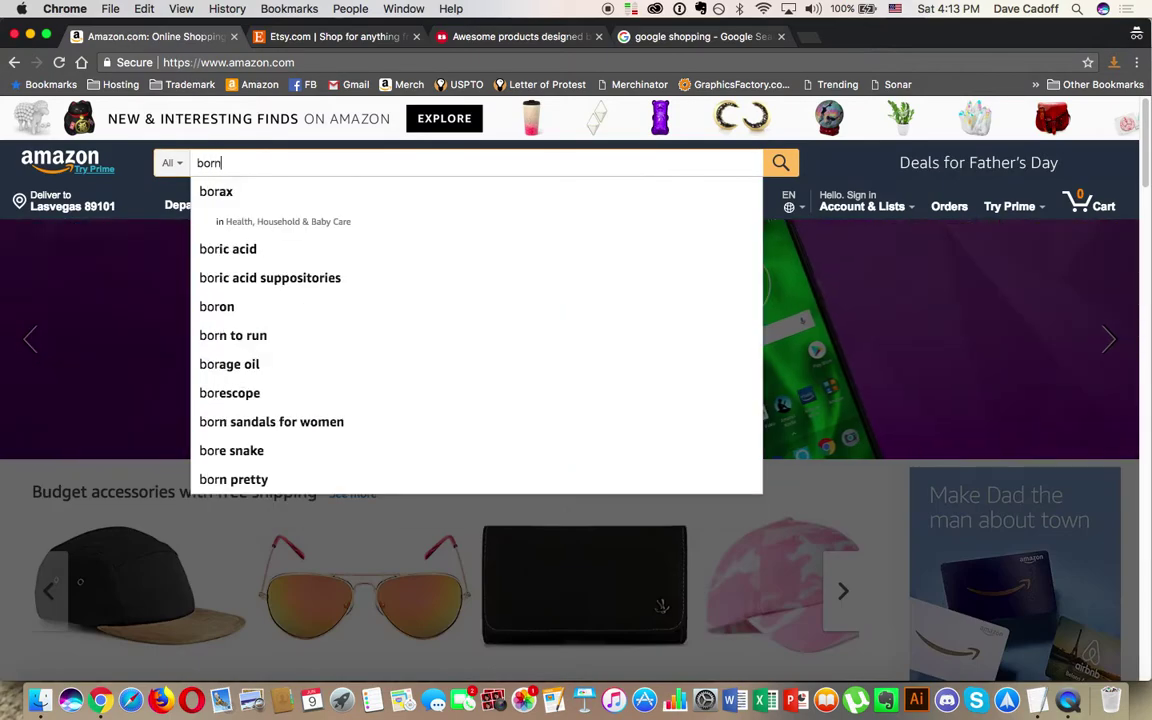
type(" in the usa")
key("Return")
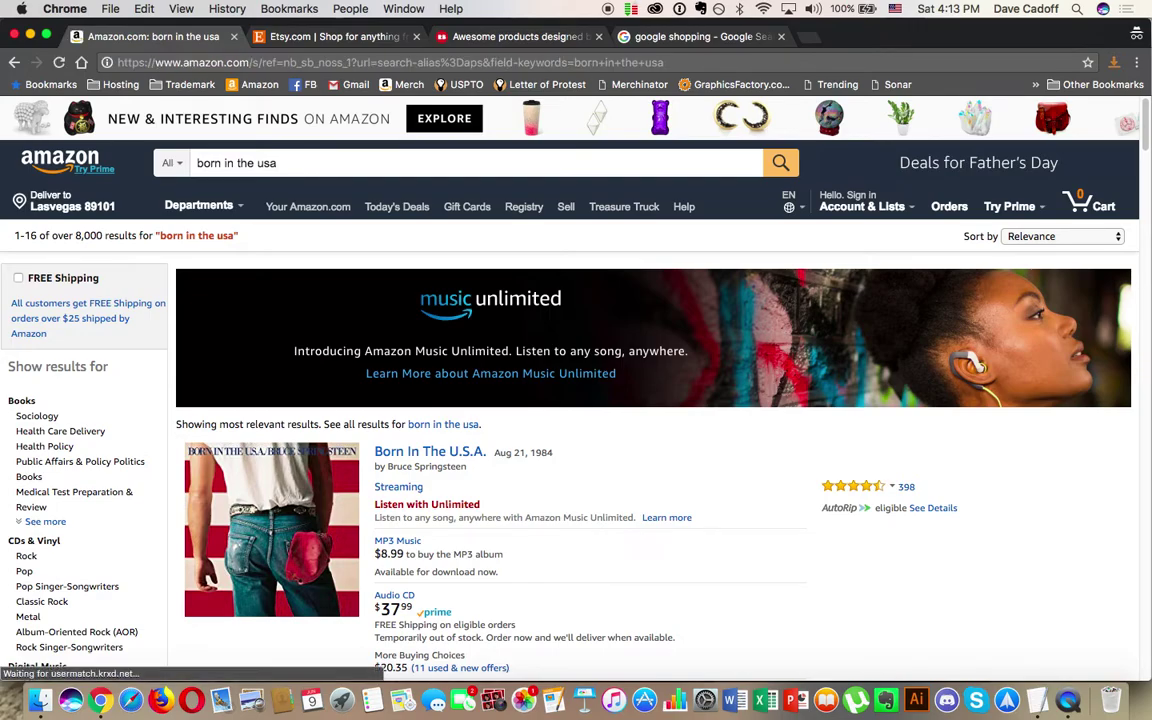
scroll(229, 165, "down", 4)
scroll(229, 165, "down", 15)
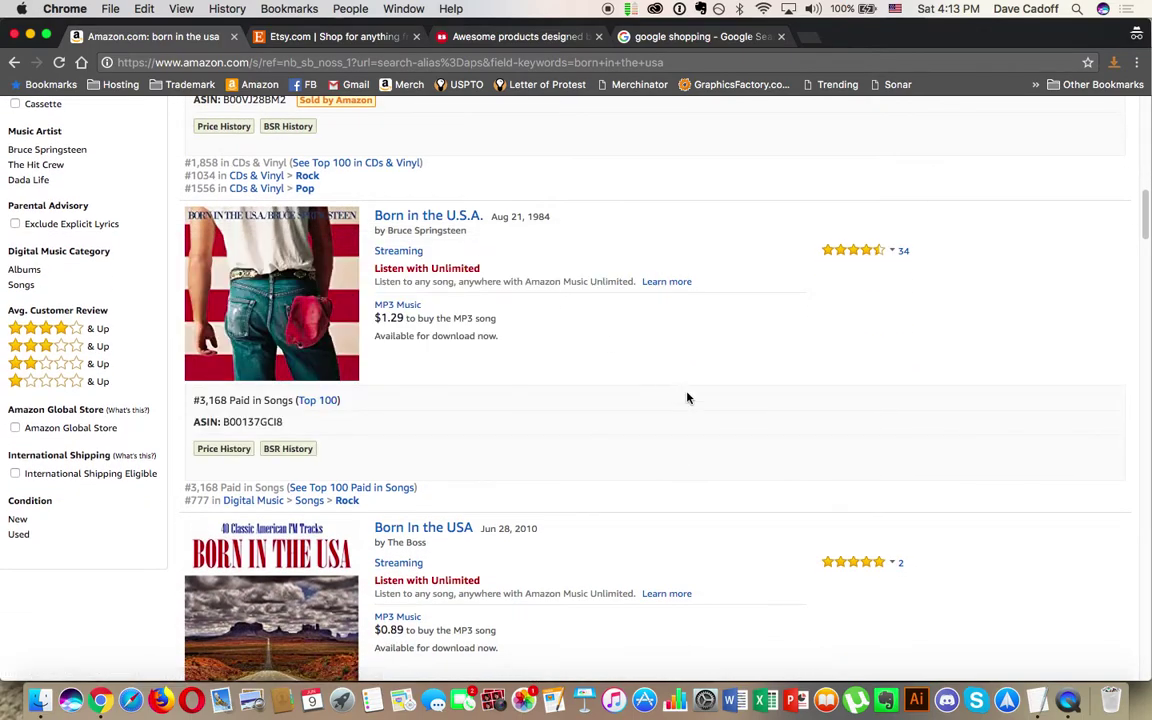
scroll(771, 465, "down", 6)
scroll(771, 467, "down", 20)
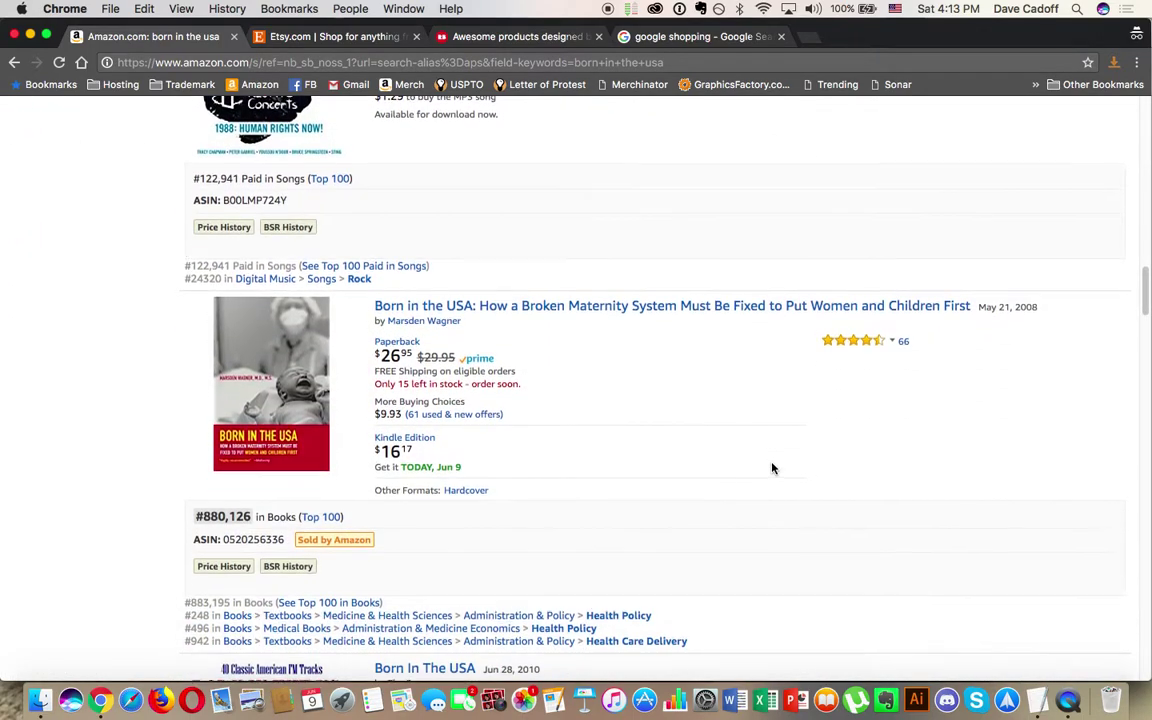
scroll(771, 467, "down", 20)
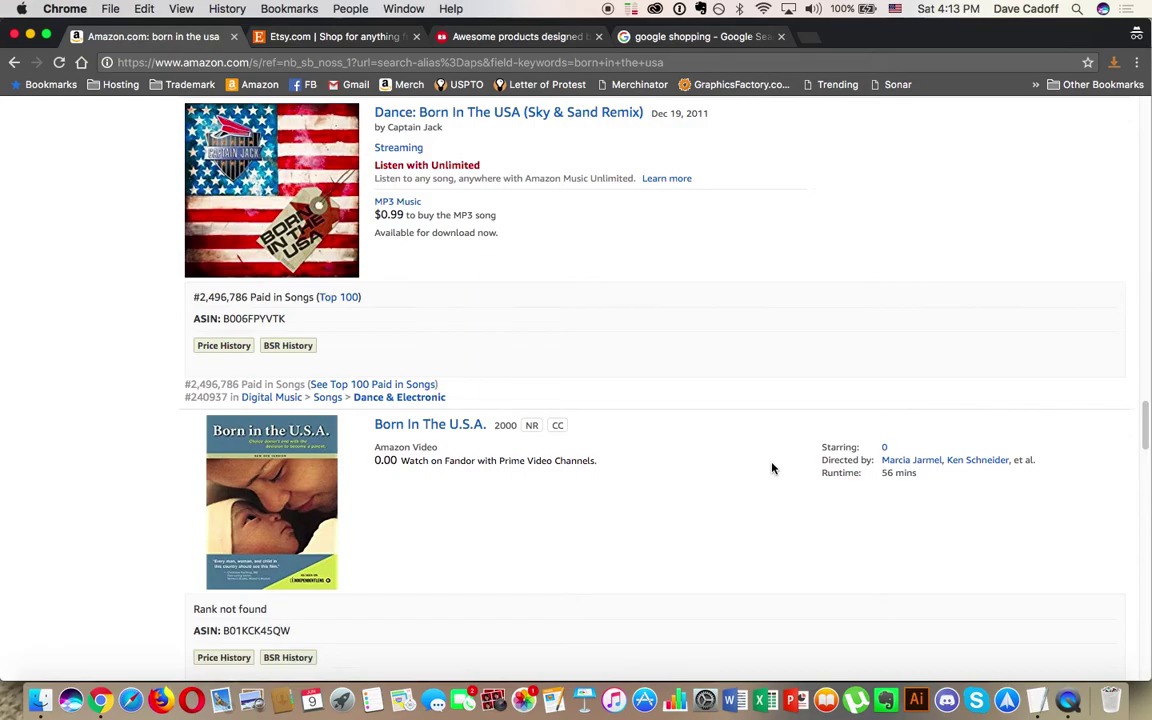
scroll(771, 467, "up", 20)
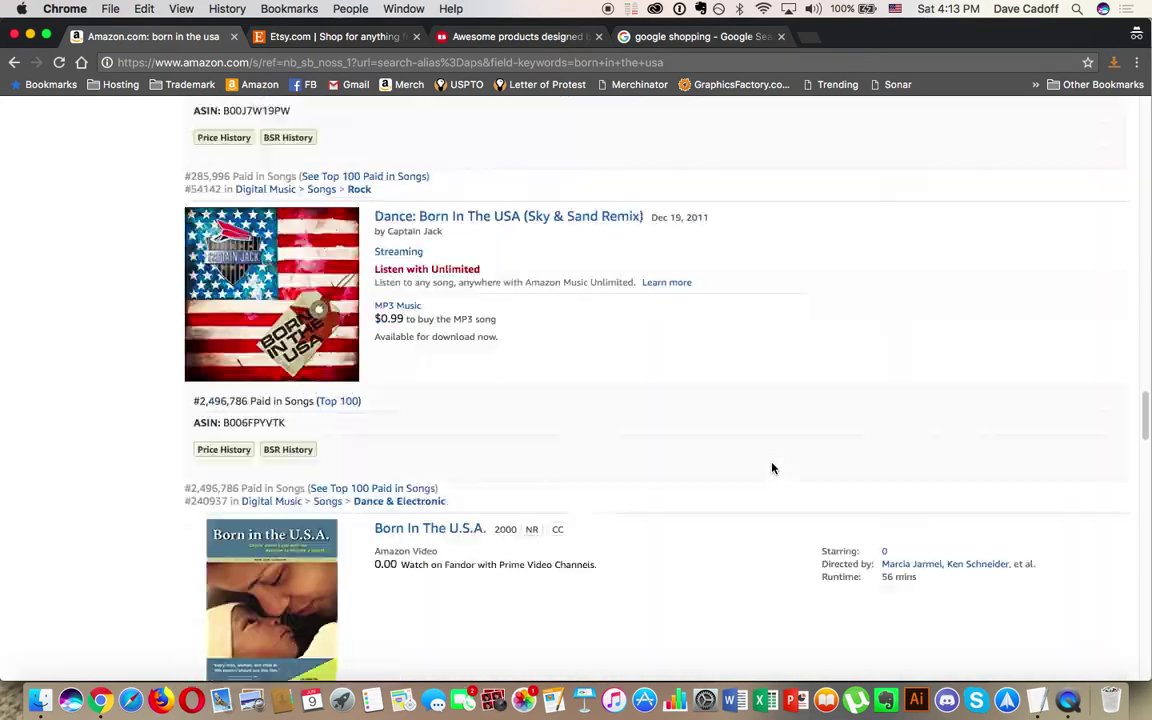
scroll(771, 467, "up", 15)
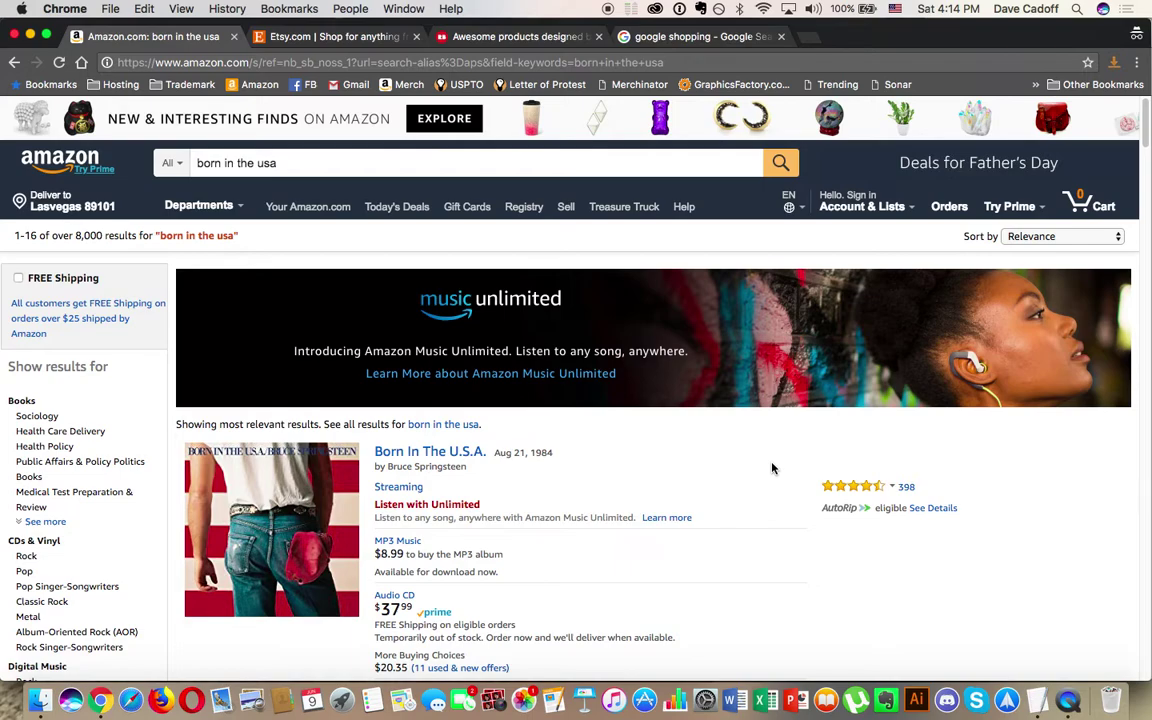
Step: Change the Amazon search to "born in the usa" shirt and scroll through the themed T-shirt listings
left_click(199, 162)
type("\"")
left_click(297, 162)
type("\"")
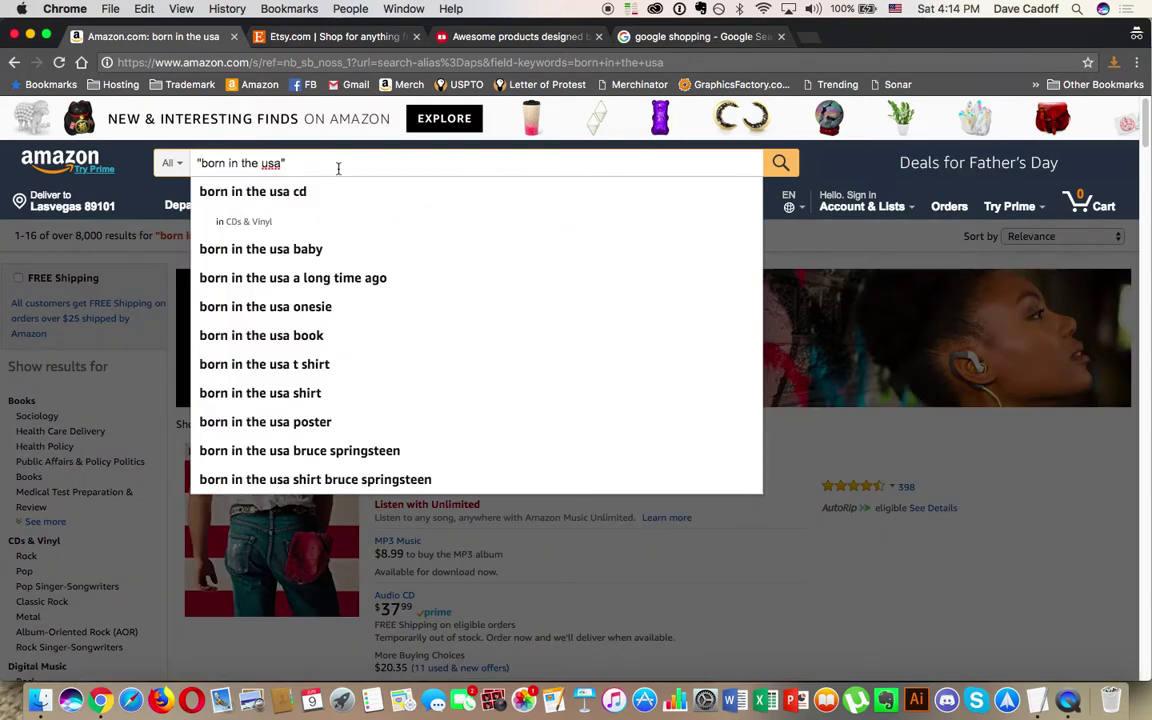
type(" shirt")
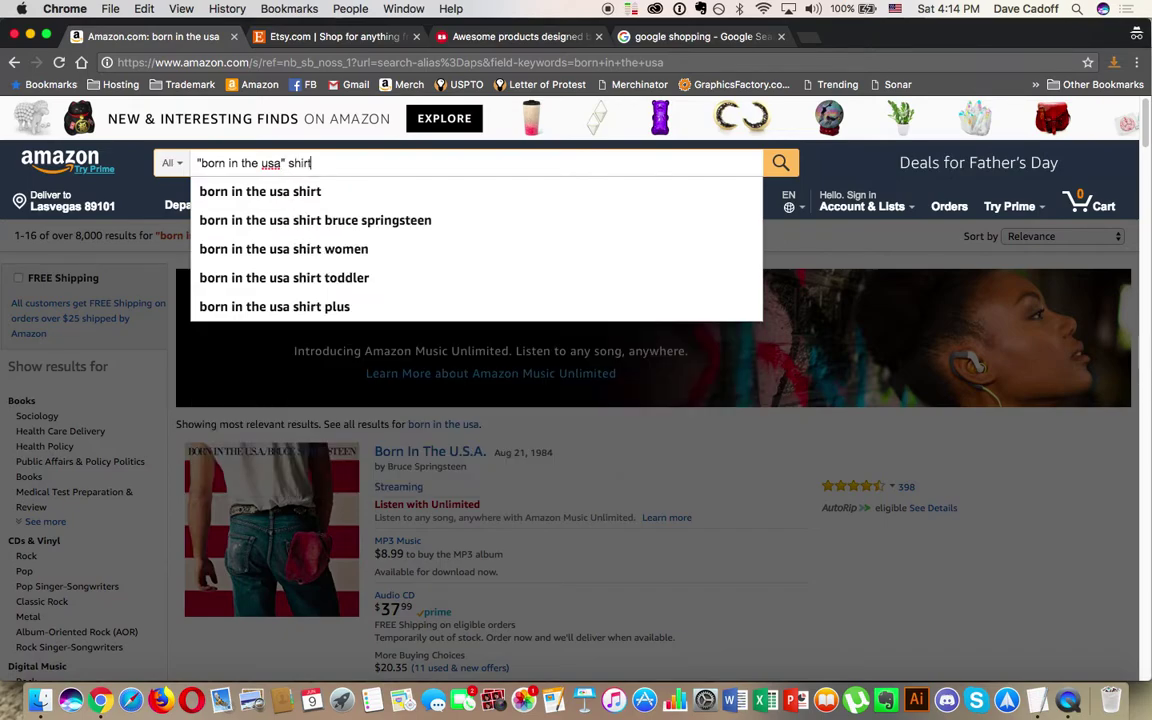
key("Return")
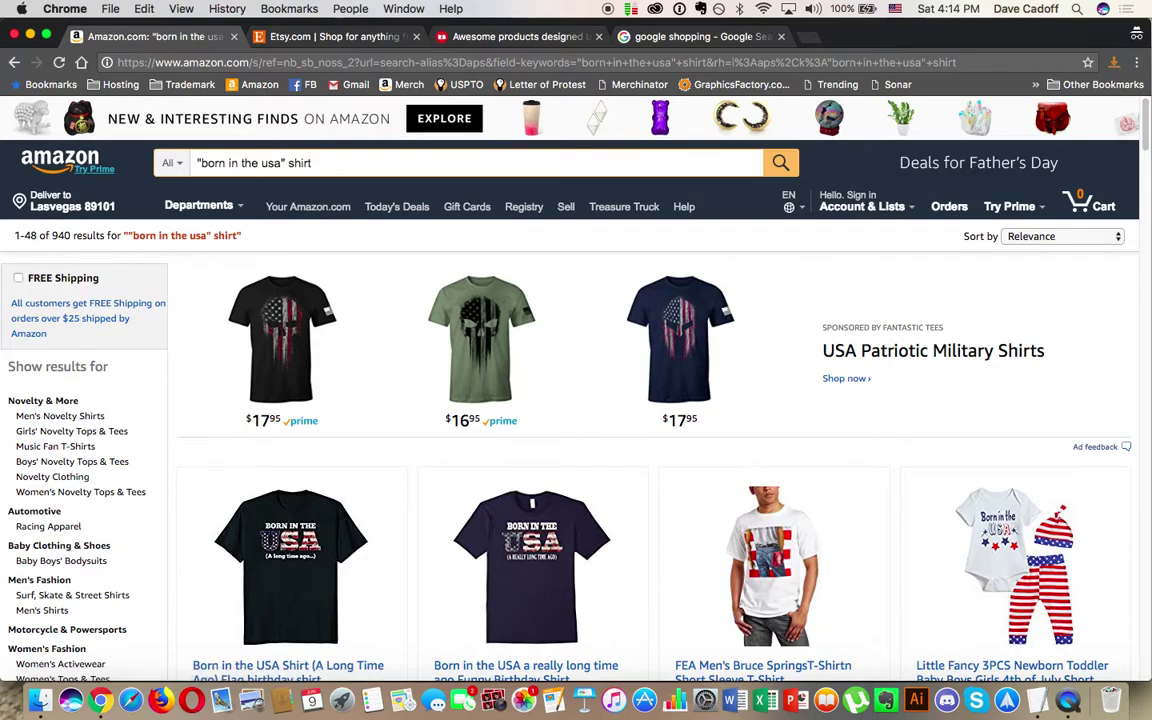
scroll(576, 400, "down", 1)
scroll(576, 400, "down", 5)
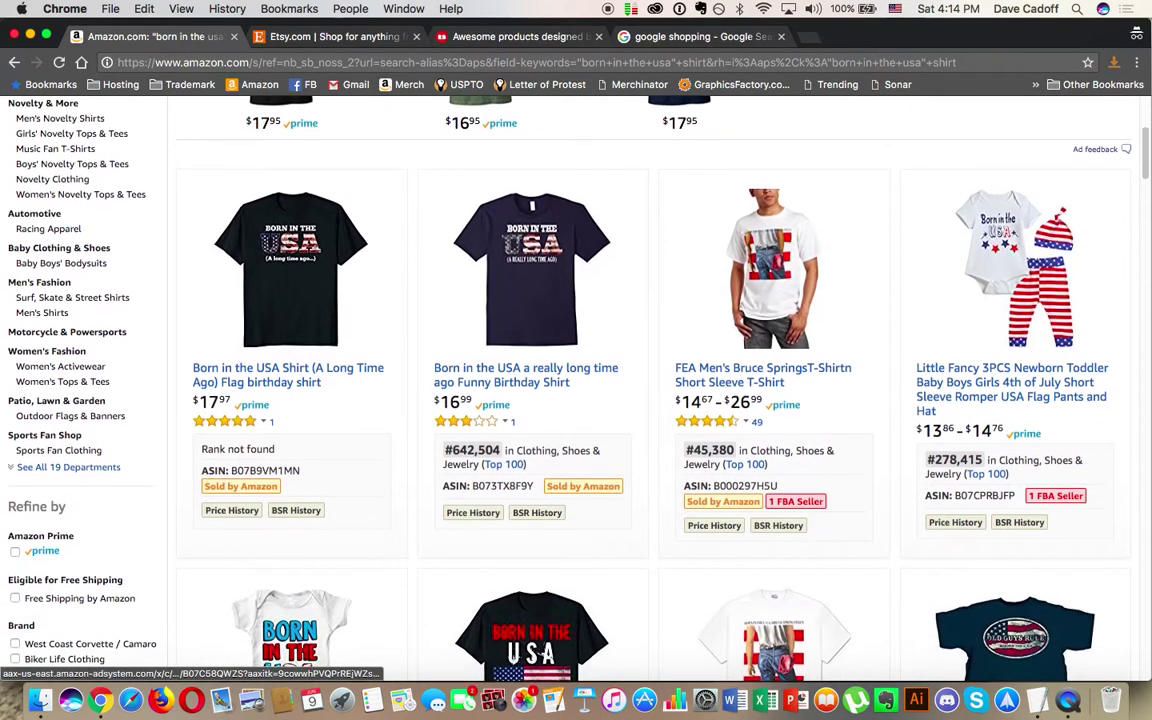
scroll(300, 300, "down", 1)
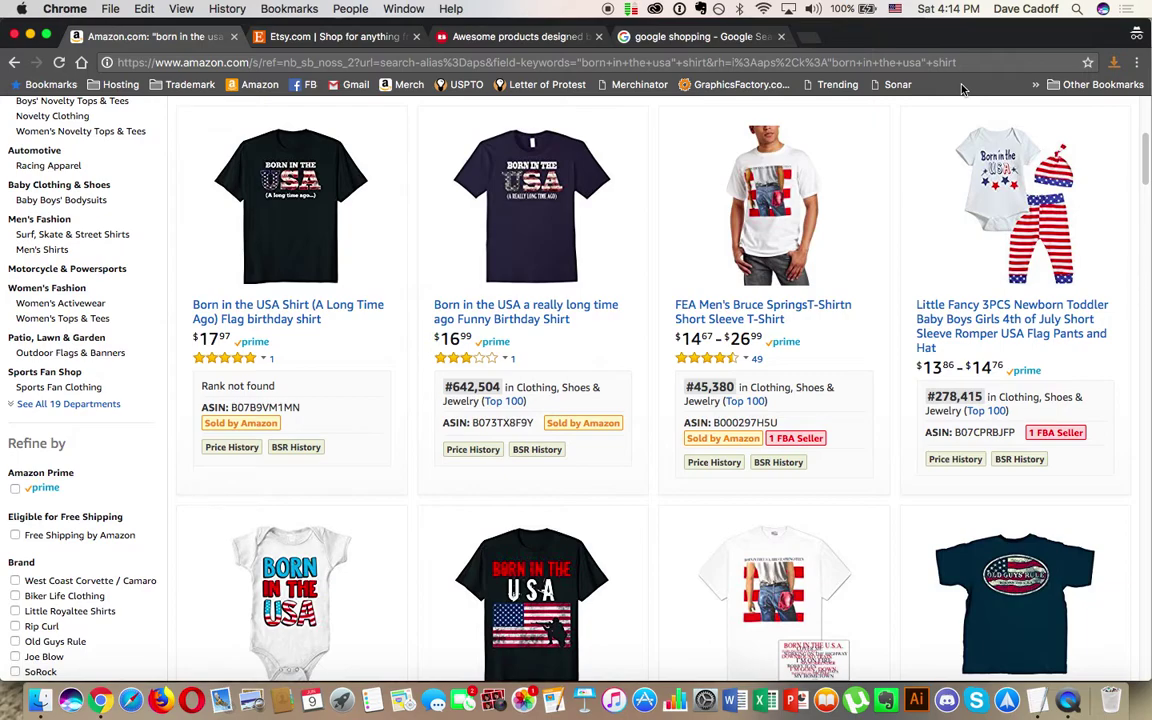
mouse_move(284, 172)
Step: Scroll through the Born in the USA shirt listings, inspecting individual product details
scroll(703, 347, "down", 5)
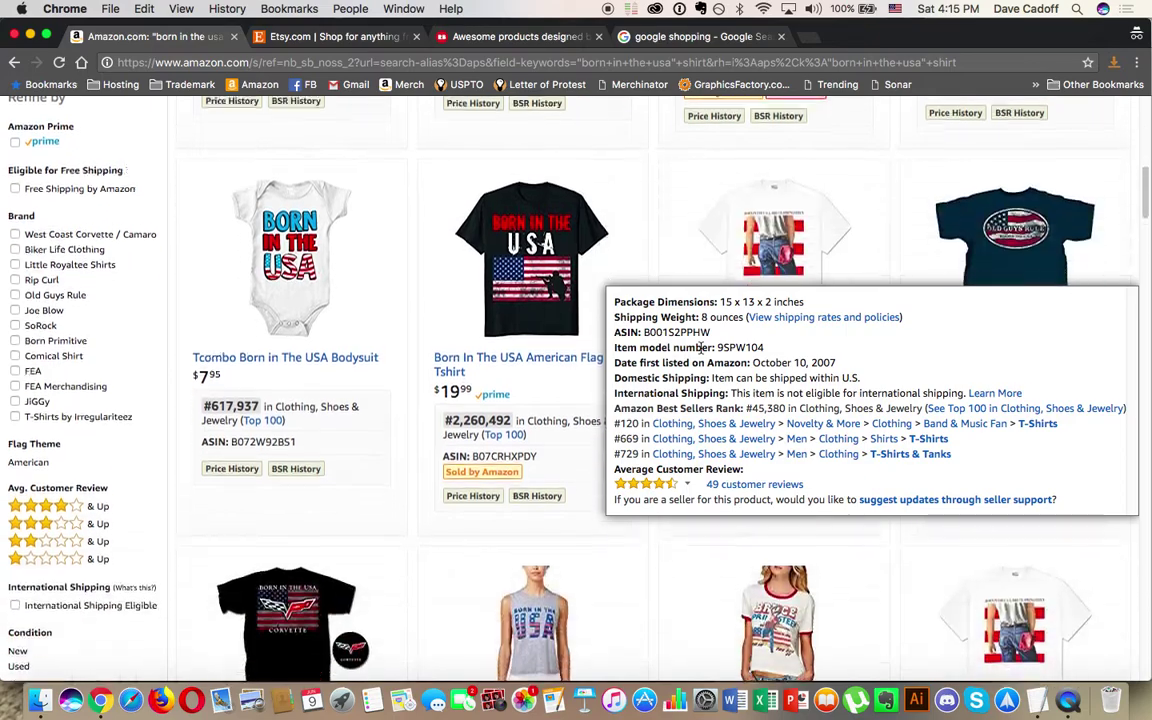
mouse_move(519, 281)
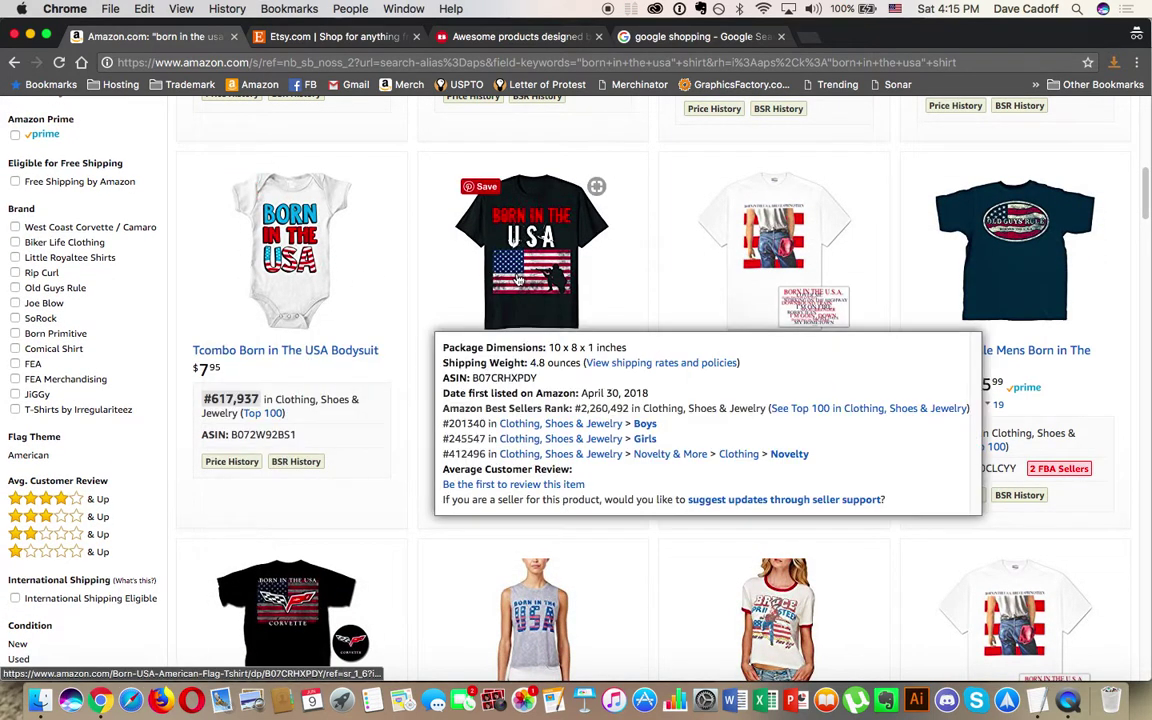
scroll(519, 281, "down", 4)
mouse_move(745, 328)
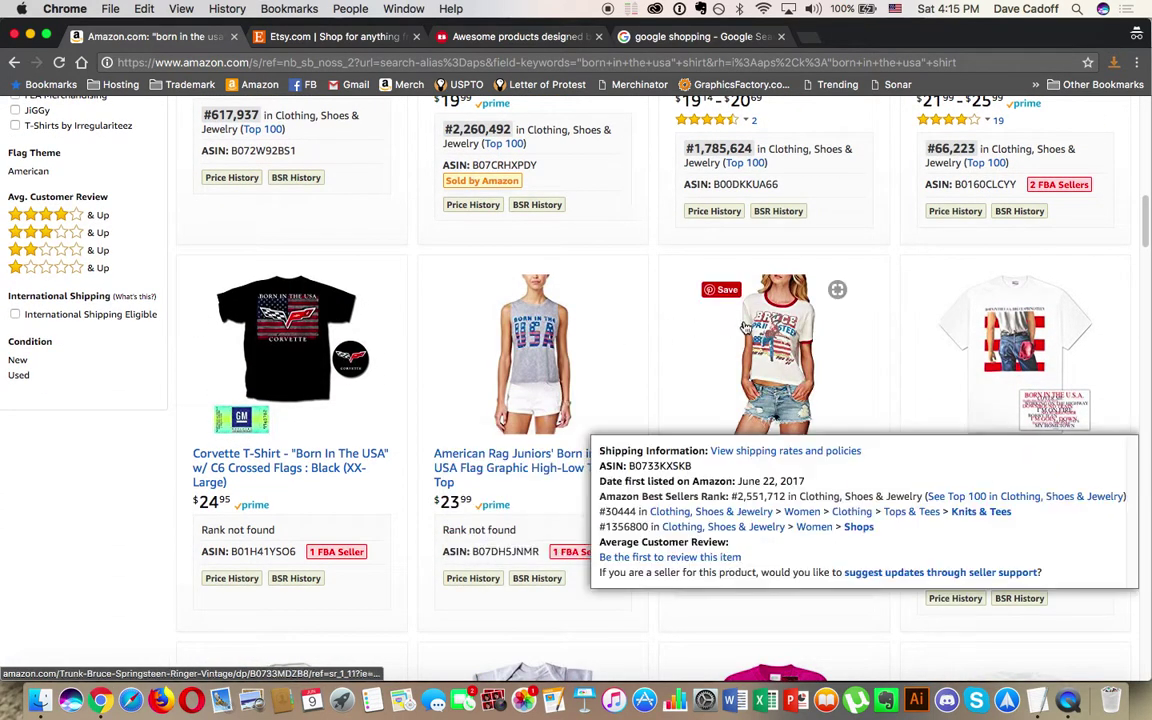
scroll(745, 328, "down", 4)
mouse_move(589, 410)
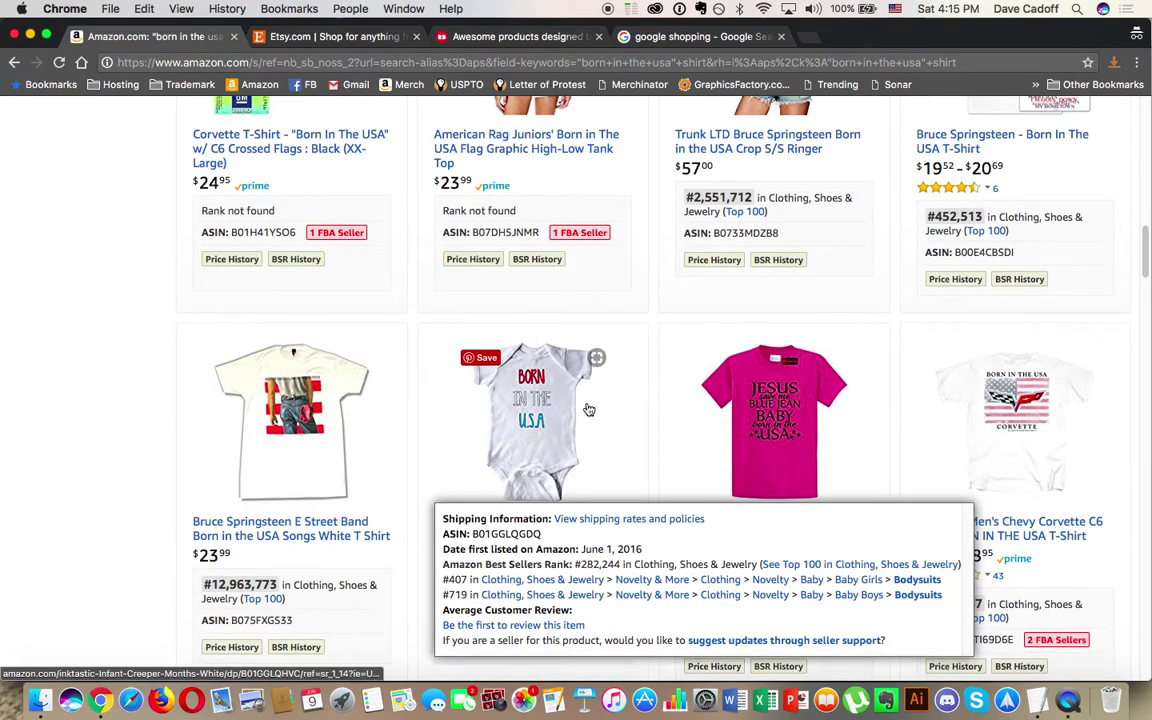
scroll(769, 340, "down", 2)
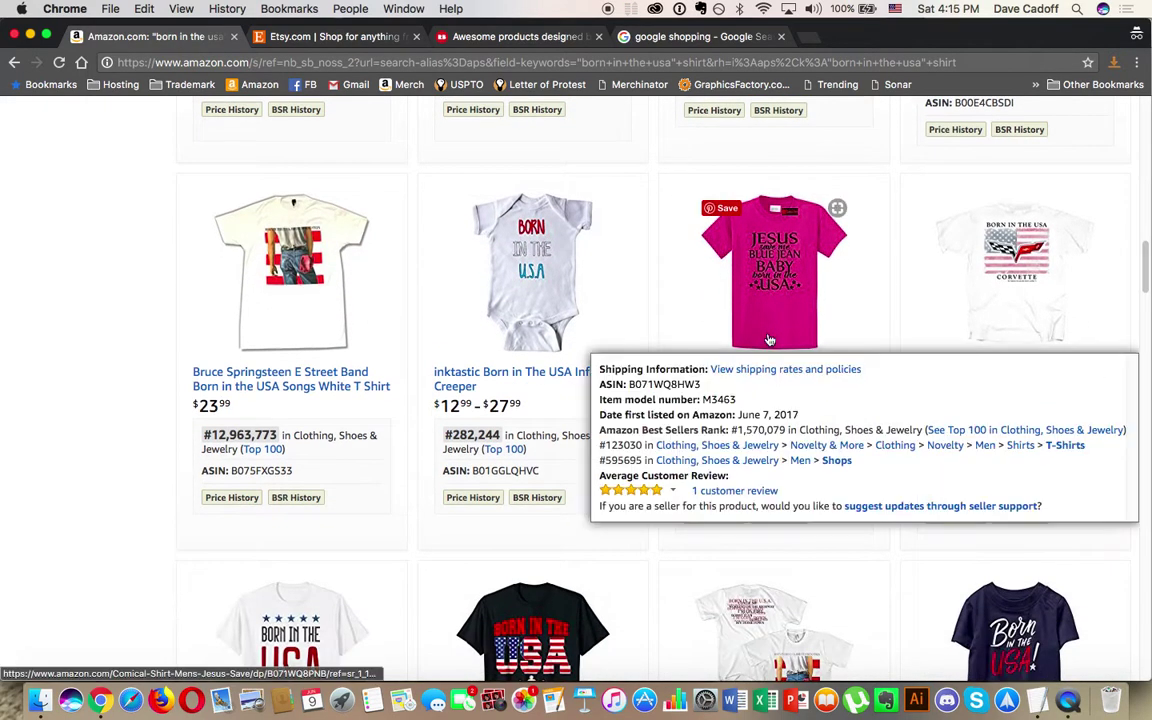
scroll(769, 340, "down", 3)
mouse_move(522, 448)
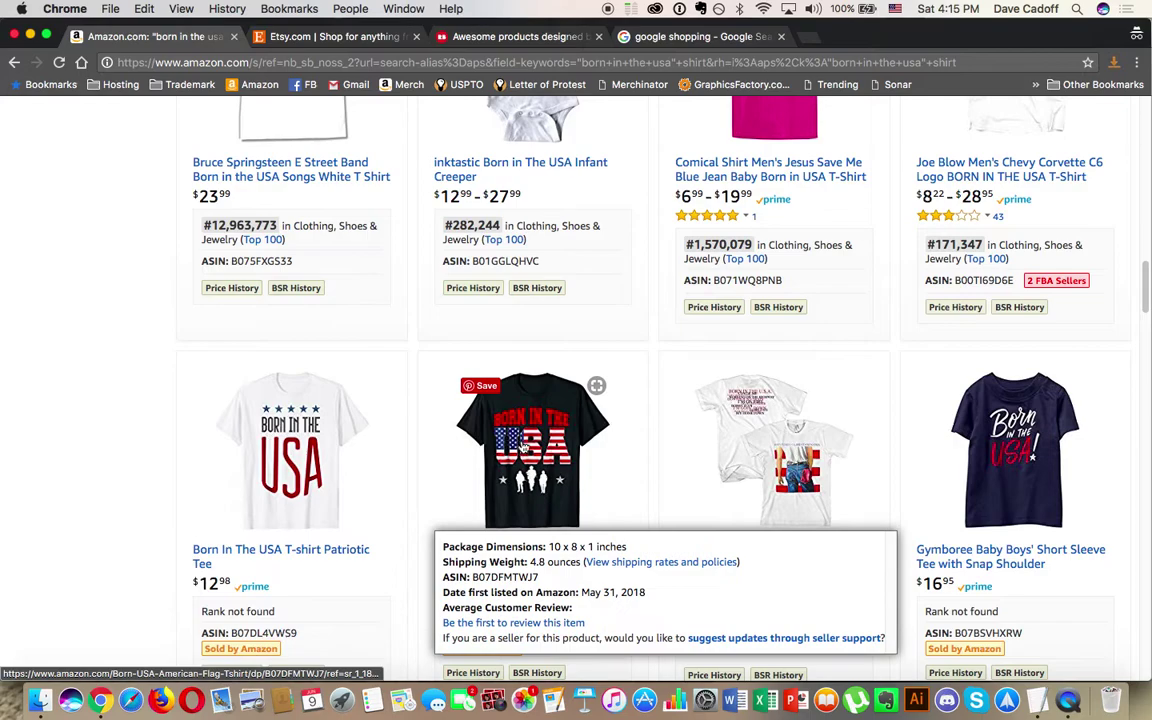
mouse_move(967, 452)
scroll(967, 452, "down", 6)
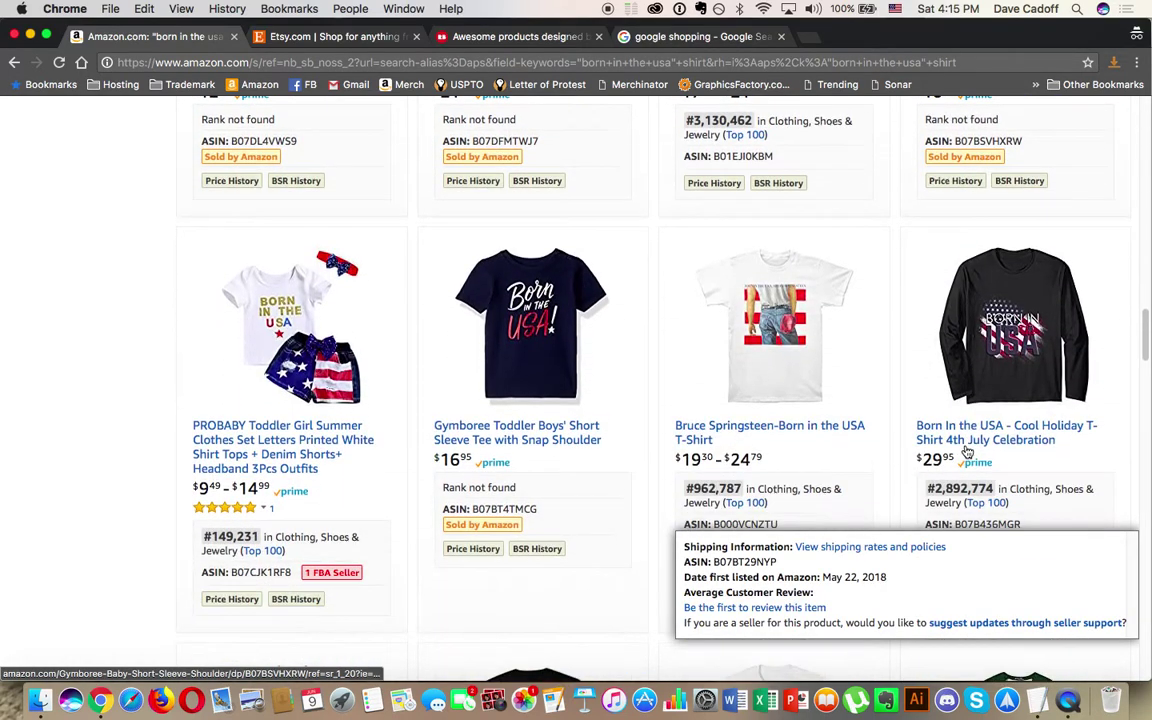
mouse_move(305, 278)
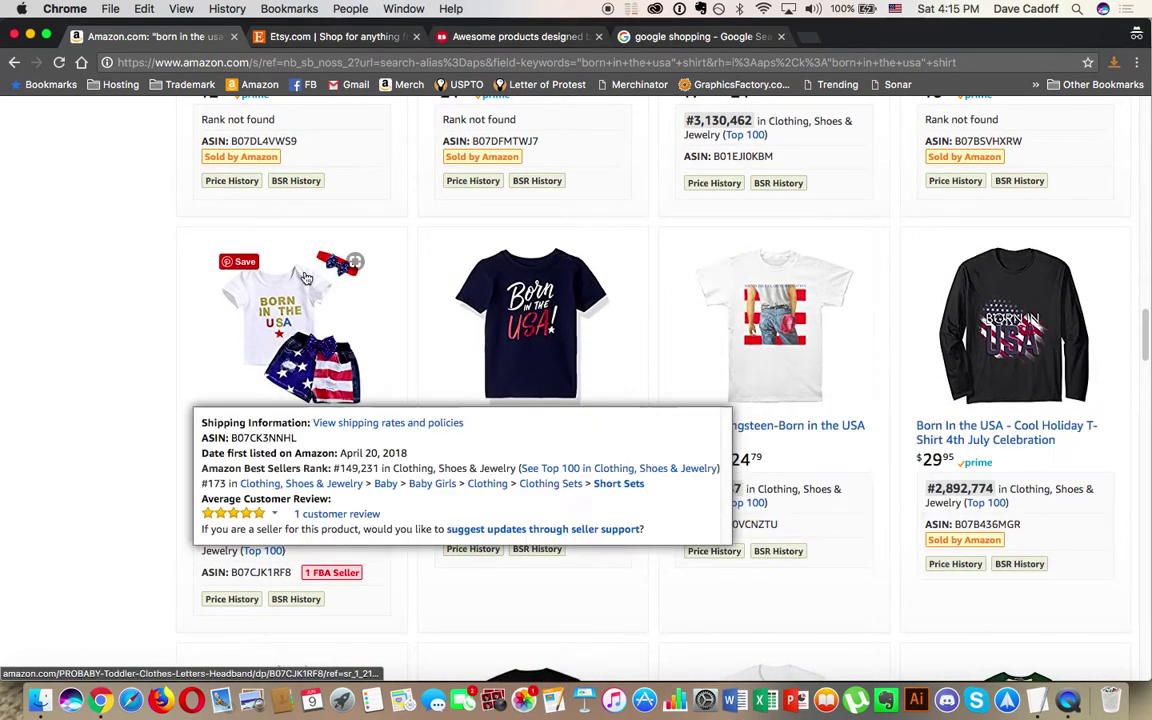
scroll(355, 496, "down", 4)
mouse_move(863, 422)
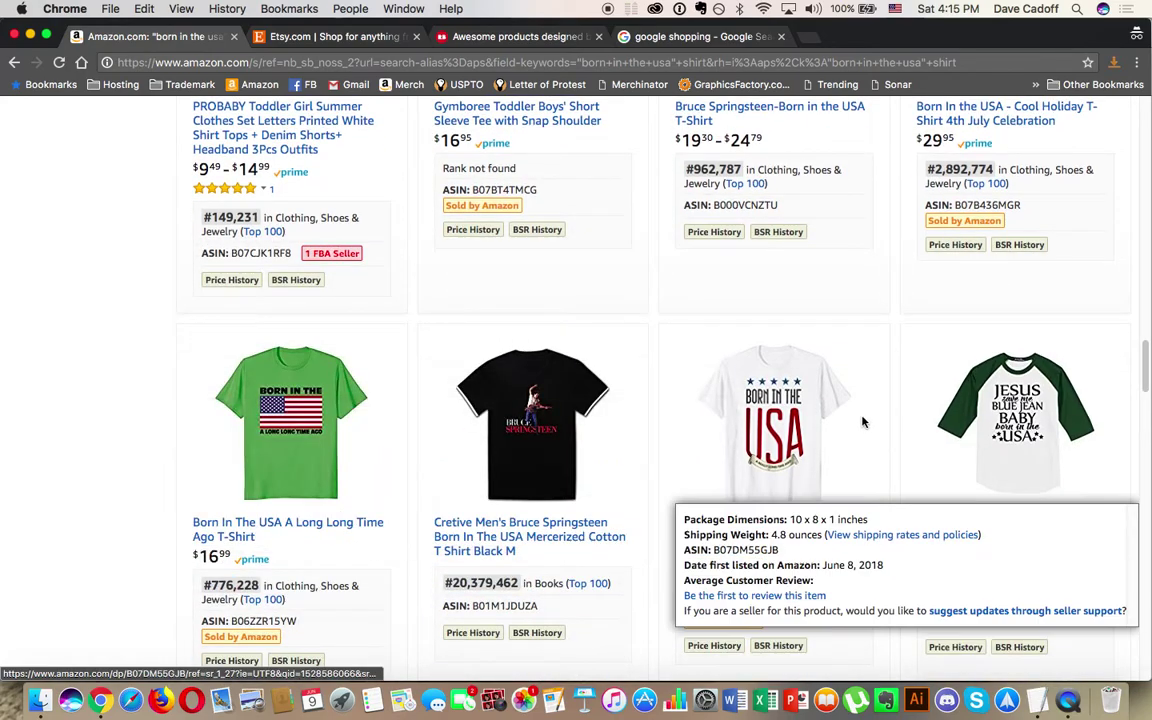
Step: Finish reviewing the shirt results, return to the top, and open the FireShot extension from Chrome's menu
scroll(802, 395, "down", 4)
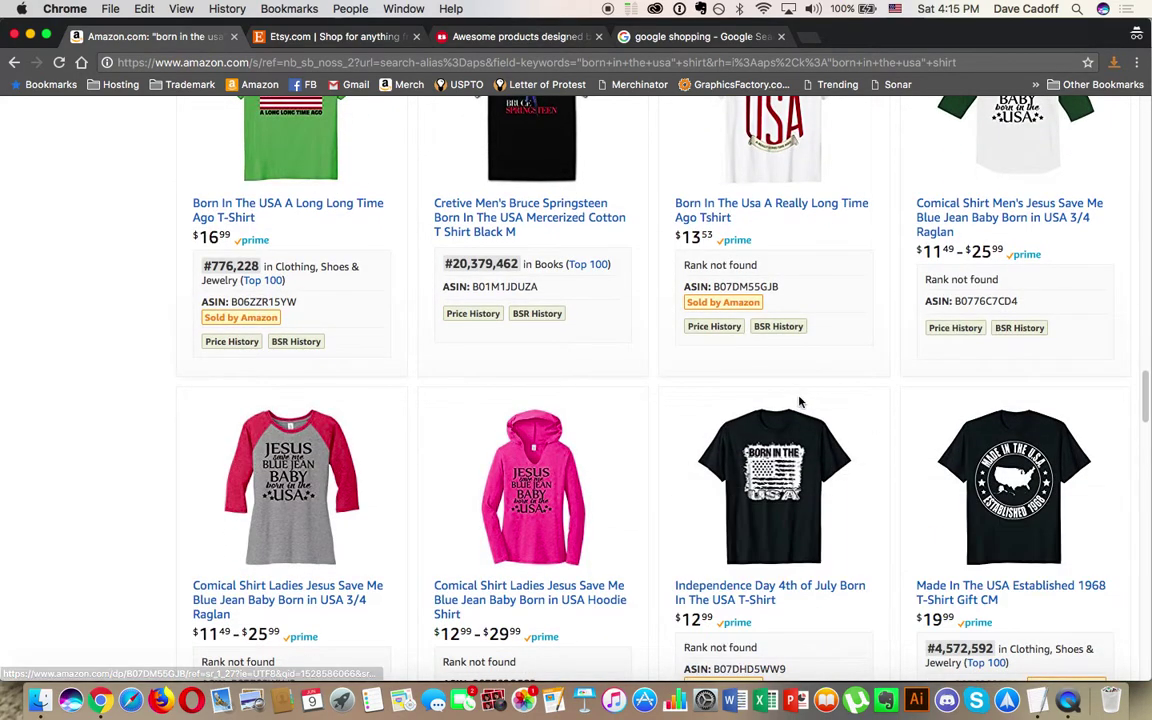
scroll(775, 450, "down", 4)
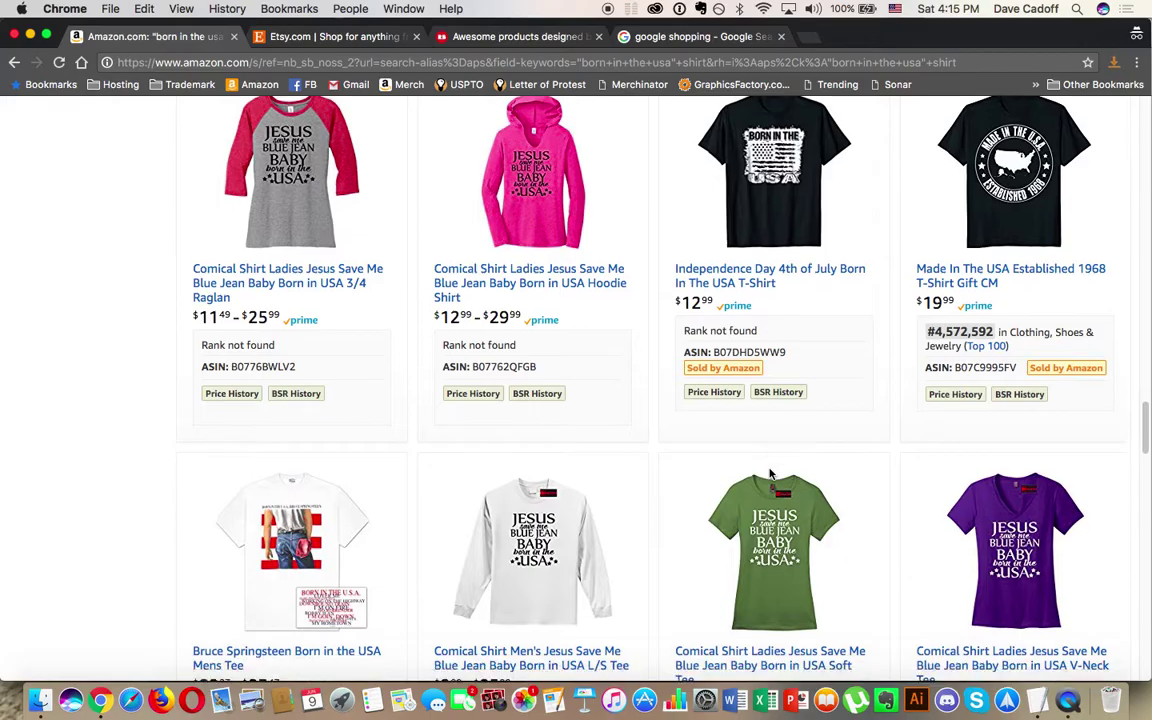
scroll(770, 474, "down", 8)
mouse_move(959, 320)
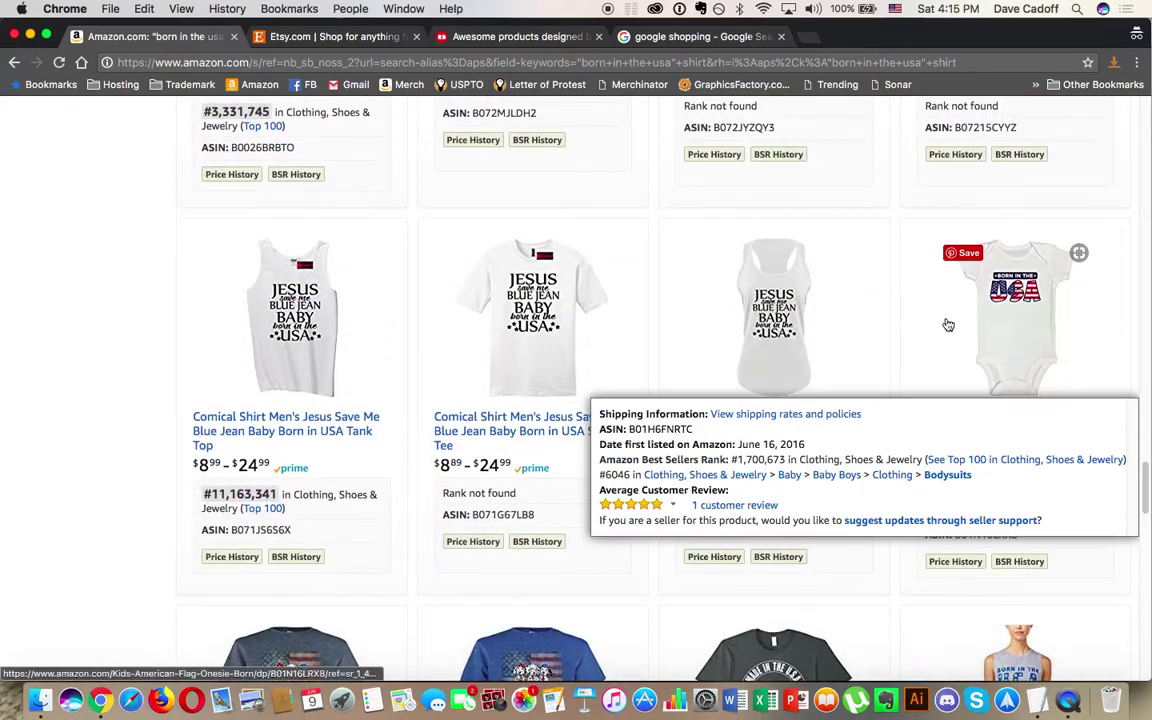
scroll(959, 320, "down", 2)
scroll(919, 334, "up", 10)
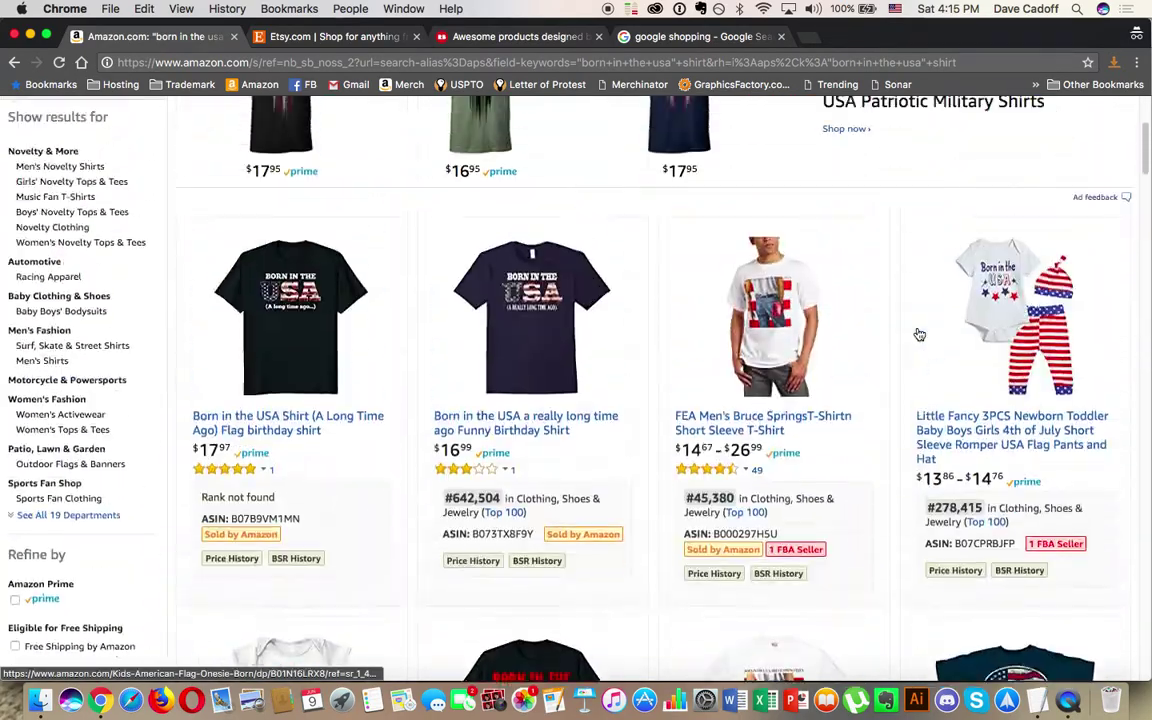
scroll(919, 334, "up", 4)
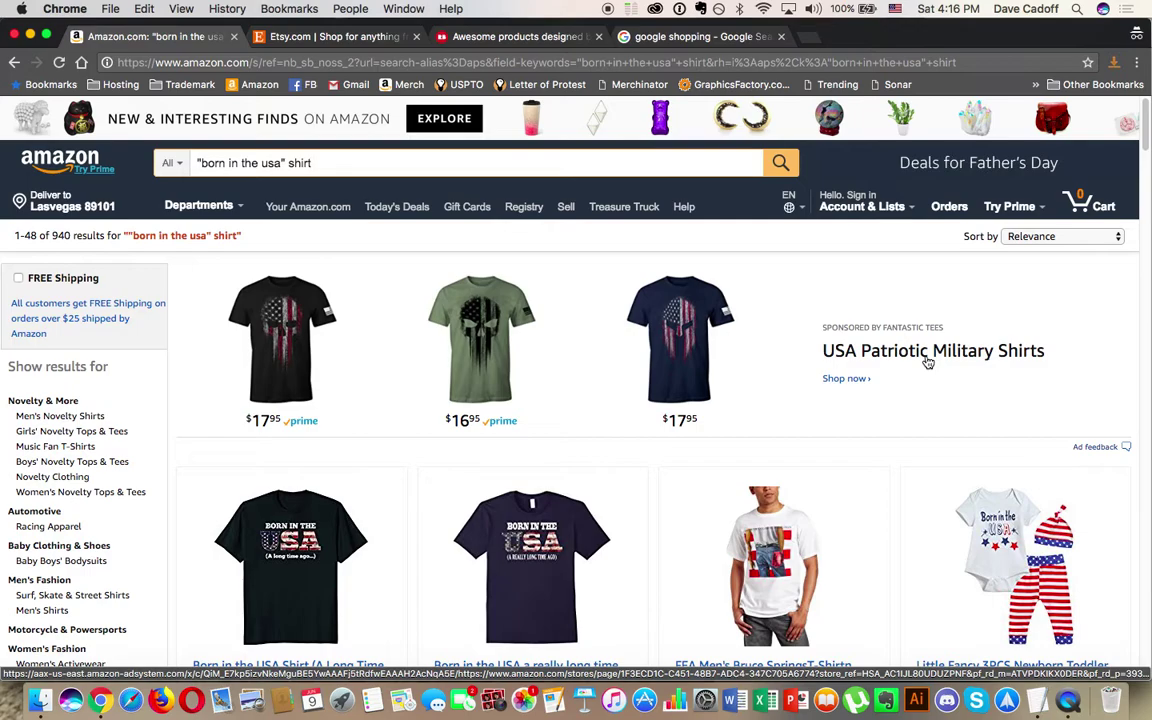
left_click(1138, 62)
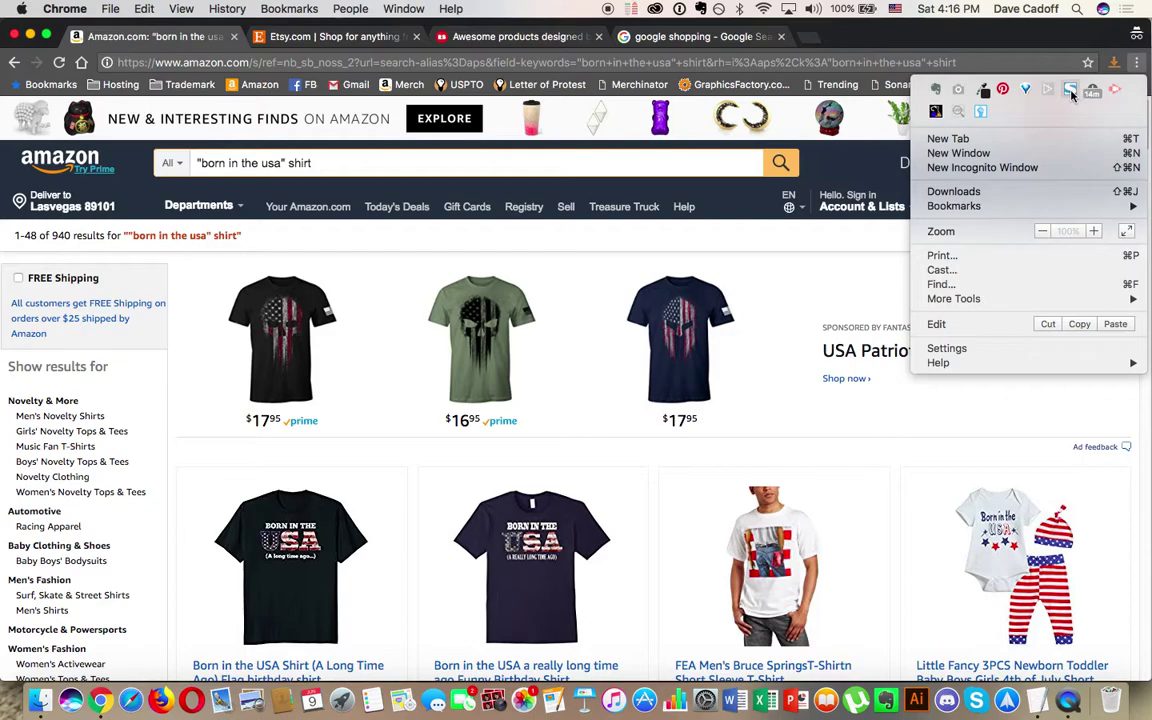
left_click(1072, 92)
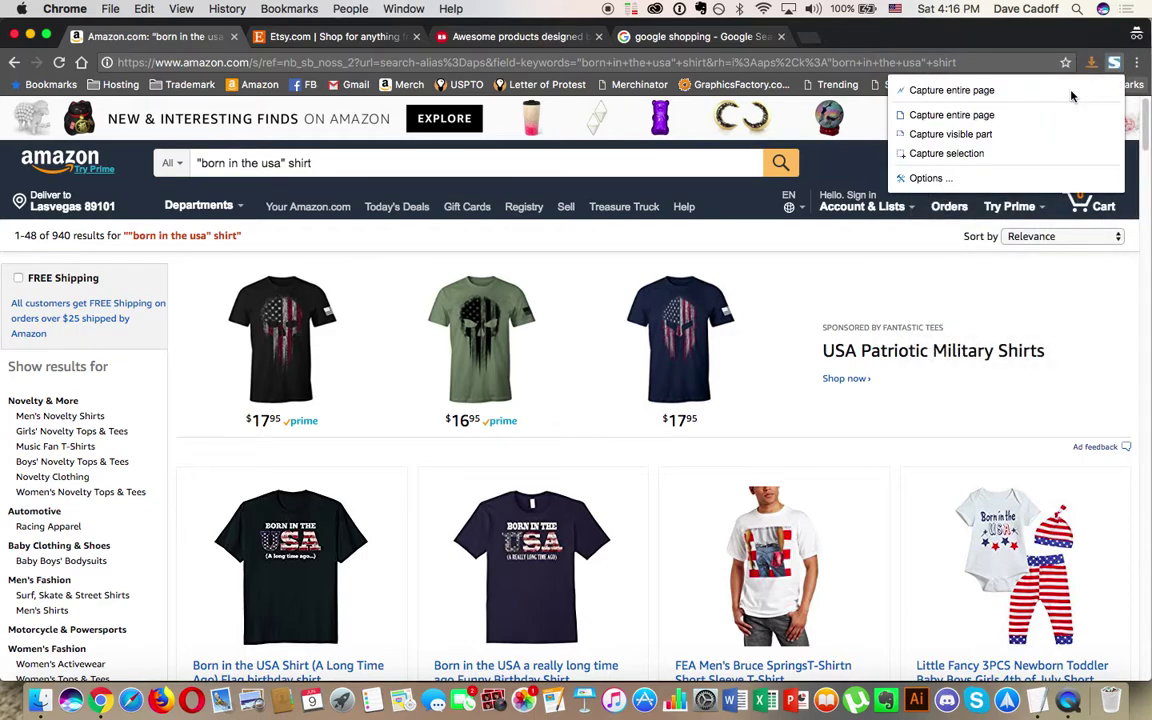
Step: Choose FireShot's Capture entire page for the Amazon shirt results
left_click(1034, 116)
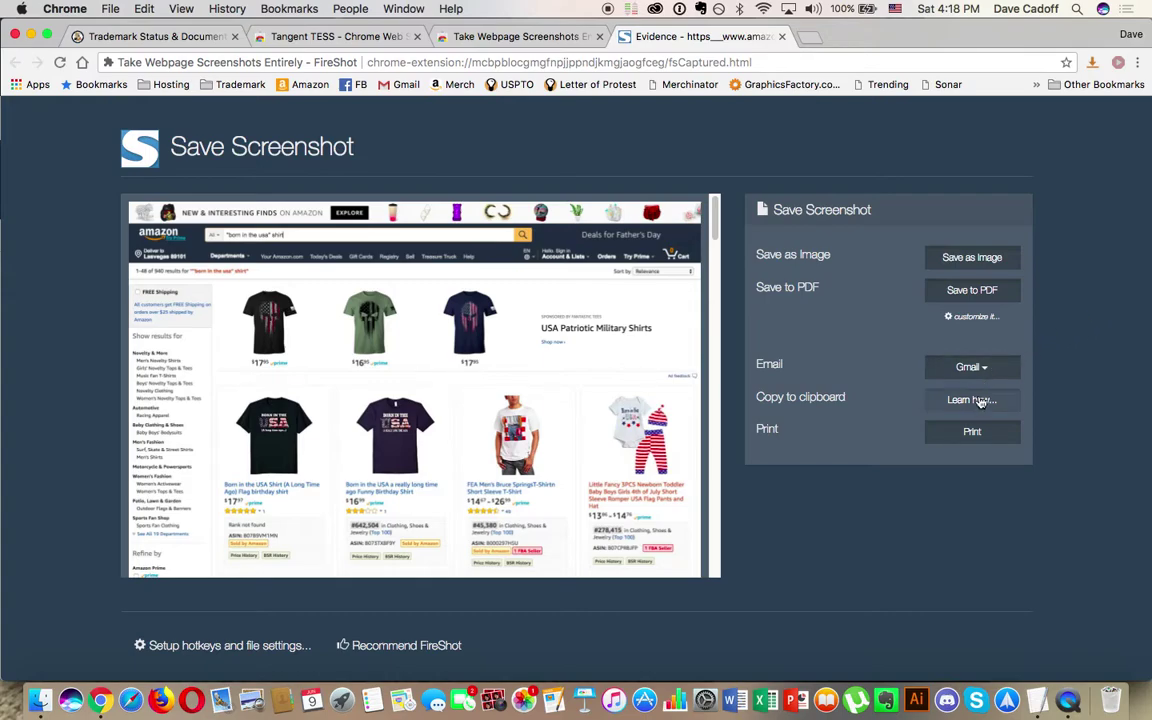
Step: Print the FireShot capture and open it as a PDF in Preview
left_click(968, 434)
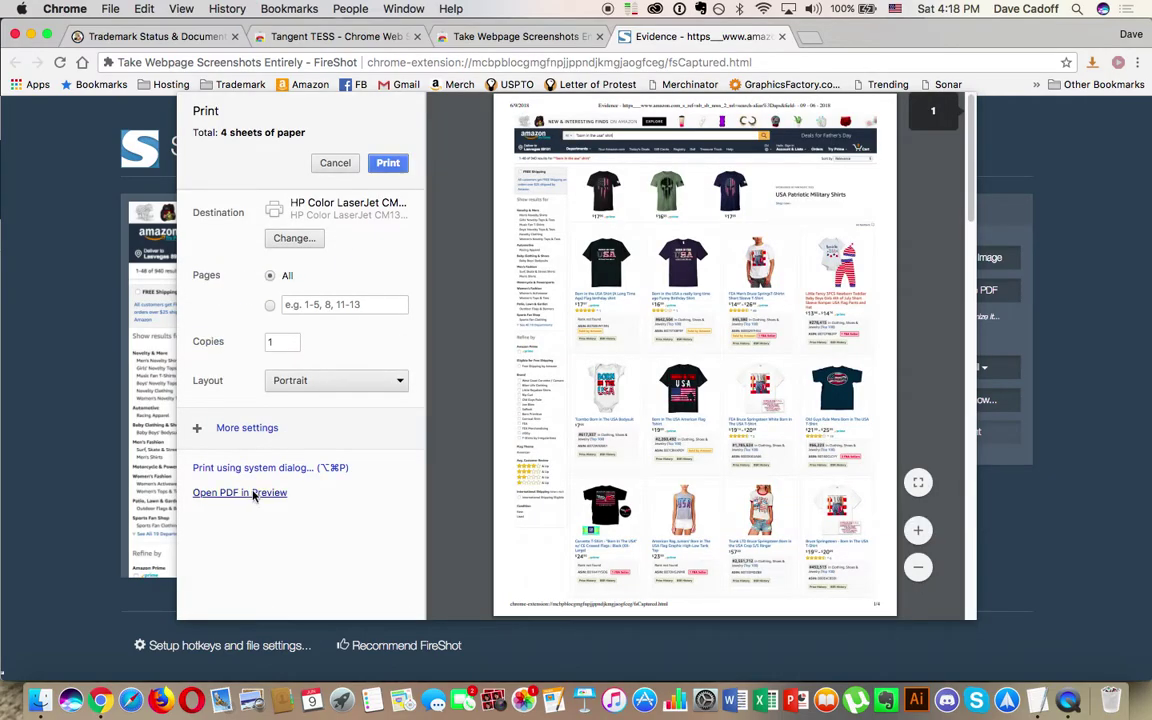
left_click(240, 492)
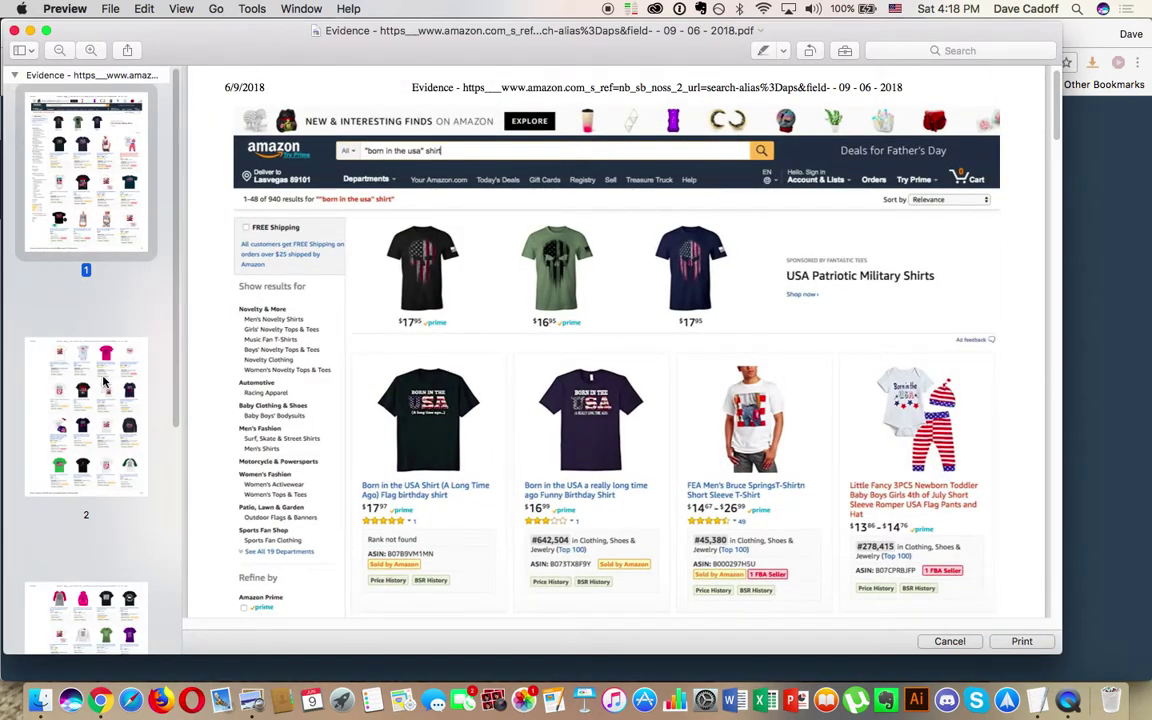
Step: Scroll through the four pages of the Amazon evidence PDF
scroll(97, 345, "down", 5)
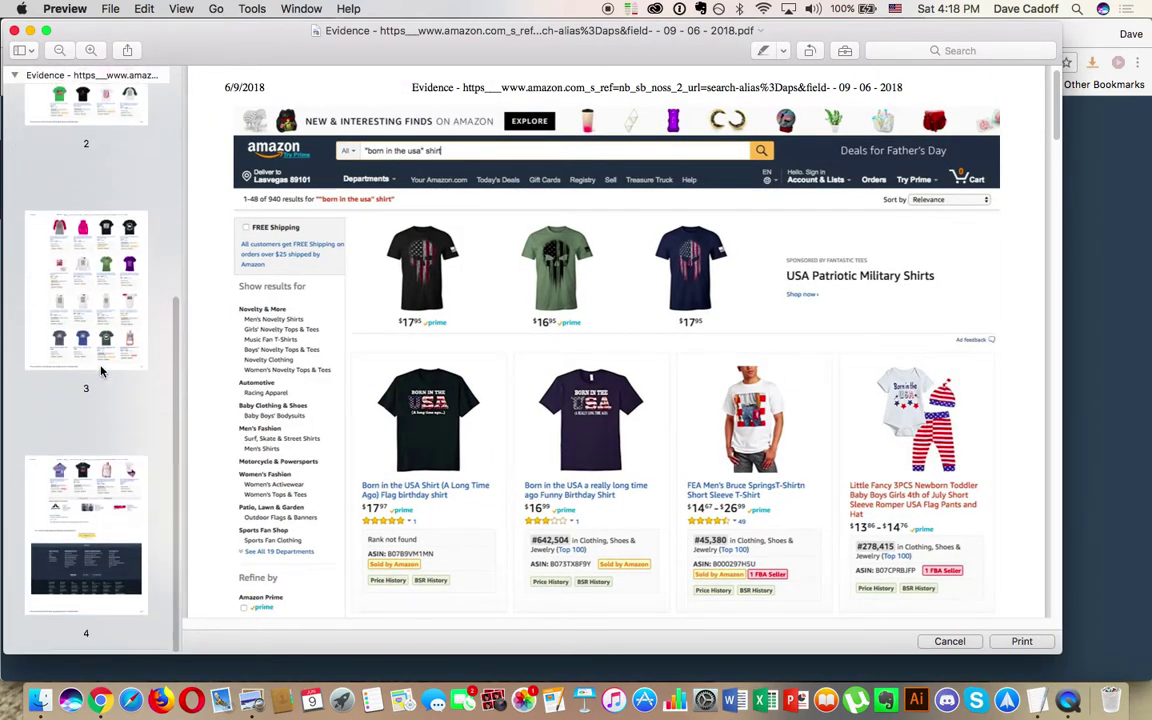
scroll(103, 373, "up", 5)
scroll(113, 396, "up", 2)
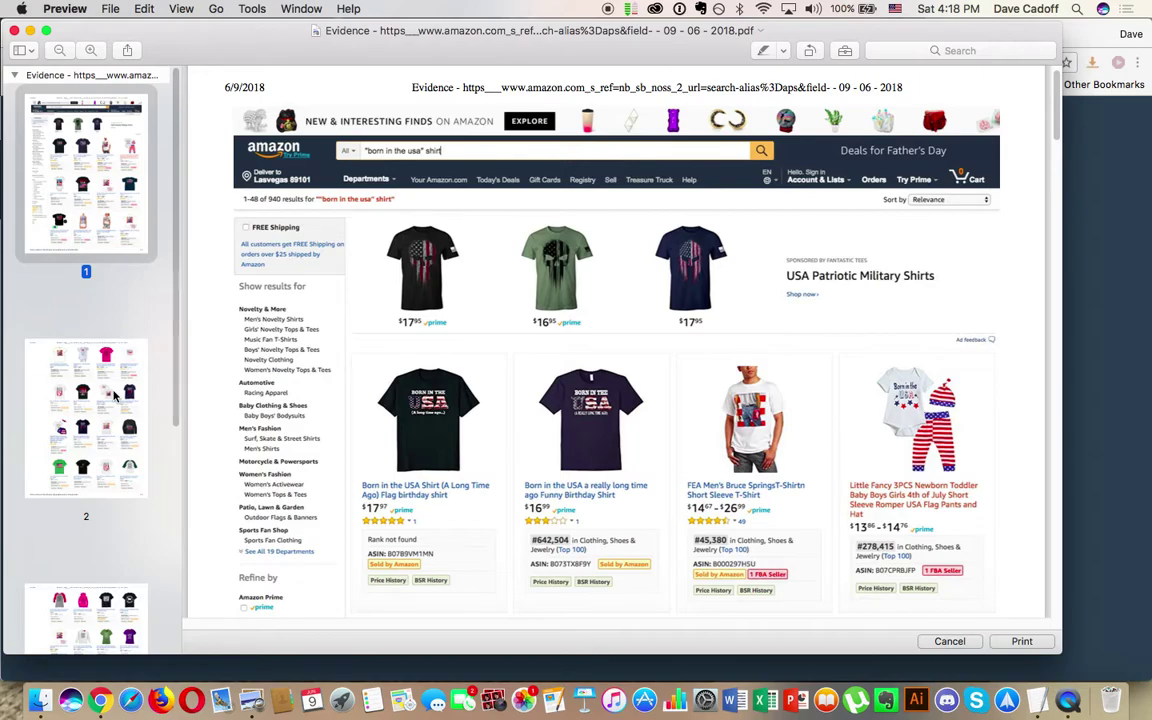
scroll(90, 403, "down", 6)
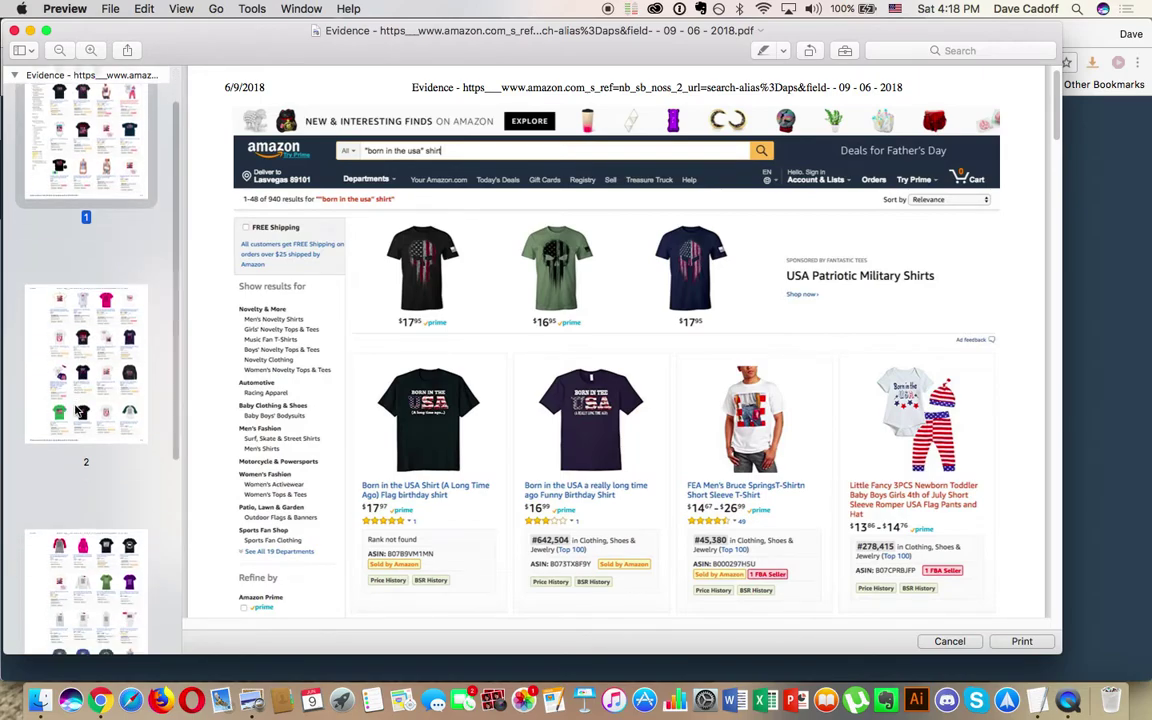
scroll(532, 470, "up", 1)
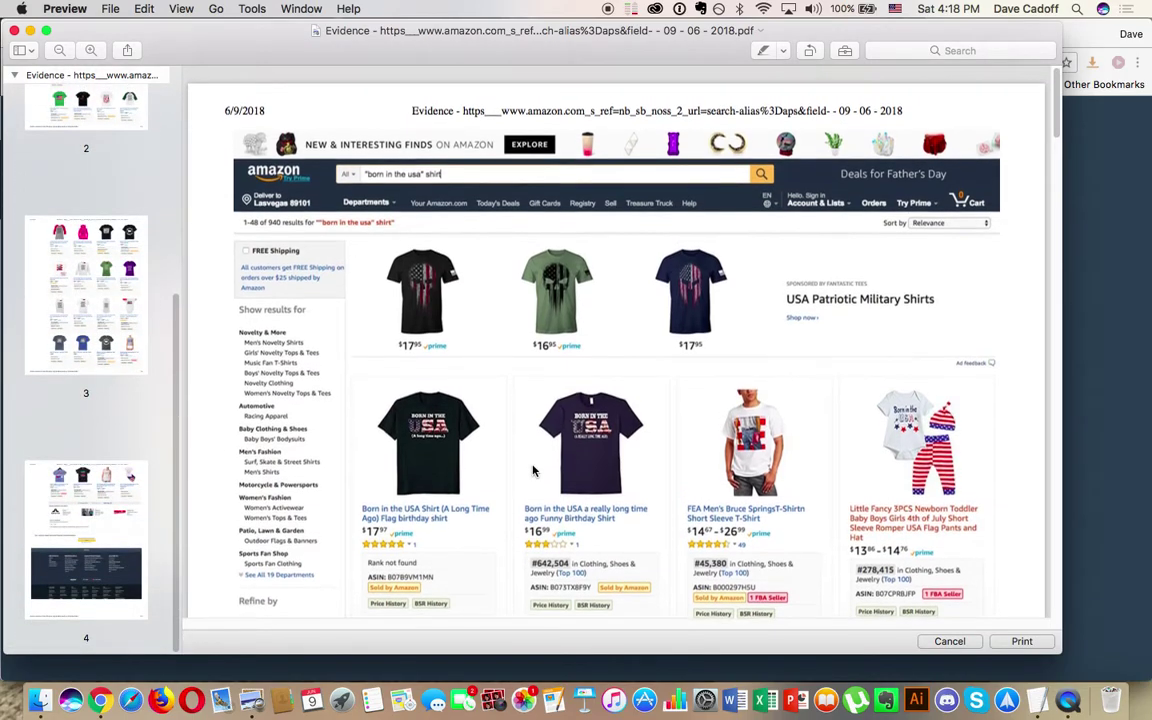
scroll(510, 340, "down", 10)
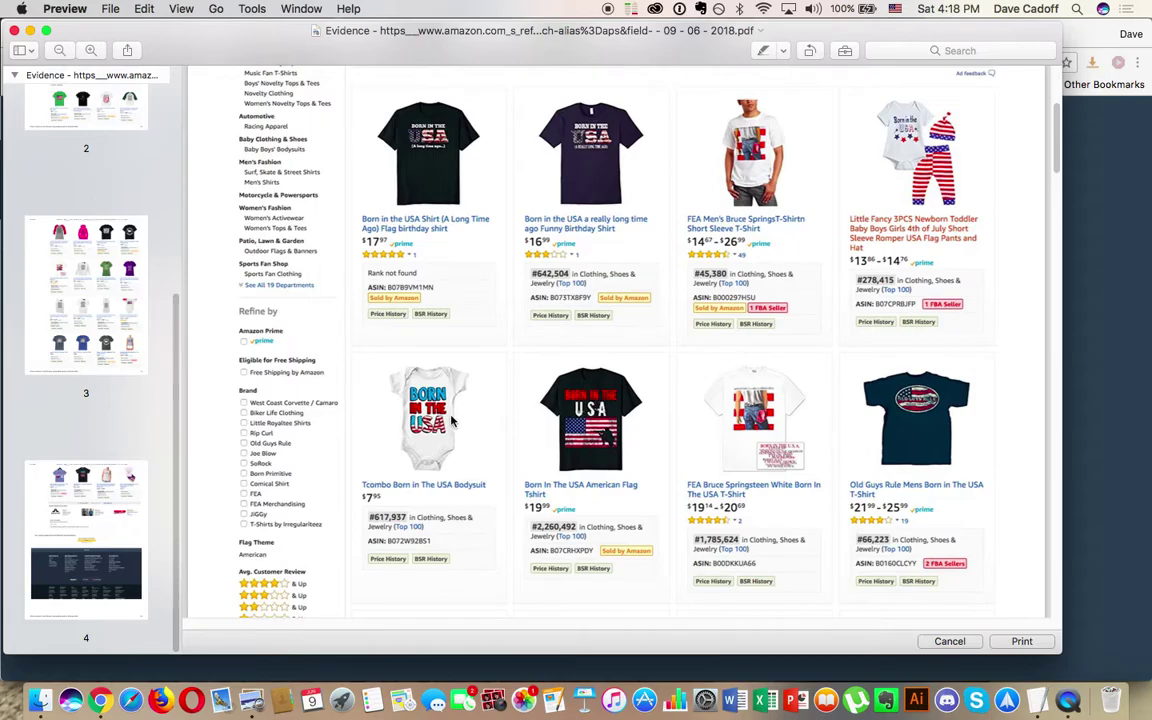
scroll(430, 400, "down", 12)
scroll(451, 421, "down", 20)
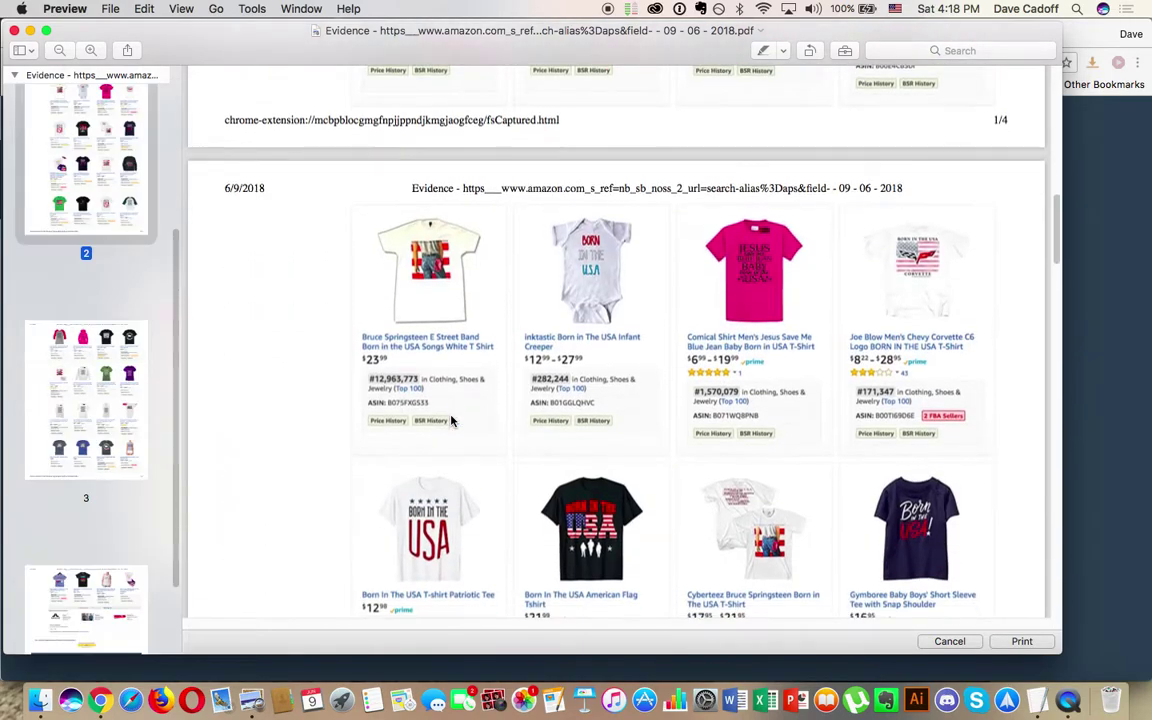
scroll(451, 421, "down", 20)
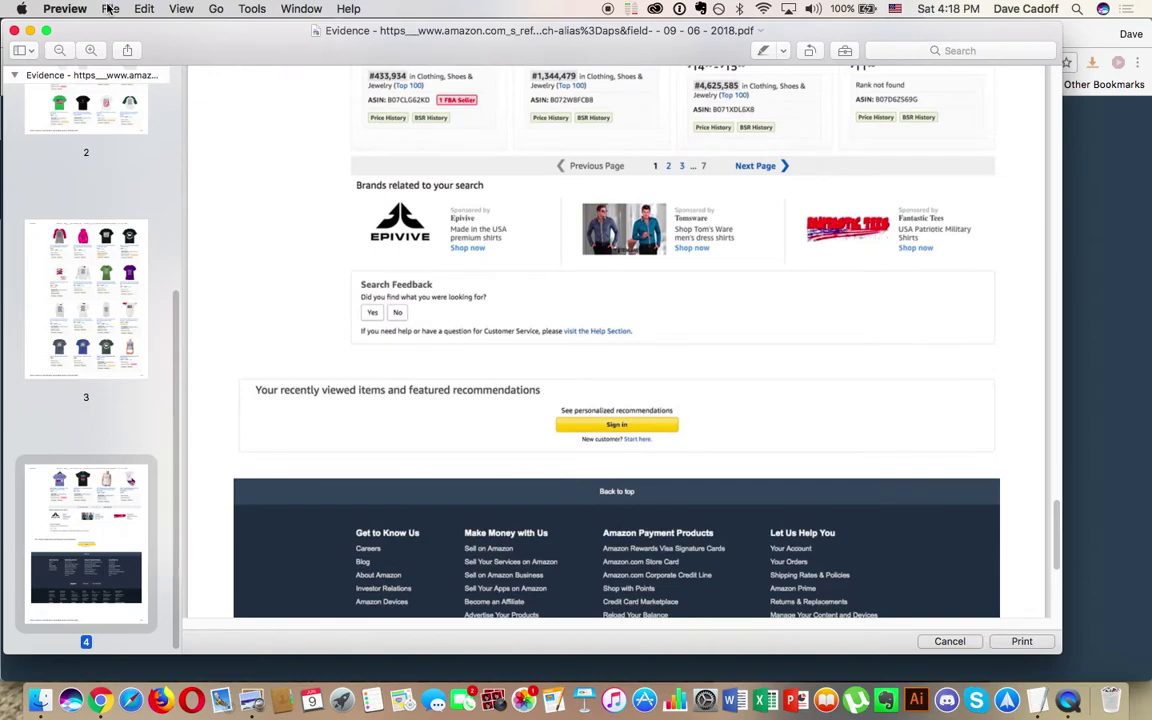
Step: Save the Amazon evidence PDF to the Desktop
left_click(110, 8)
left_click(127, 114)
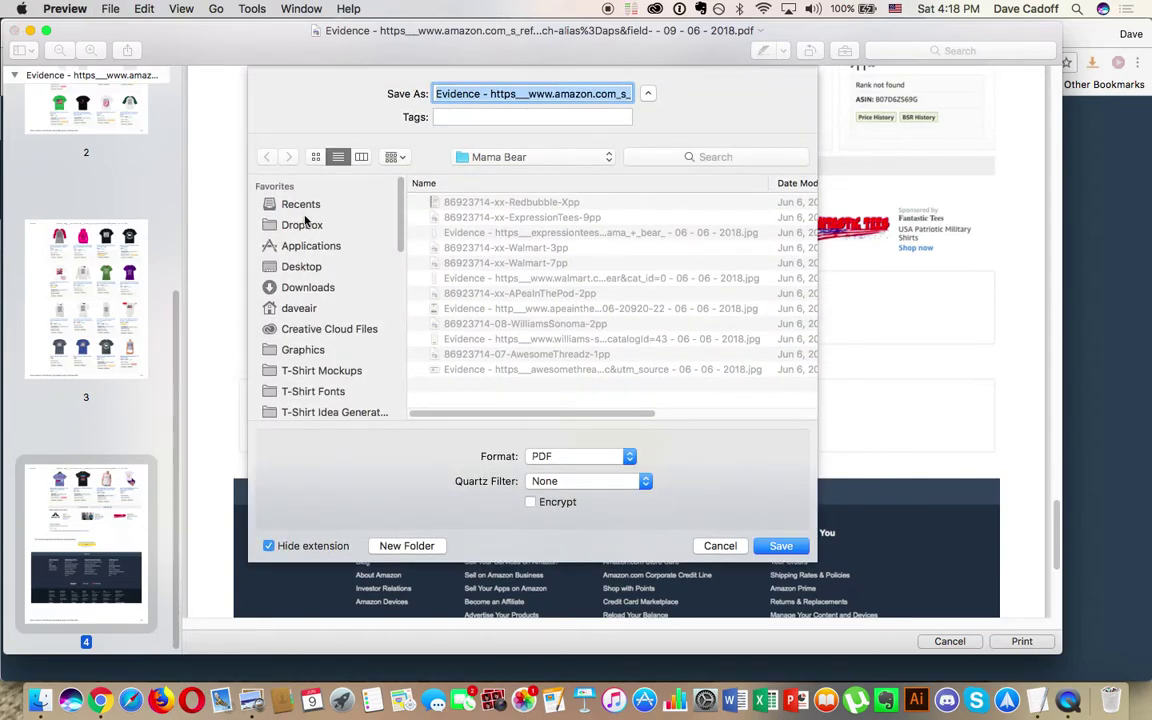
left_click(320, 267)
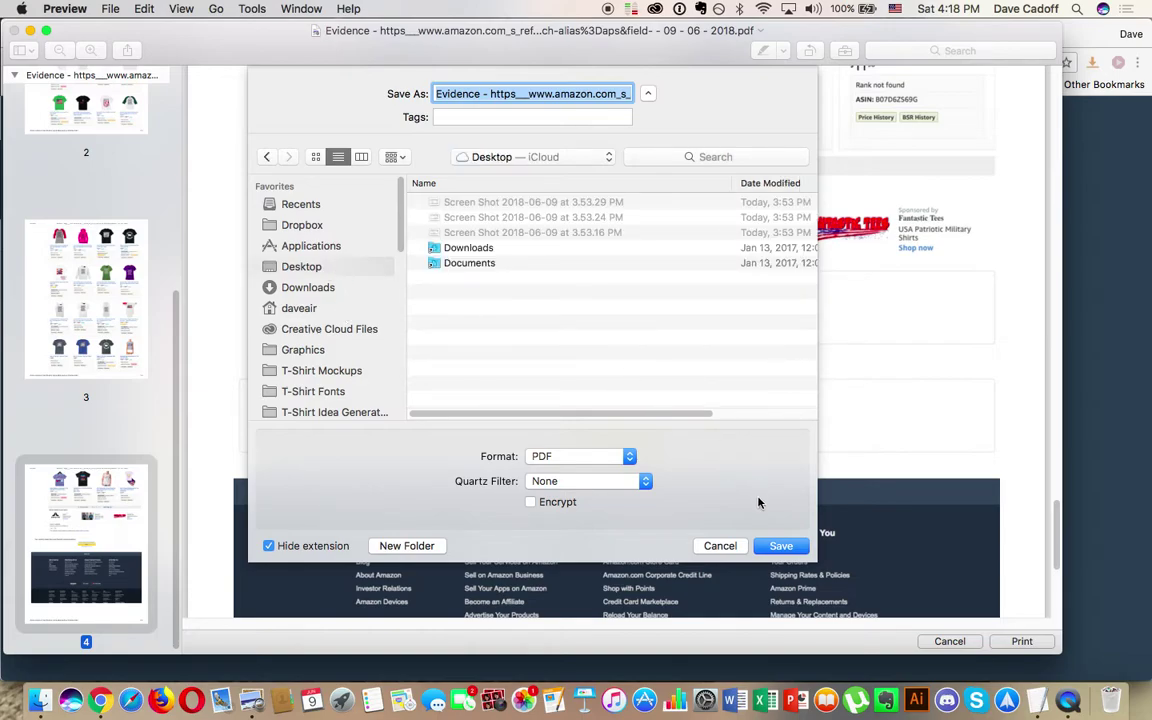
left_click(781, 549)
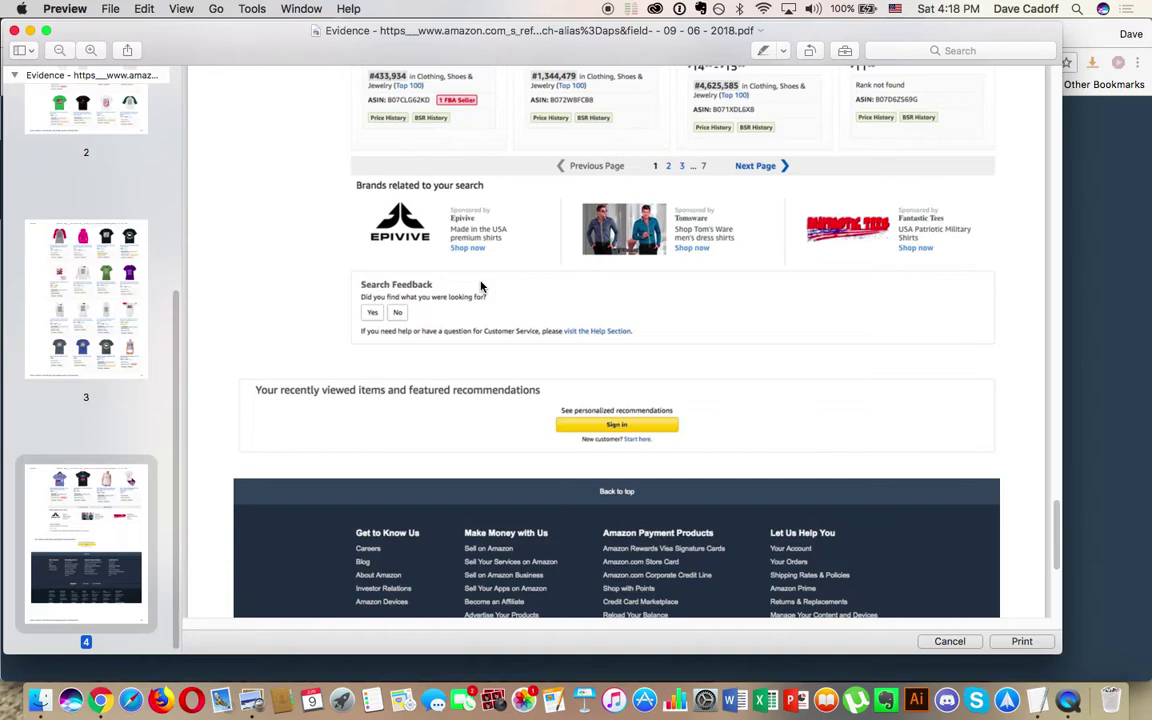
Step: Close Preview and the FireShot tab, then return to the Etsy tab in the private window
left_click(15, 31)
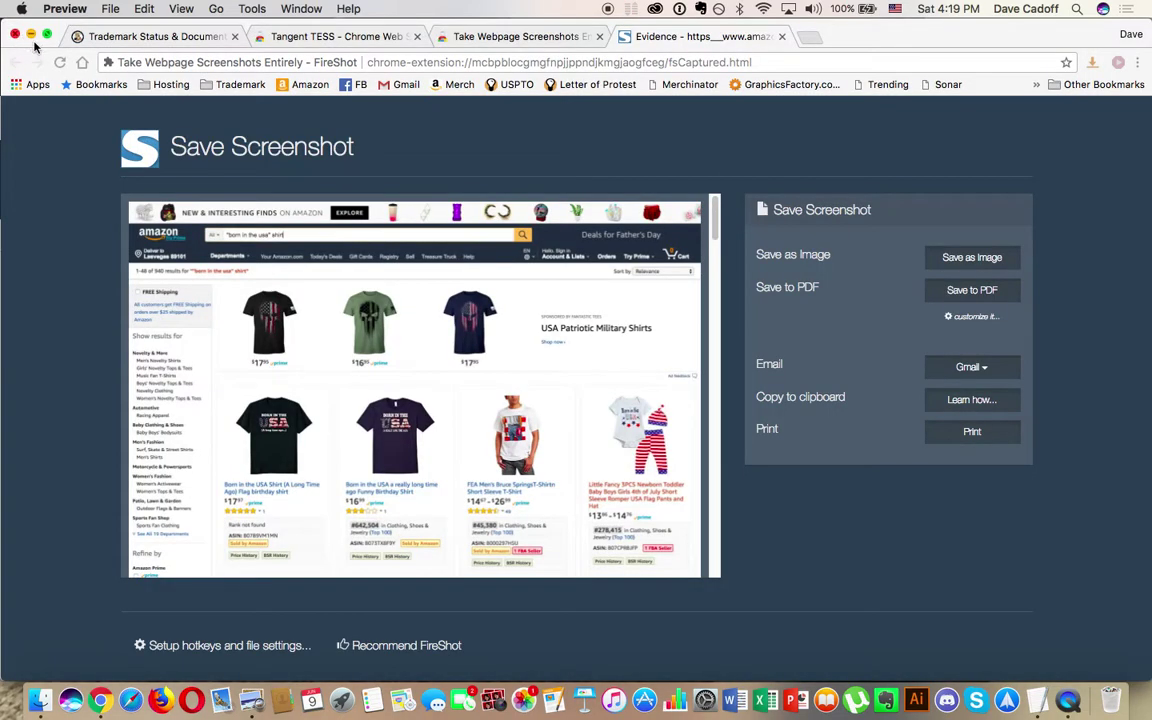
left_click(706, 30)
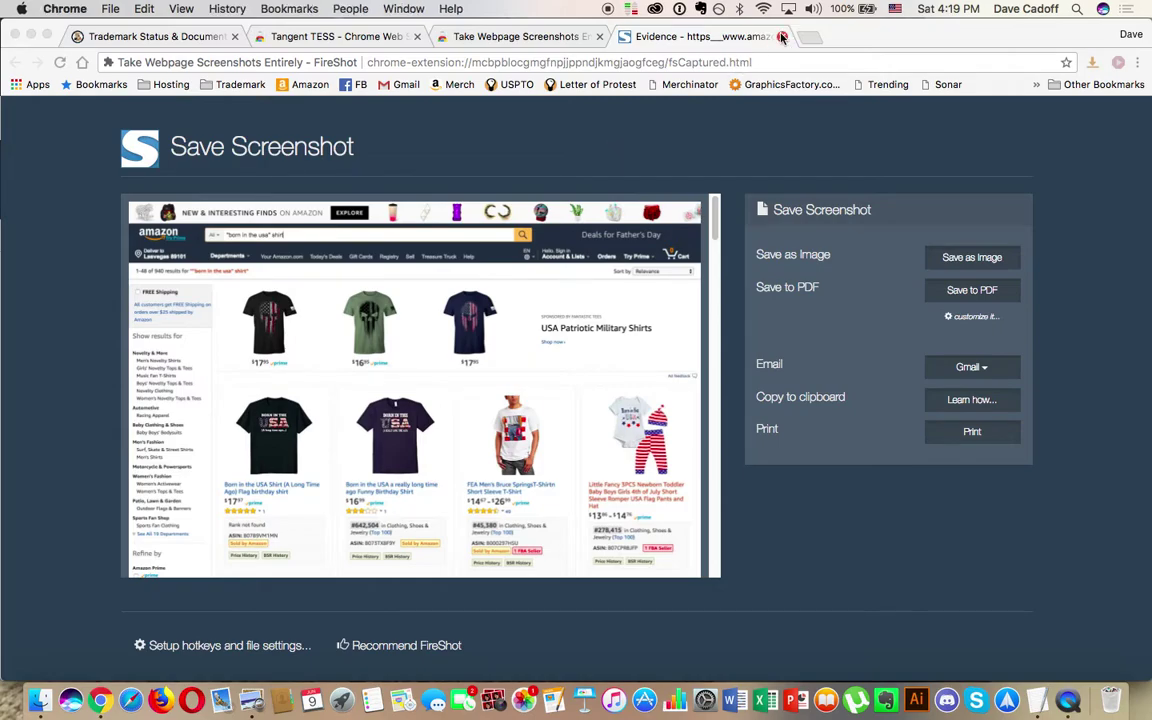
key("super+w")
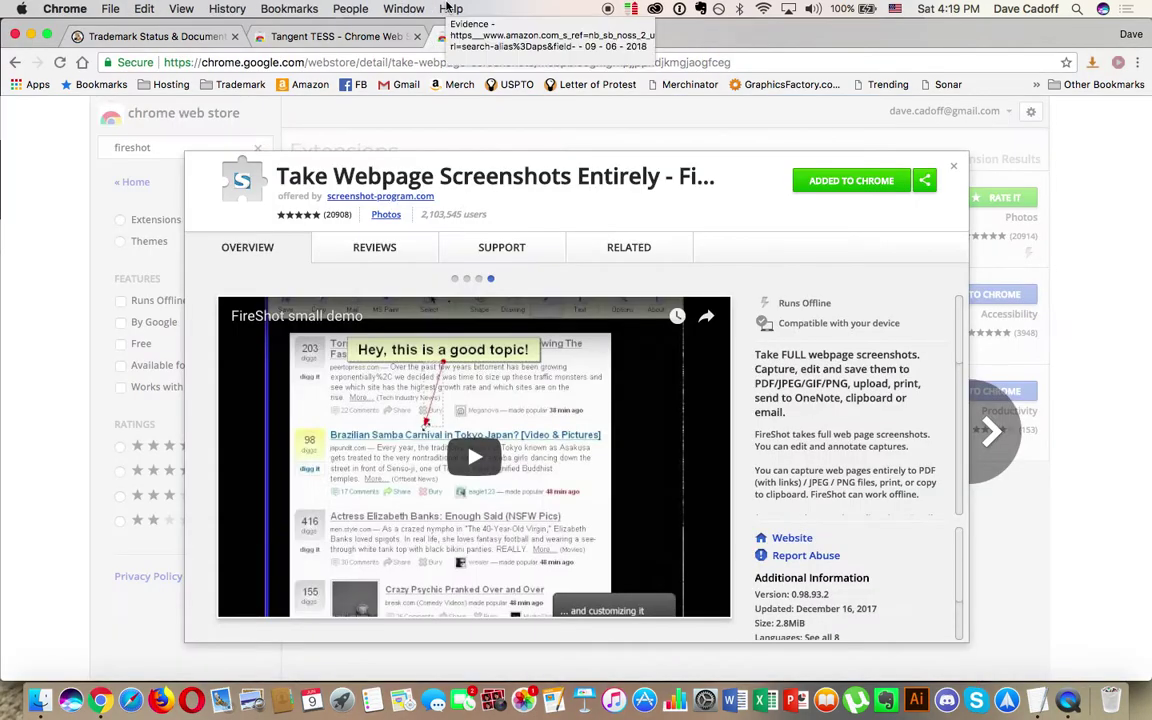
left_click(403, 8)
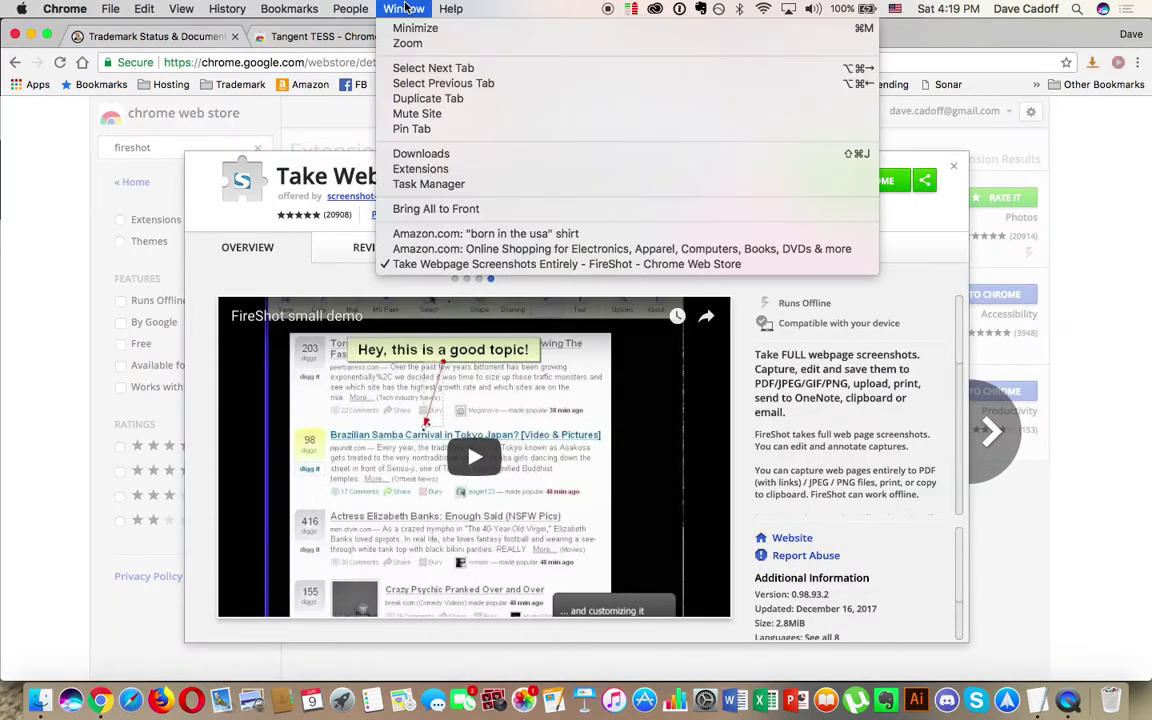
left_click(427, 236)
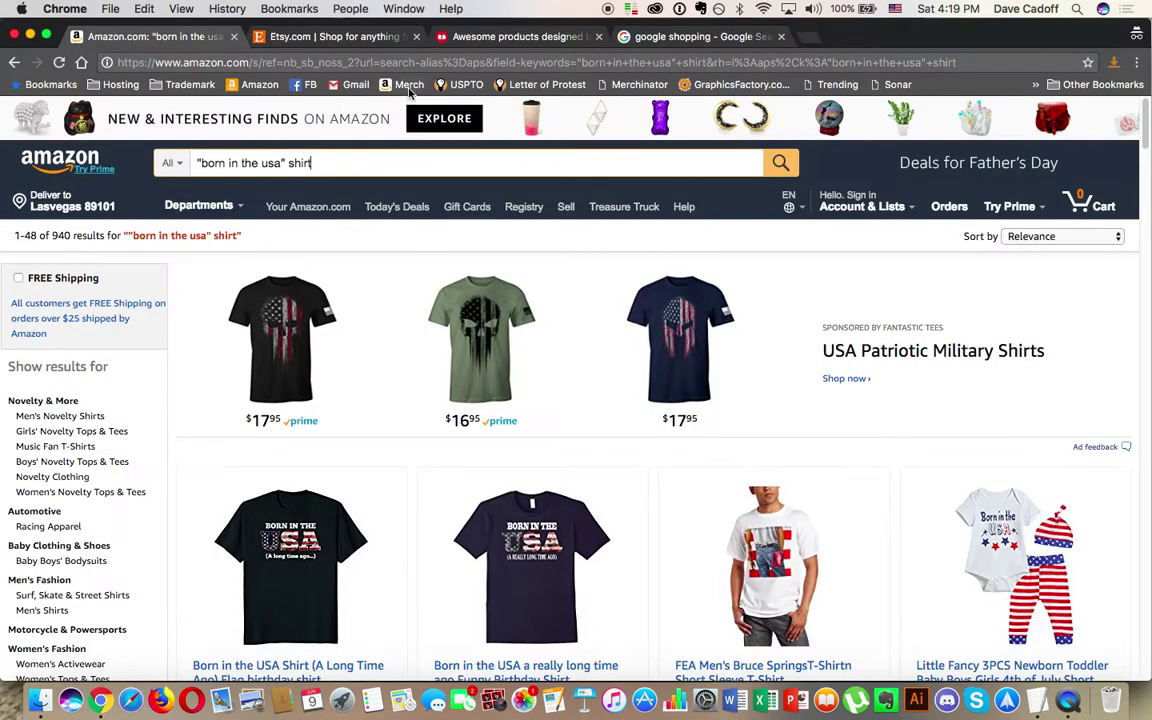
left_click(323, 37)
Step: Search Etsy for the exact phrase "born in the usa"
left_click(321, 131)
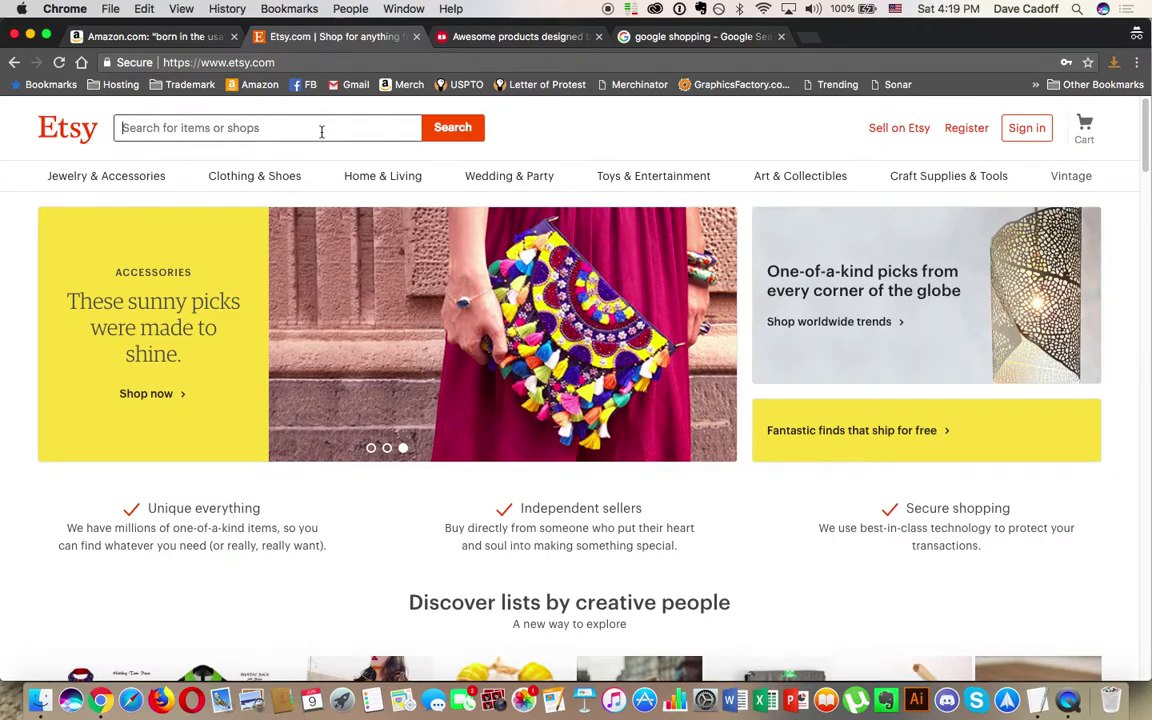
type("\"bron")
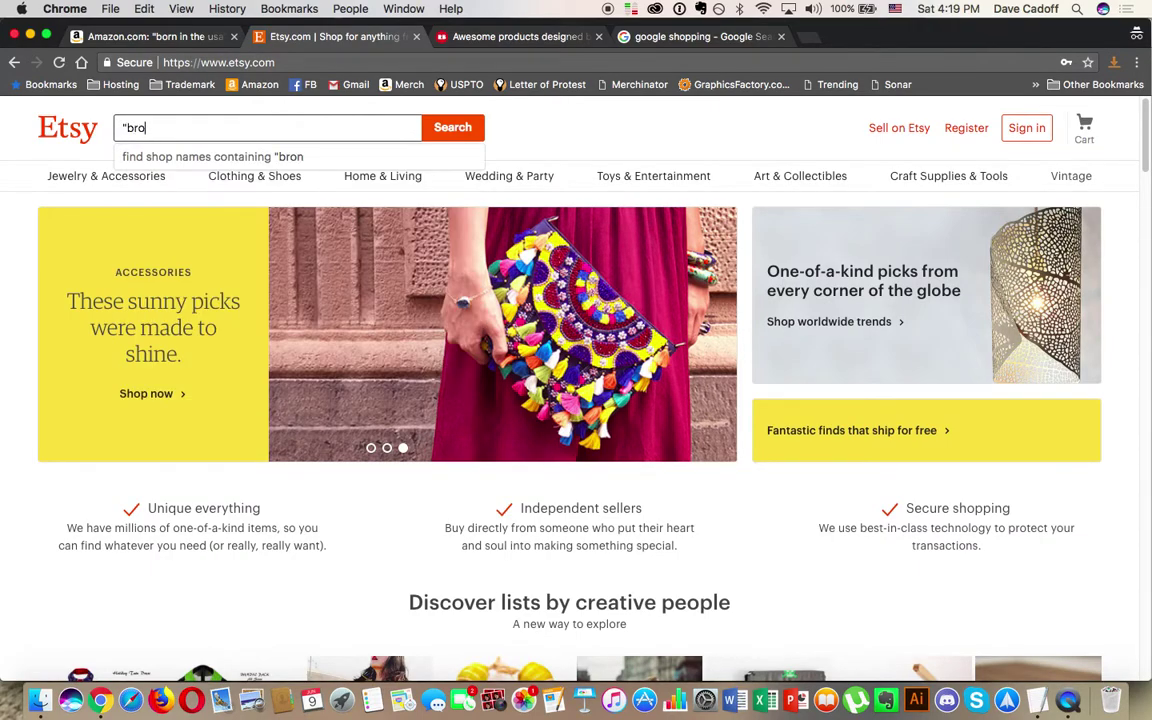
key("BackSpace")
key("BackSpace")
key("BackSpace")
type("orn in the usa\"")
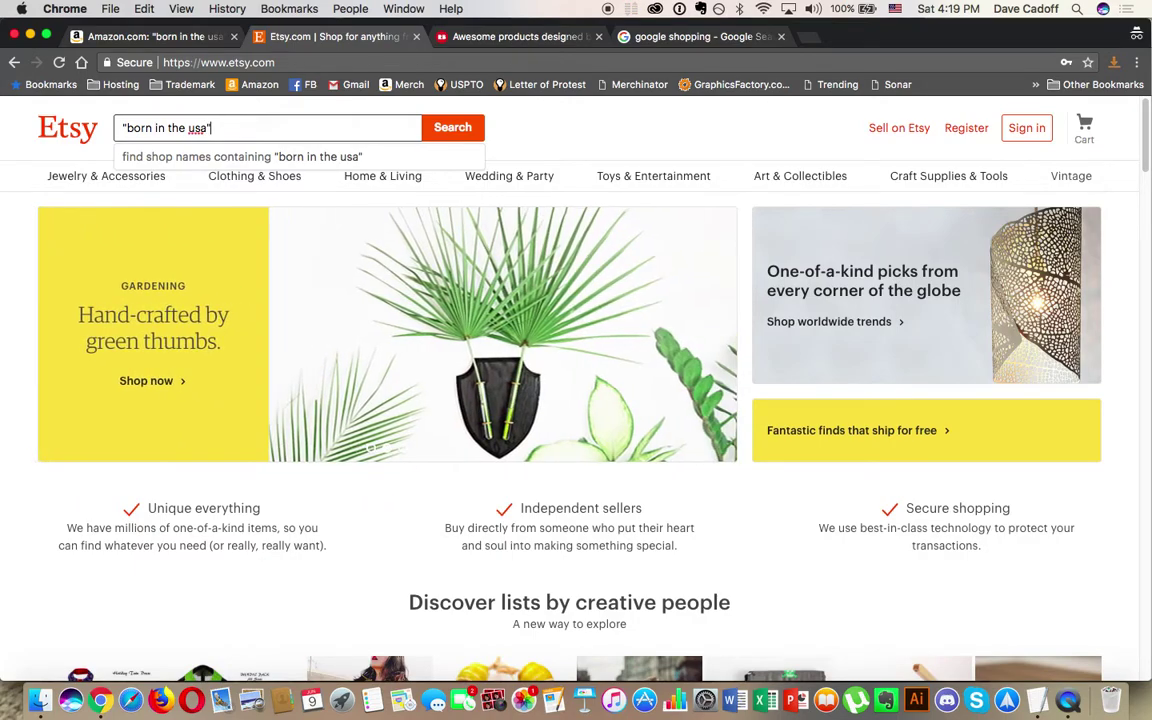
key("Return")
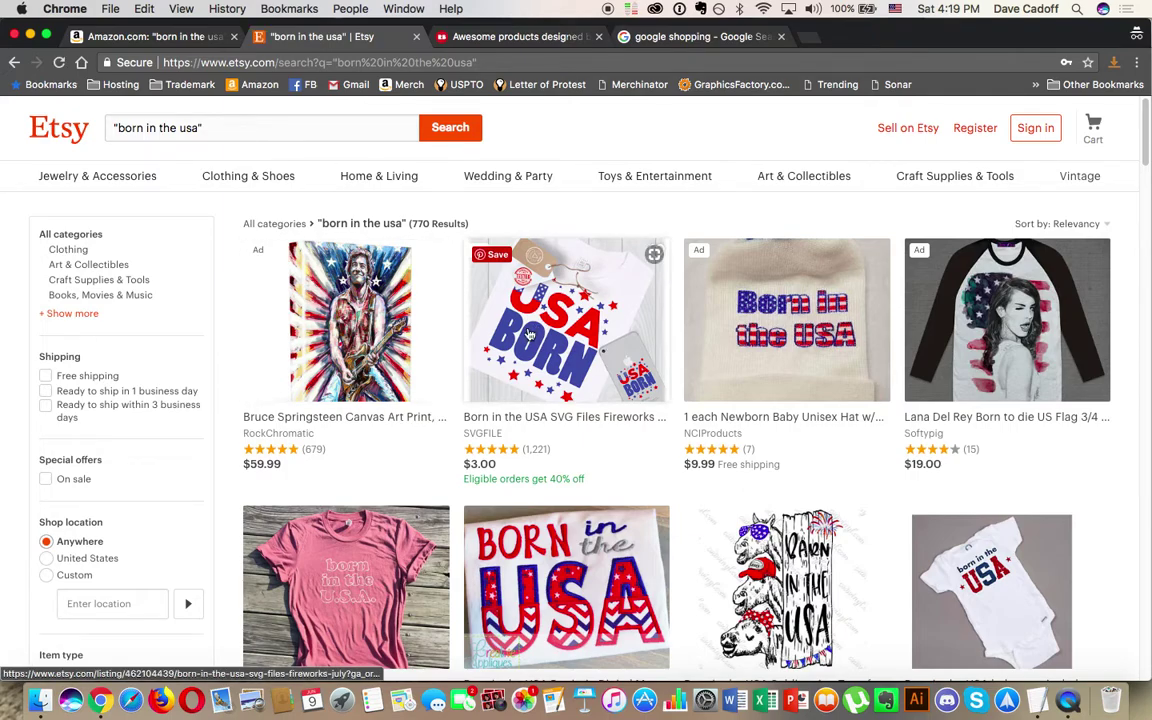
scroll(681, 360, "down", 2)
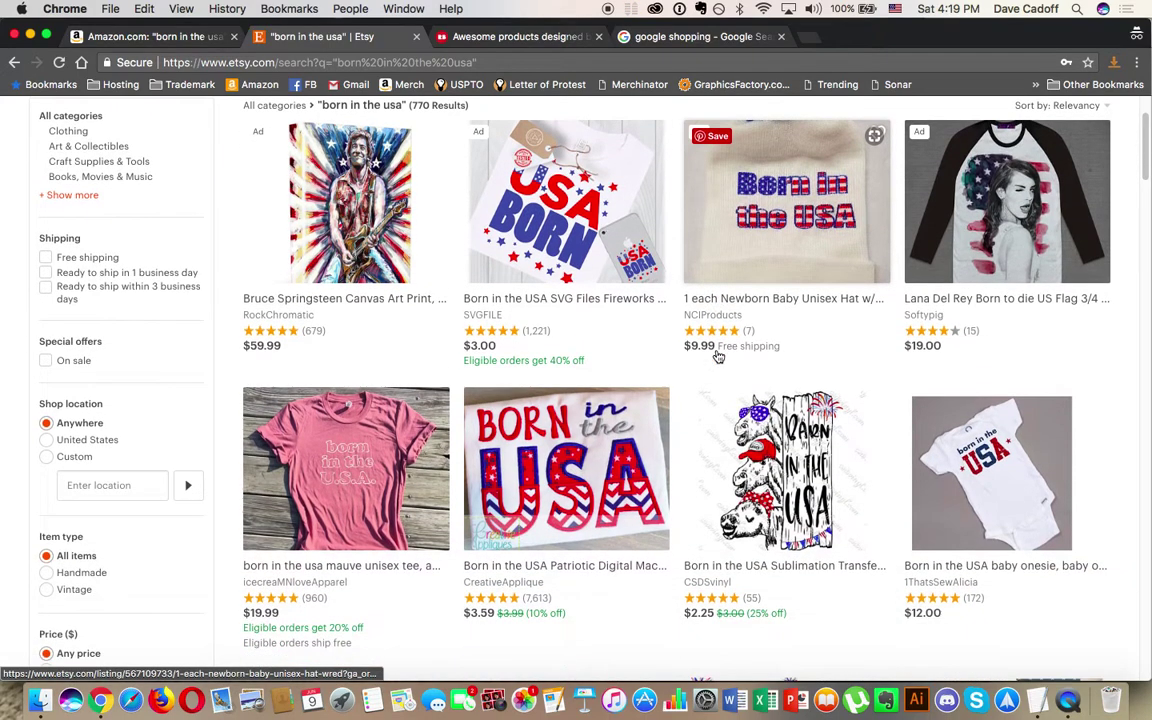
scroll(717, 357, "down", 2)
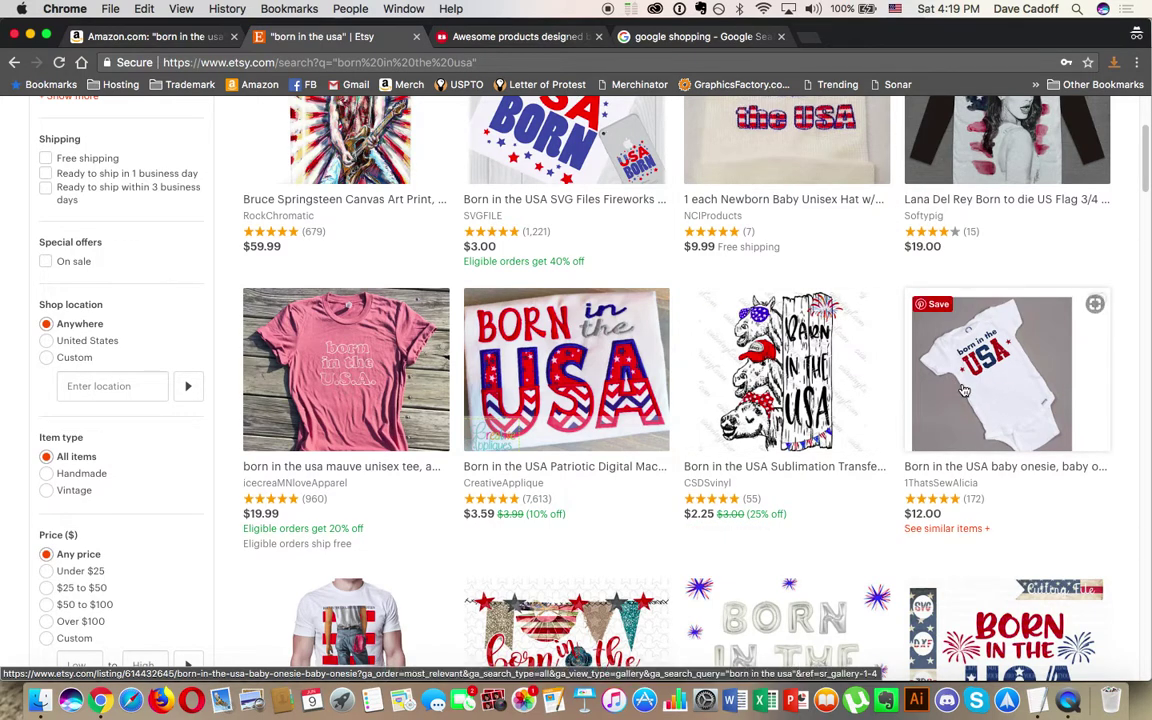
scroll(340, 300, "down", 1)
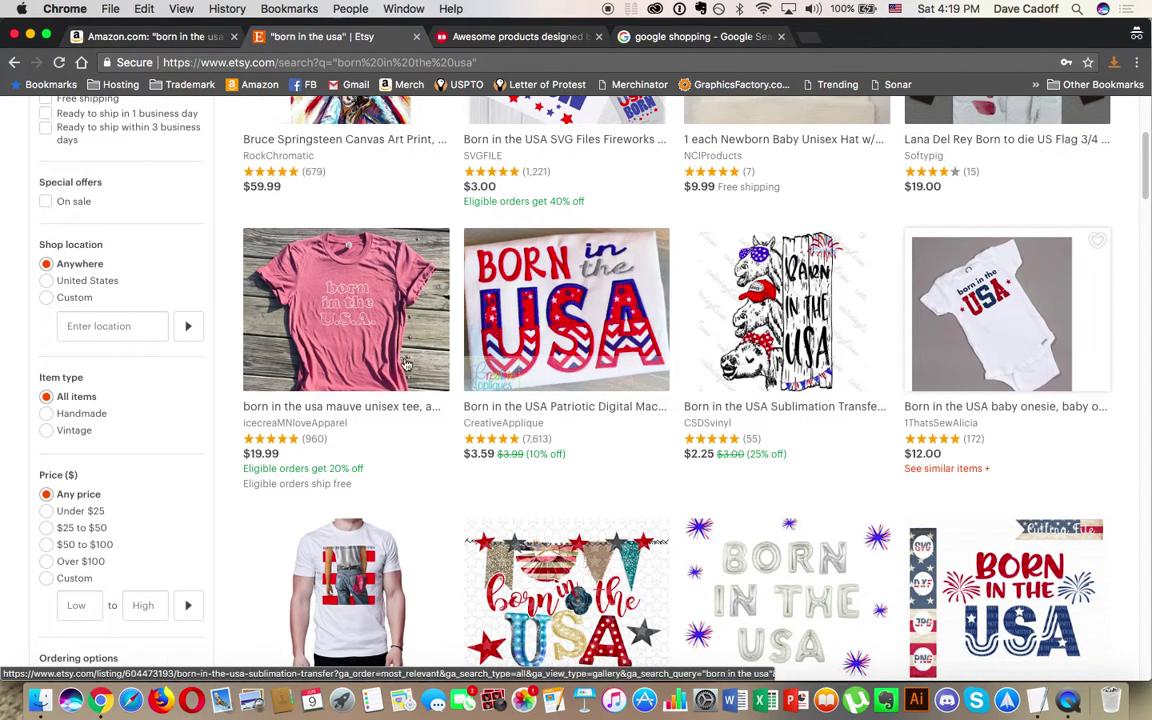
scroll(334, 320, "down", 4)
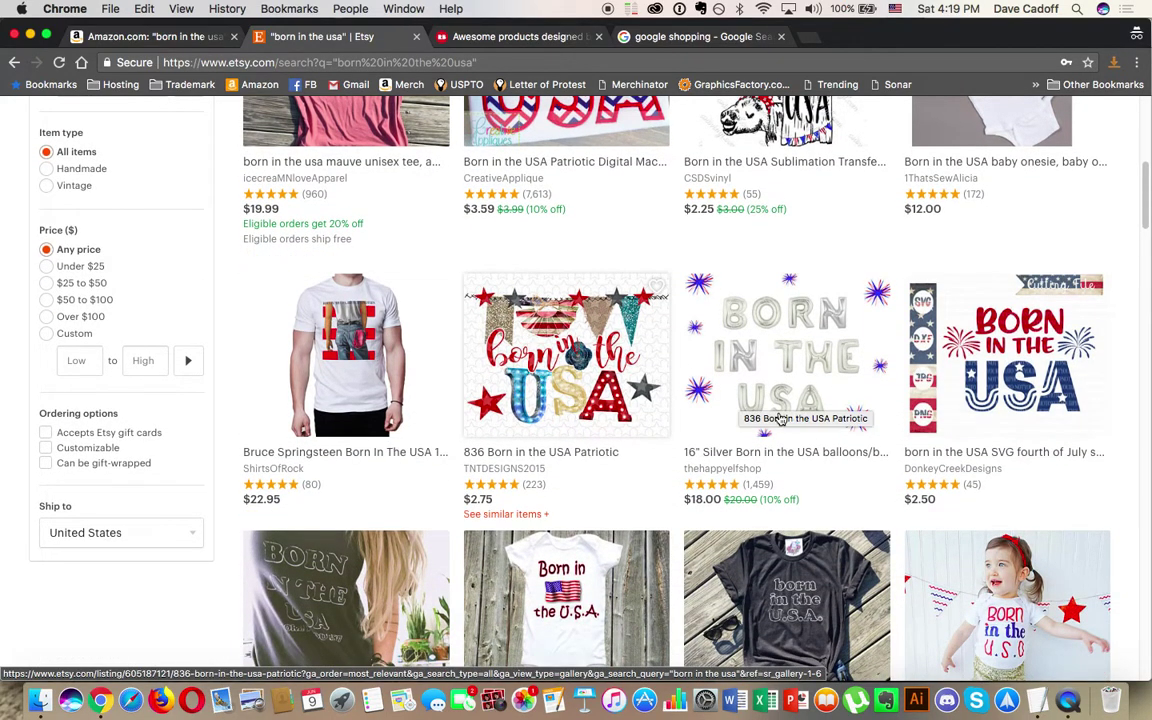
scroll(940, 380, "down", 4)
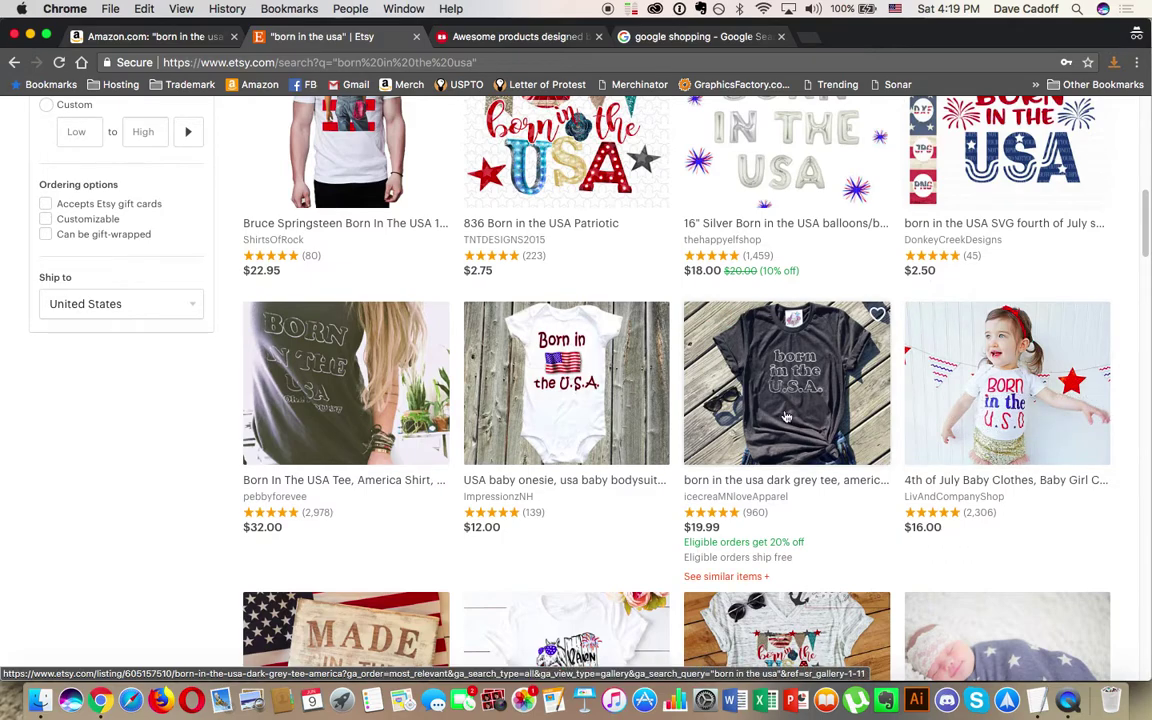
scroll(320, 404, "down", 4)
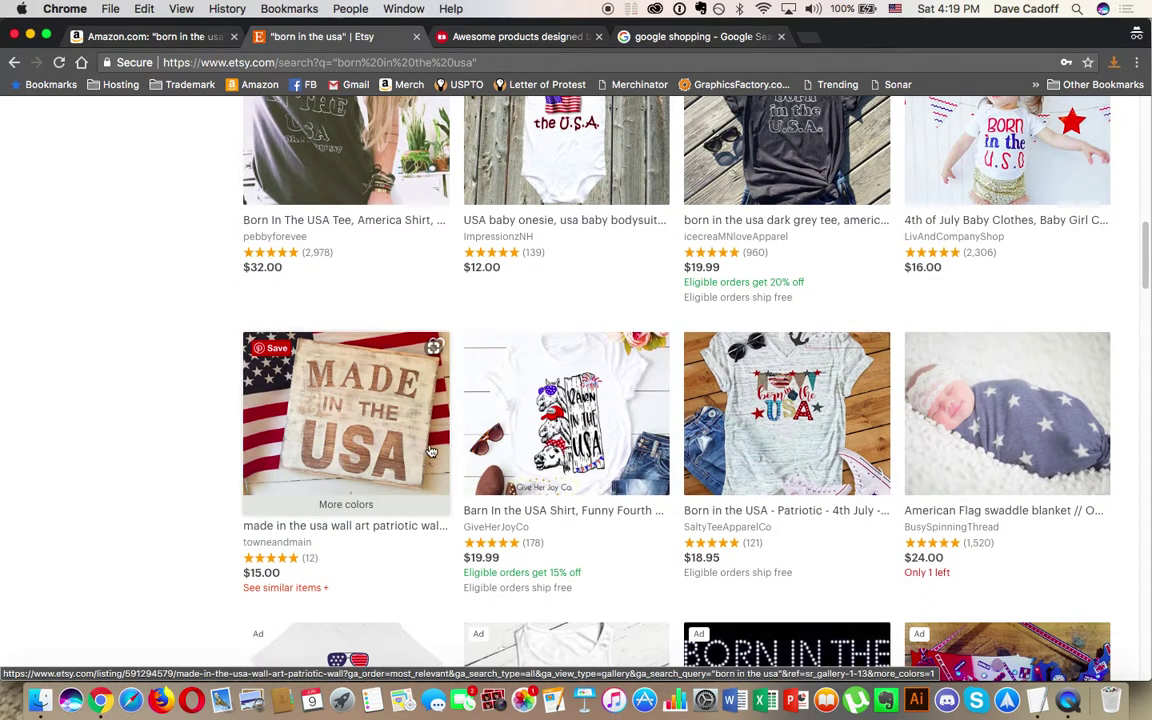
scroll(736, 450, "down", 7)
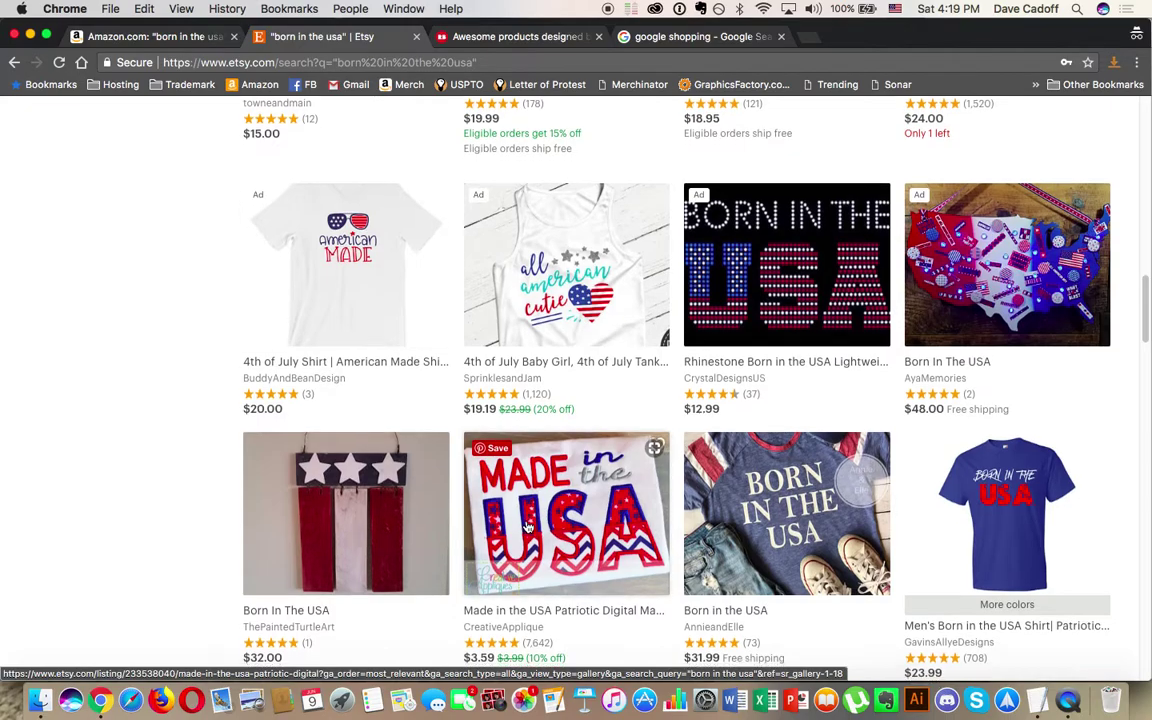
scroll(620, 420, "down", 4)
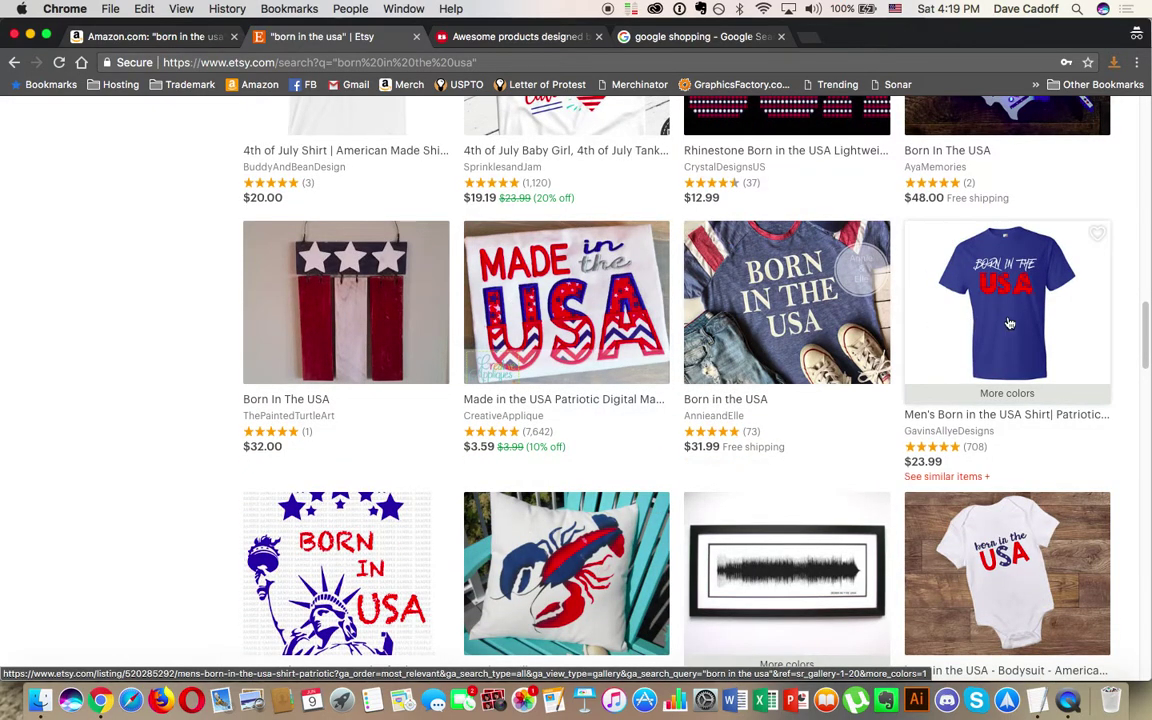
scroll(972, 323, "down", 4)
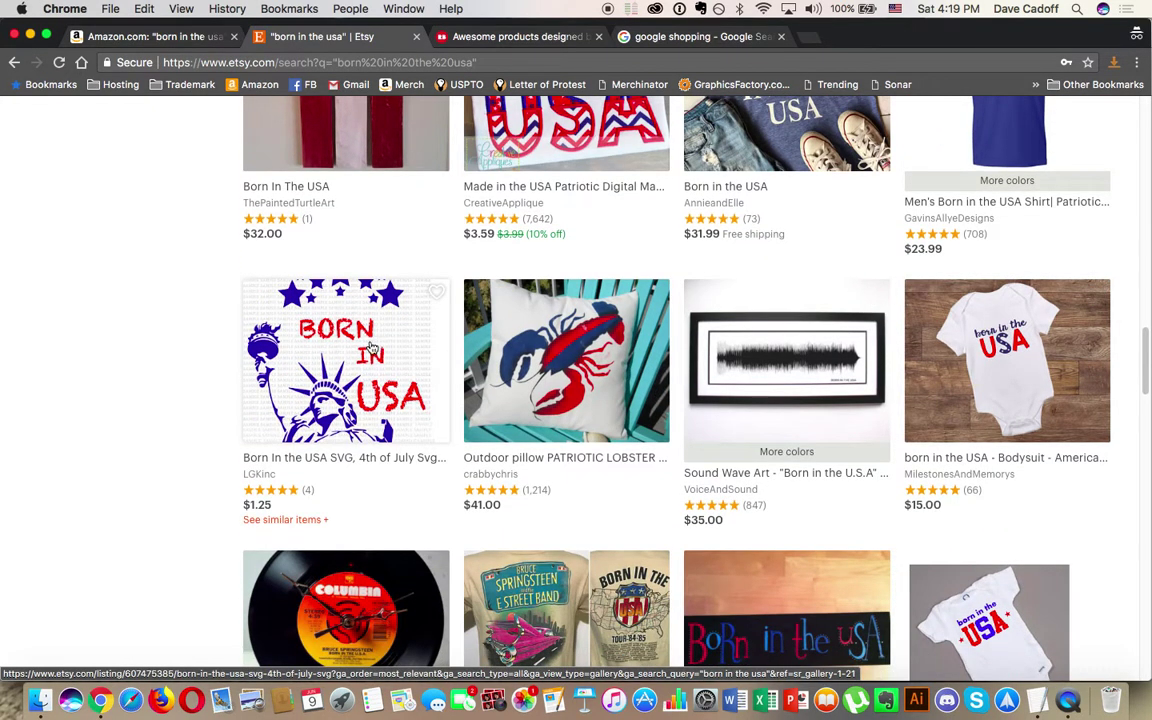
scroll(378, 378, "down", 4)
scroll(378, 378, "down", 8)
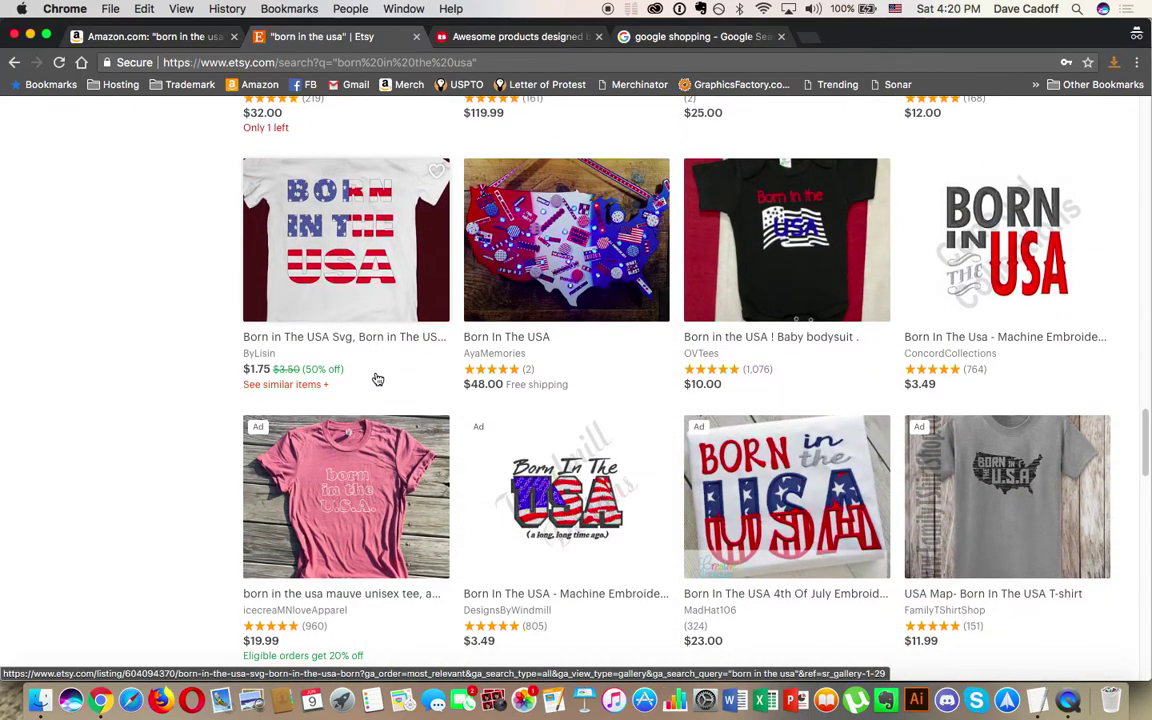
scroll(378, 378, "down", 10)
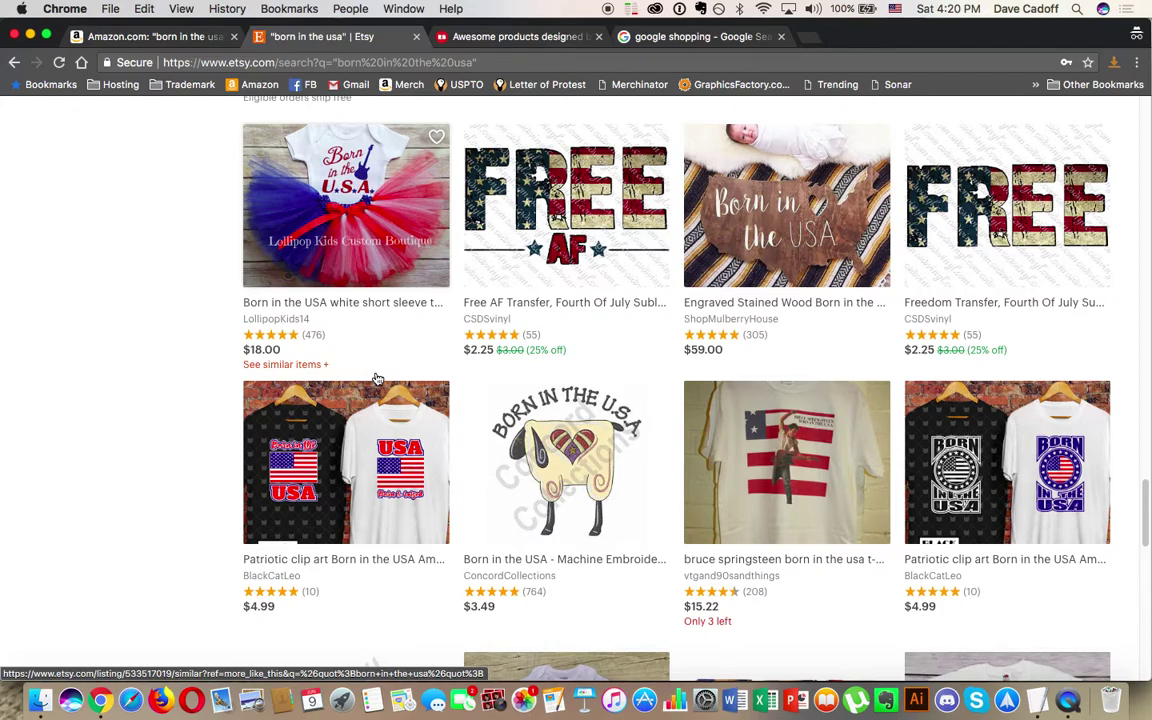
scroll(377, 378, "down", 15)
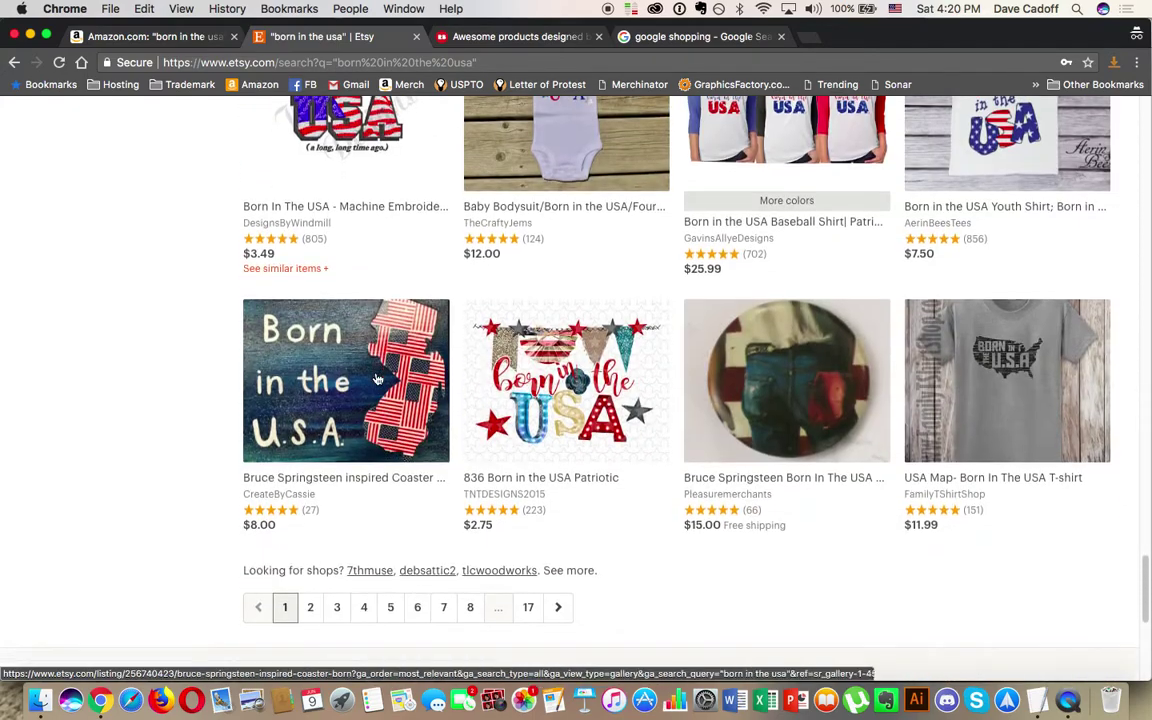
Step: Capture the entire Etsy results page with FireShot and print it to a PDF in Preview
left_click(1136, 63)
left_click(1071, 92)
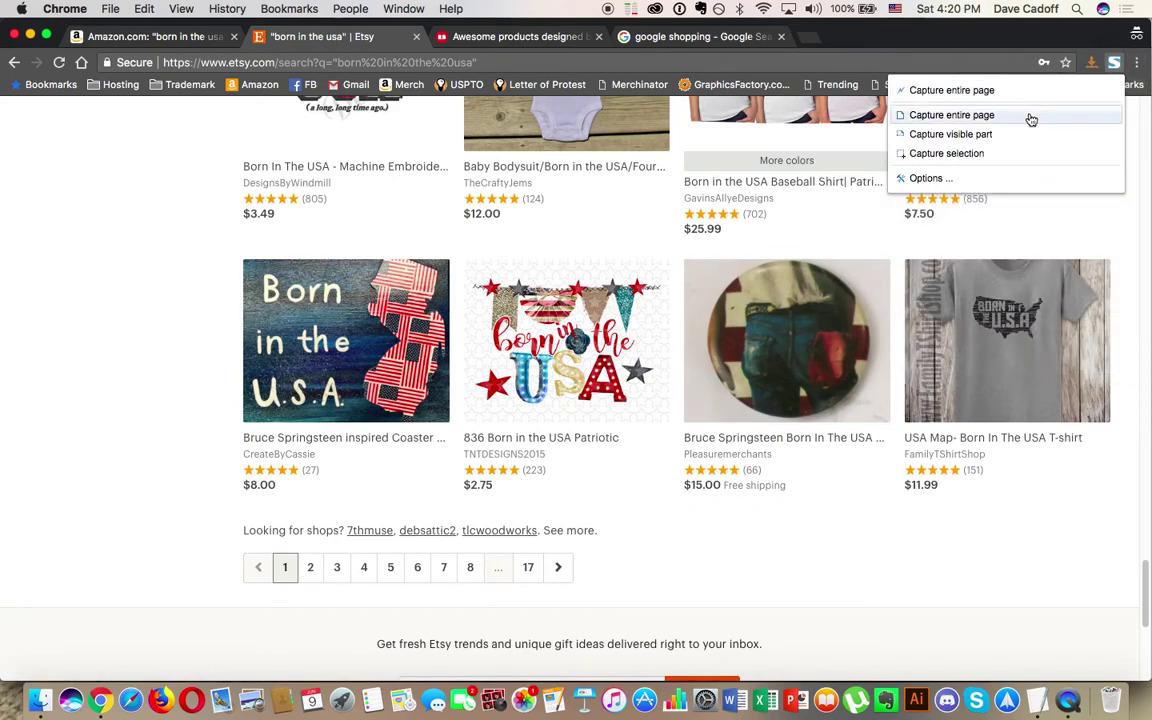
left_click(1029, 117)
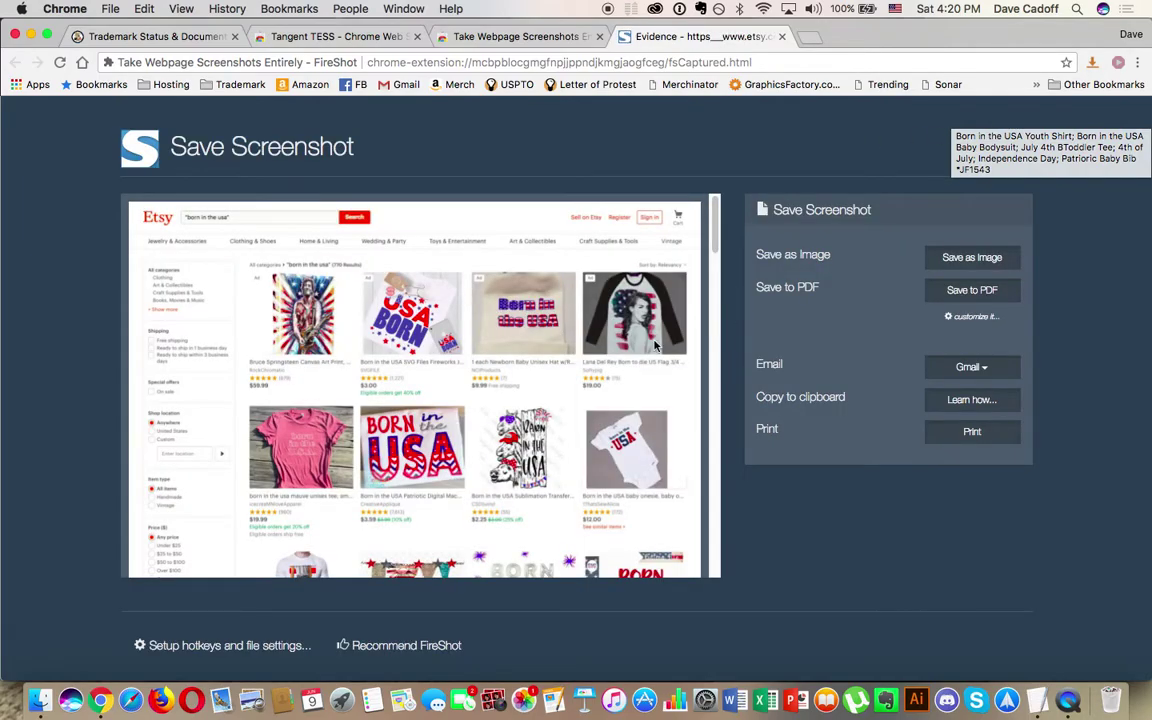
left_click(970, 435)
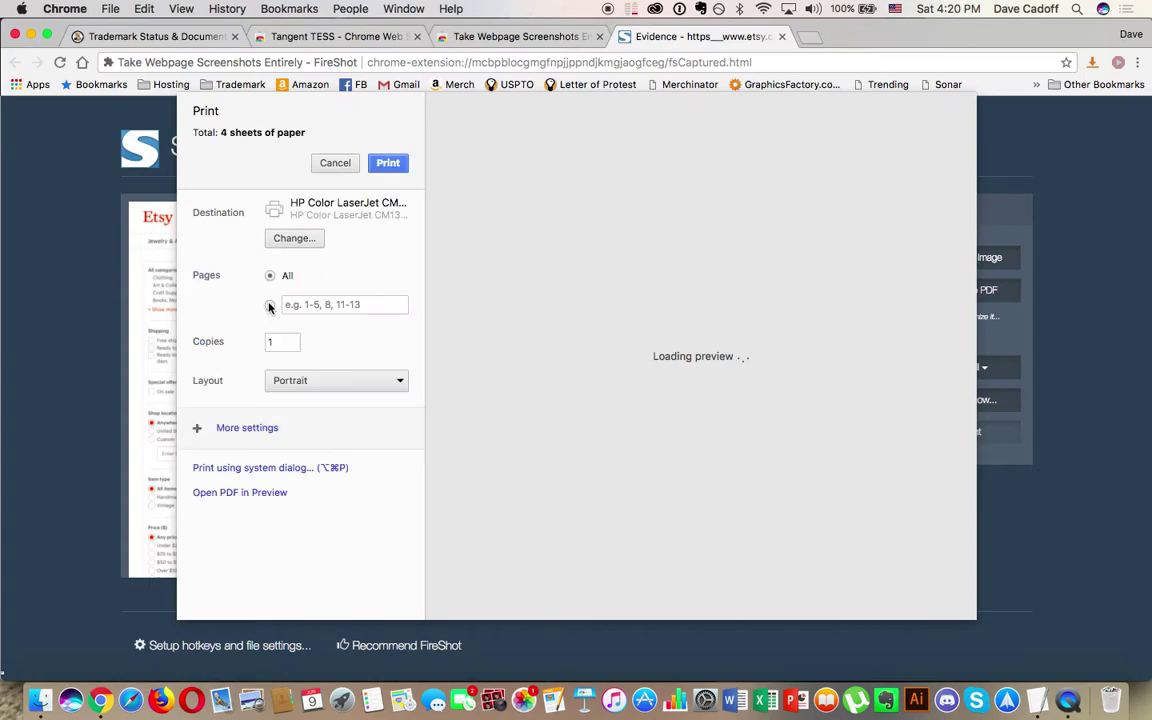
left_click(236, 493)
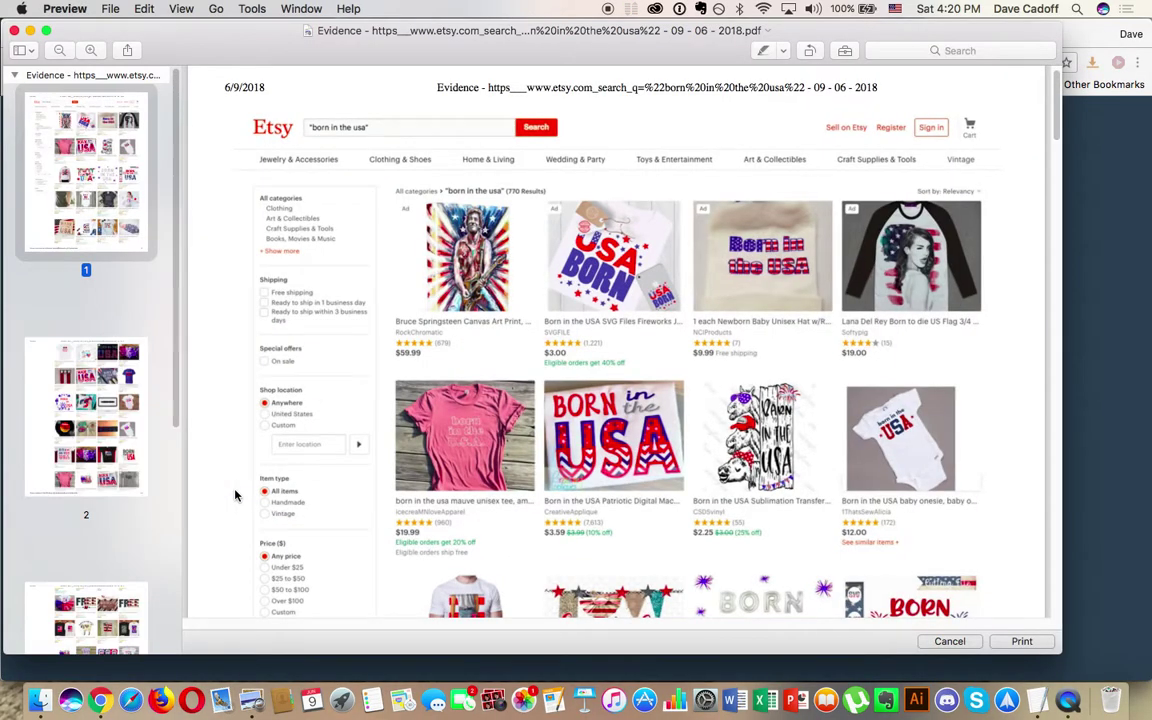
Step: Save the four-page Etsy evidence PDF to the Desktop and close Preview
scroll(100, 463, "down", 3)
scroll(100, 463, "down", 8)
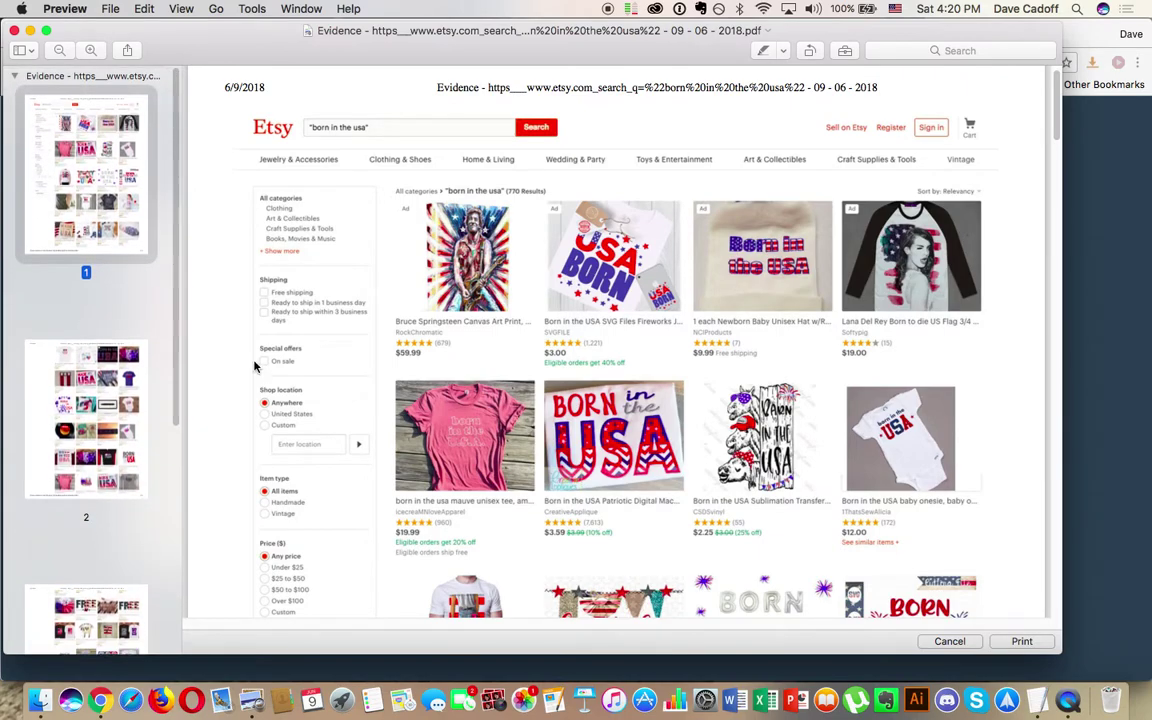
left_click(116, 9)
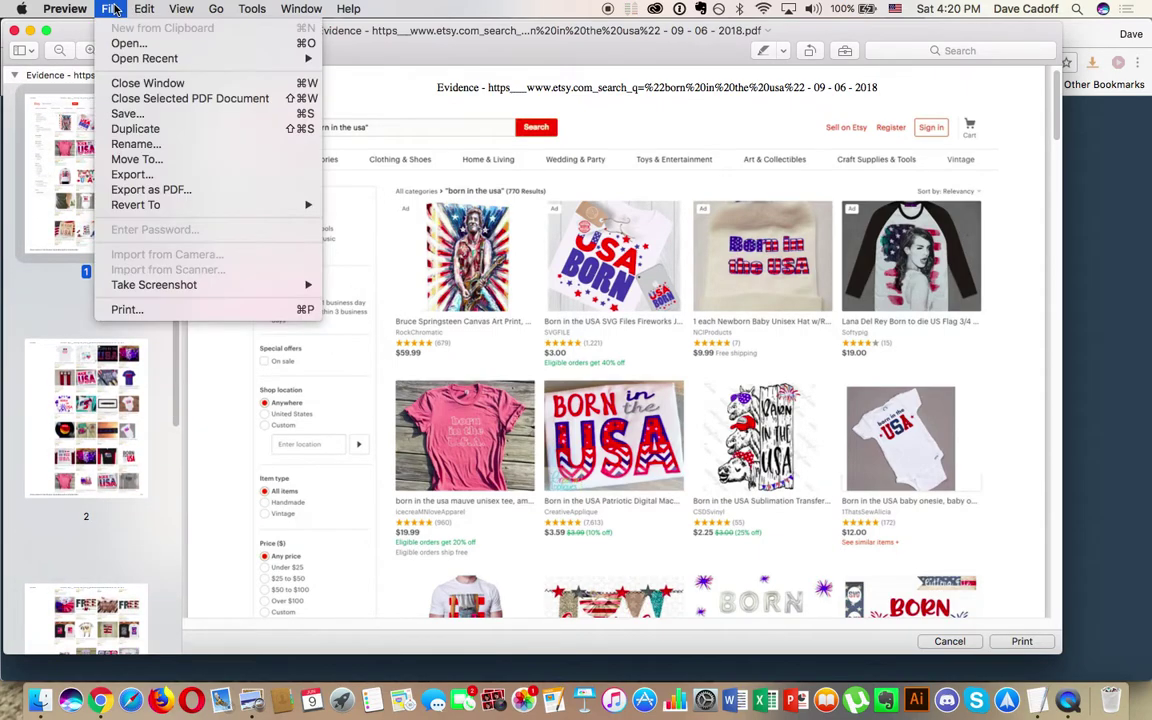
left_click(128, 118)
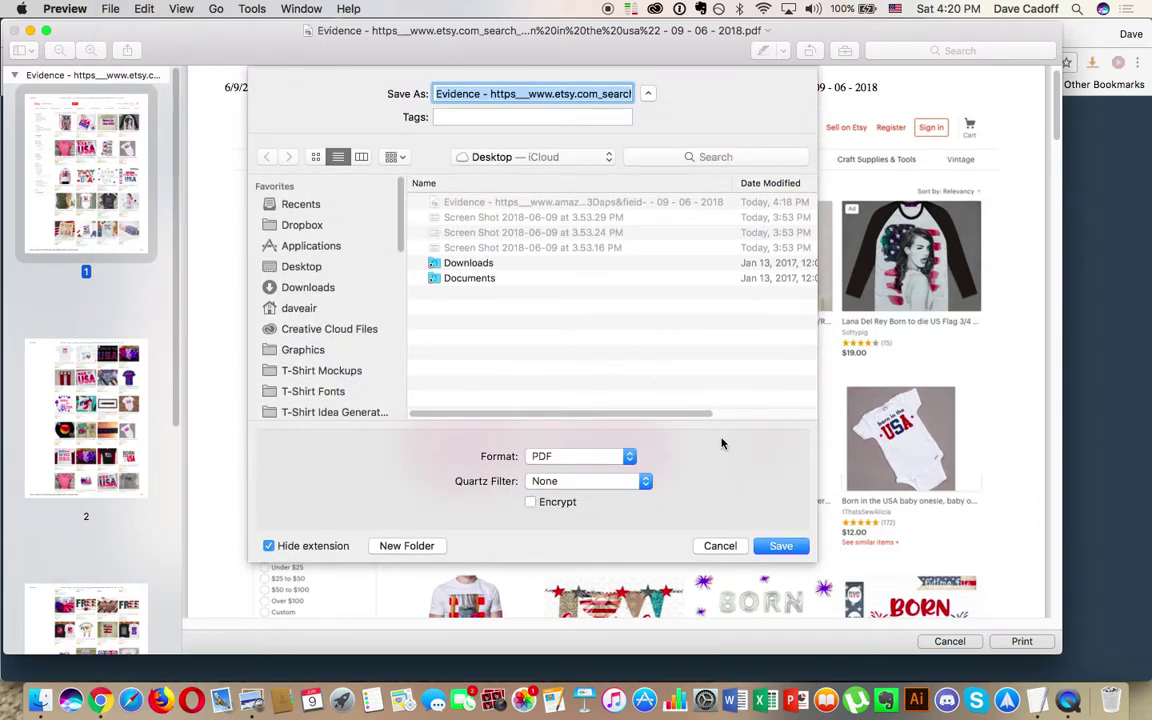
left_click(780, 546)
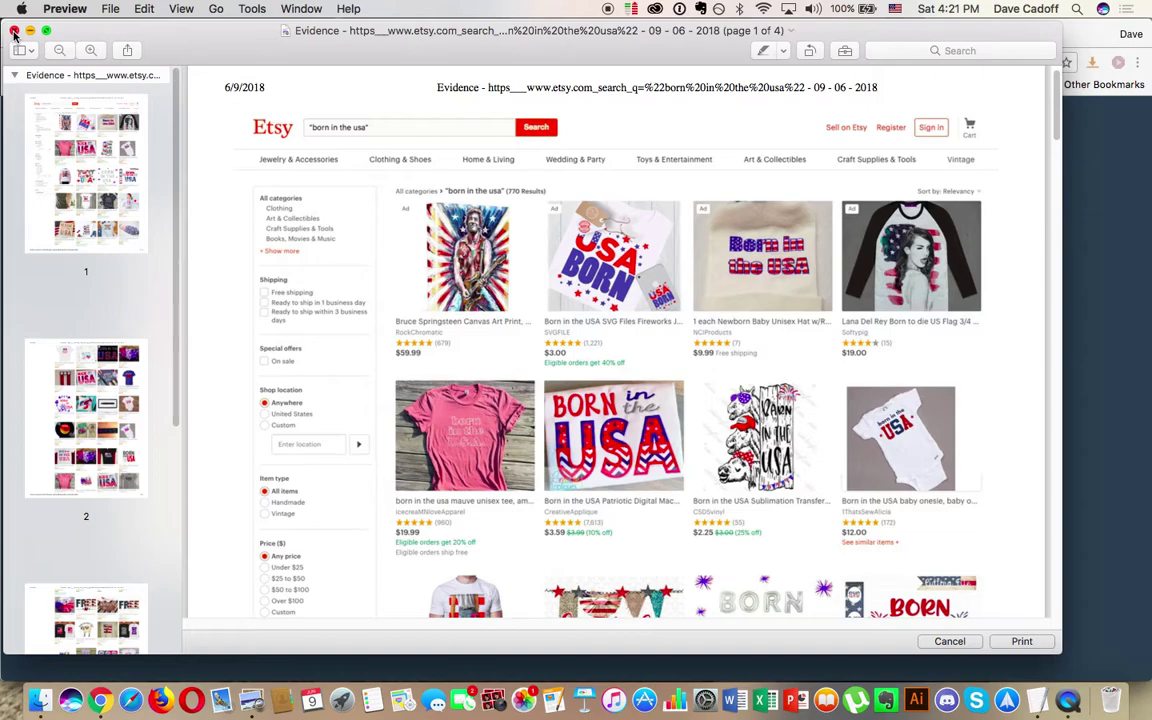
left_click(14, 33)
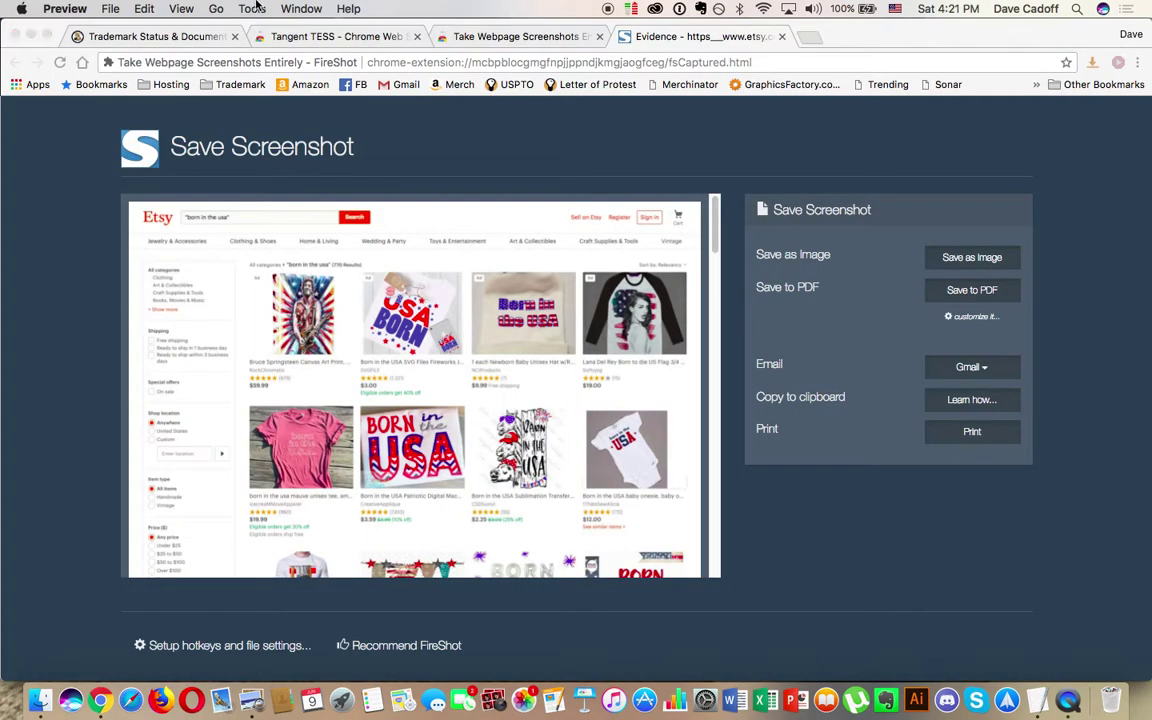
Step: Close the Evidence screenshot tab and show the Redbubble home page in the Etsy window
left_click(783, 37)
left_click(404, 8)
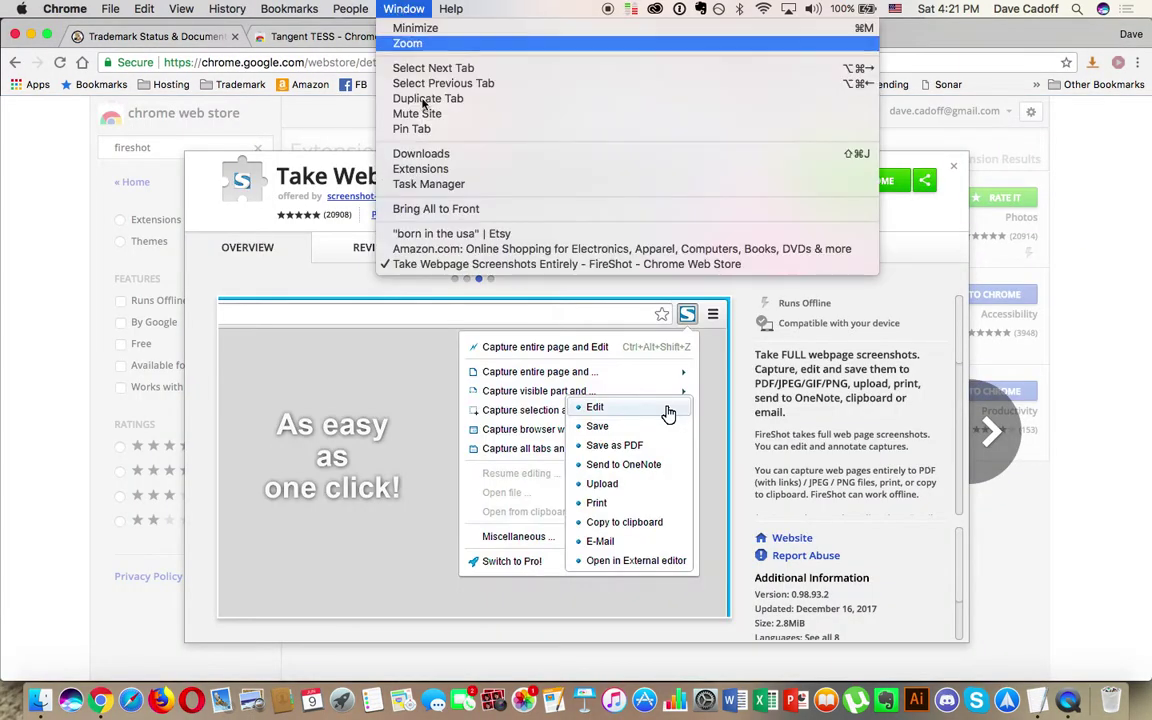
left_click(445, 233)
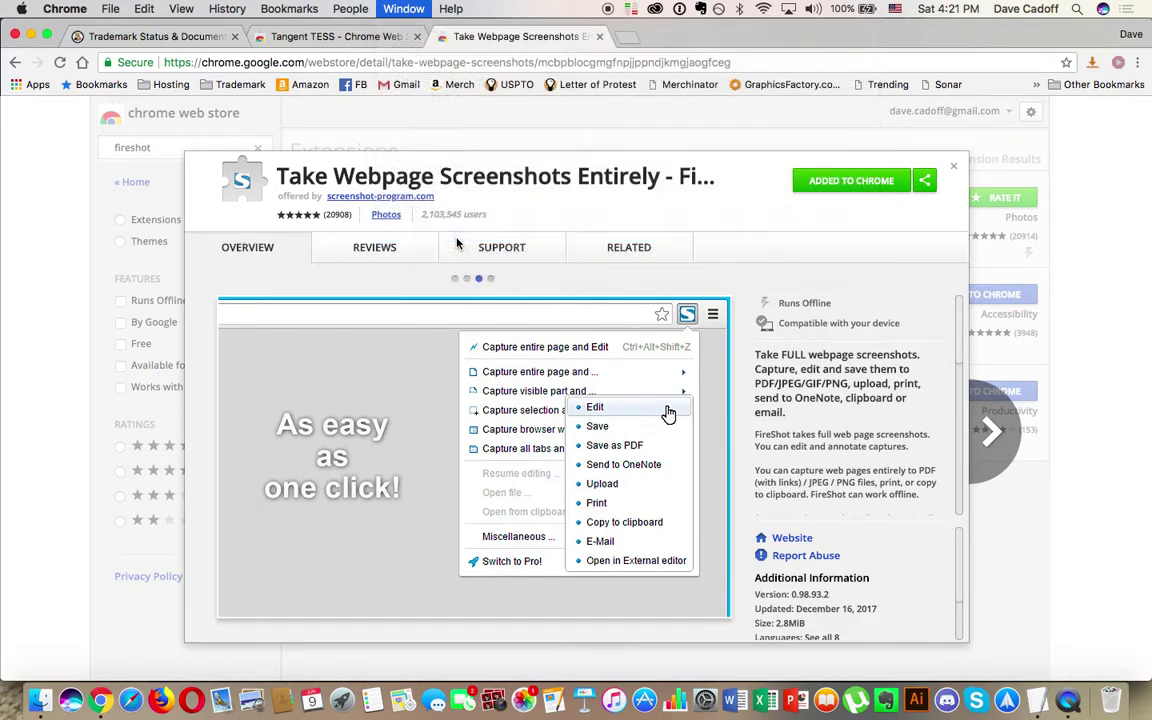
left_click(485, 36)
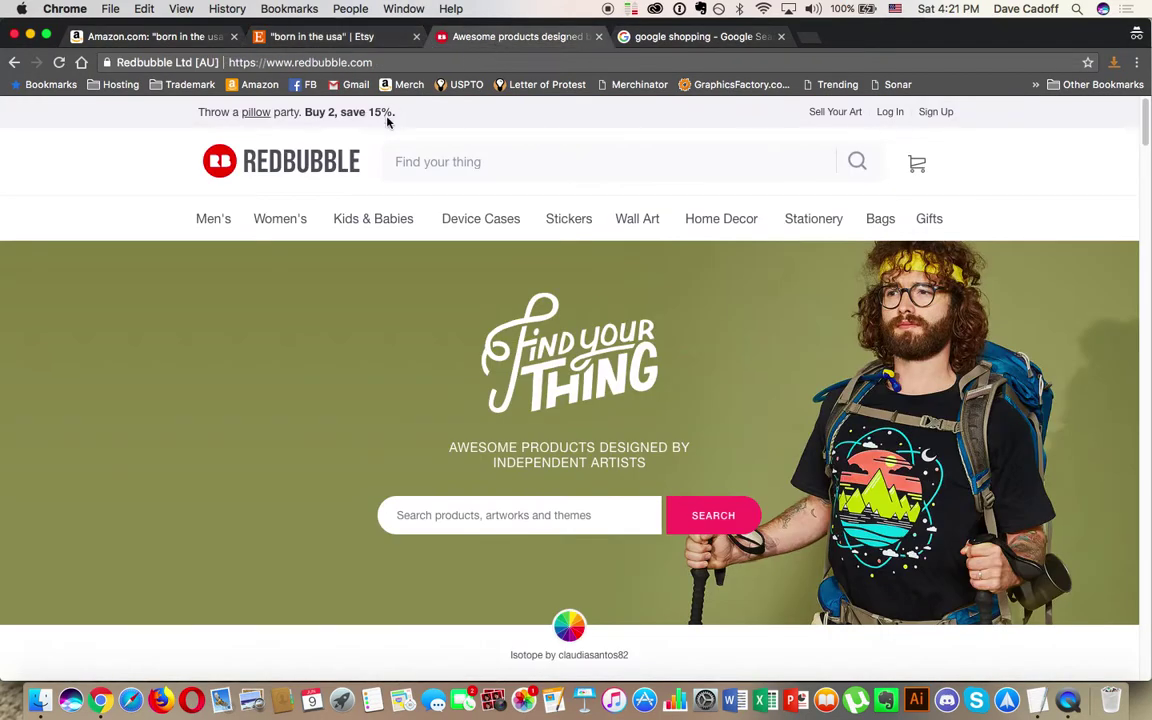
Step: Search Redbubble for the quoted phrase 'born in the usa', returning 109 results
left_click(478, 168)
type("\"bor")
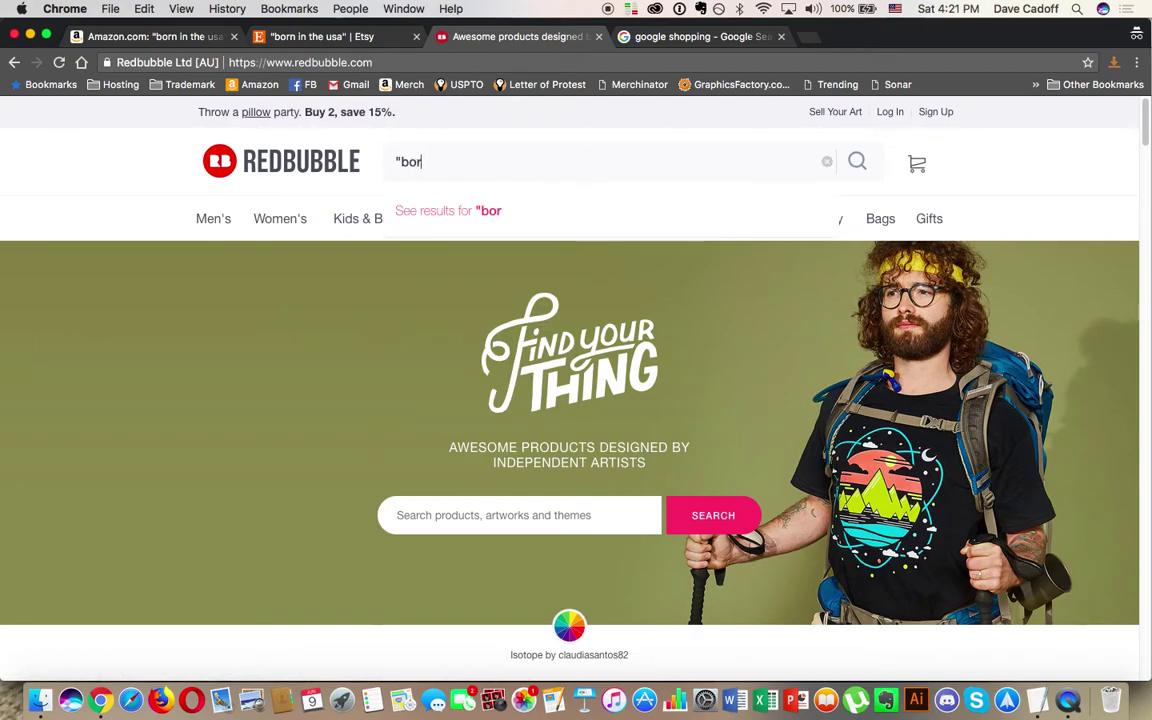
type("n in the usa\"")
key("Return")
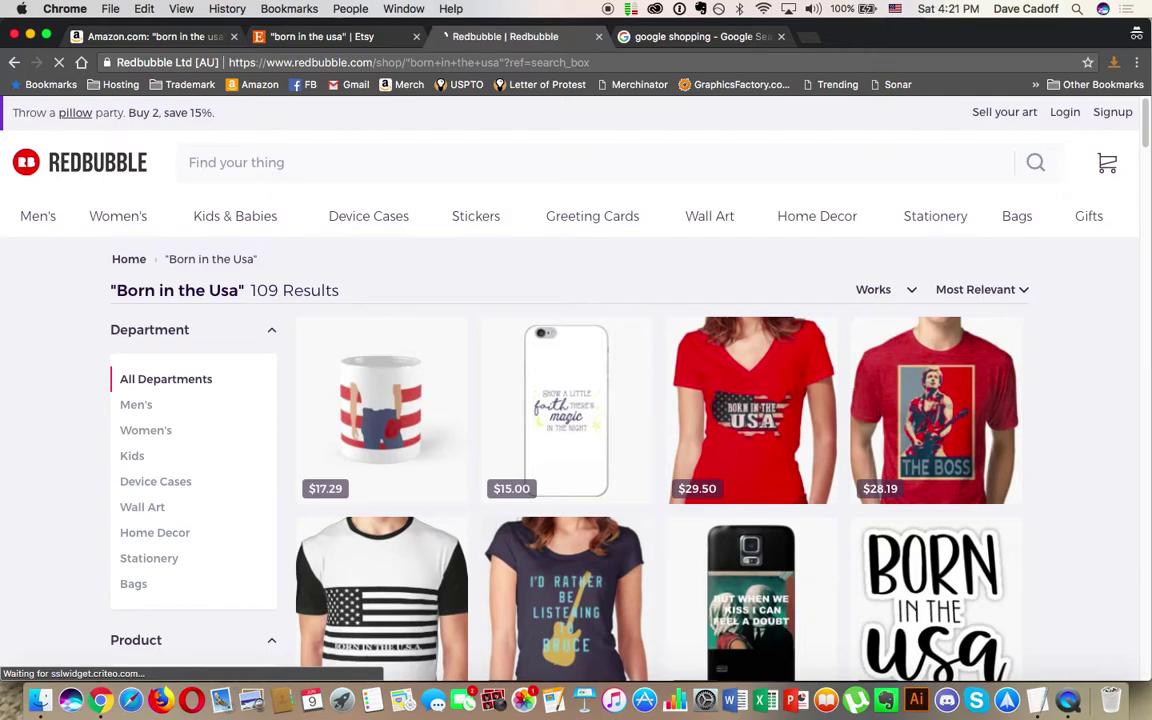
scroll(965, 201, "down", 5)
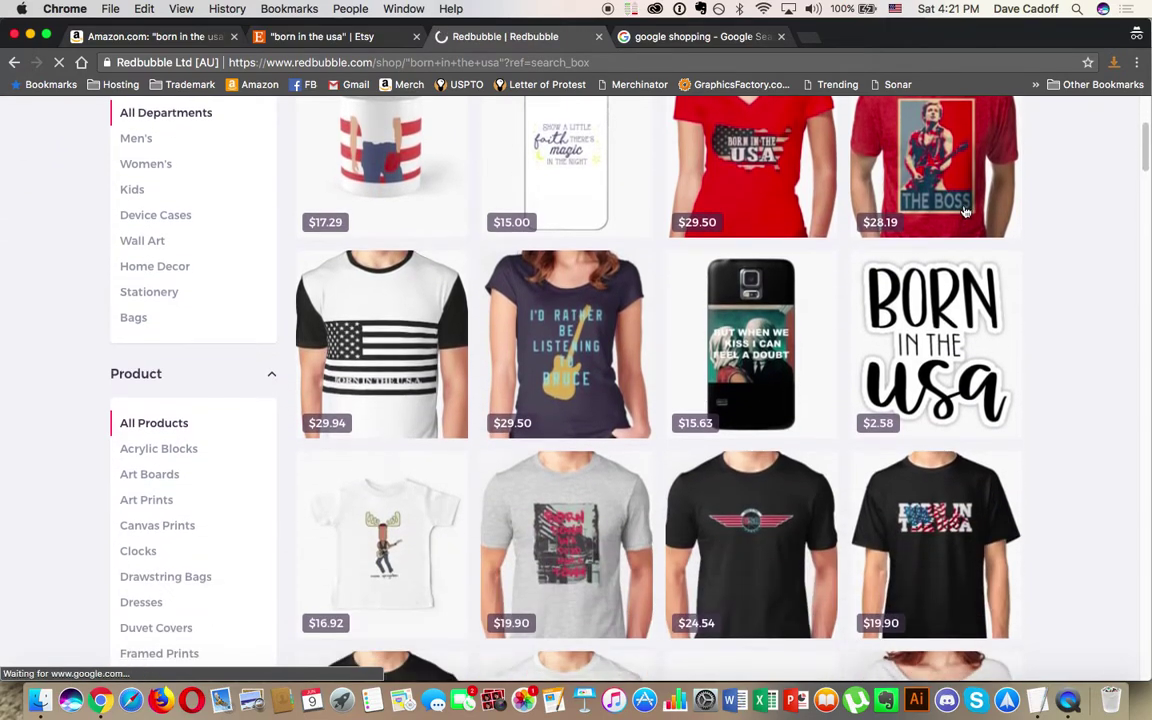
scroll(805, 293, "down", 7)
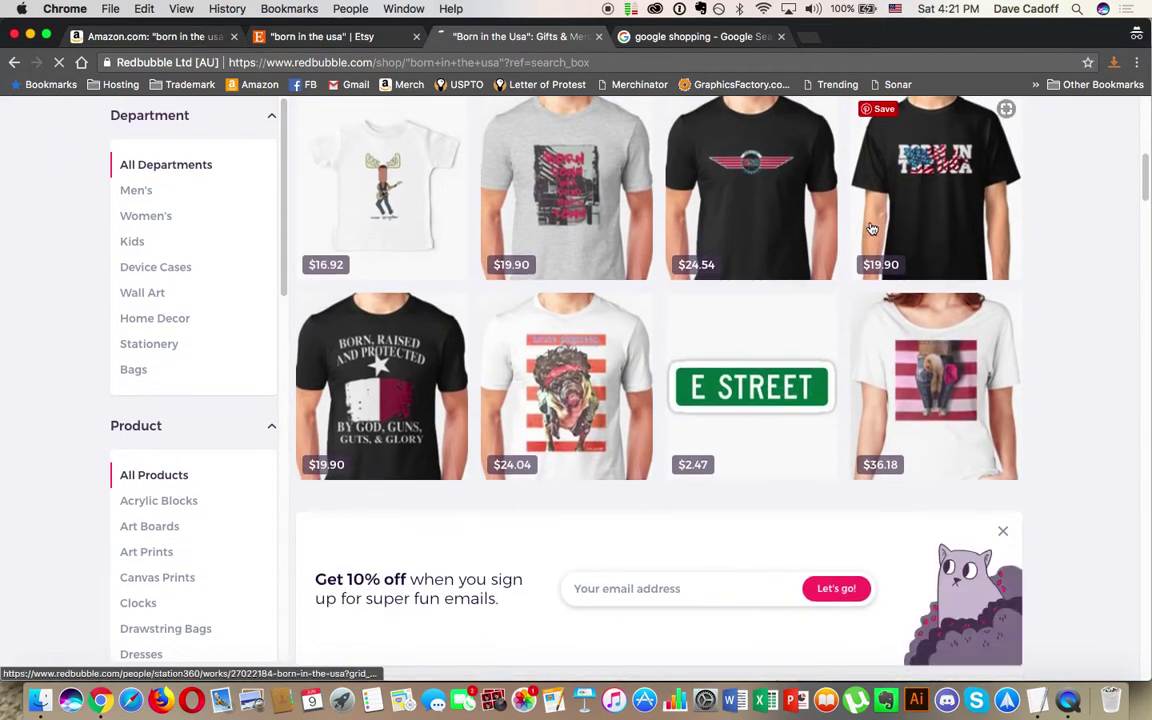
scroll(609, 296, "down", 9)
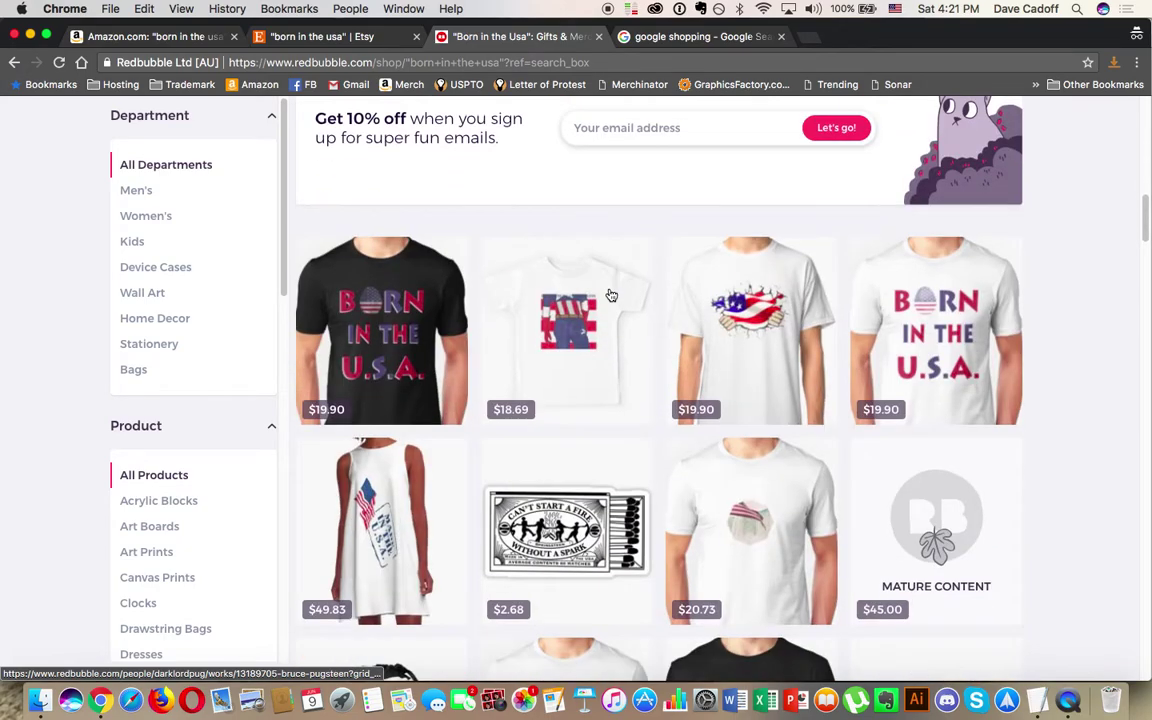
scroll(877, 338, "down", 4)
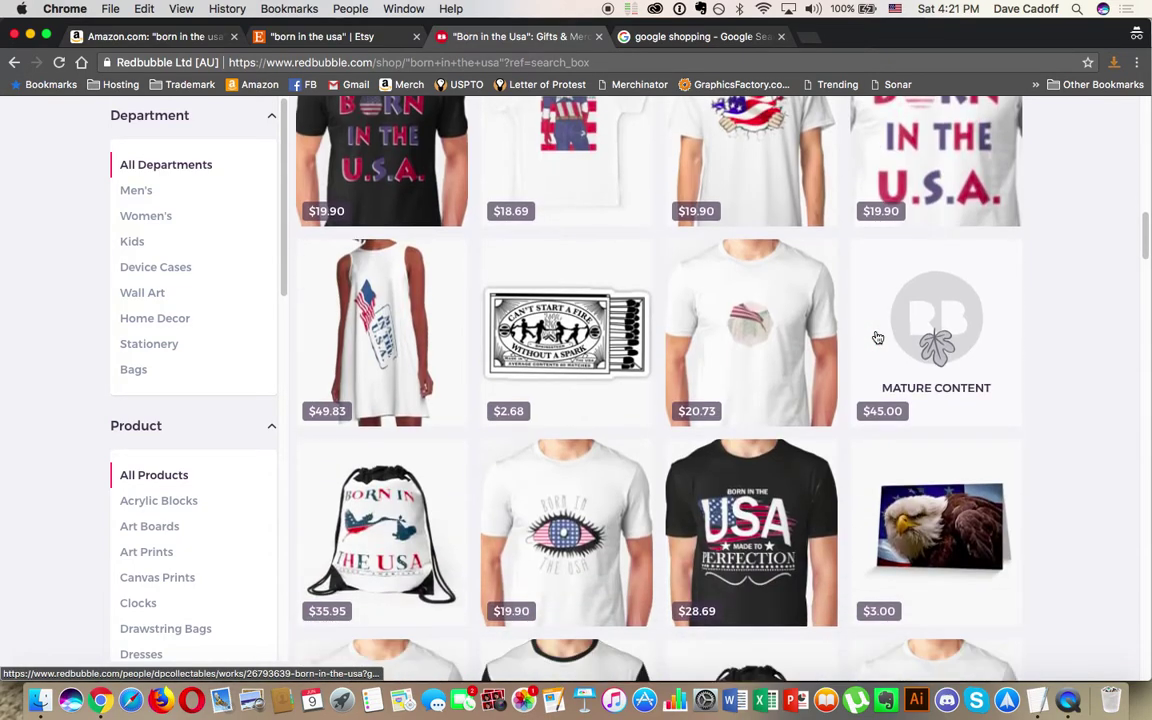
scroll(600, 368, "down", 5)
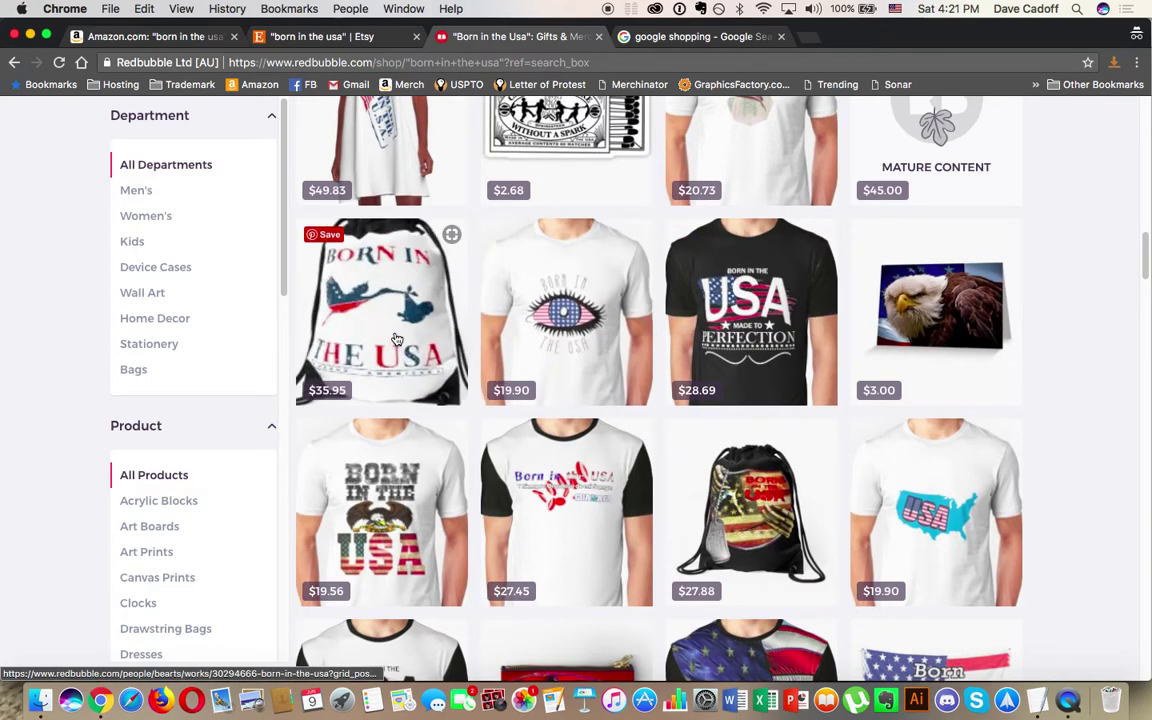
scroll(397, 340, "down", 7)
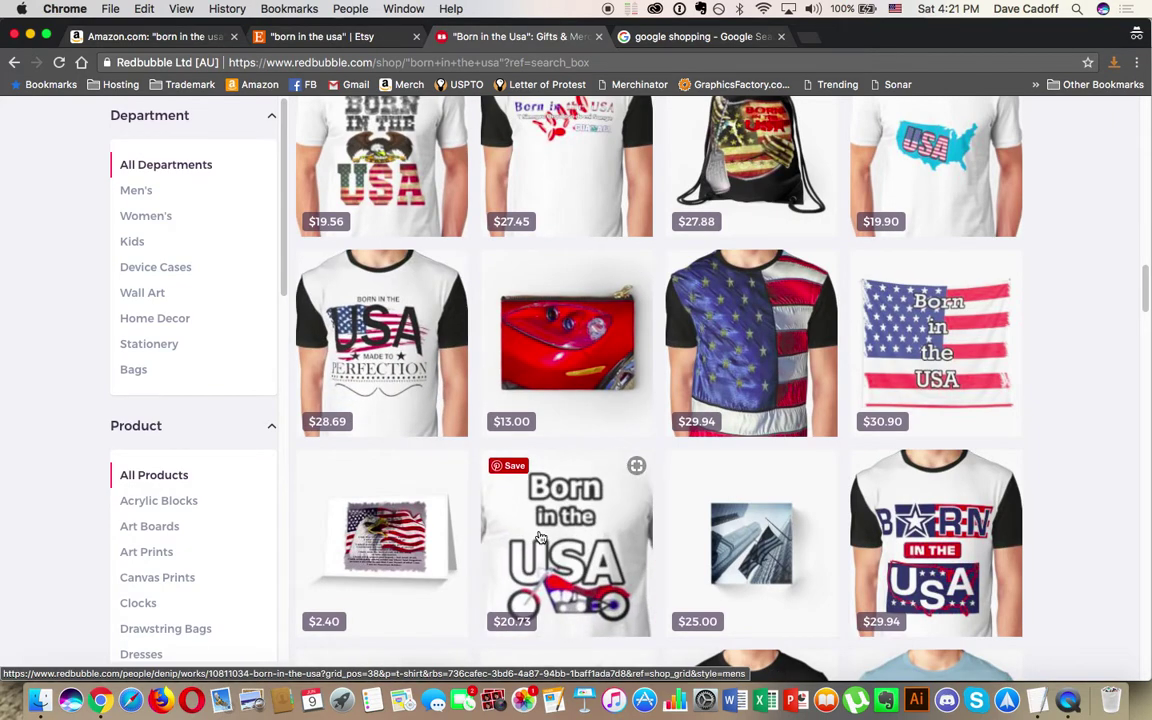
scroll(540, 540, "down", 3)
scroll(540, 538, "down", 8)
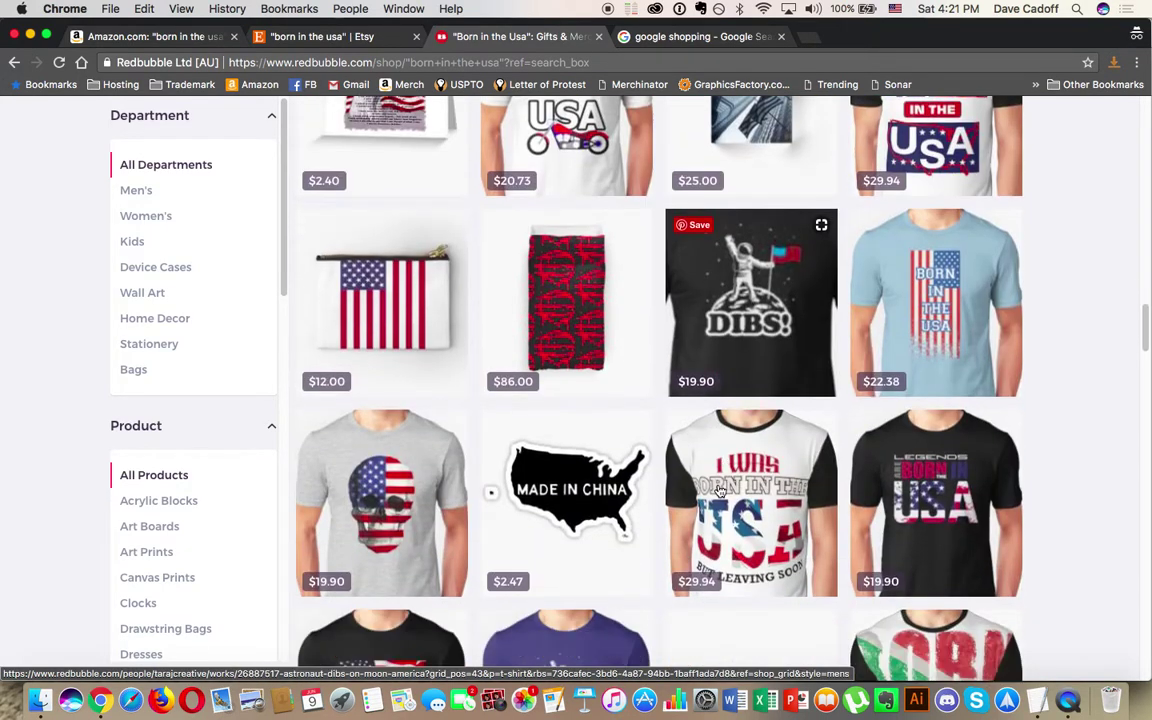
scroll(718, 491, "down", 4)
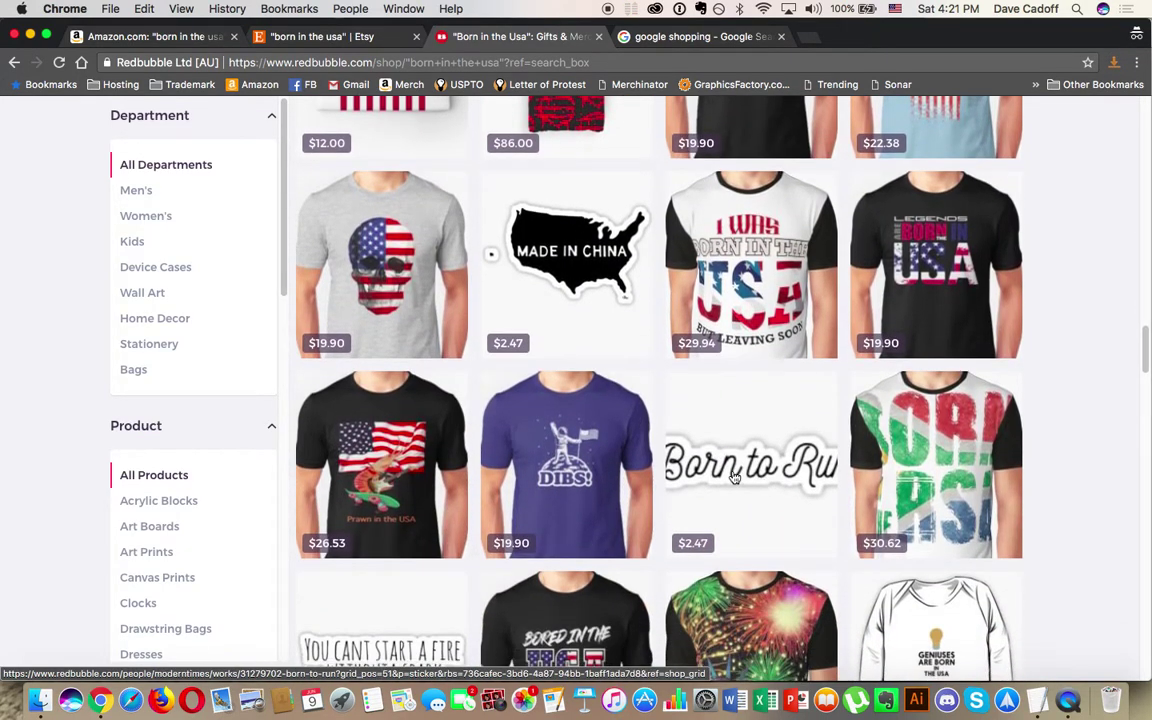
scroll(570, 455, "down", 5)
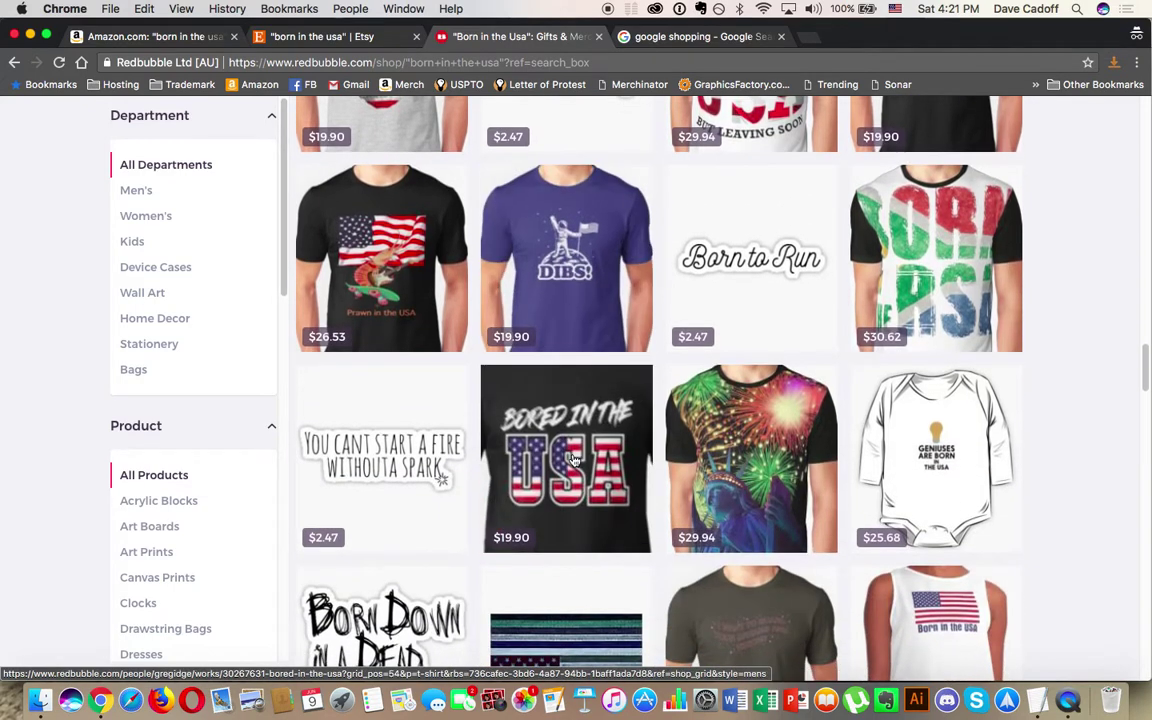
scroll(604, 523, "down", 12)
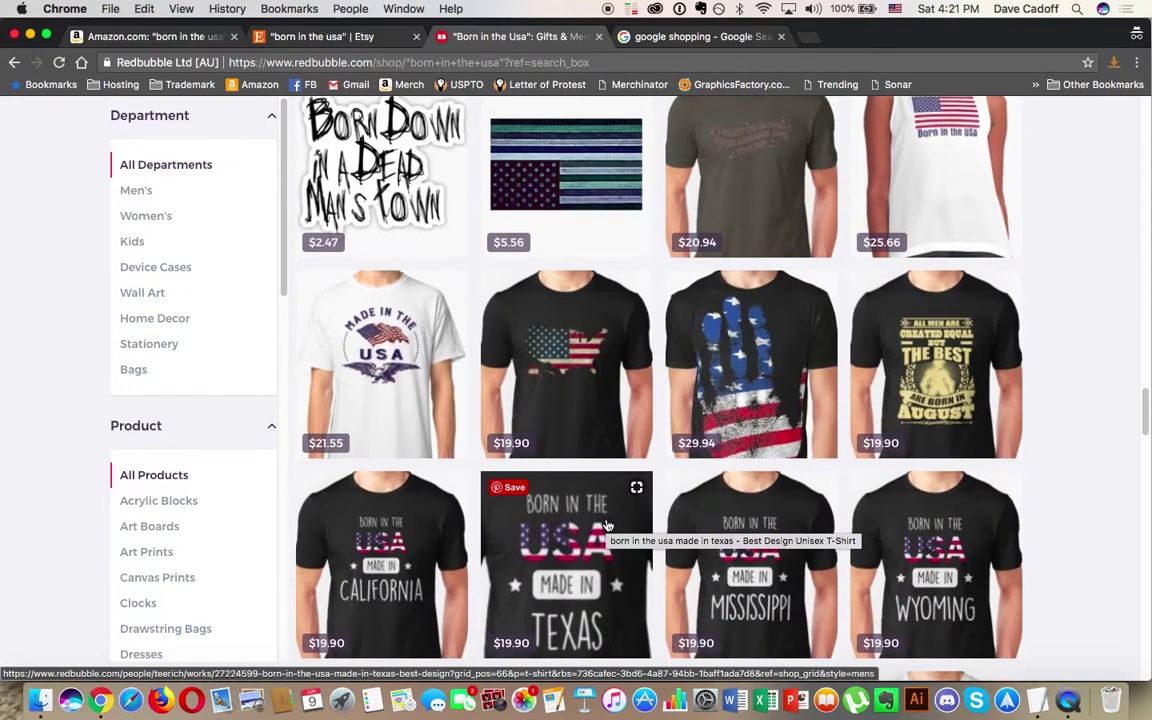
scroll(1060, 575, "down", 3)
scroll(1078, 581, "down", 8)
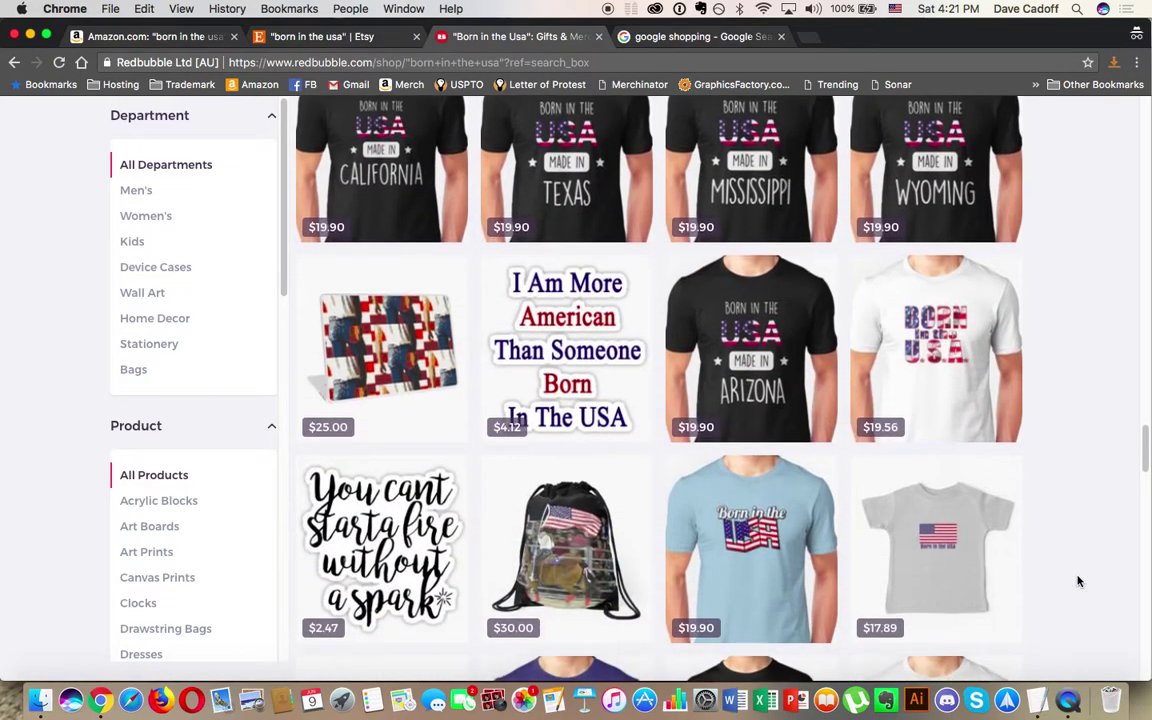
scroll(1078, 581, "down", 2)
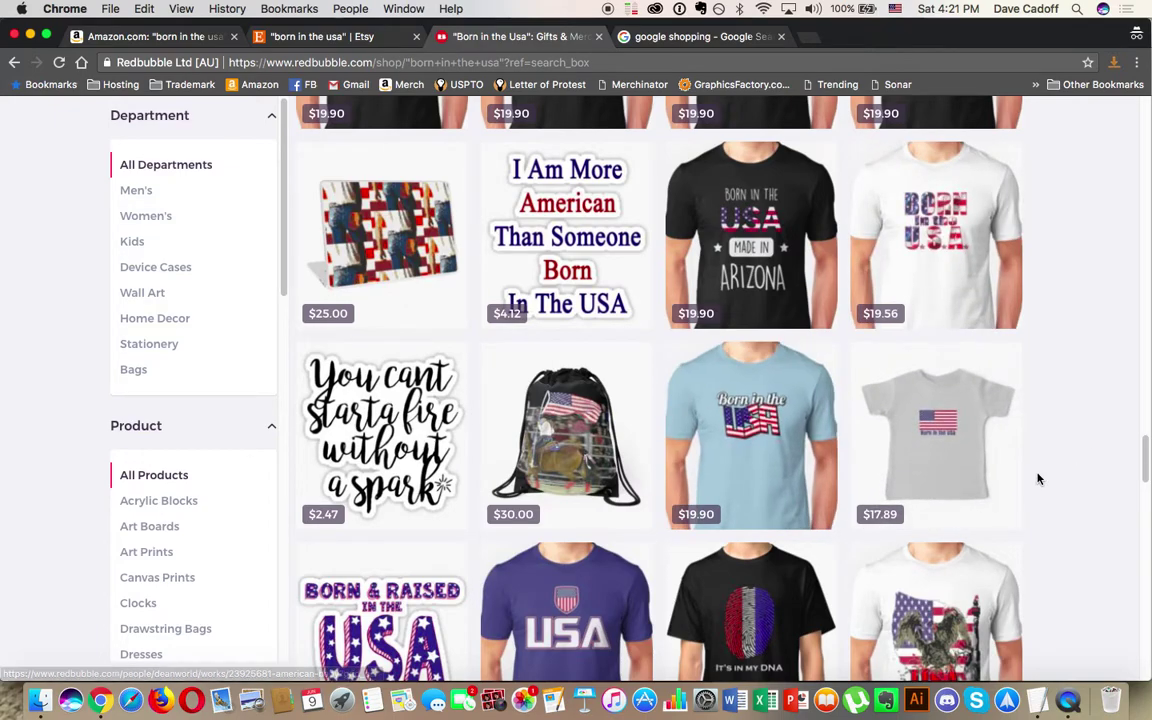
scroll(1039, 476, "down", 7)
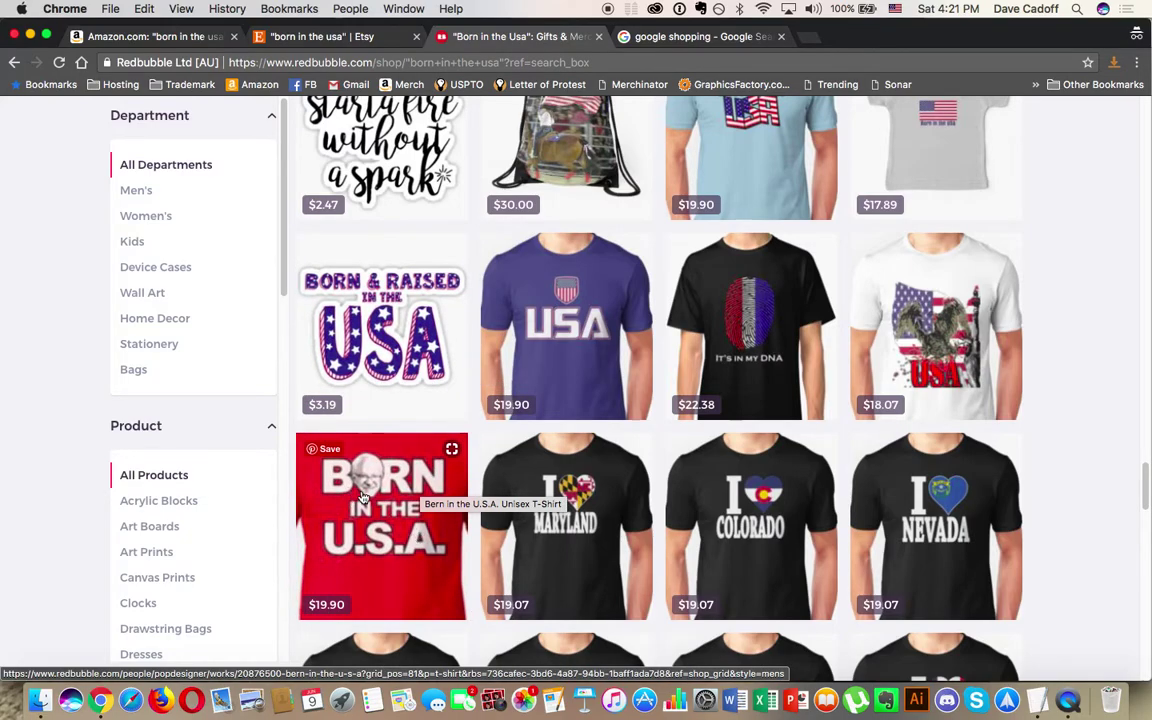
scroll(363, 497, "down", 15)
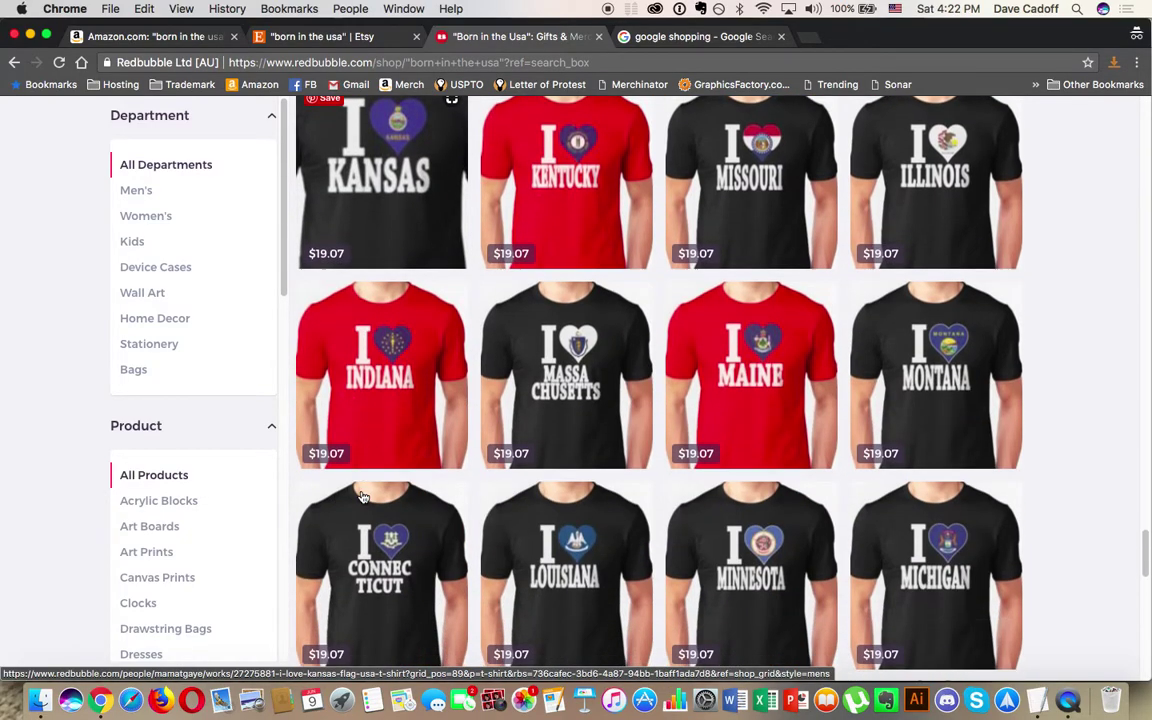
scroll(363, 497, "down", 13)
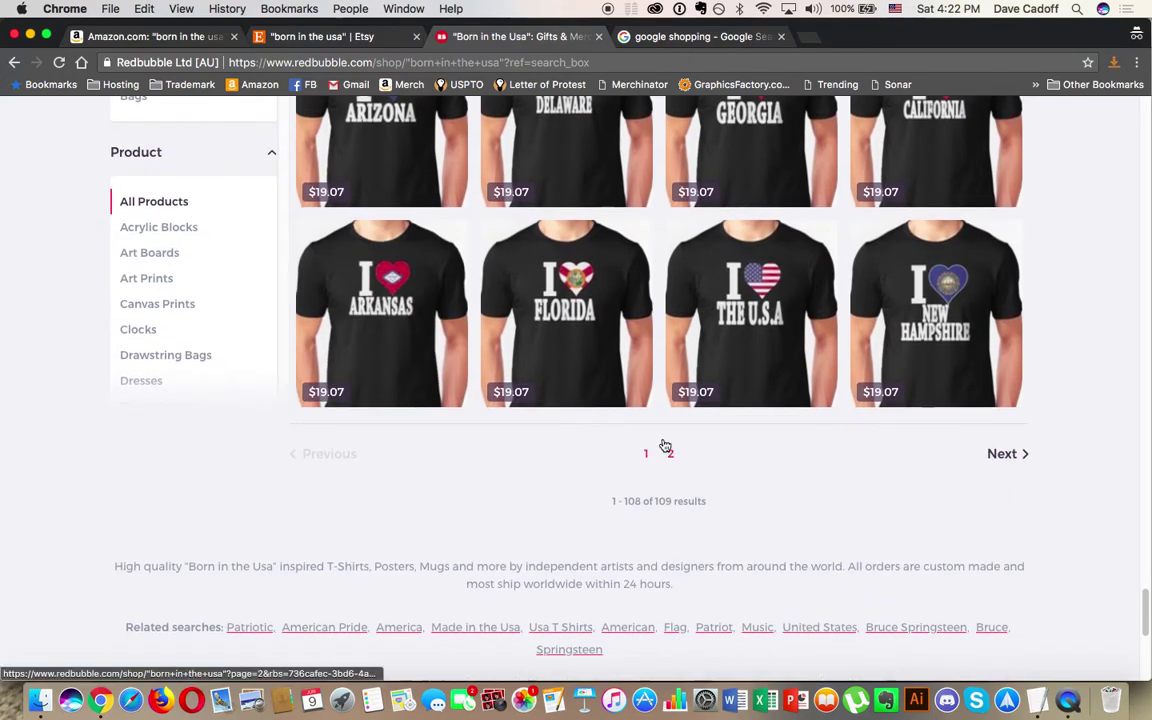
left_click(670, 455)
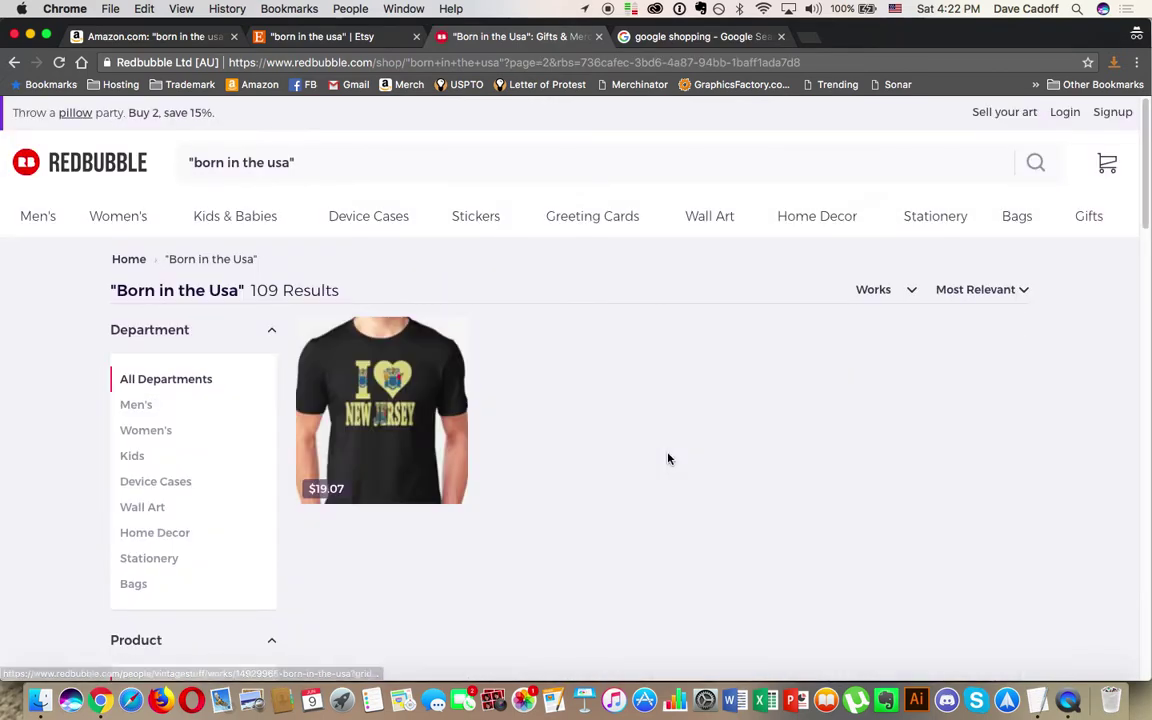
scroll(669, 459, "down", 2)
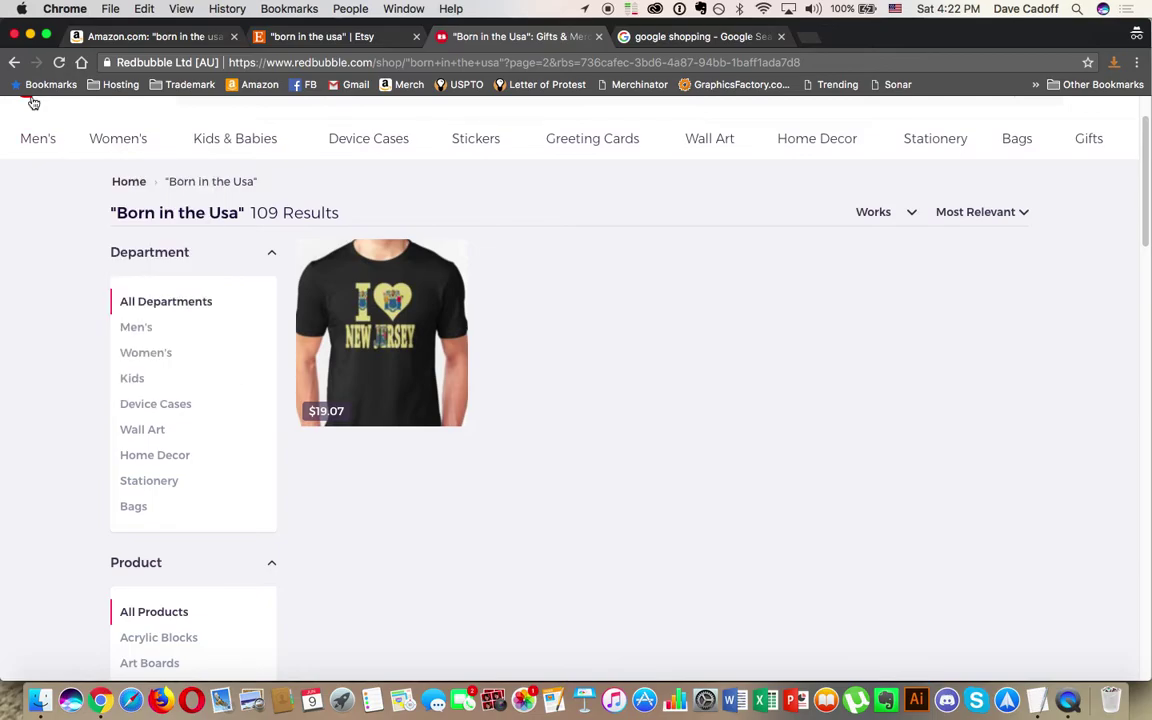
left_click(14, 63)
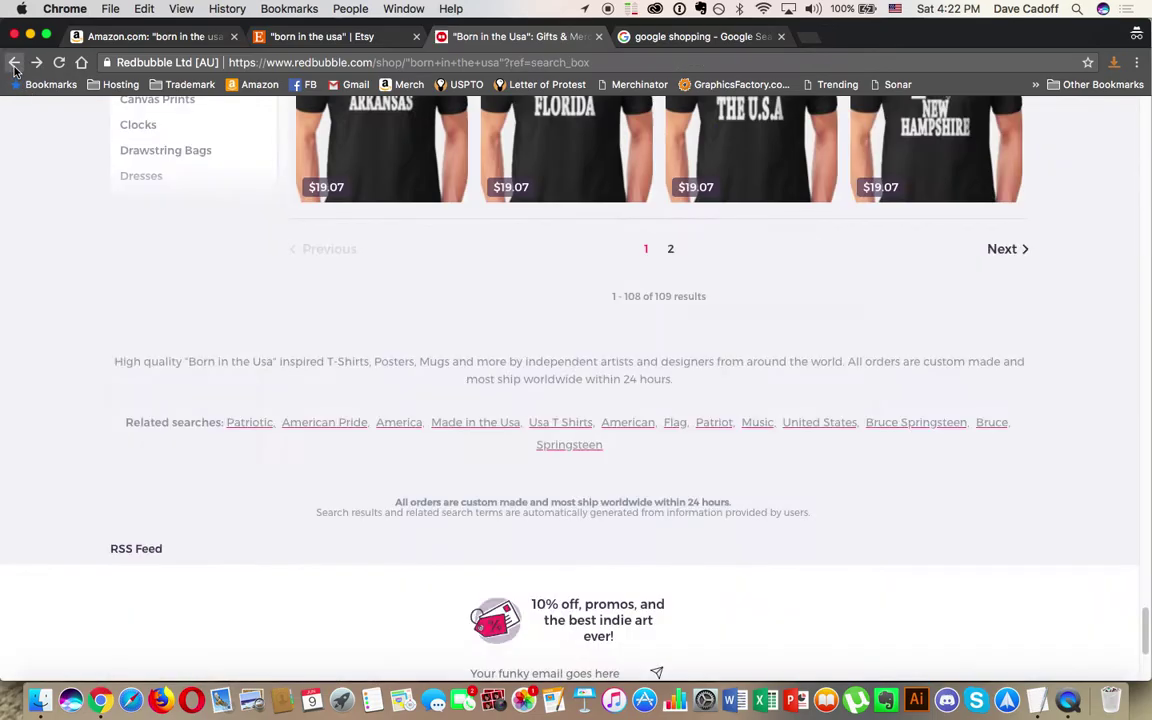
scroll(385, 323, "up", 20)
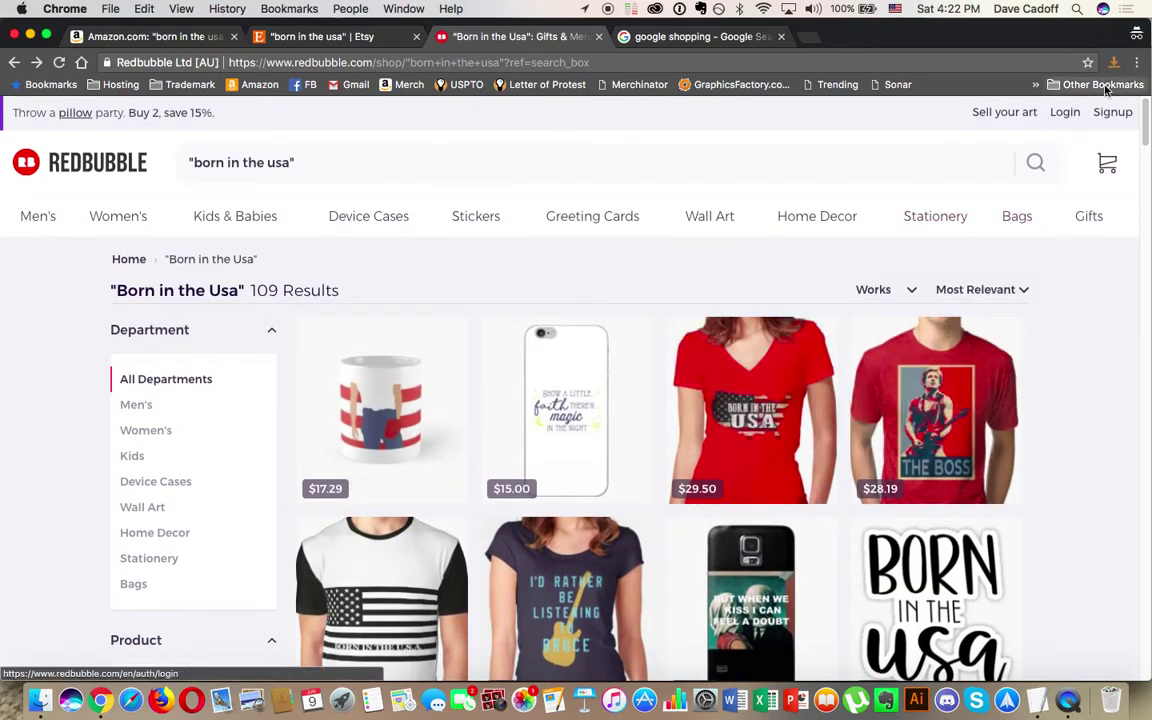
Step: Capture the entire Redbubble results page with FireShot and send the capture to print
left_click(1137, 63)
left_click(1070, 91)
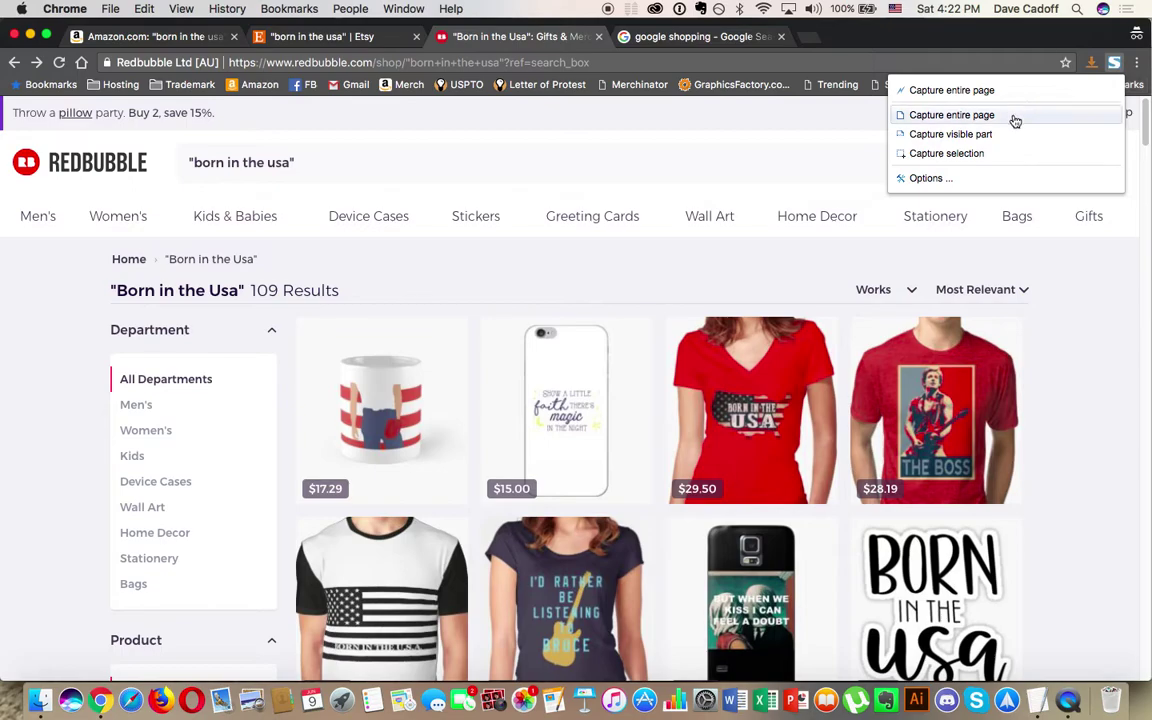
left_click(1012, 115)
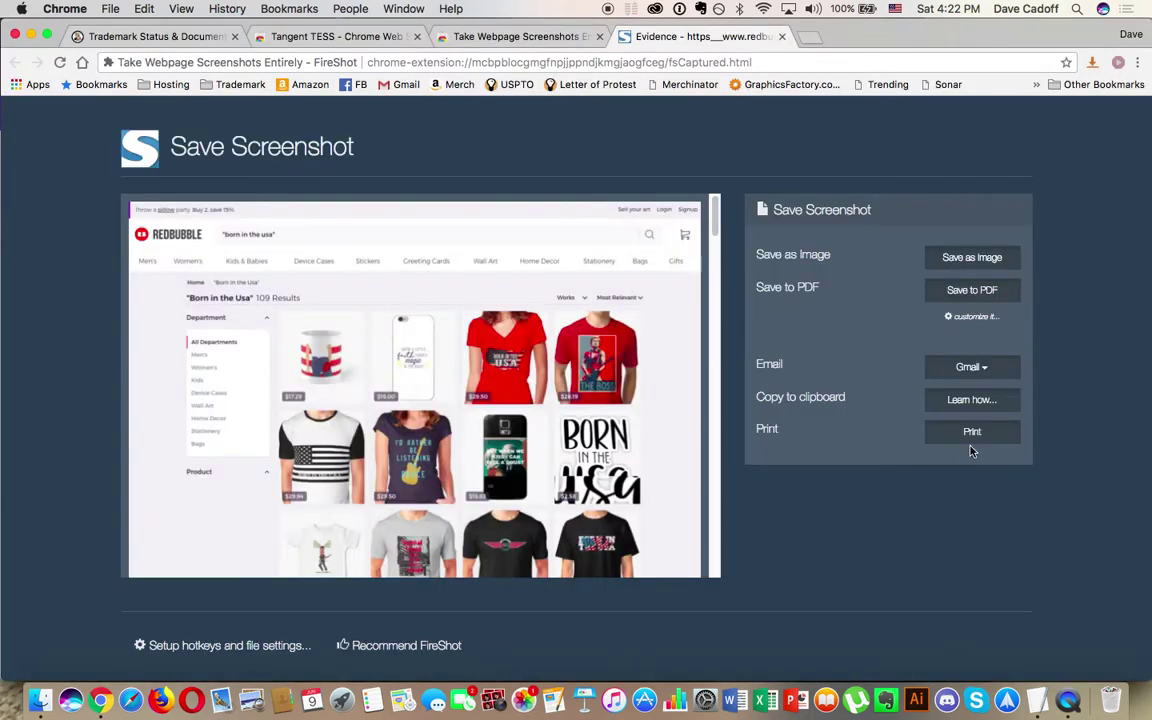
left_click(976, 438)
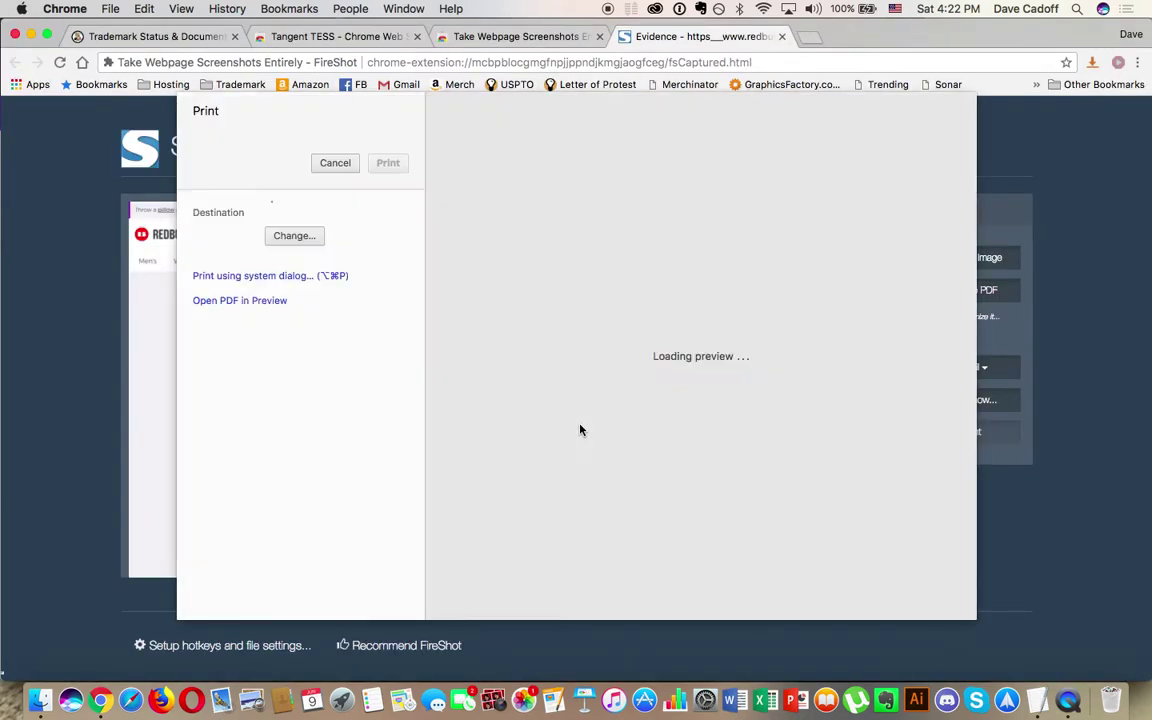
Step: Open the capture in Preview as a five-page PDF, save it to the Desktop, and close it
left_click(269, 494)
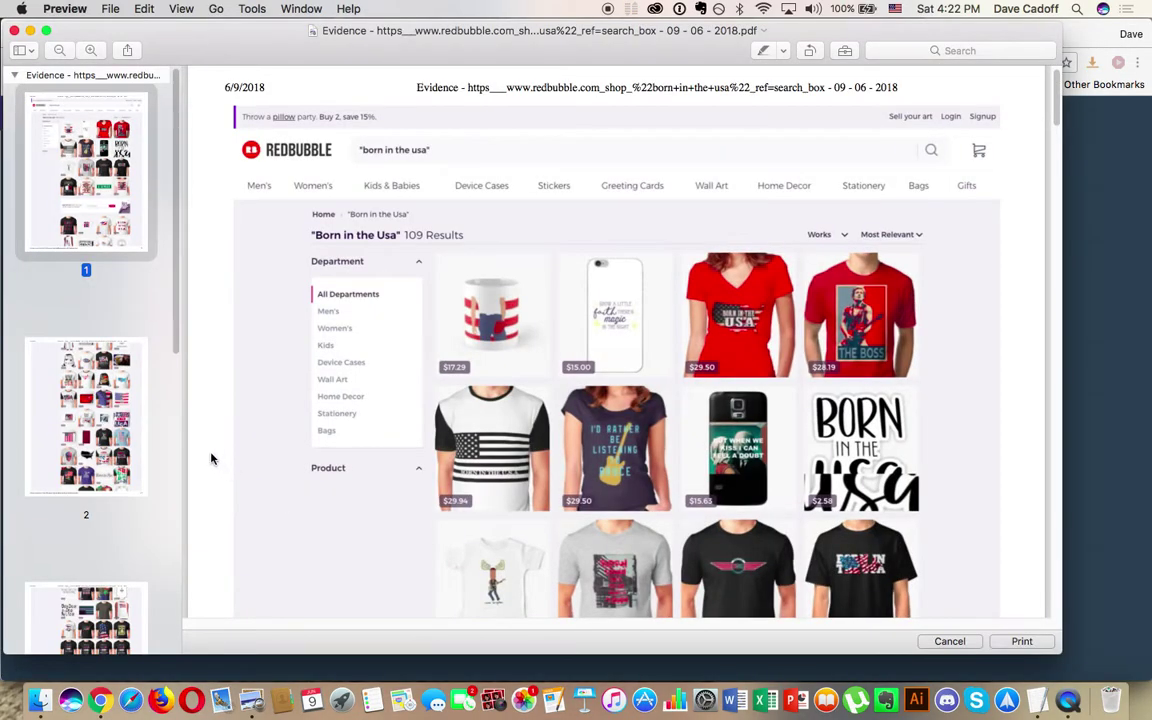
scroll(172, 432, "down", 5)
scroll(172, 432, "down", 5)
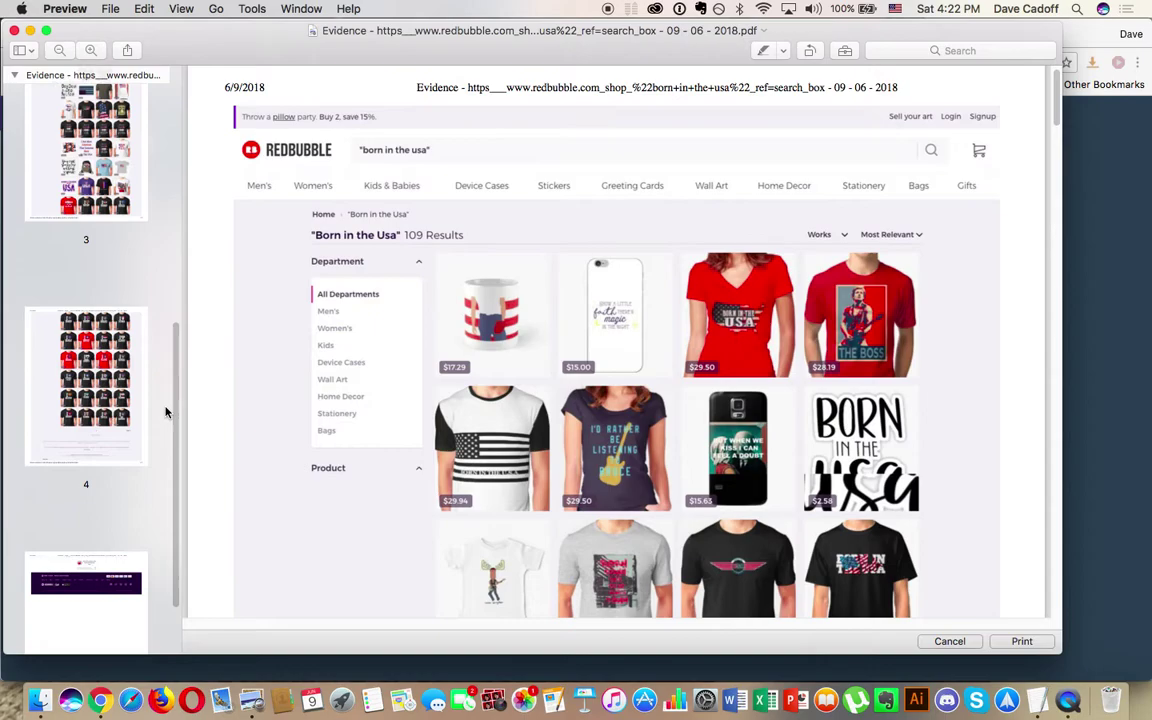
scroll(166, 412, "up", 10)
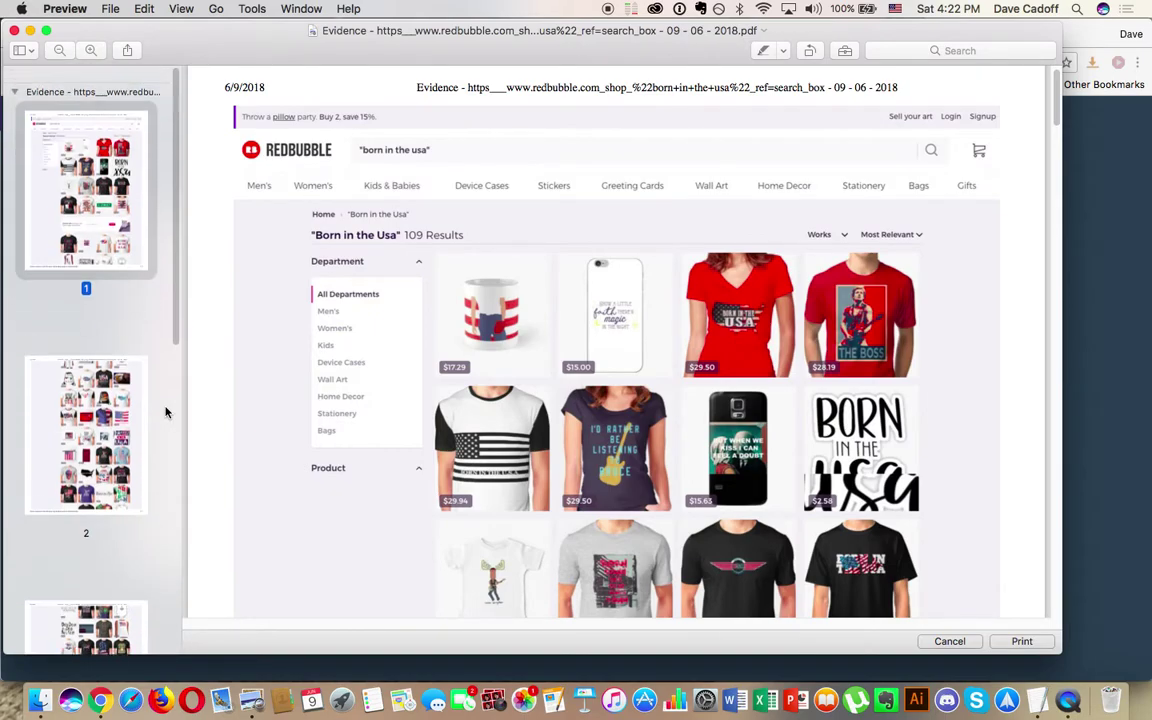
left_click(108, 10)
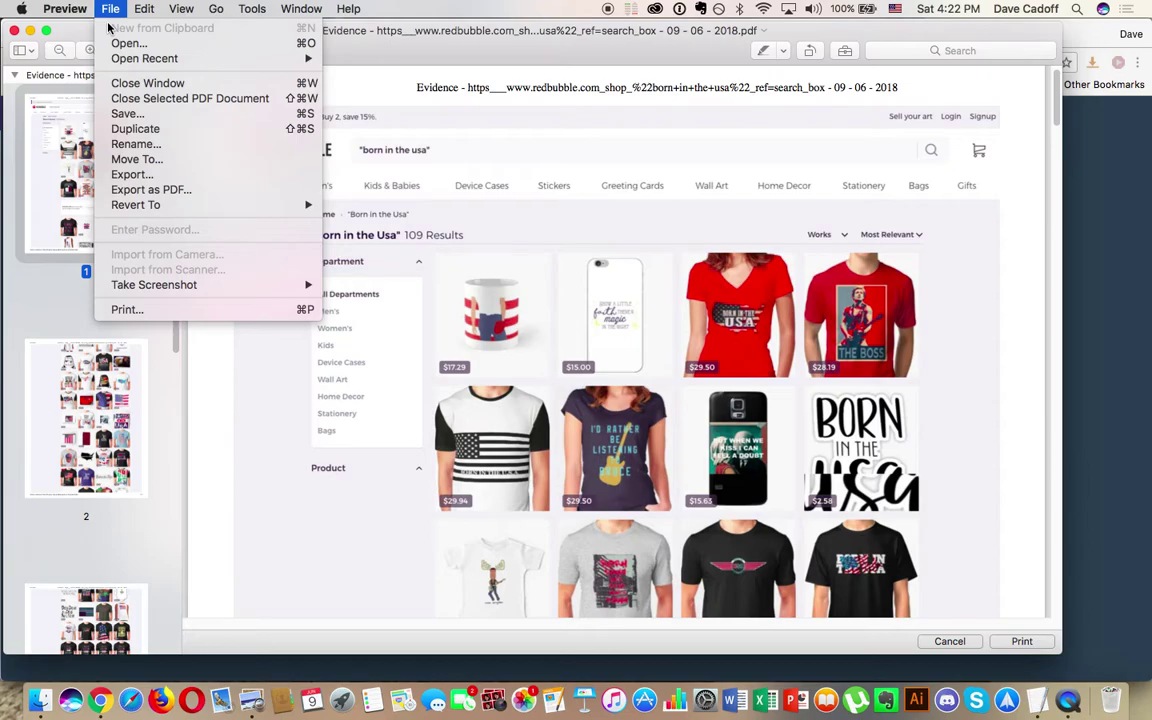
left_click(131, 116)
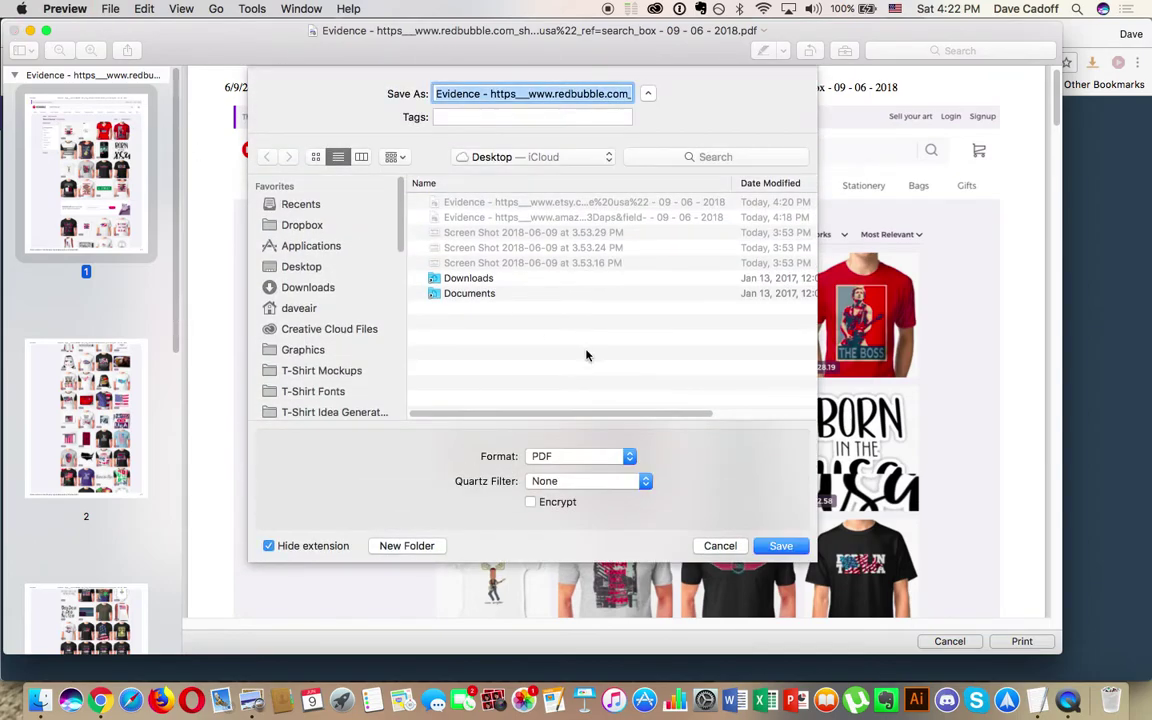
left_click(780, 547)
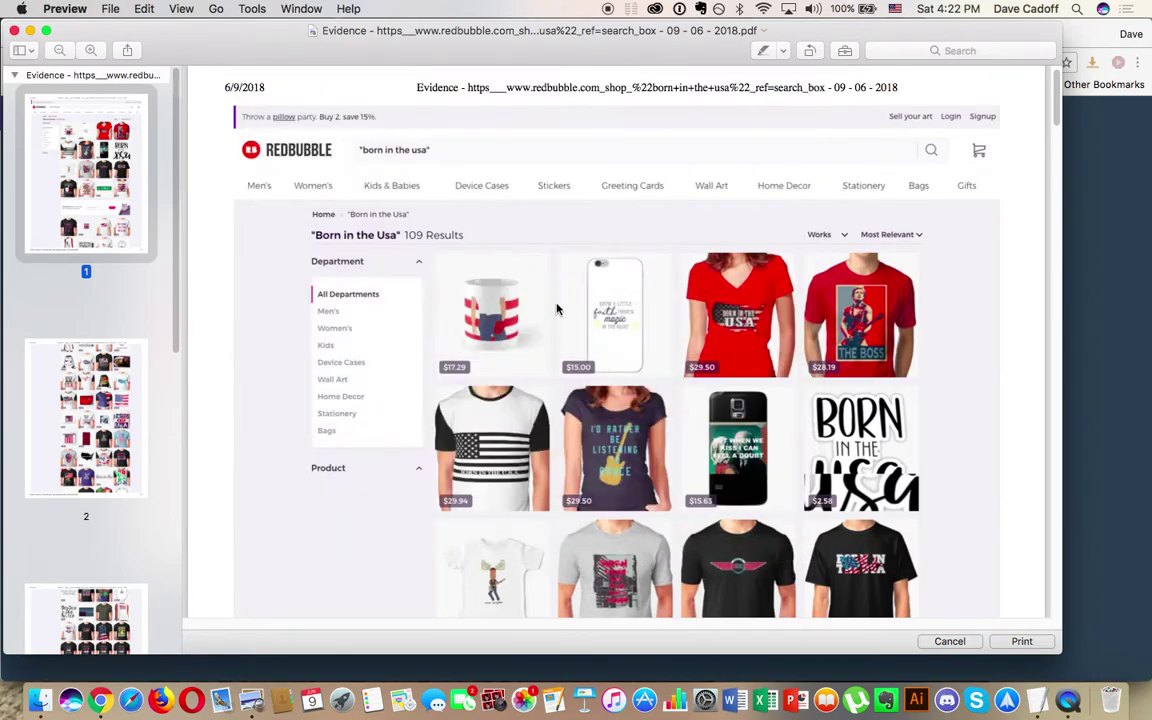
left_click(15, 32)
Step: Close the screenshot tab and open Google Shopping in the Redbubble research window
left_click(782, 37)
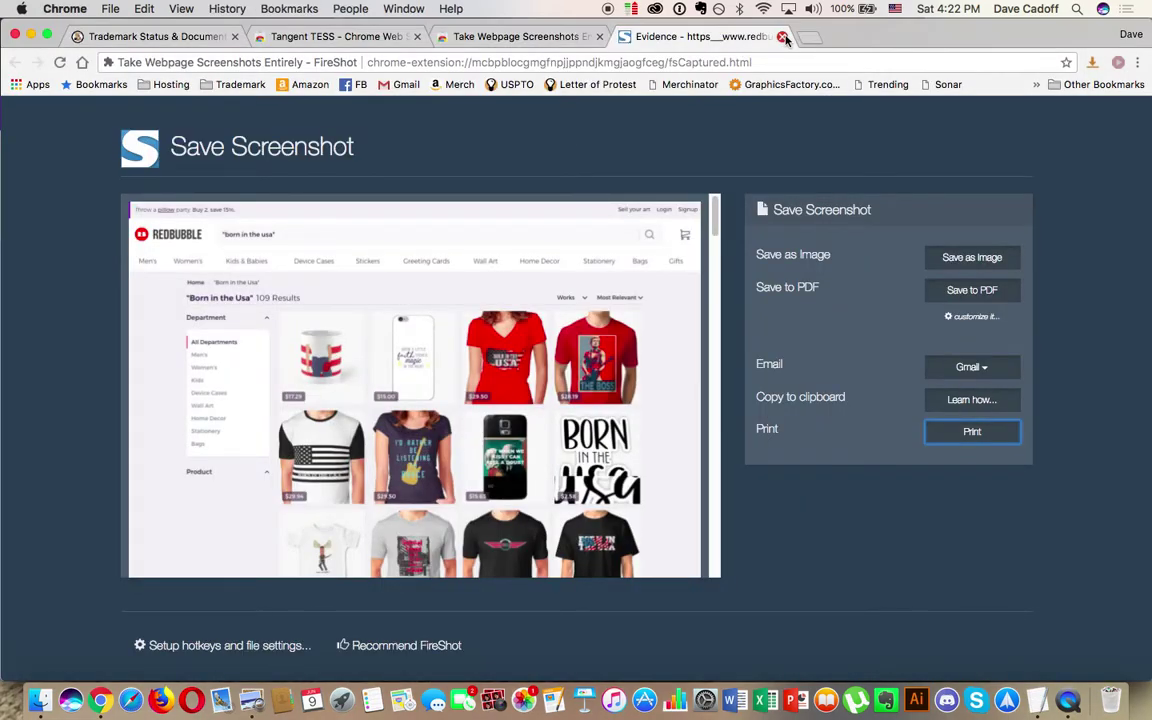
left_click(782, 37)
left_click(404, 8)
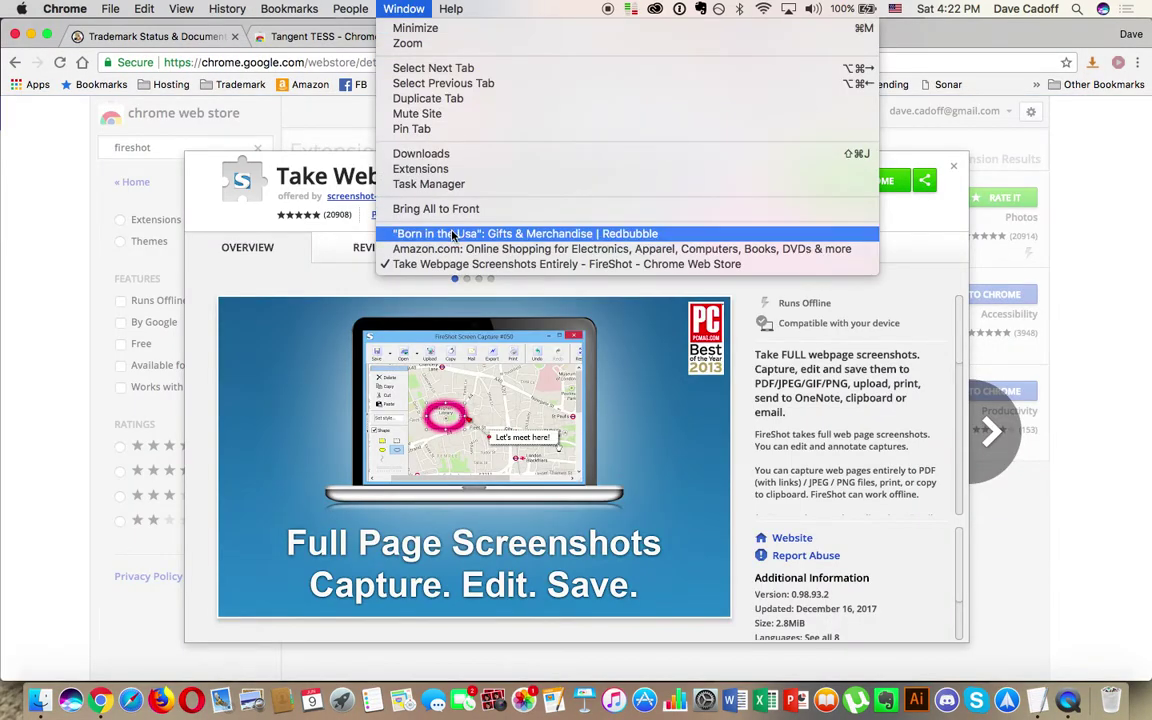
left_click(452, 234)
left_click(680, 37)
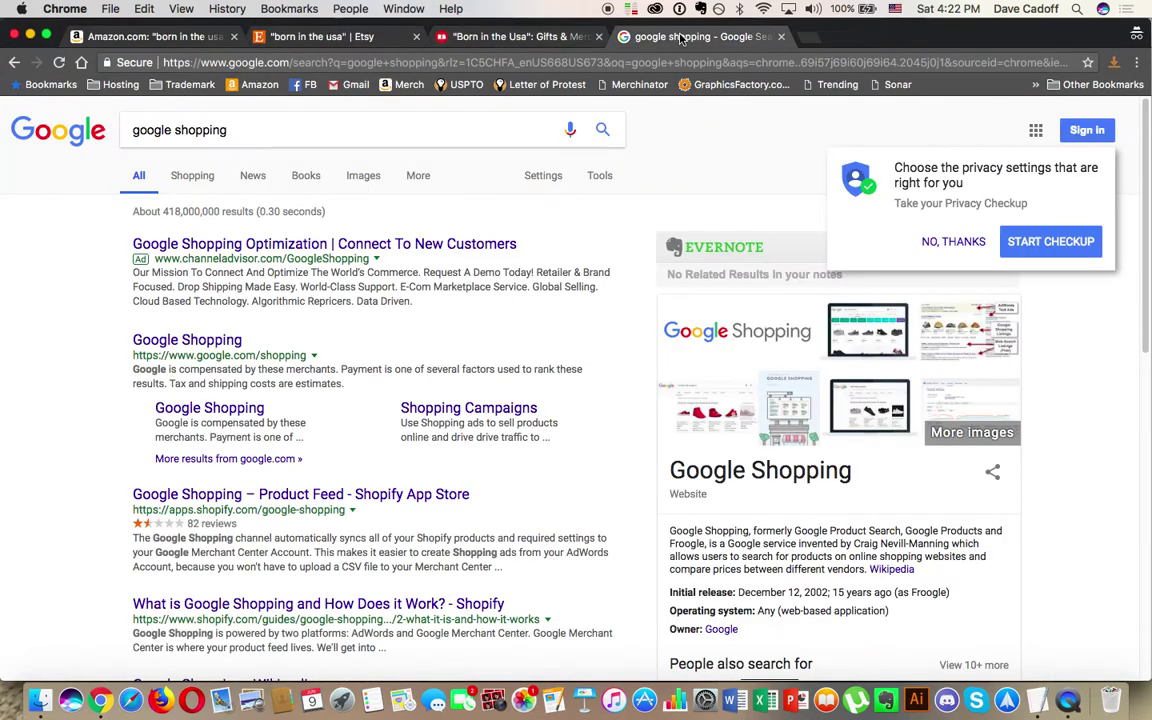
left_click(190, 340)
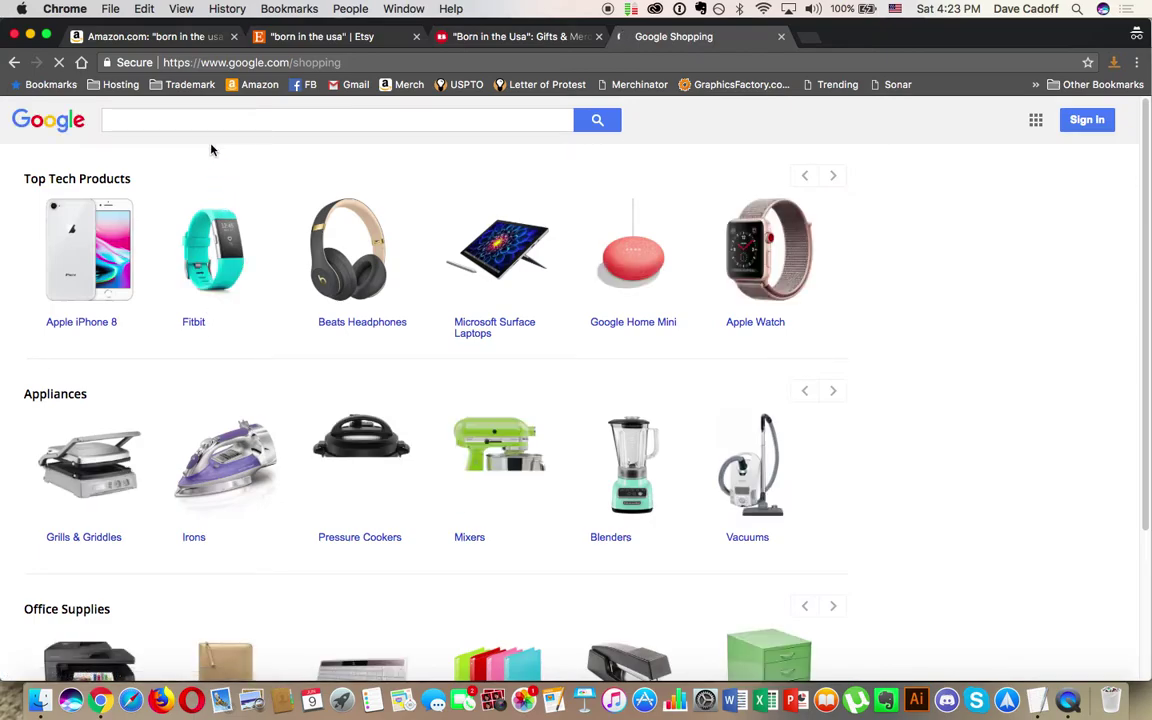
Step: Search Google Shopping for 'born in the usa' and scan the results
left_click(185, 121)
type("\"bo")
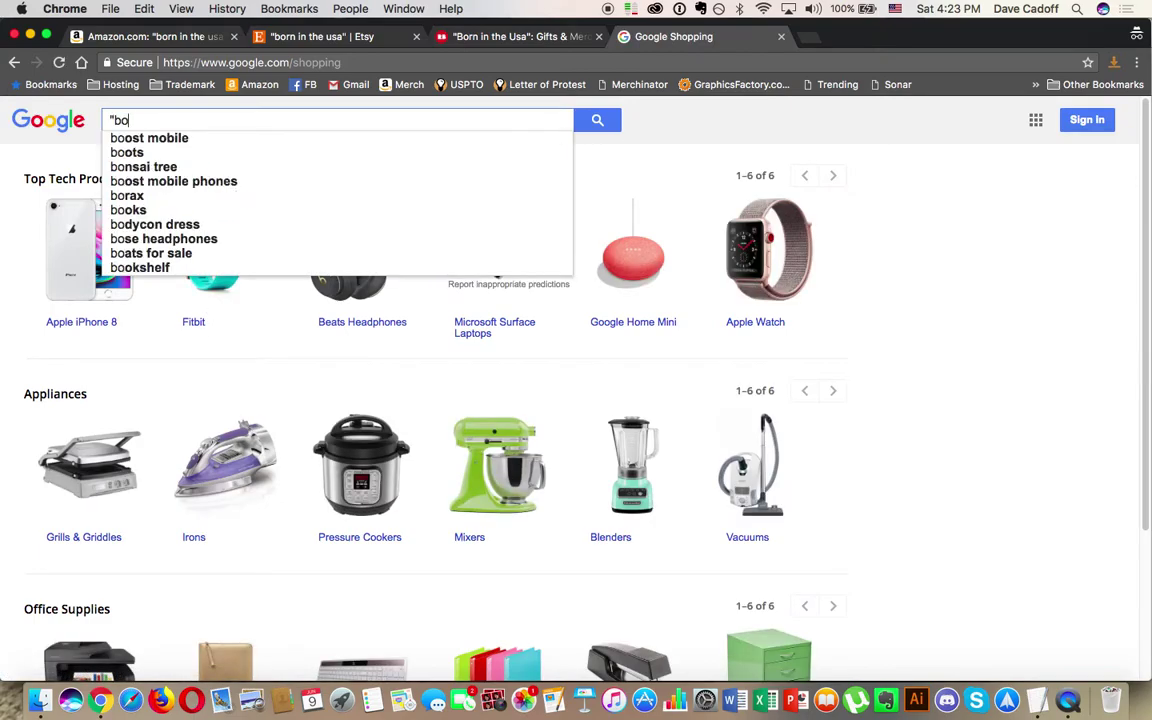
type("rn in the usa\"")
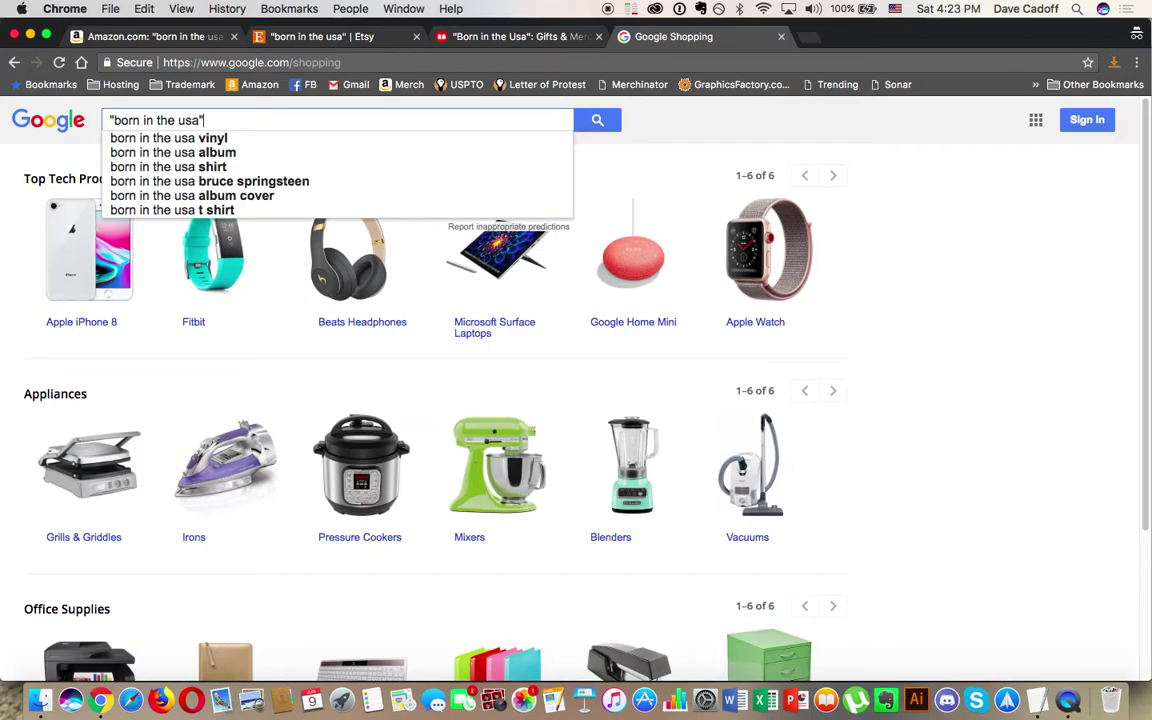
key("Return")
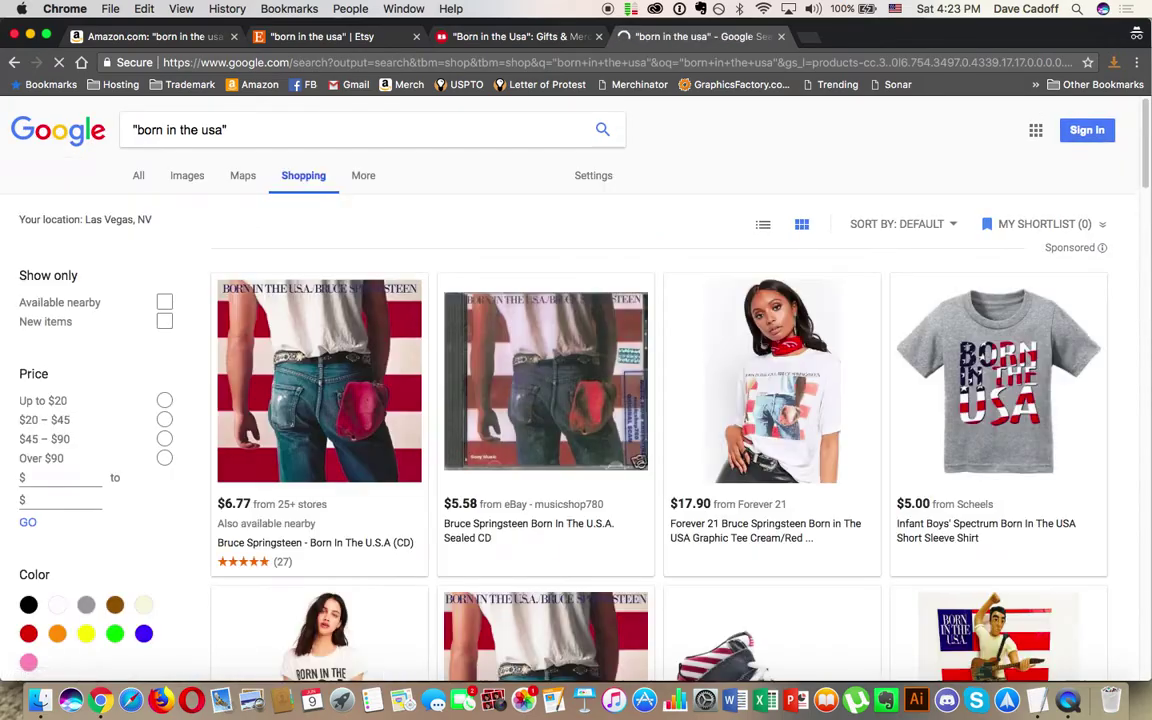
scroll(277, 255, "down", 15)
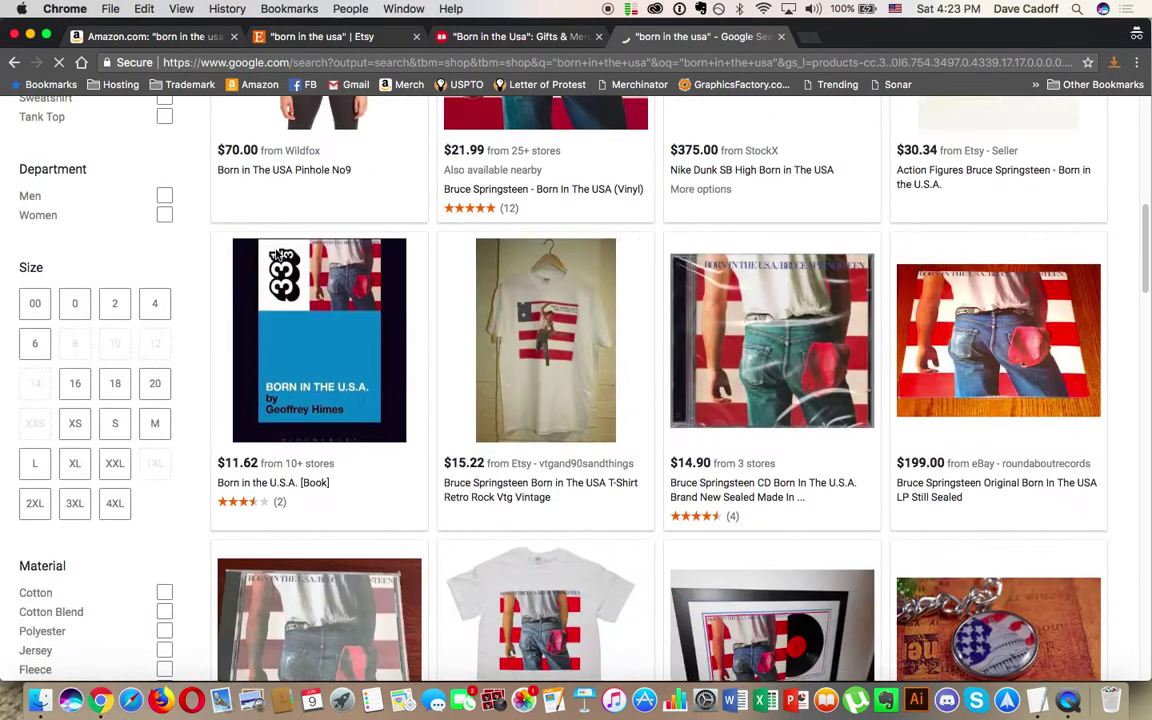
scroll(277, 255, "down", 20)
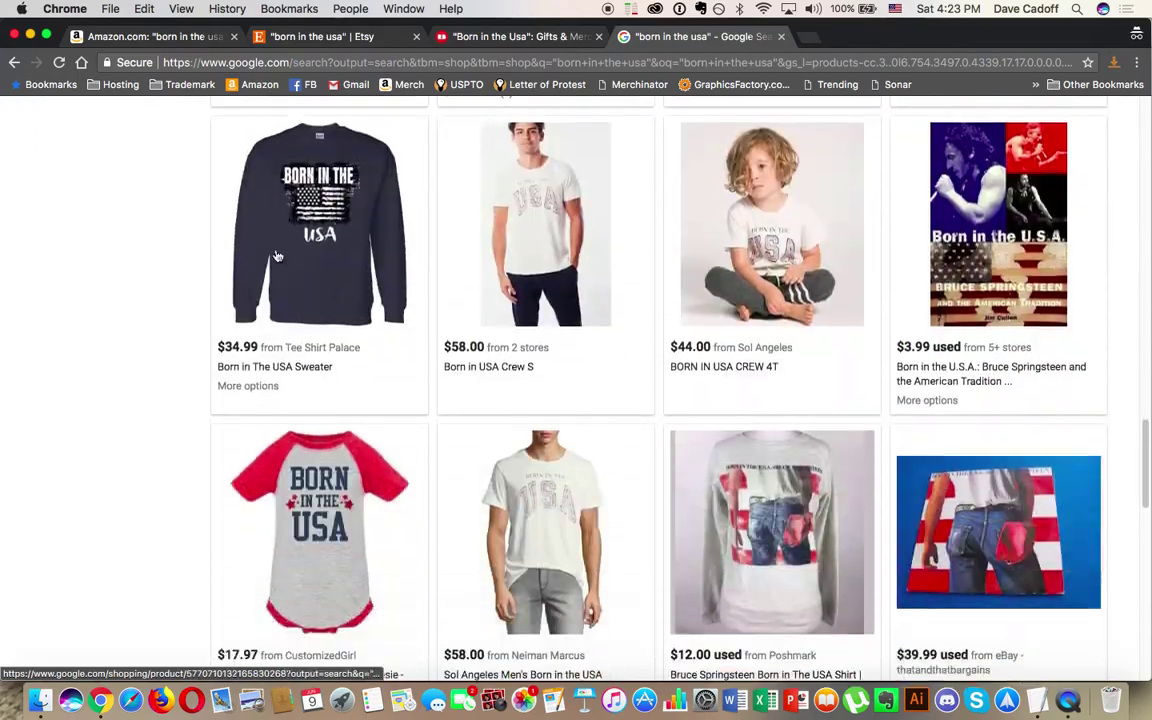
scroll(277, 255, "up", 5)
scroll(277, 255, "up", 20)
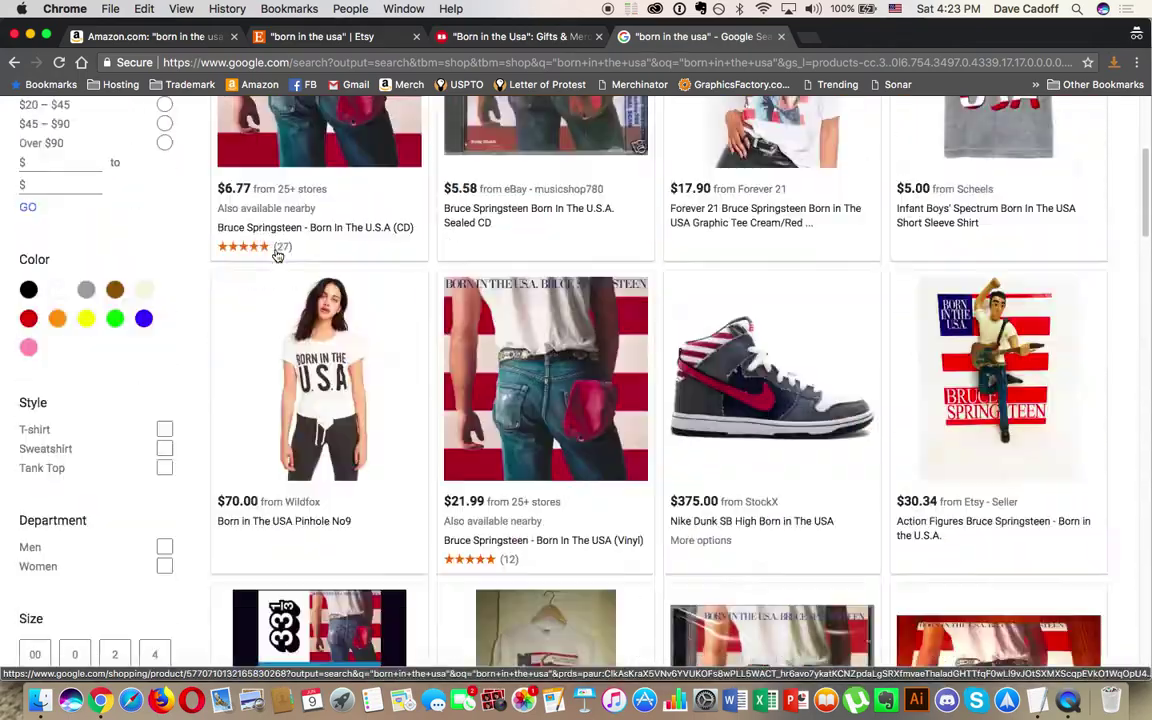
Step: Refine the query to 'born in the usa' apparel and scroll through the results
type("apa")
type("ar")
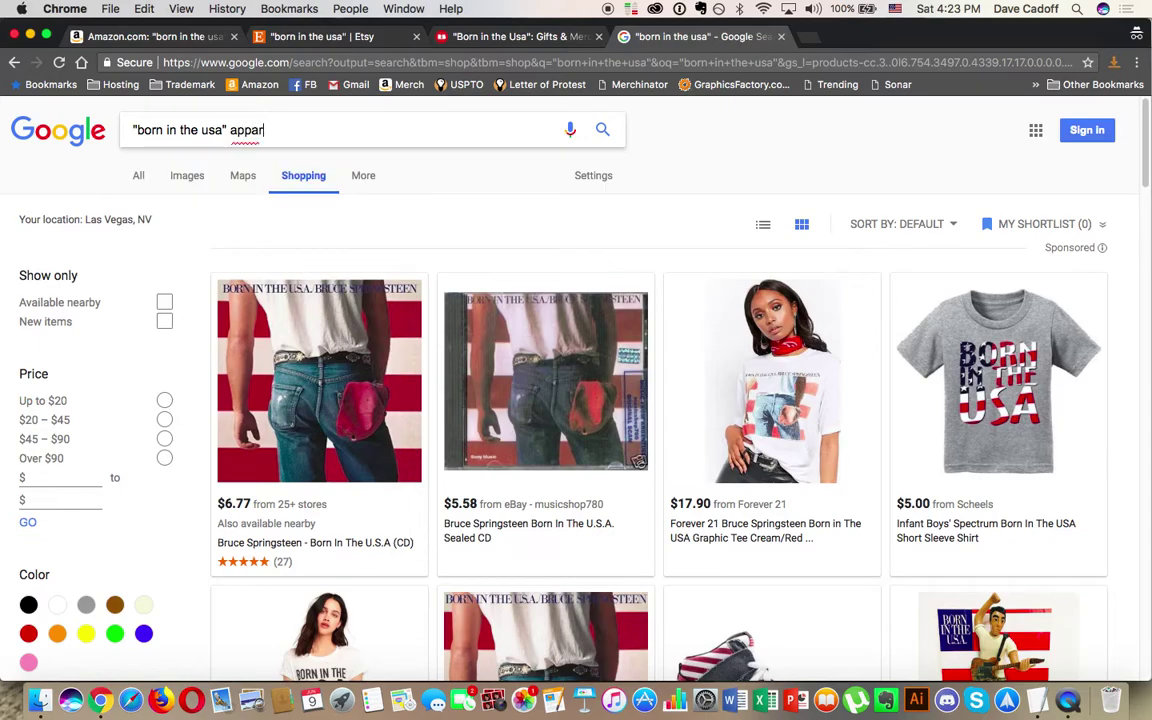
type("el")
key("Return")
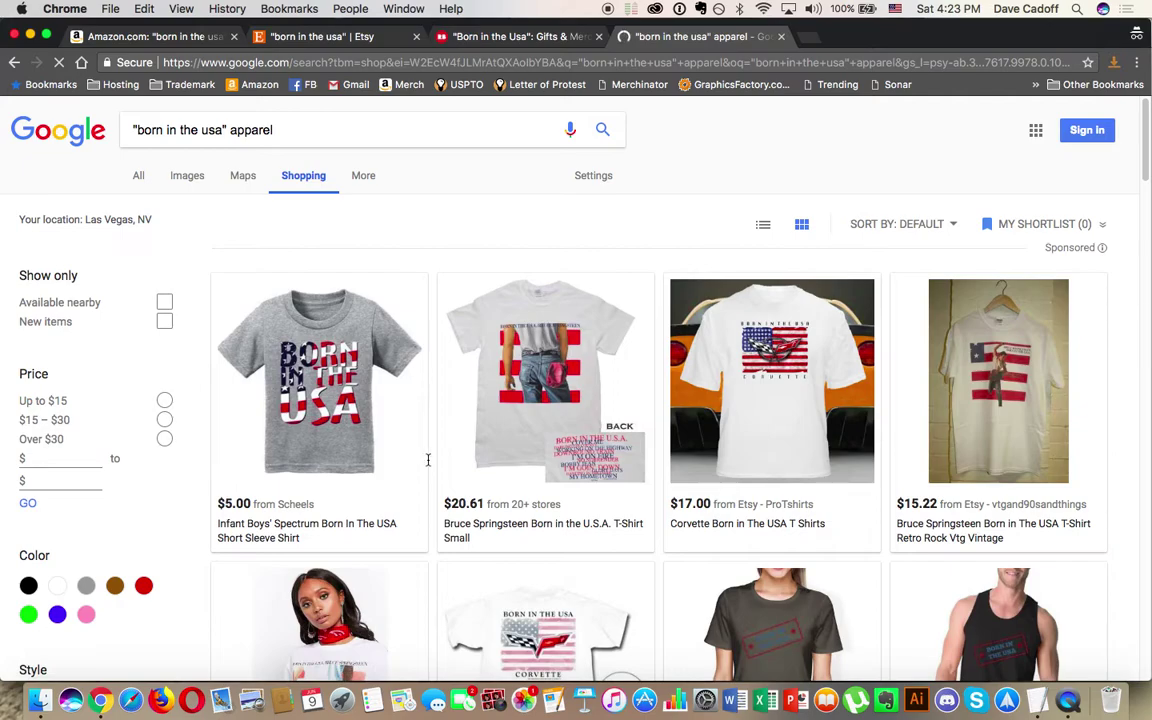
scroll(191, 517, "down", 15)
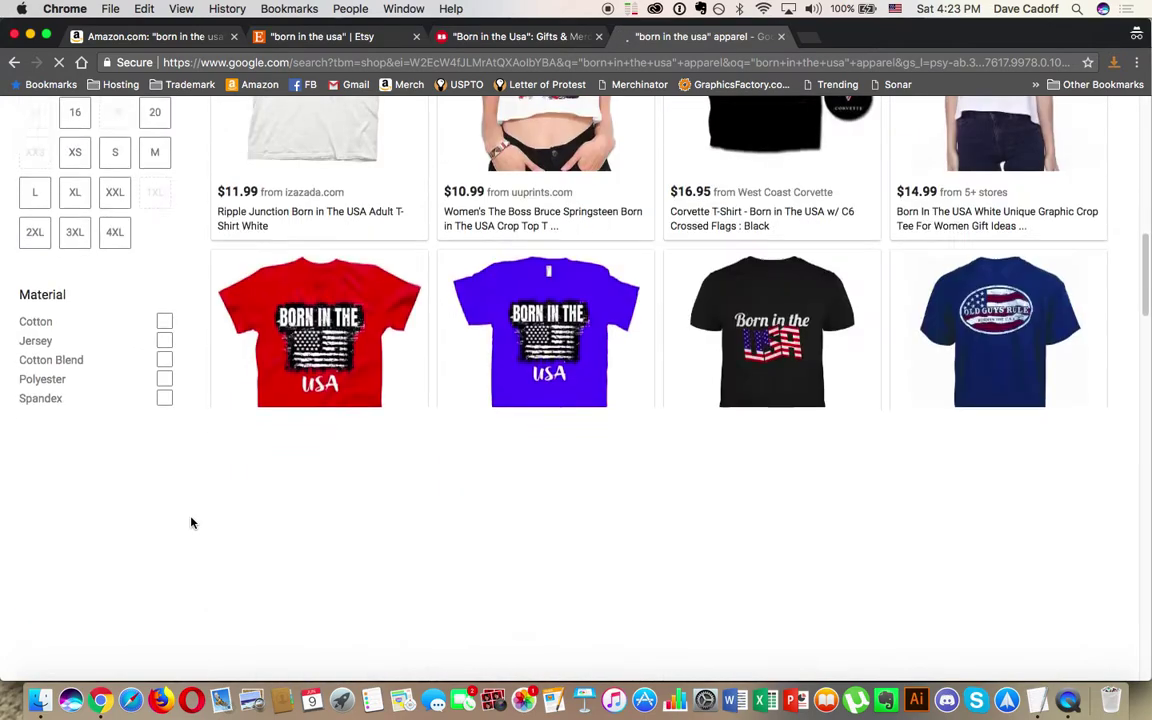
scroll(192, 521, "down", 10)
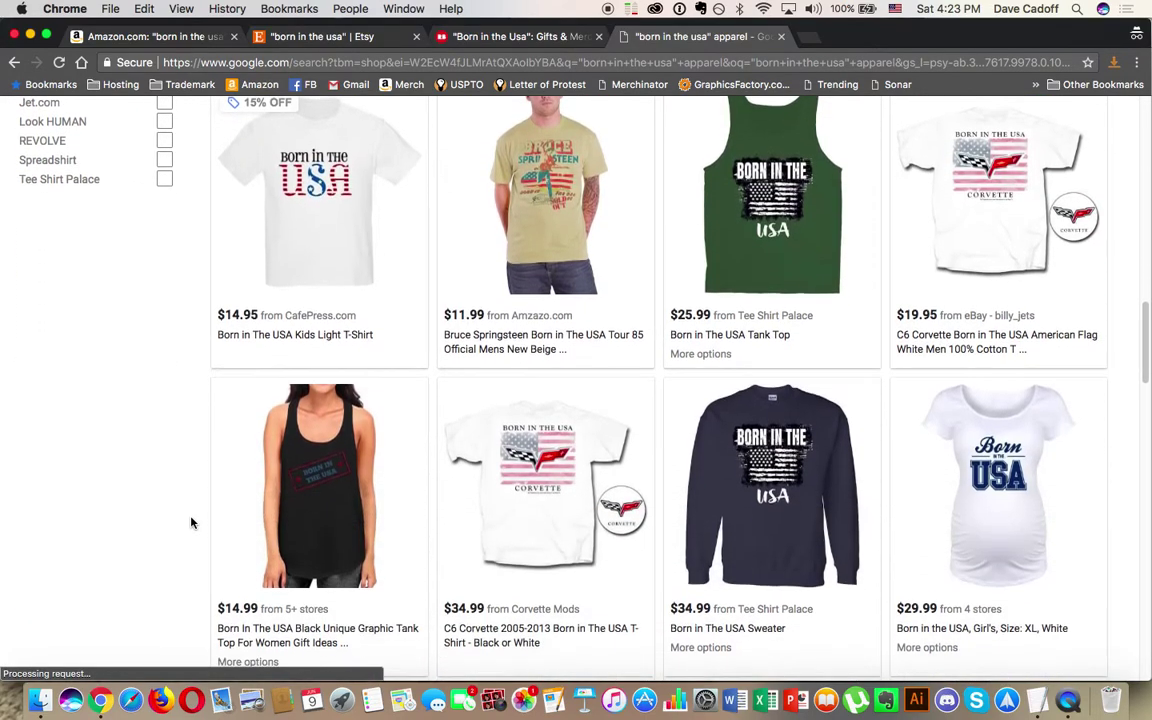
scroll(192, 521, "down", 8)
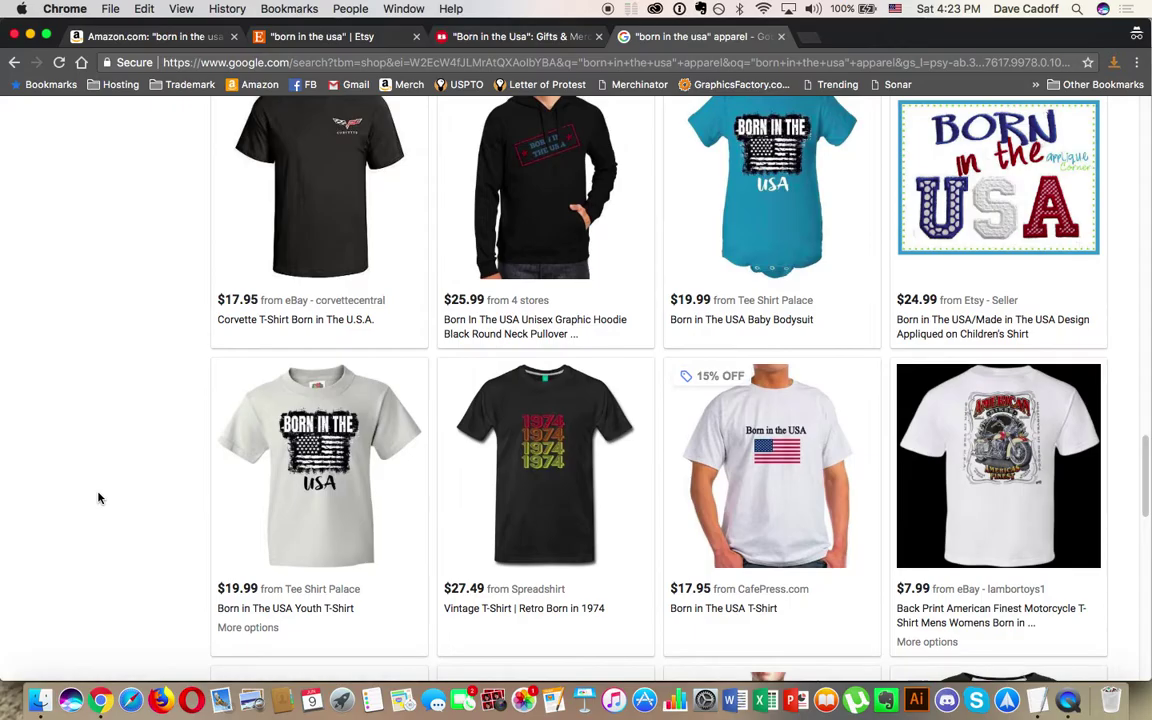
scroll(98, 497, "down", 9)
scroll(98, 497, "up", 20)
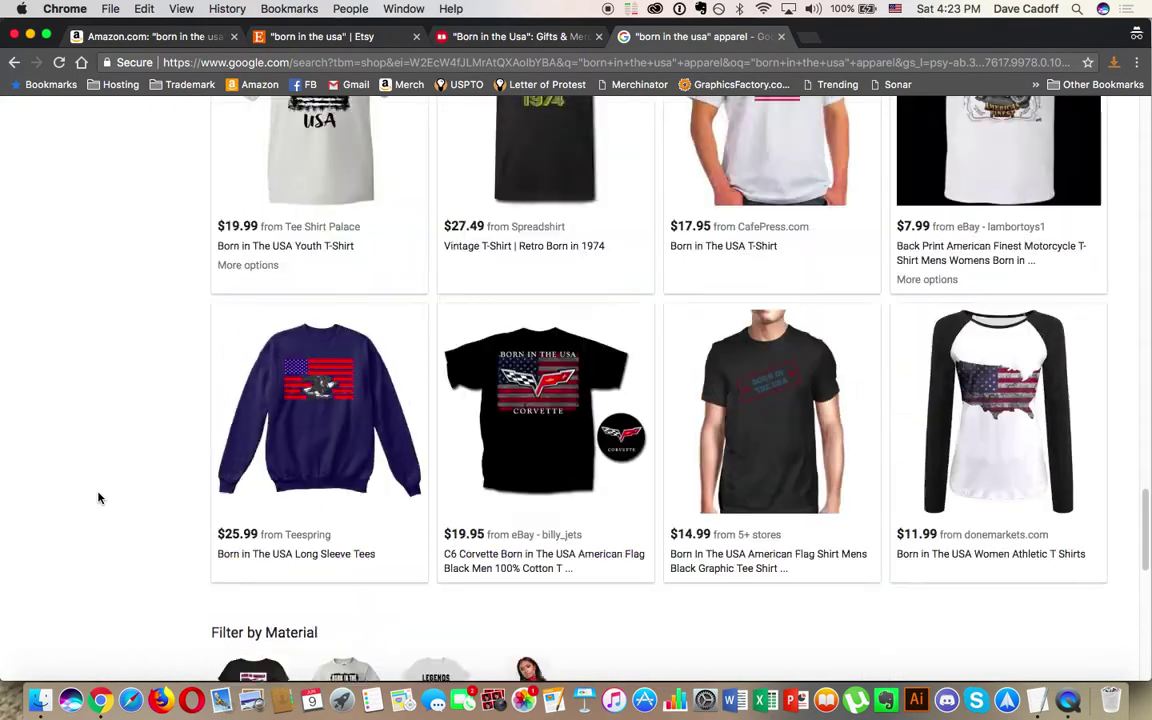
scroll(98, 497, "up", 10)
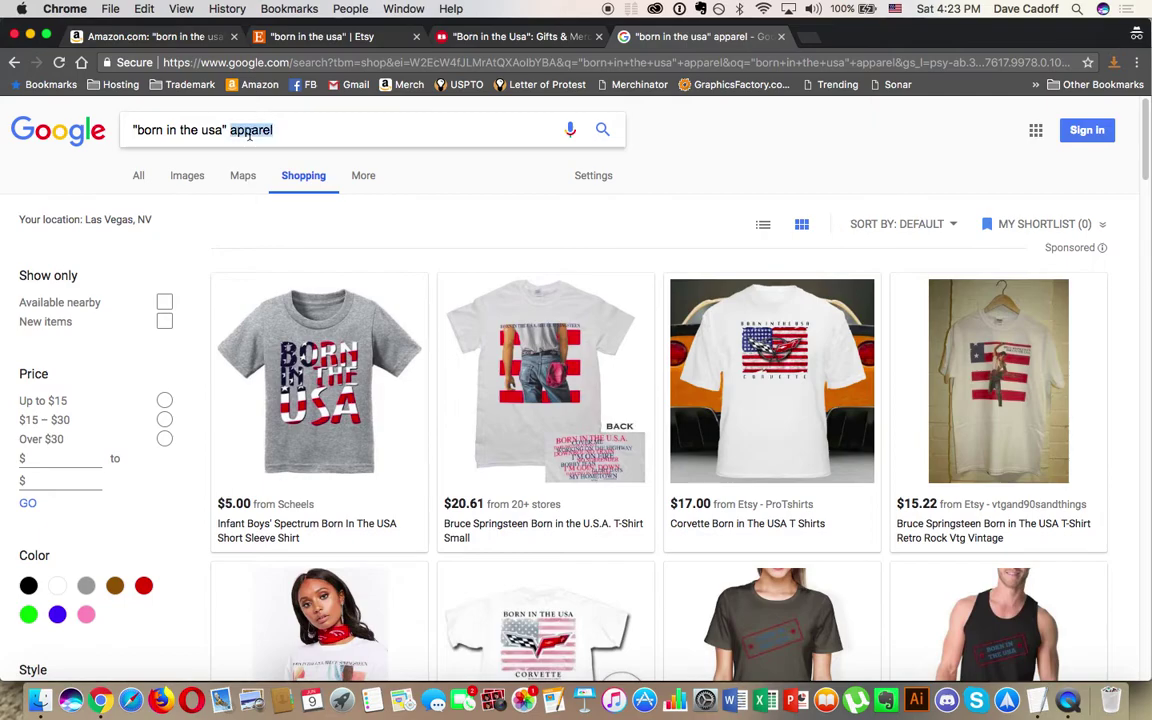
Step: Change the Google Shopping query to 'born in the usa' shirt and browse the results
type("sh")
key("Return")
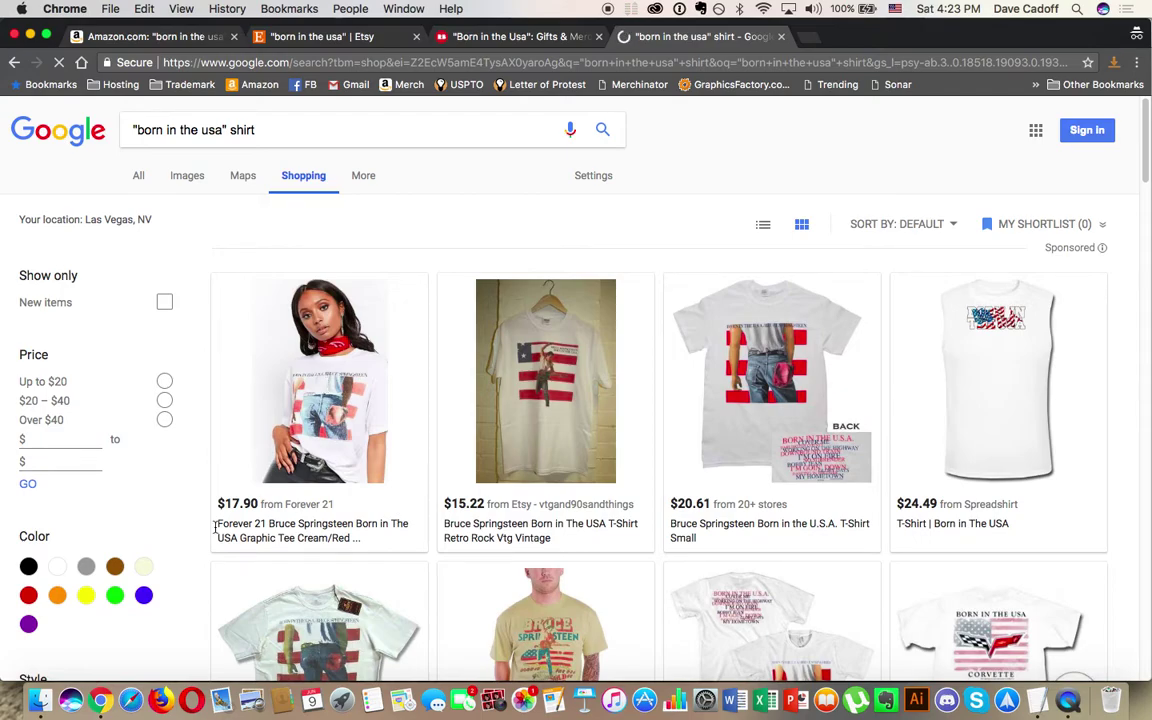
scroll(208, 531, "down", 3)
scroll(205, 533, "down", 13)
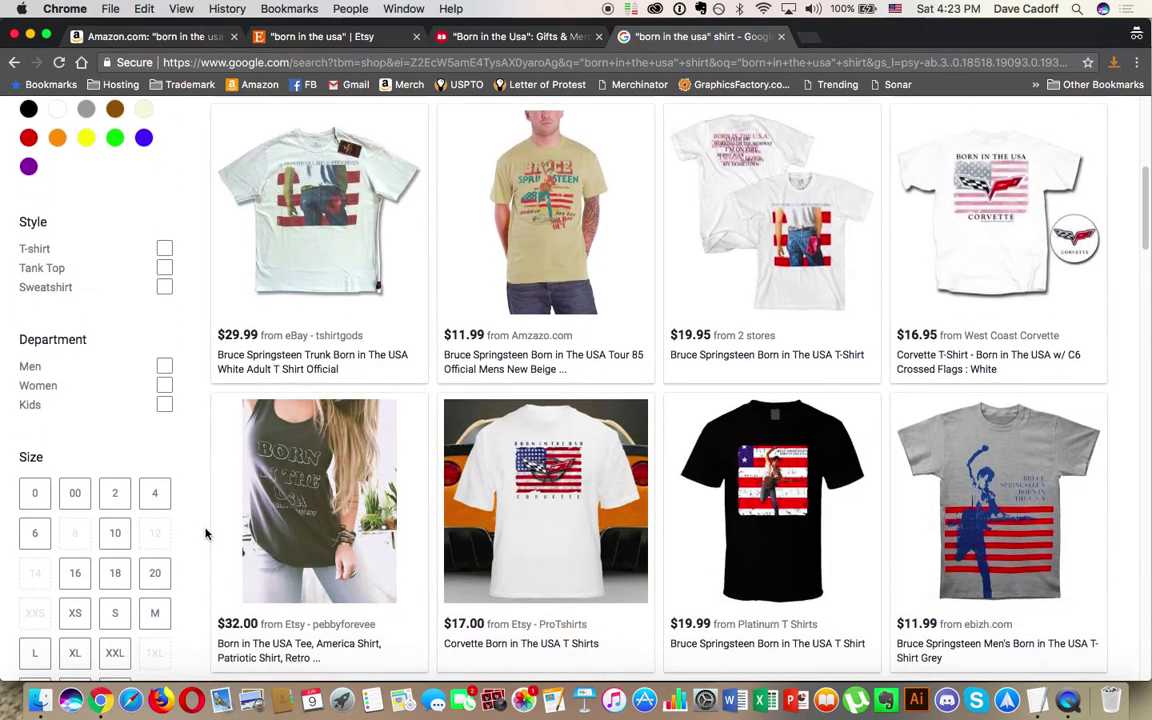
scroll(205, 533, "down", 17)
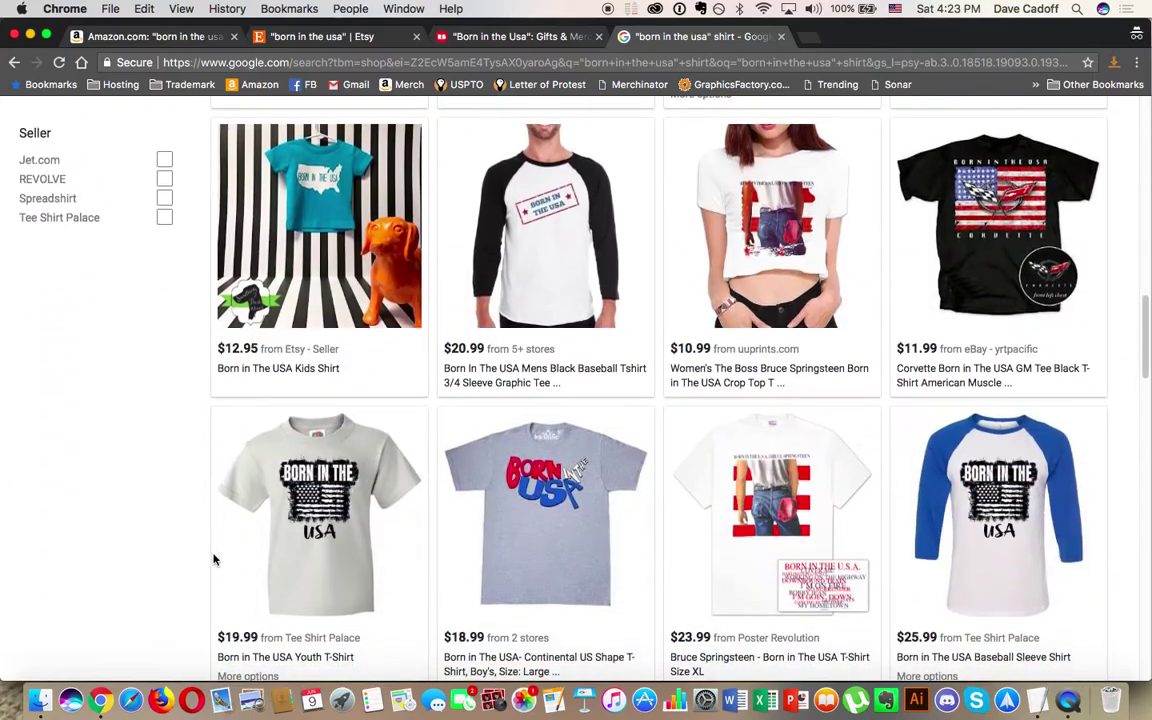
scroll(213, 560, "up", 20)
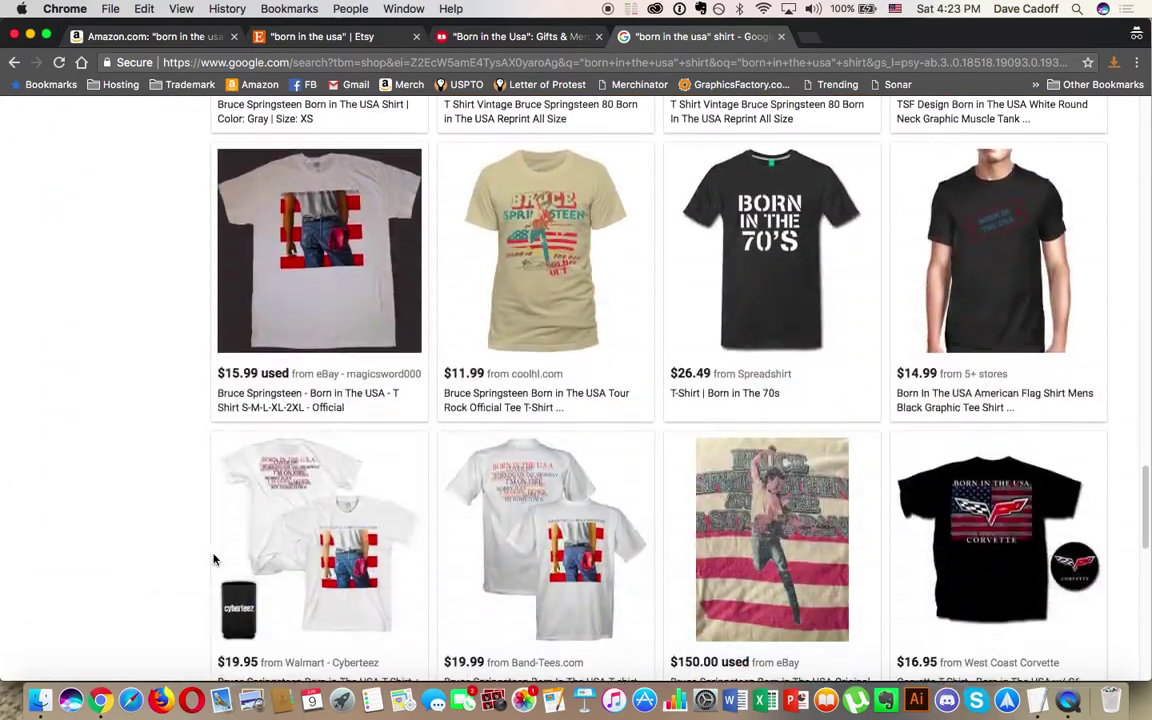
scroll(213, 560, "down", 1)
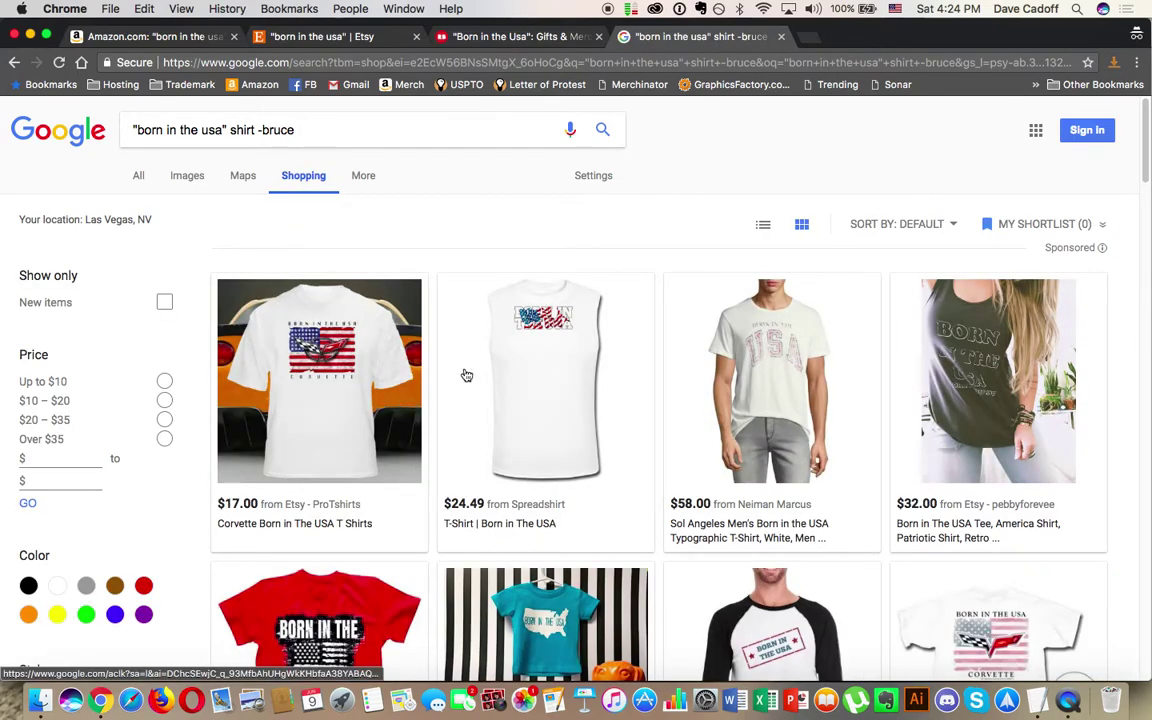
scroll(877, 425, "down", 5)
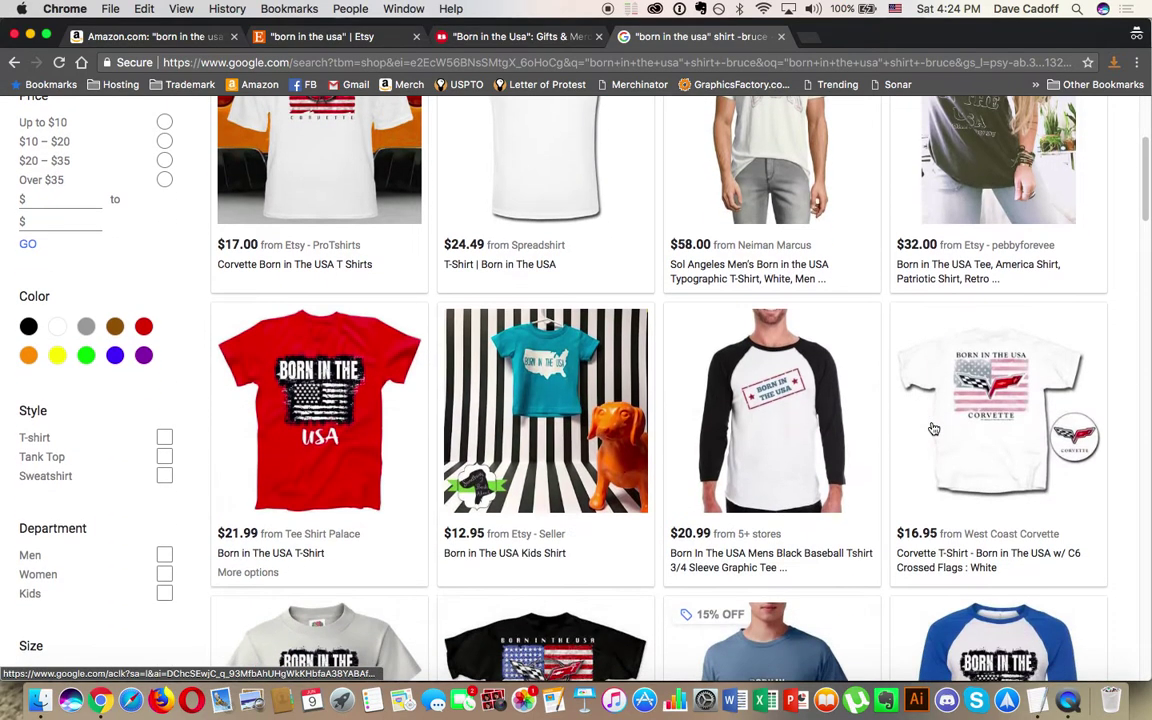
scroll(742, 448, "down", 8)
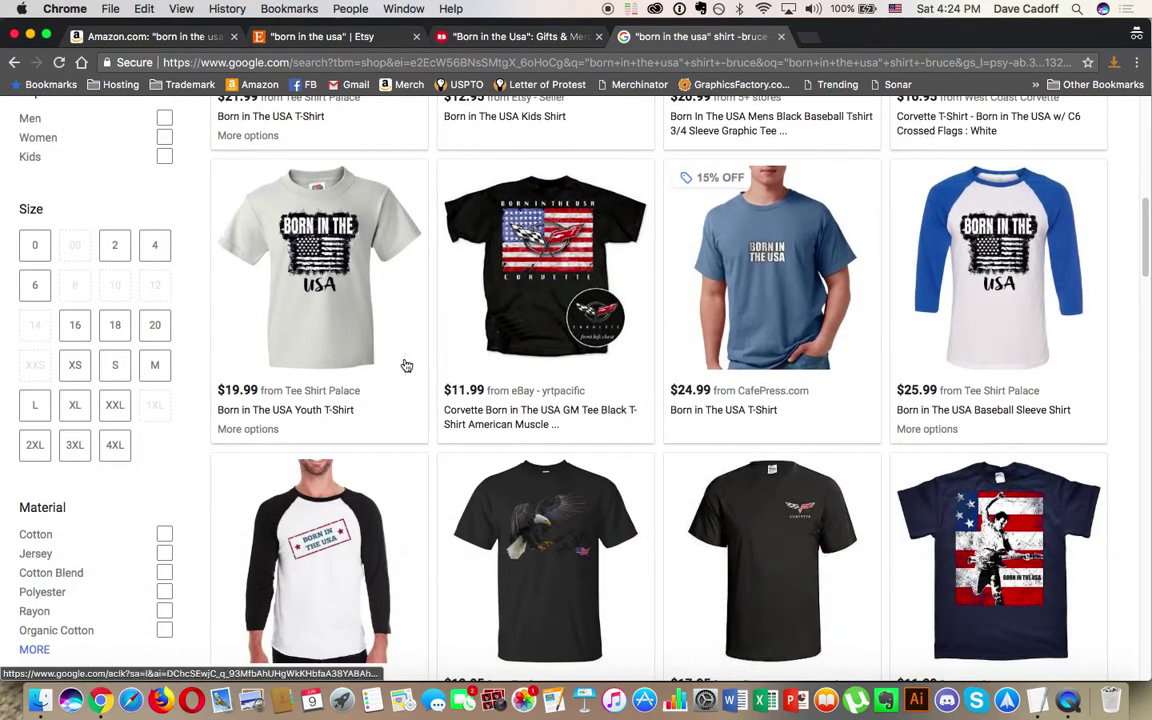
scroll(327, 323, "down", 5)
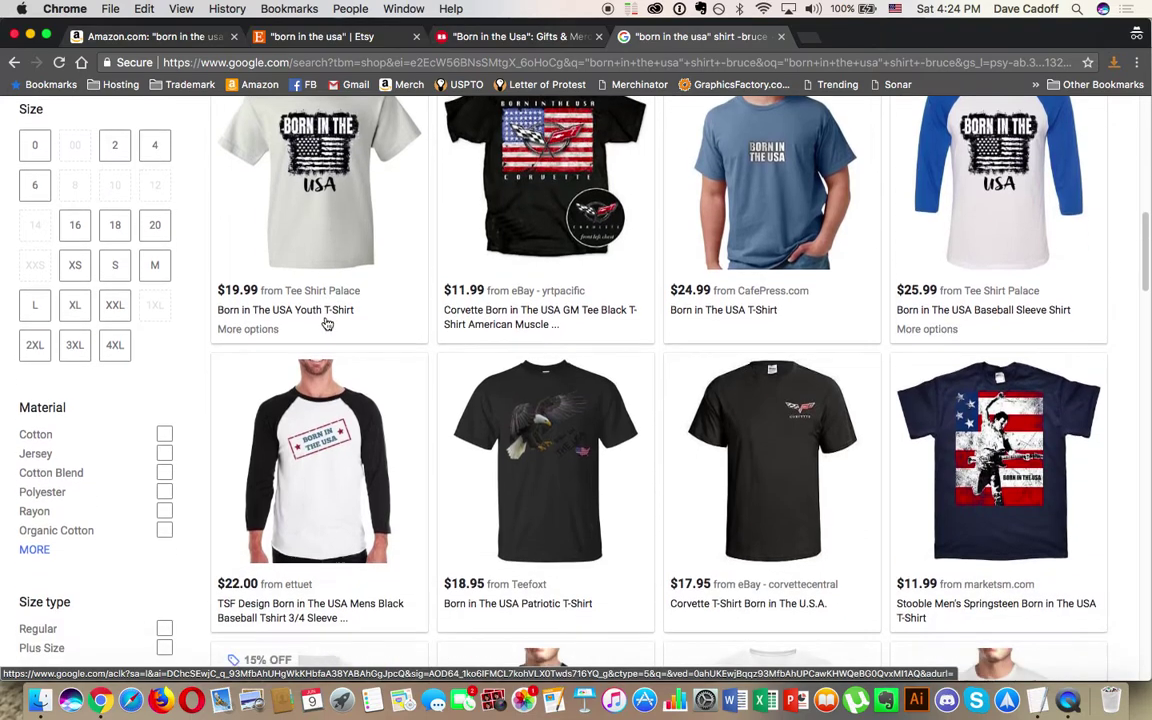
scroll(327, 323, "down", 8)
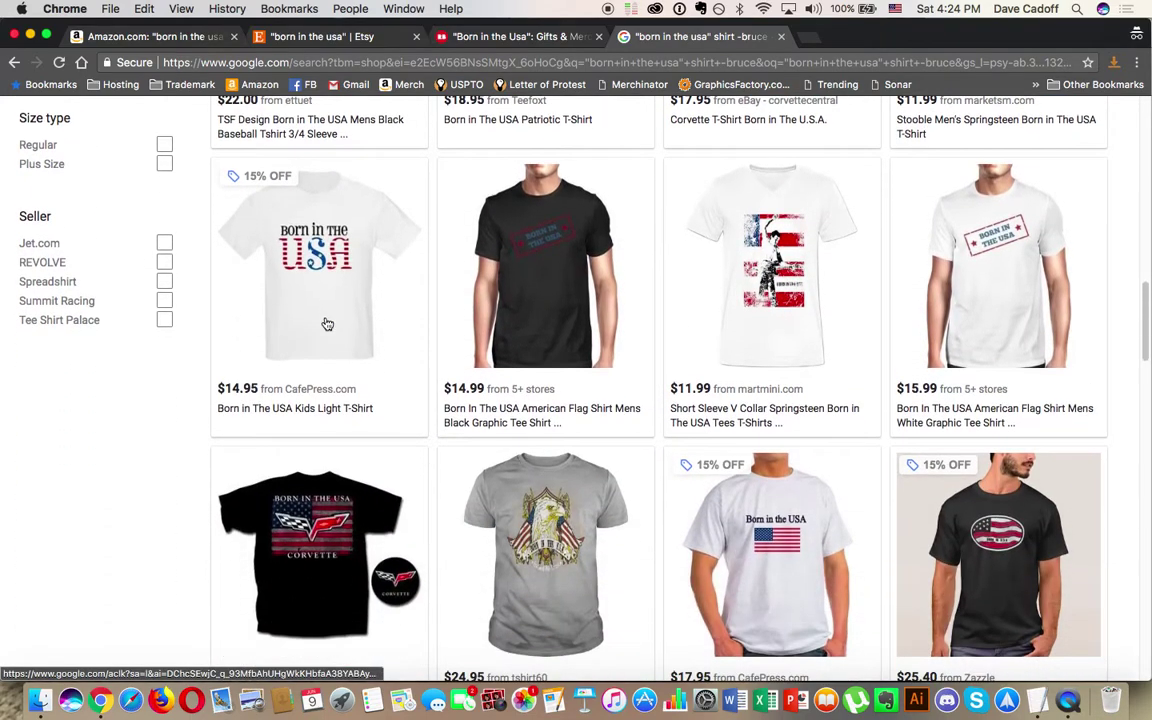
scroll(327, 323, "down", 9)
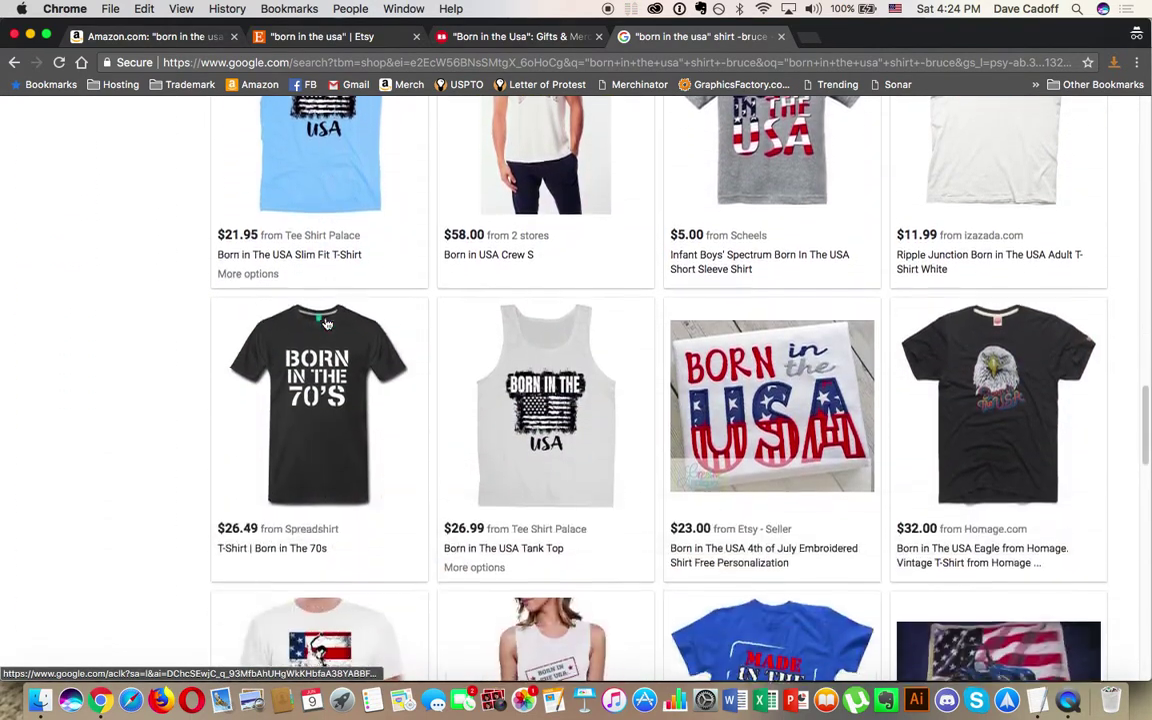
scroll(327, 323, "down", 4)
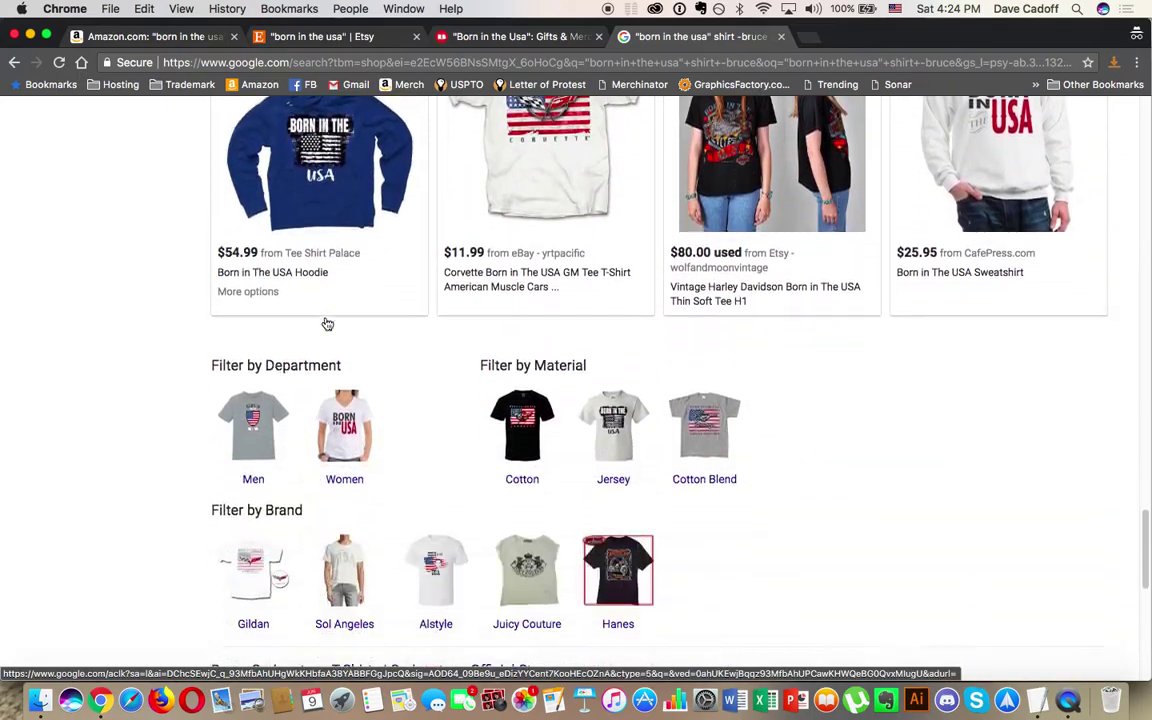
scroll(327, 323, "up", 20)
scroll(327, 323, "up", 3)
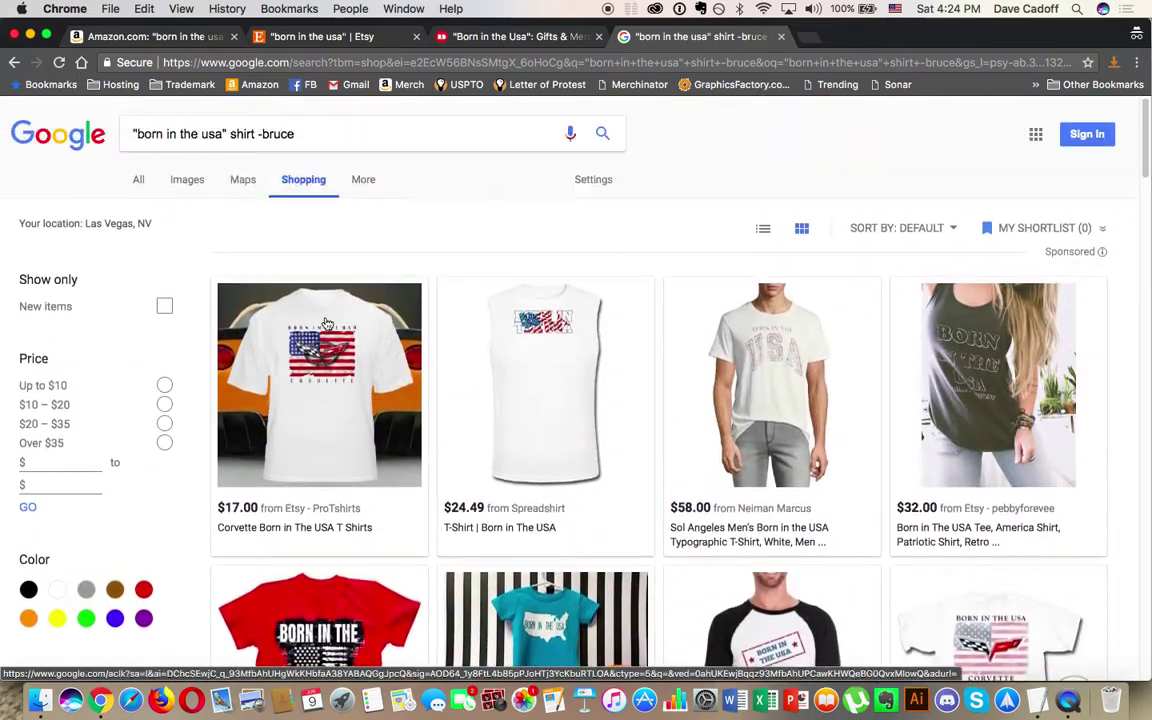
Step: Capture the full shirt results page and open it in Preview as a three-page PDF
left_click(1136, 62)
left_click(1074, 94)
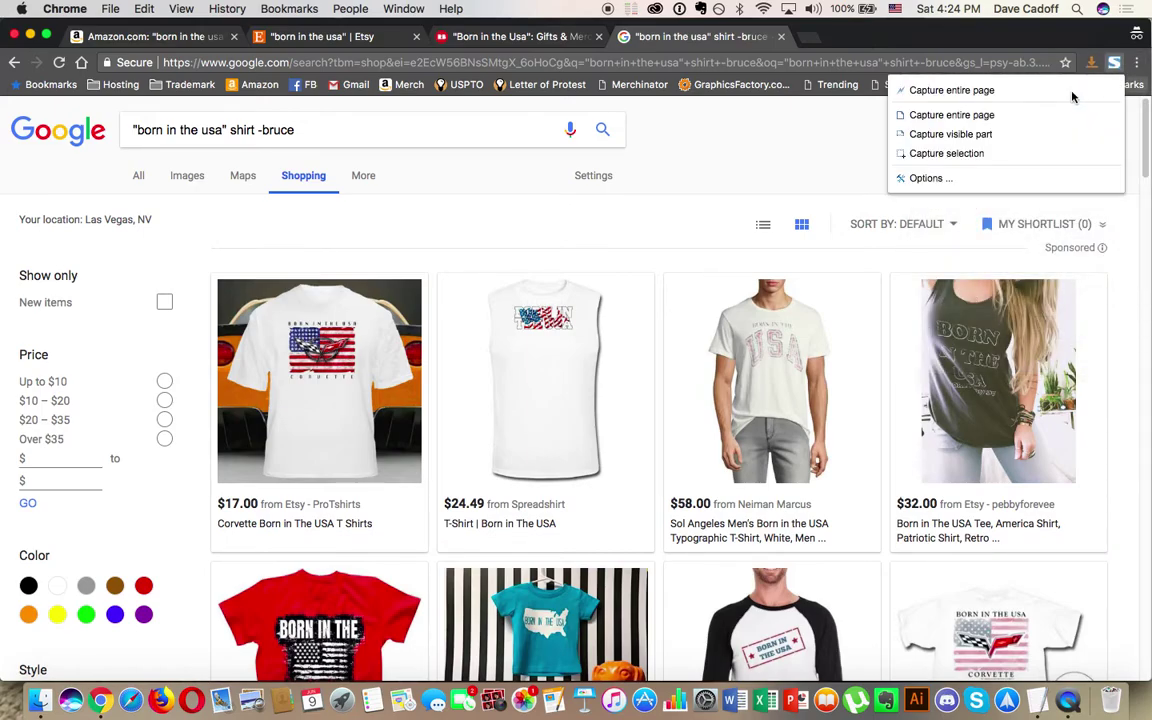
left_click(1116, 114)
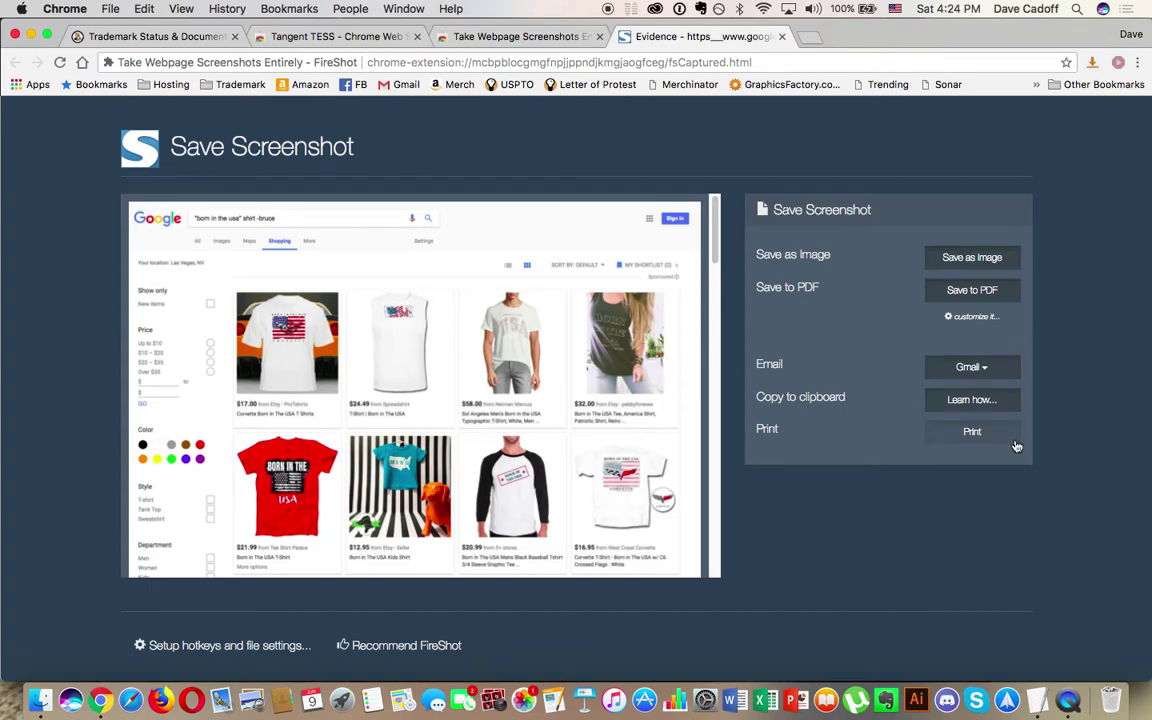
left_click(973, 434)
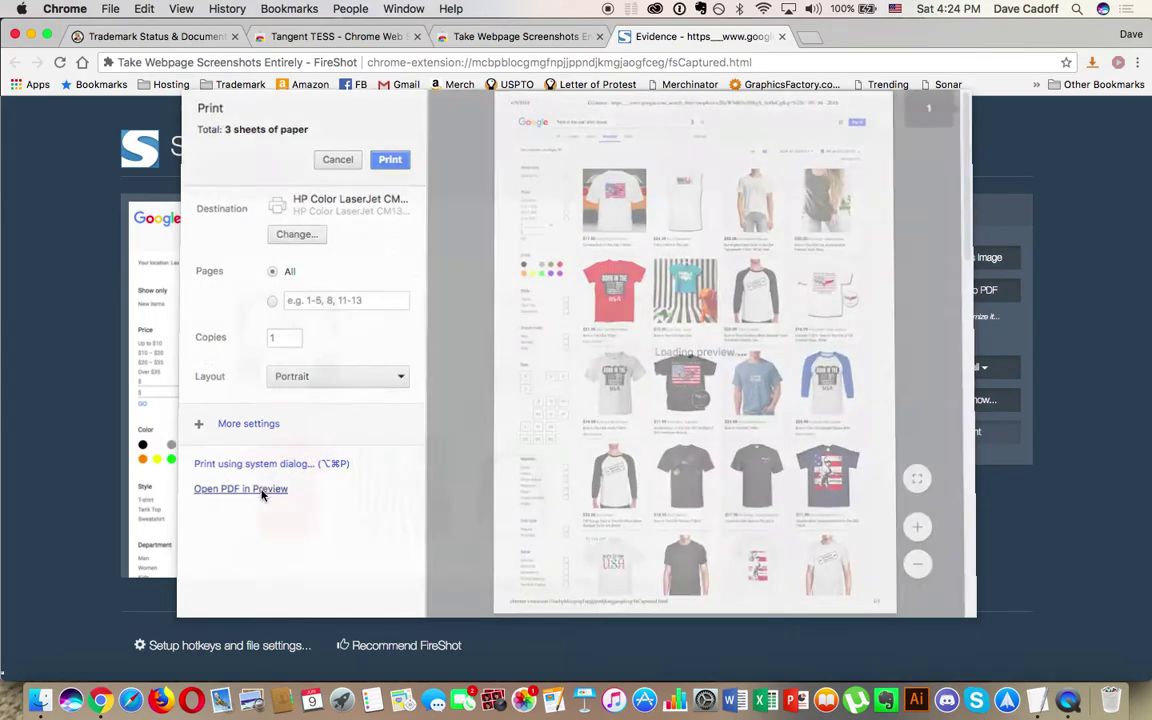
left_click(260, 491)
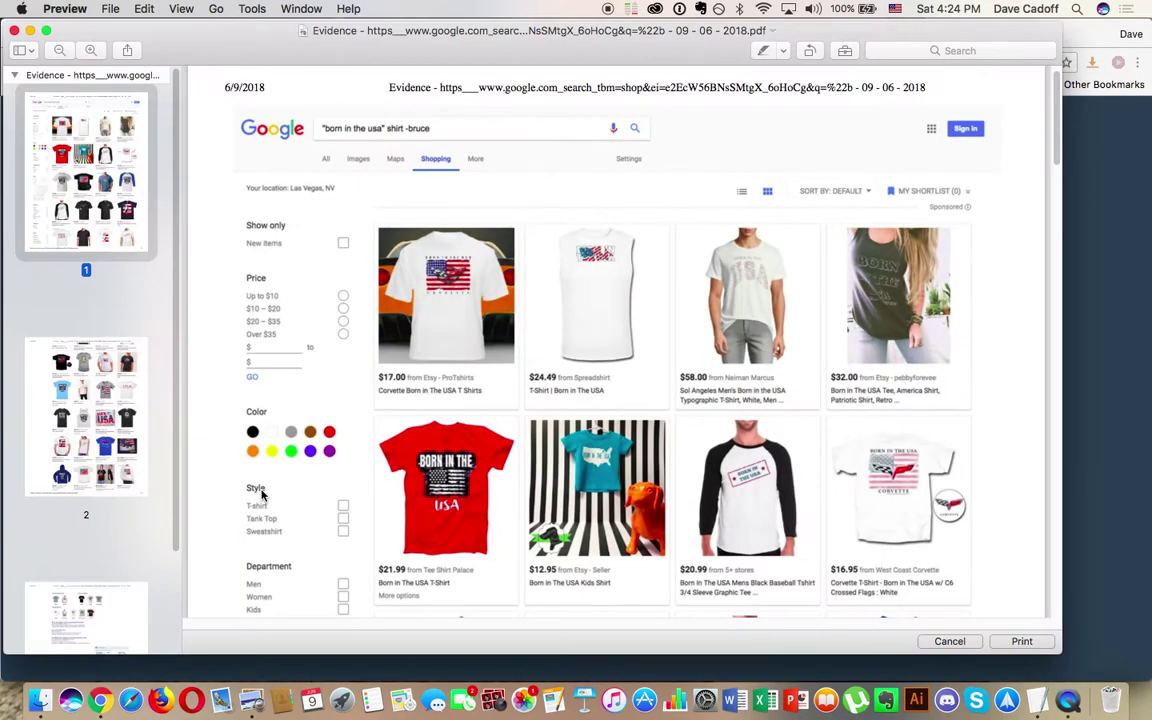
Step: Save the three-page Google Shopping evidence PDF to the Desktop and close Preview
scroll(63, 391, "down", 3)
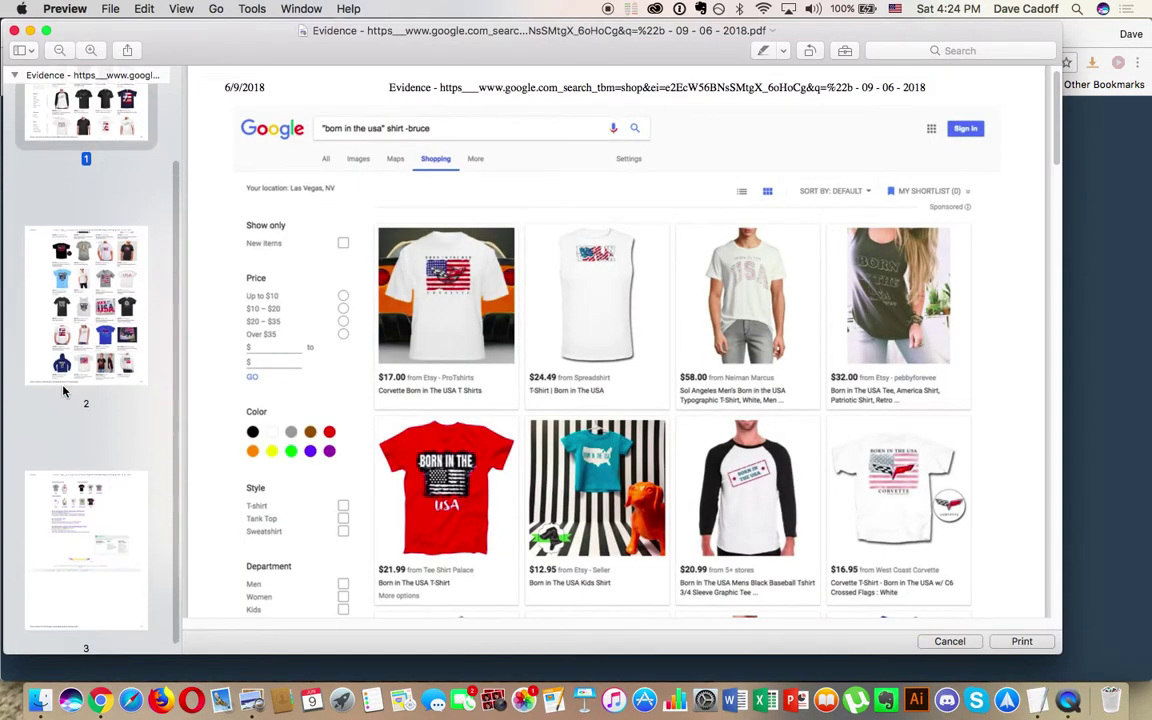
scroll(63, 391, "up", 3)
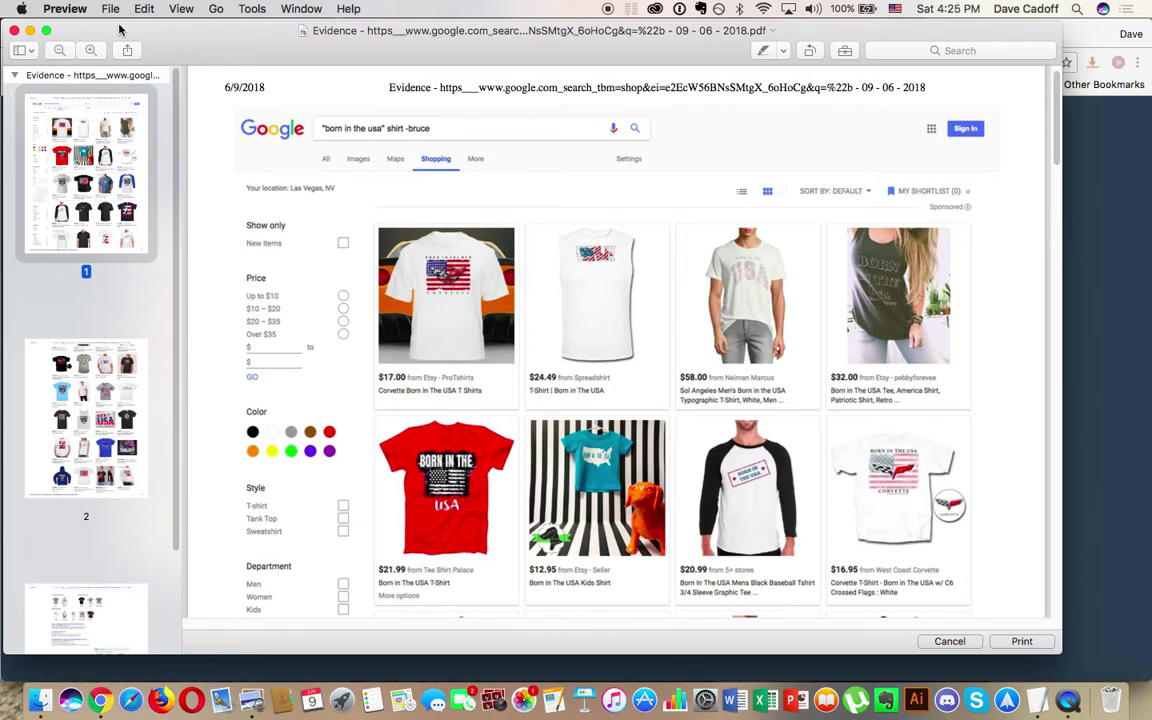
left_click(108, 9)
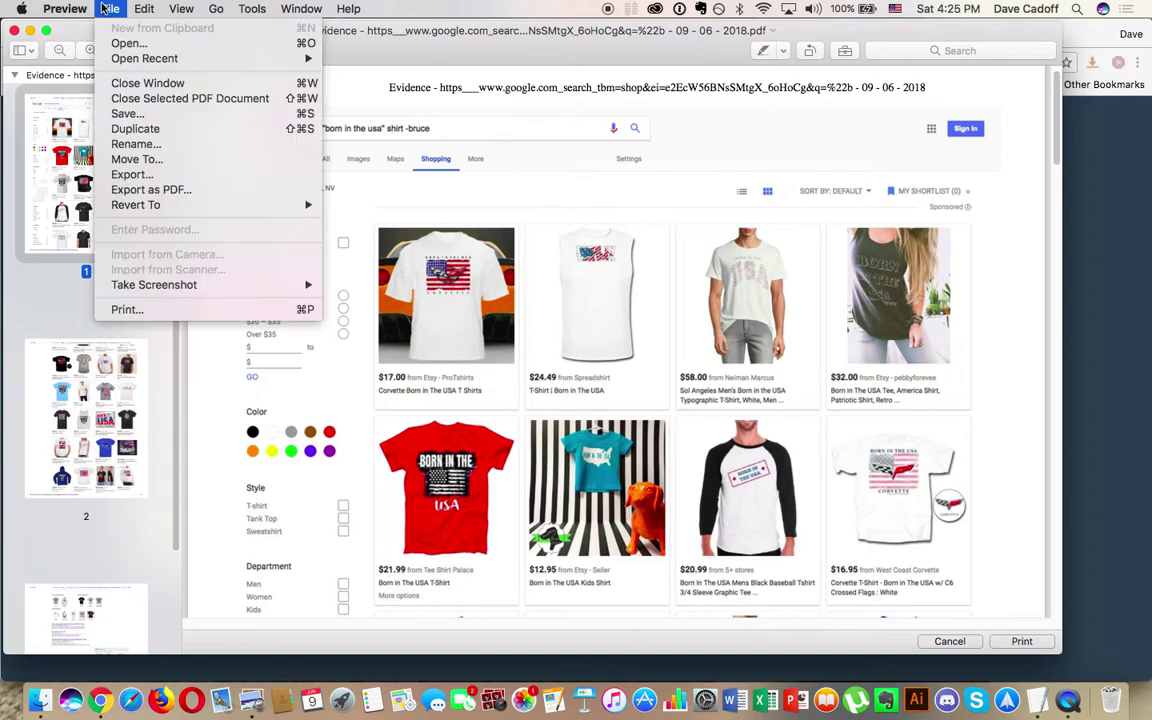
left_click(129, 118)
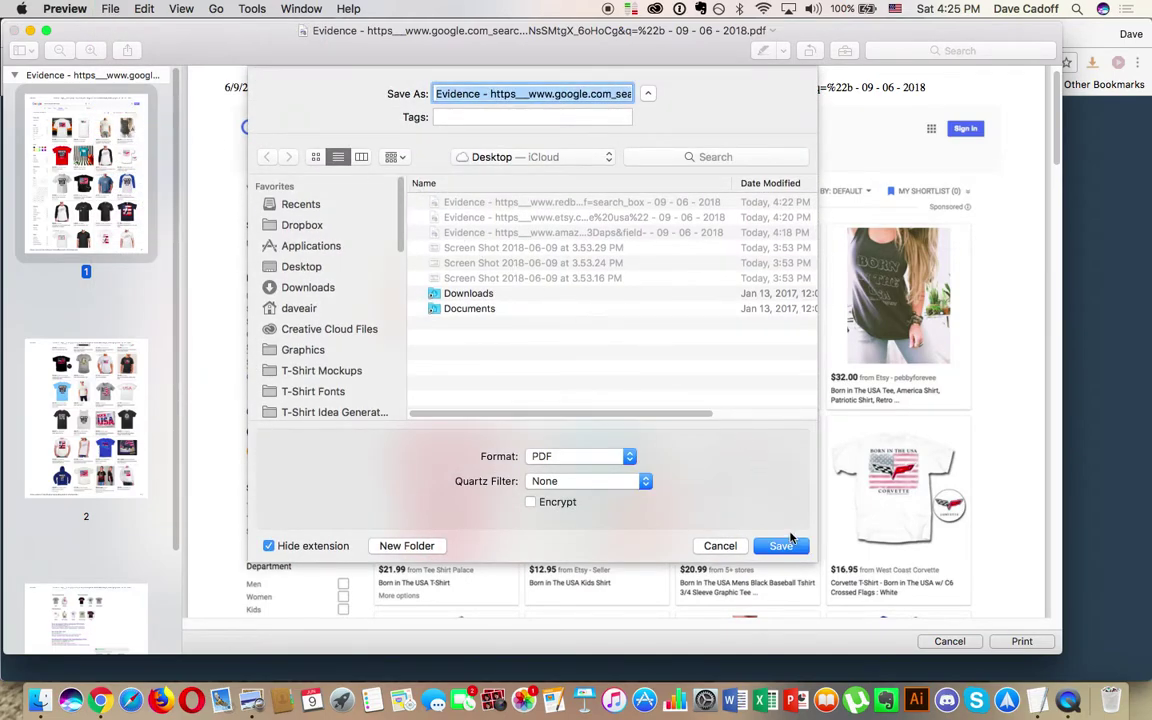
left_click(782, 545)
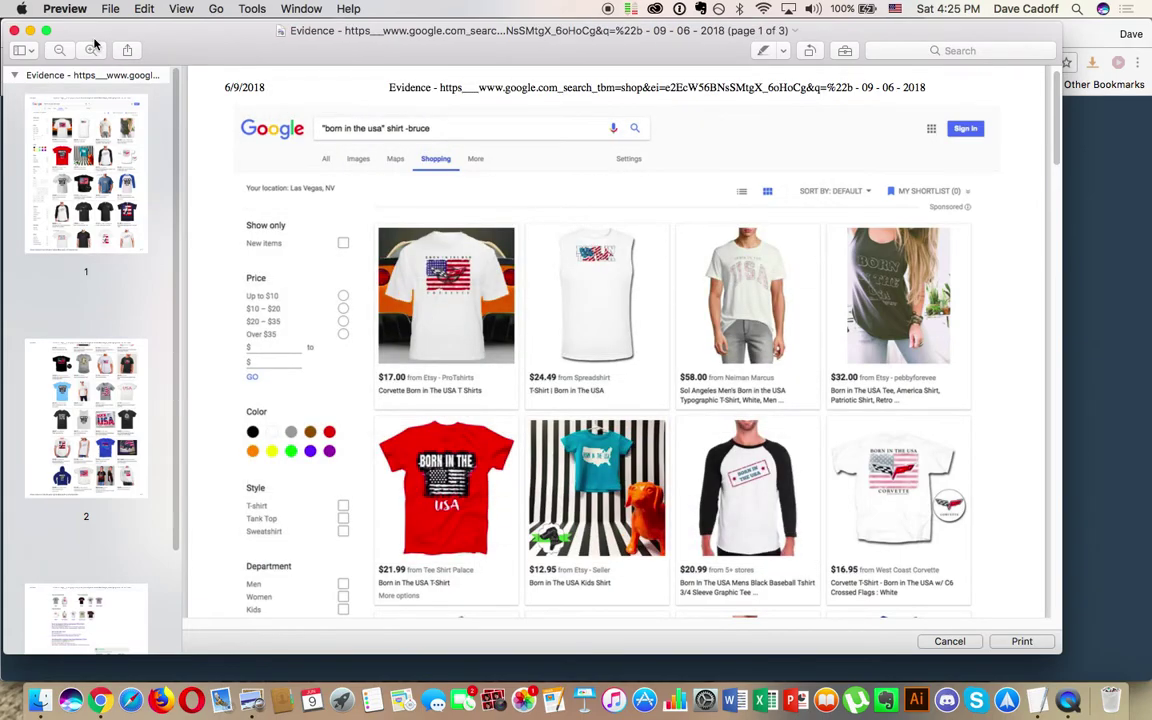
left_click(15, 31)
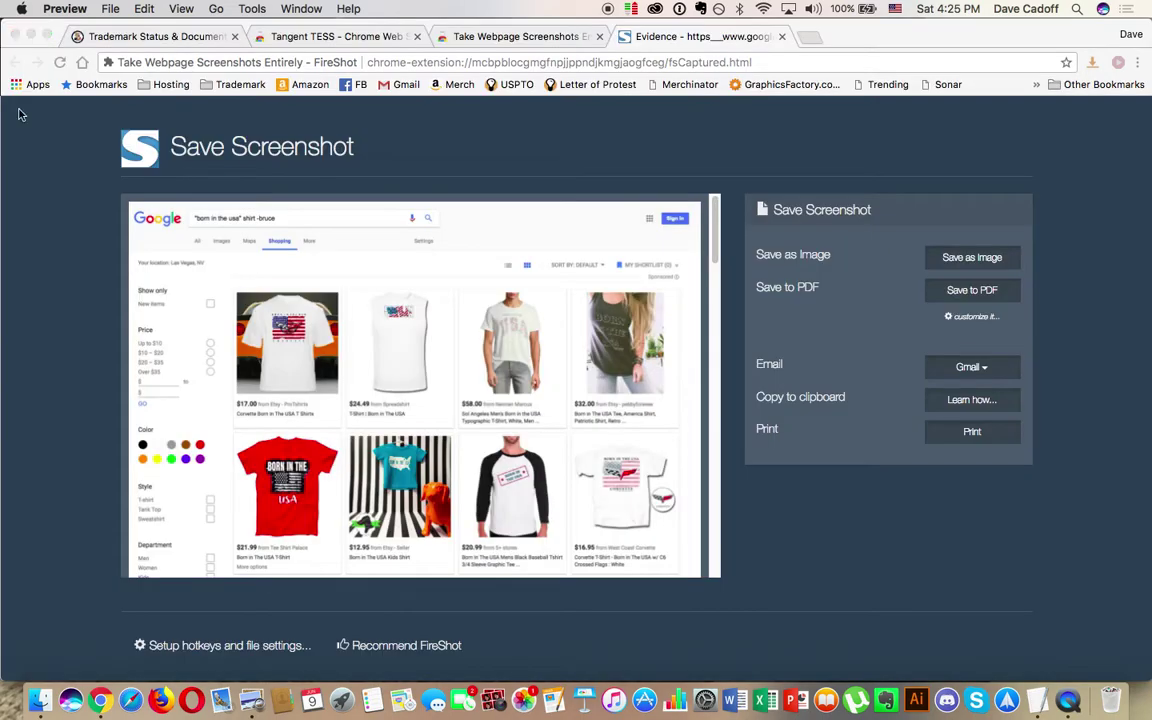
Step: Close the Evidence tab and hide Chrome to reveal Finder and the TextEdit draft
left_click(783, 37)
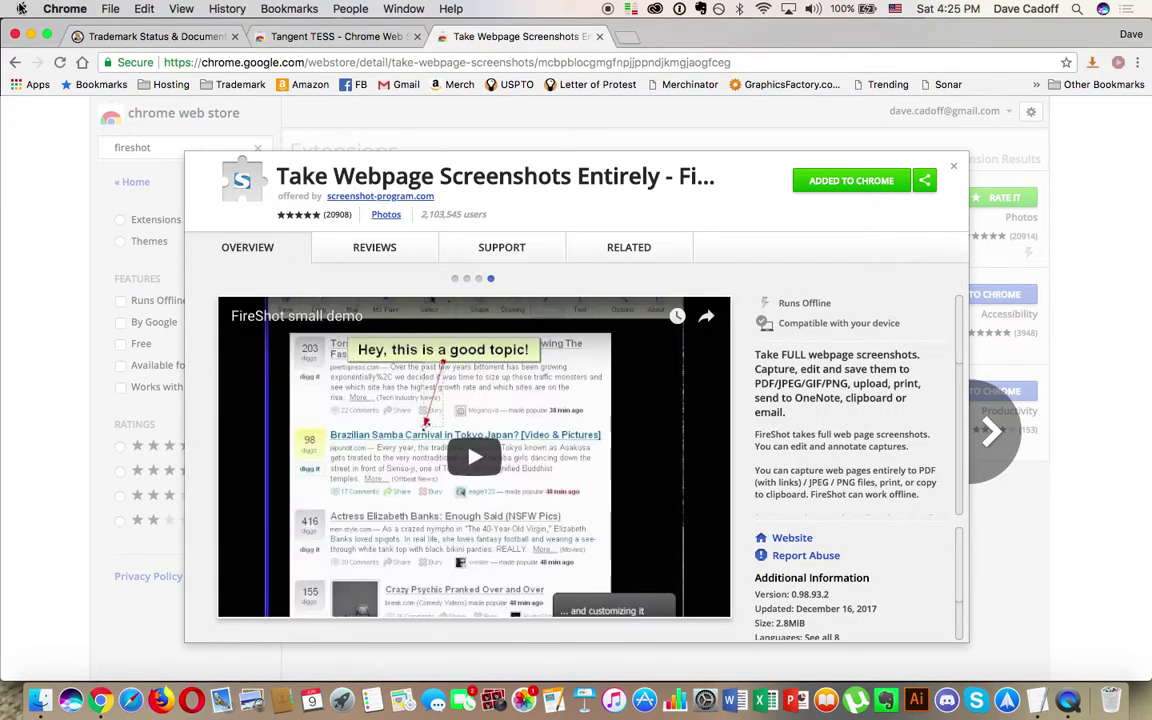
left_click(20, 8)
mouse_move(64, 8)
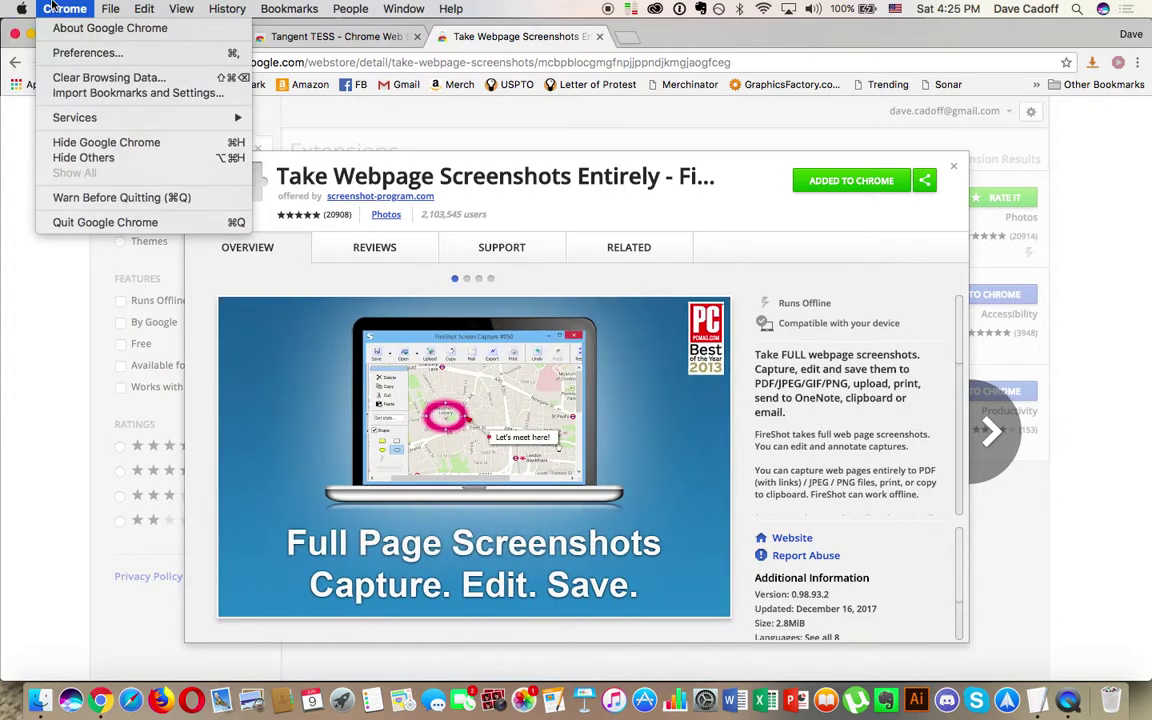
left_click(66, 142)
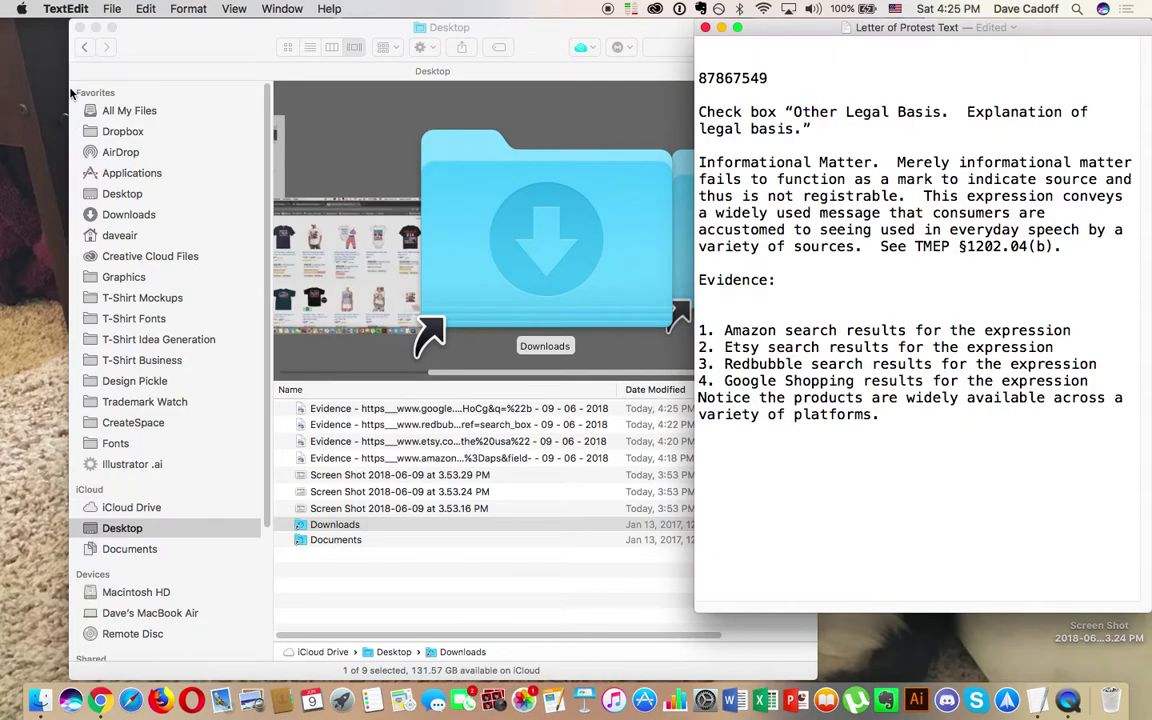
Step: Close the Finder window, centre the Letter of Protest Text notes, and switch back to Chrome
left_click(80, 28)
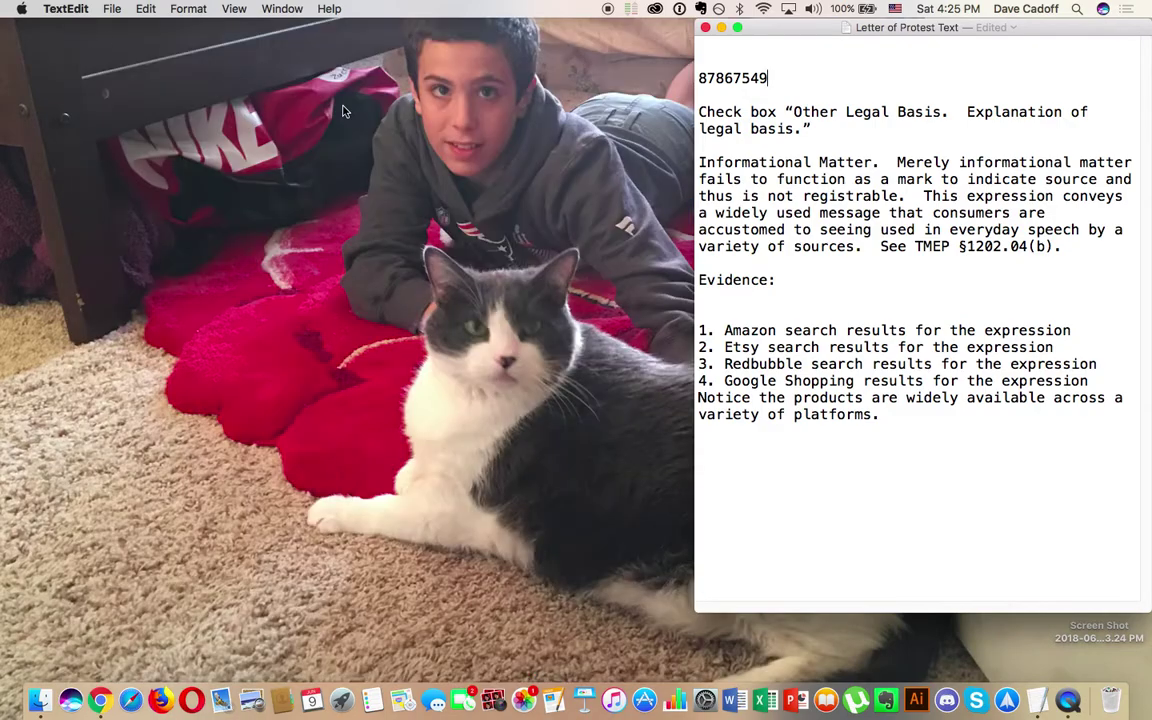
left_click_drag(828, 31, 38, 30)
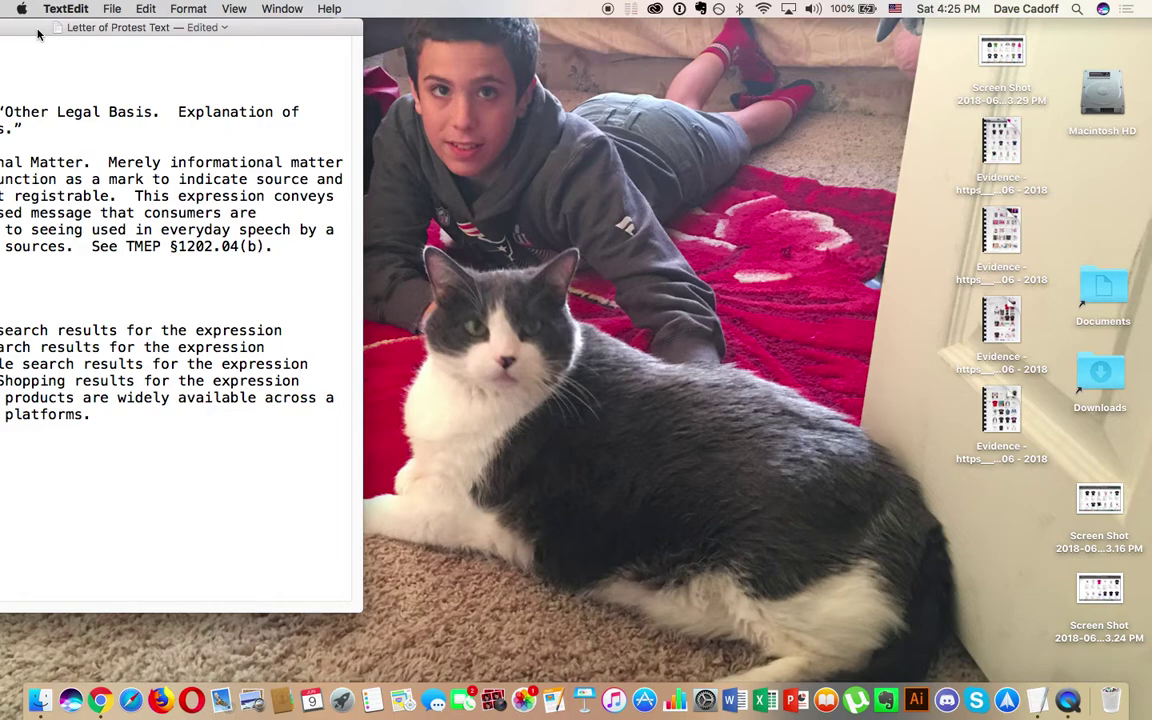
left_click_drag(38, 34, 620, 6)
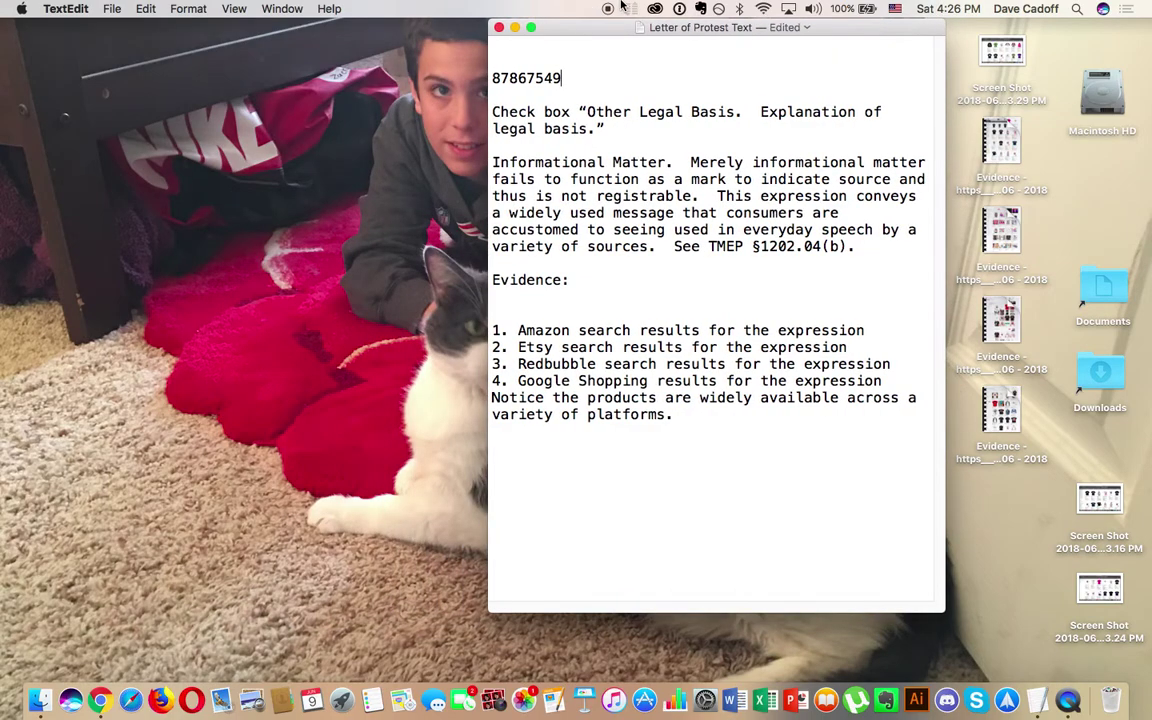
left_click(99, 700)
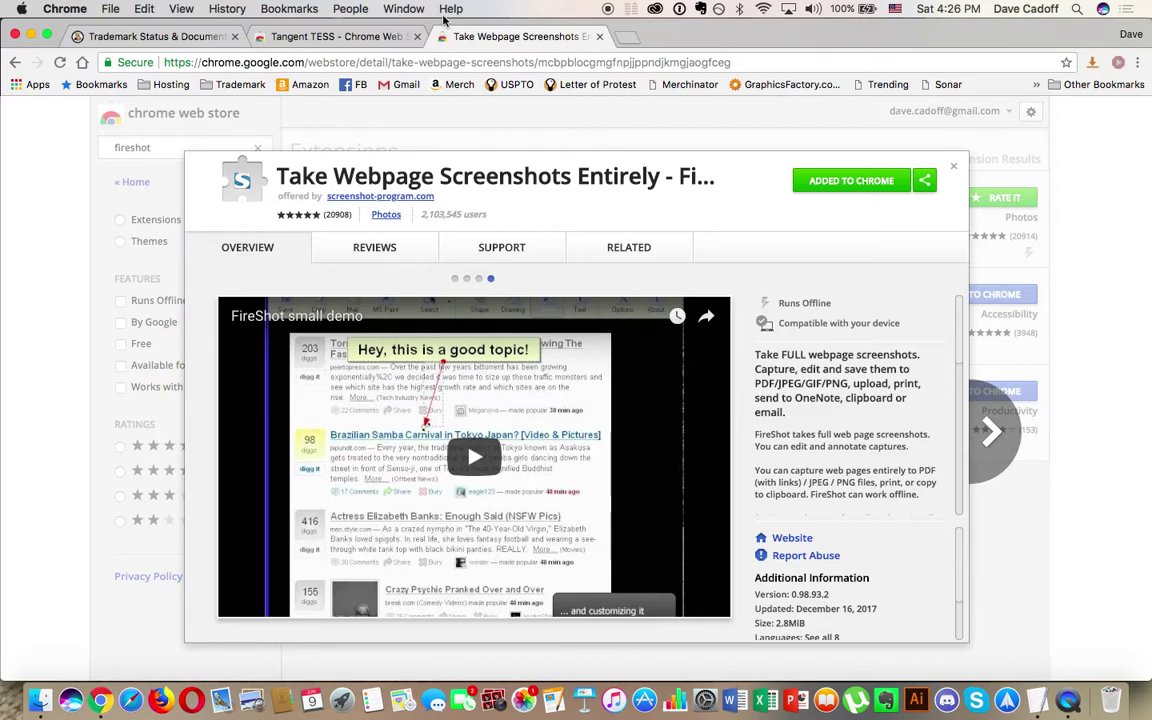
Step: Load the USPTO Letter of Protest form in a new tab from the bookmark
left_click(628, 40)
left_click(581, 86)
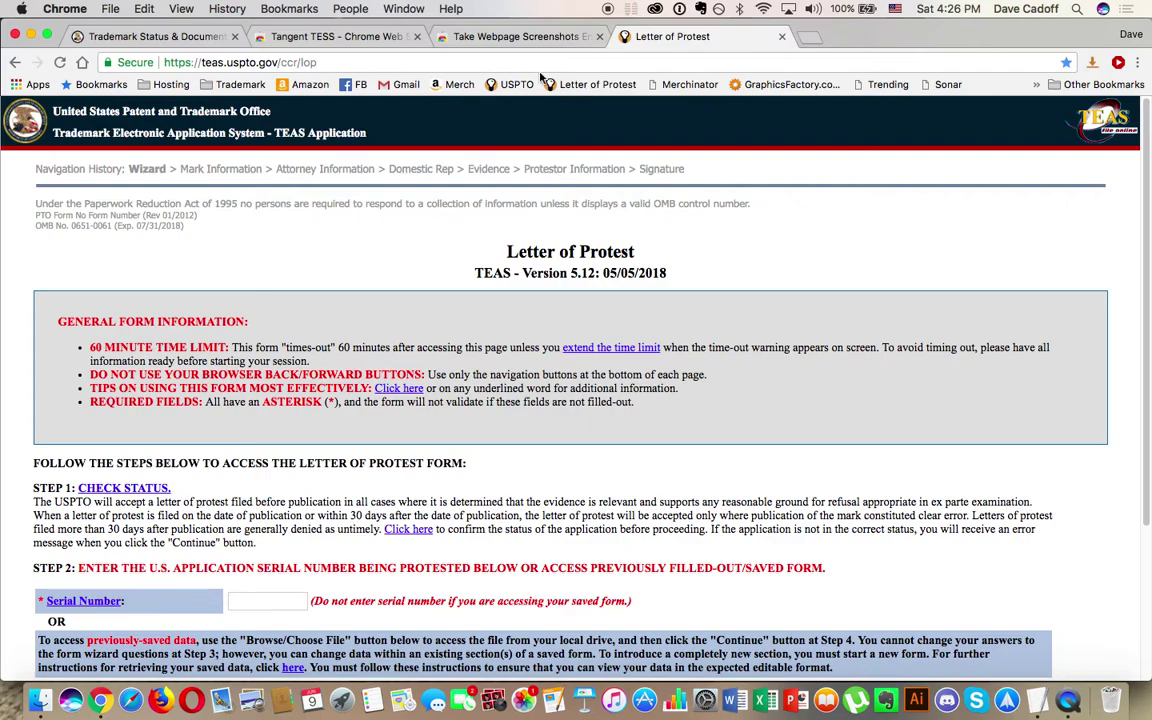
left_click(193, 64)
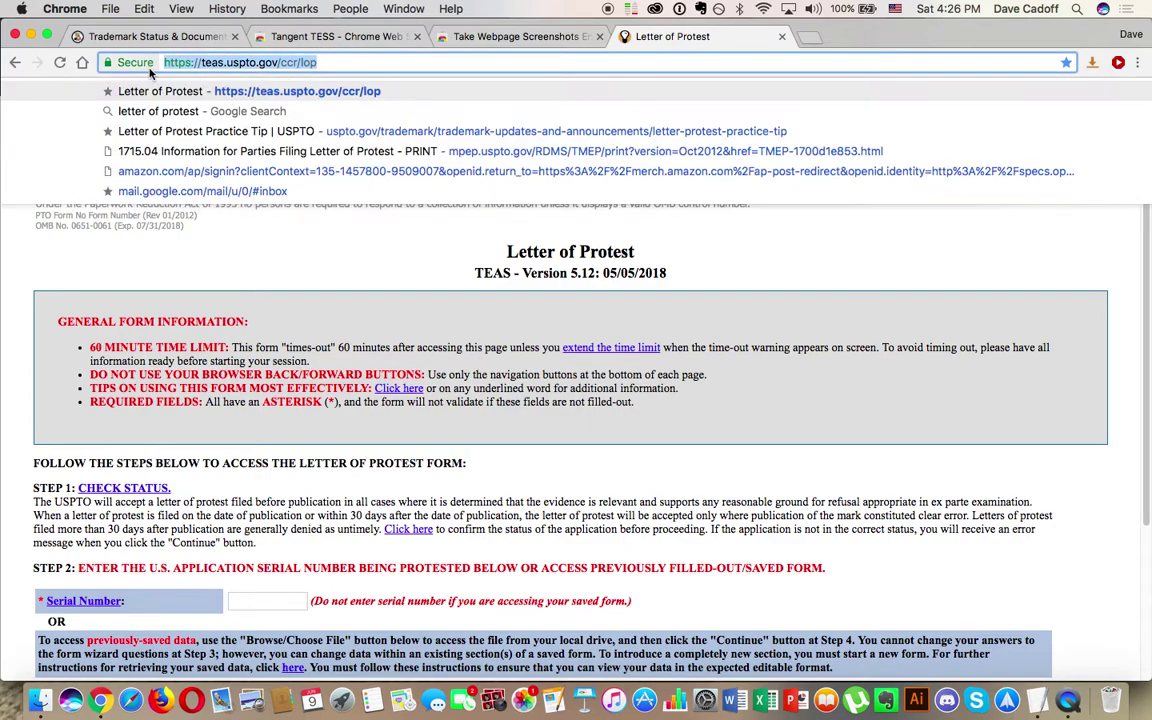
left_click(310, 252)
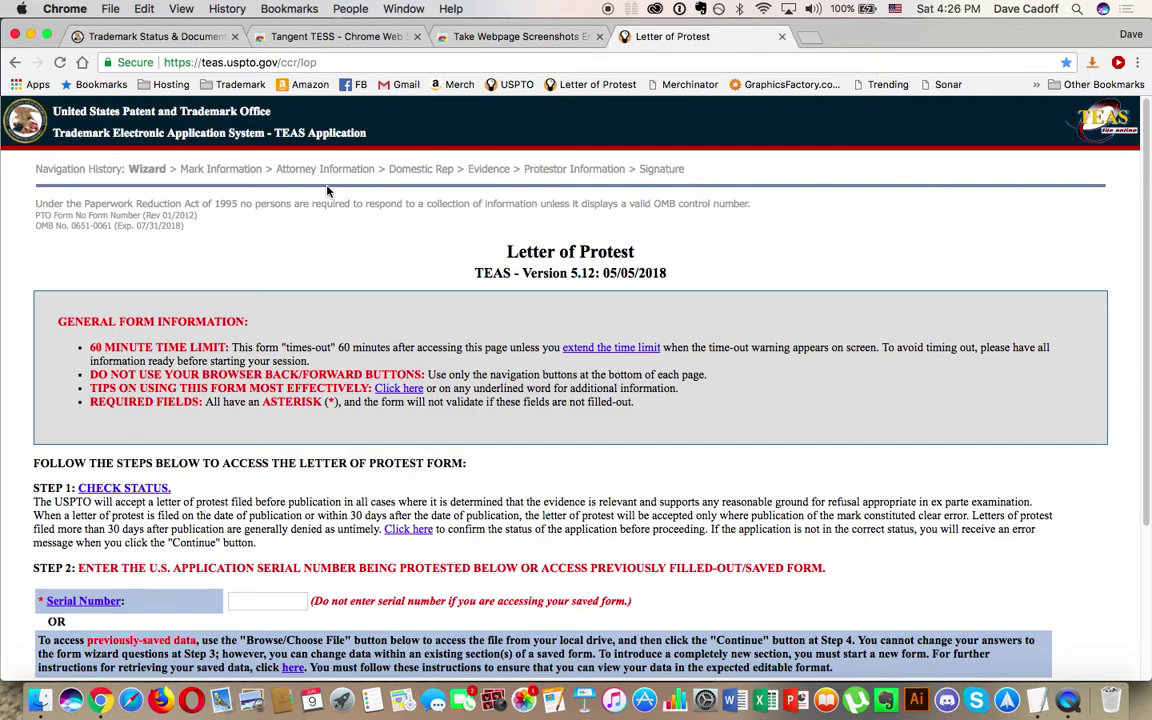
left_click(310, 62)
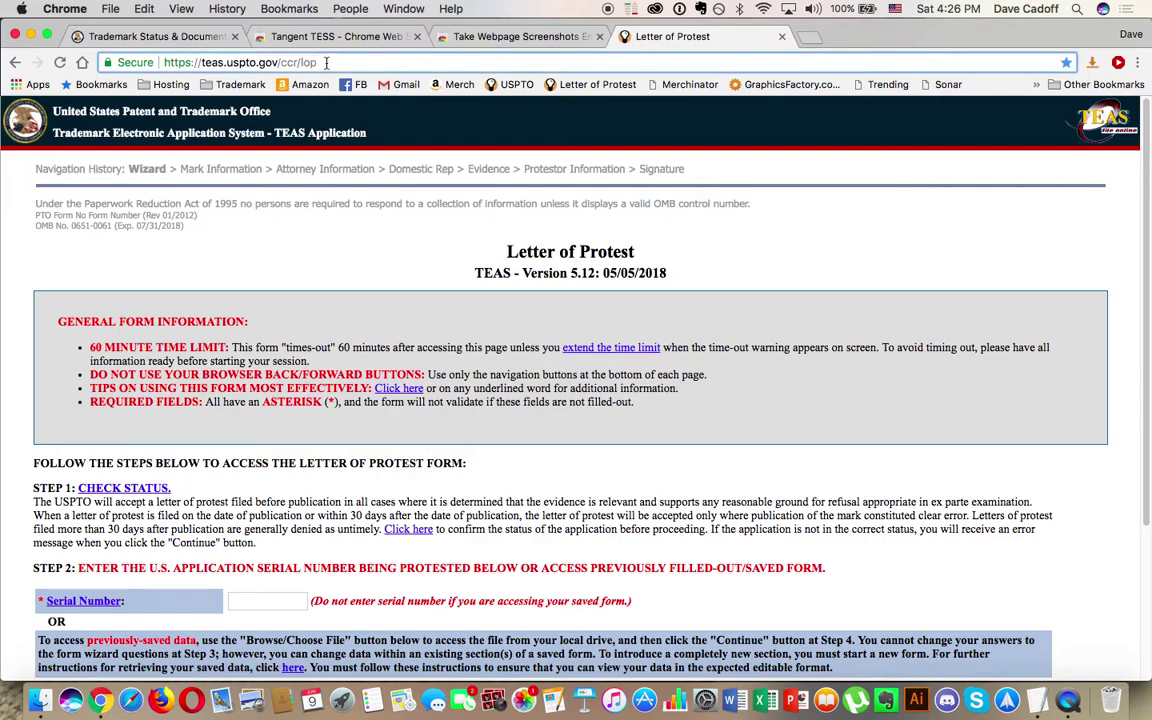
left_click(325, 249)
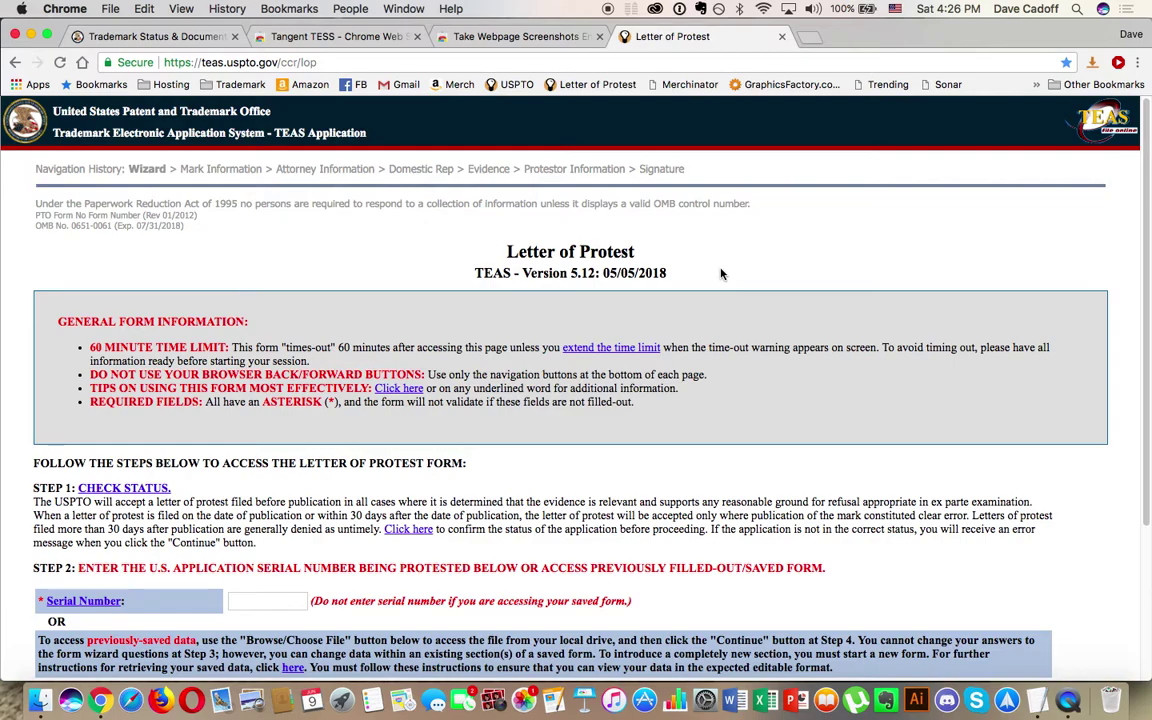
scroll(721, 273, "down", 5)
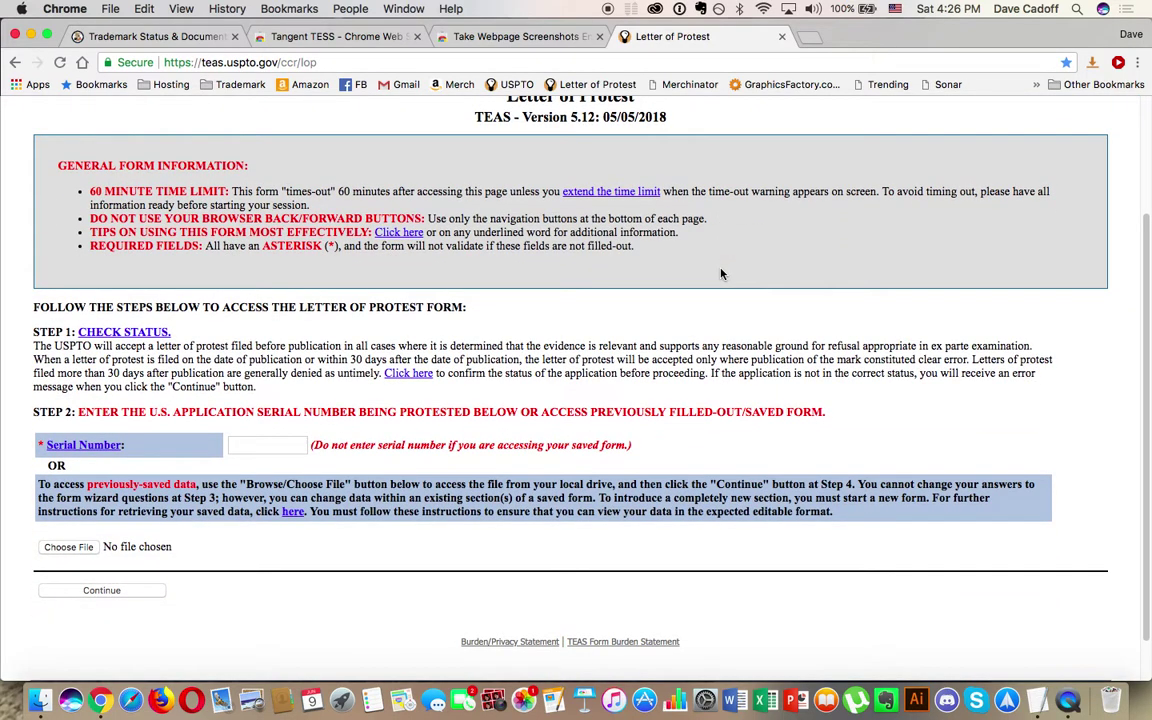
left_click(248, 447)
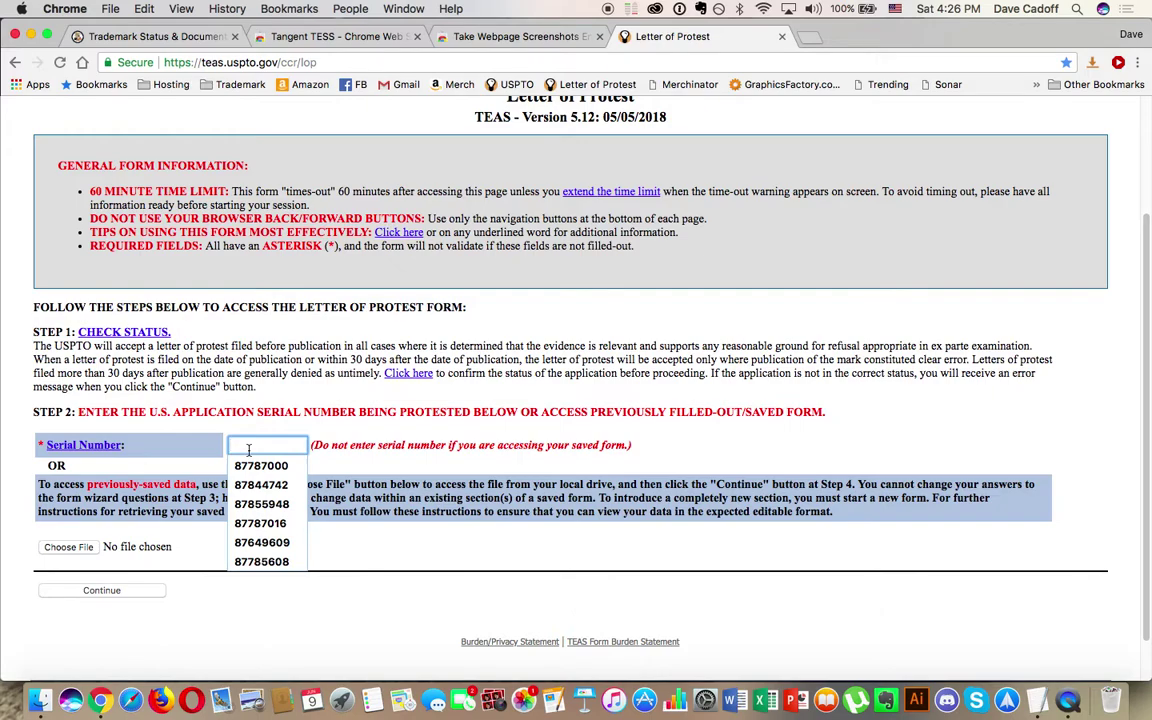
left_click(718, 556)
left_click(1037, 700)
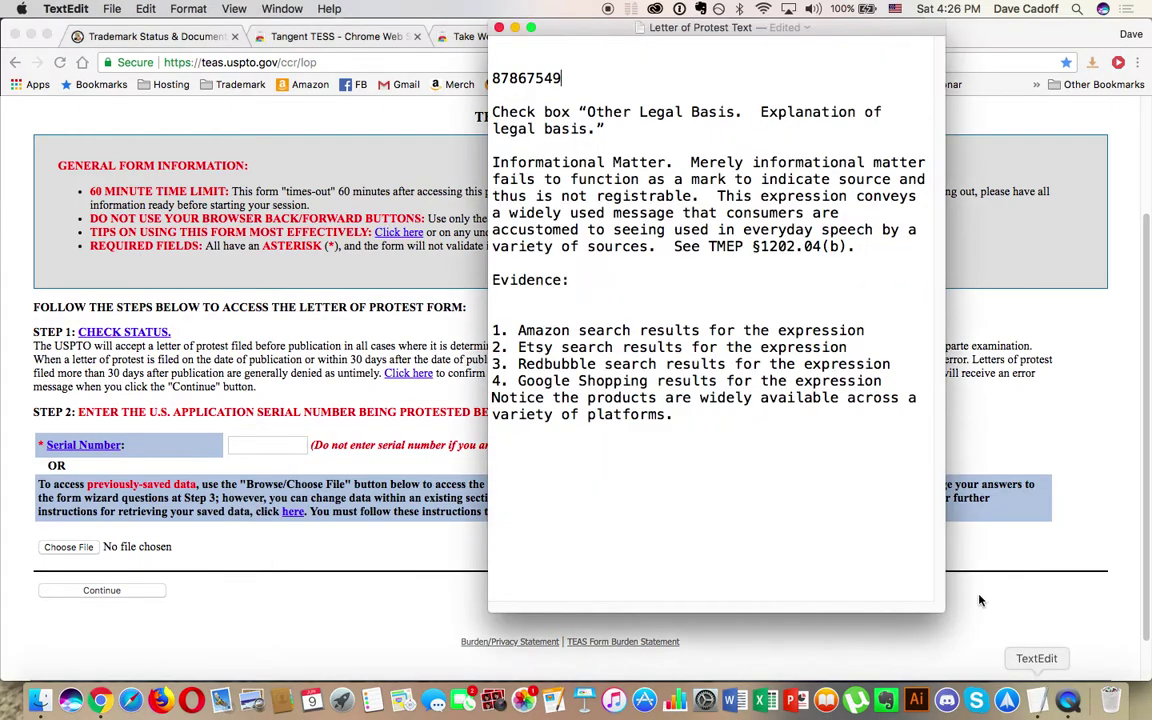
left_click_drag(560, 78, 490, 73)
key("super+c")
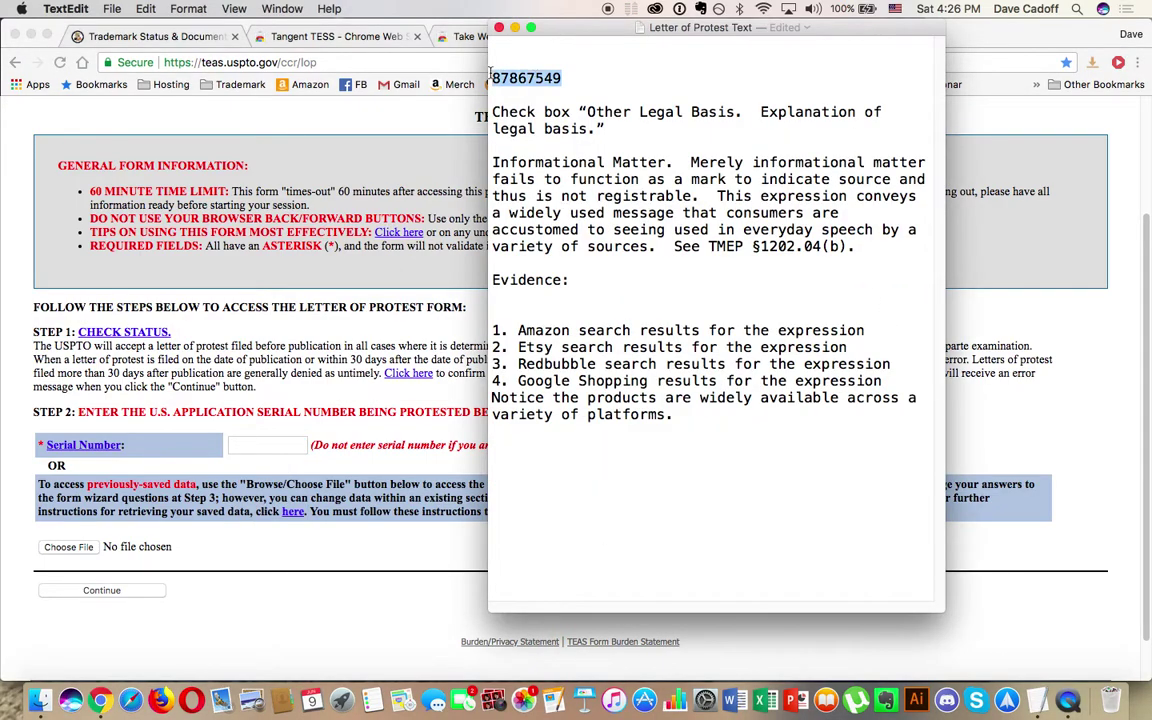
left_click(277, 446)
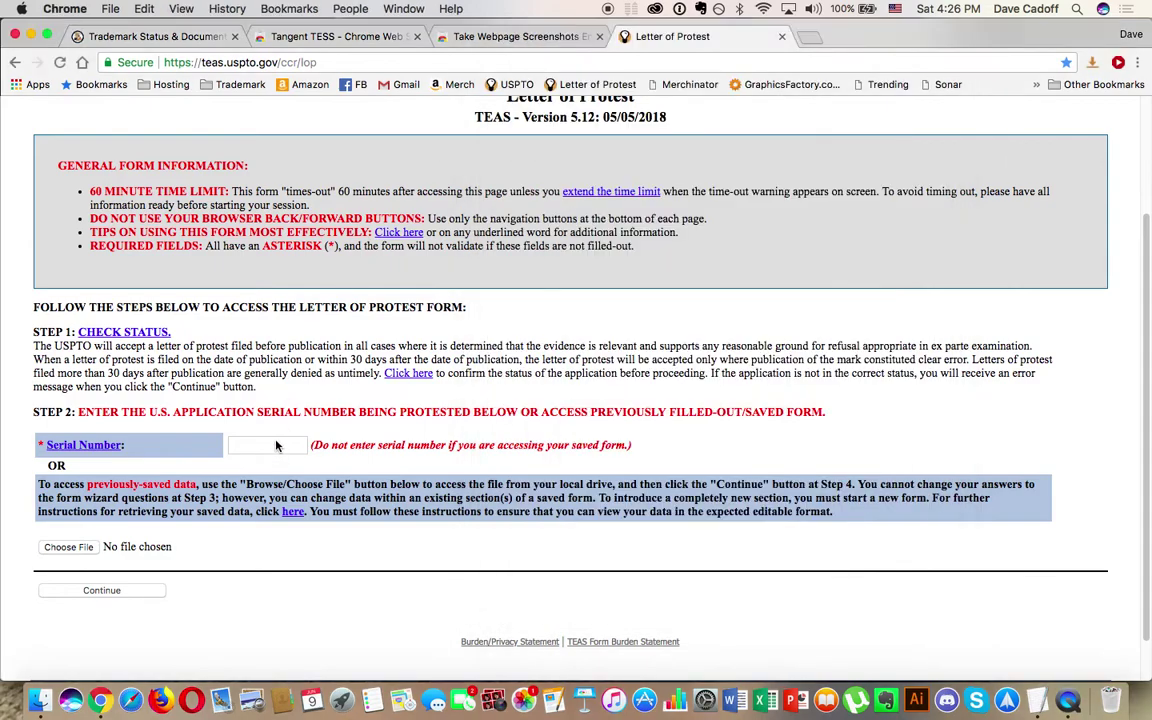
left_click(277, 446)
key("super+v")
left_click(96, 596)
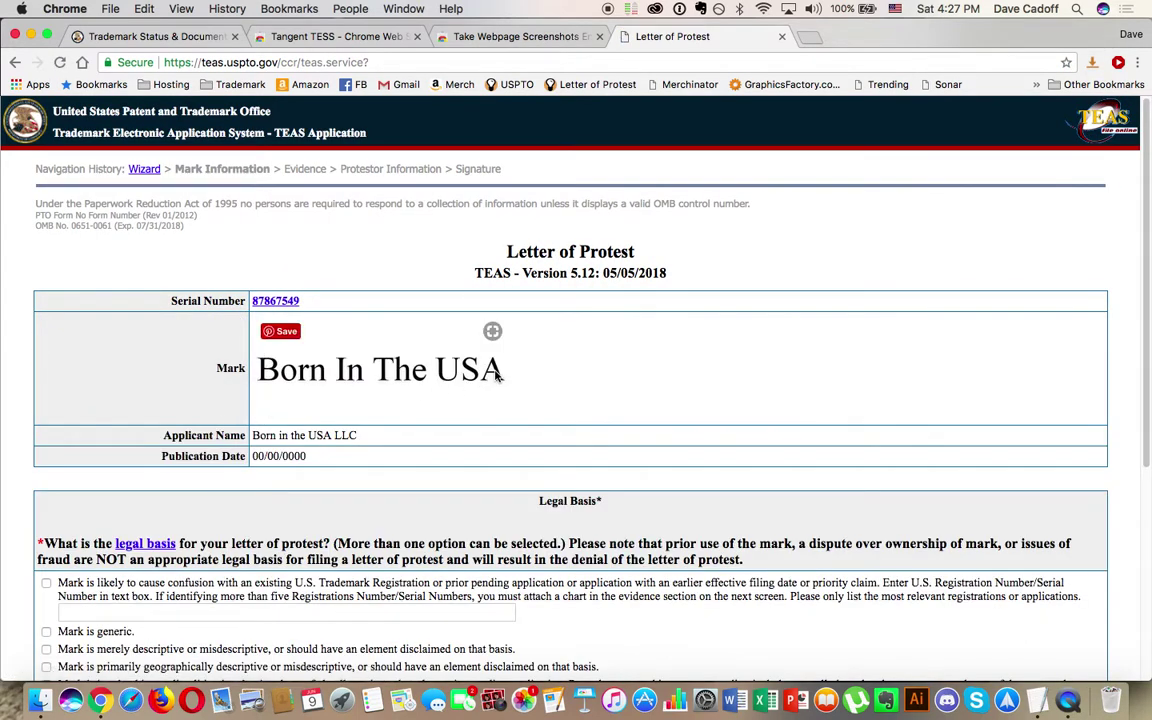
Step: Choose Other Legal Basis and paste the informational-matter explanation from the notes
scroll(497, 372, "down", 5)
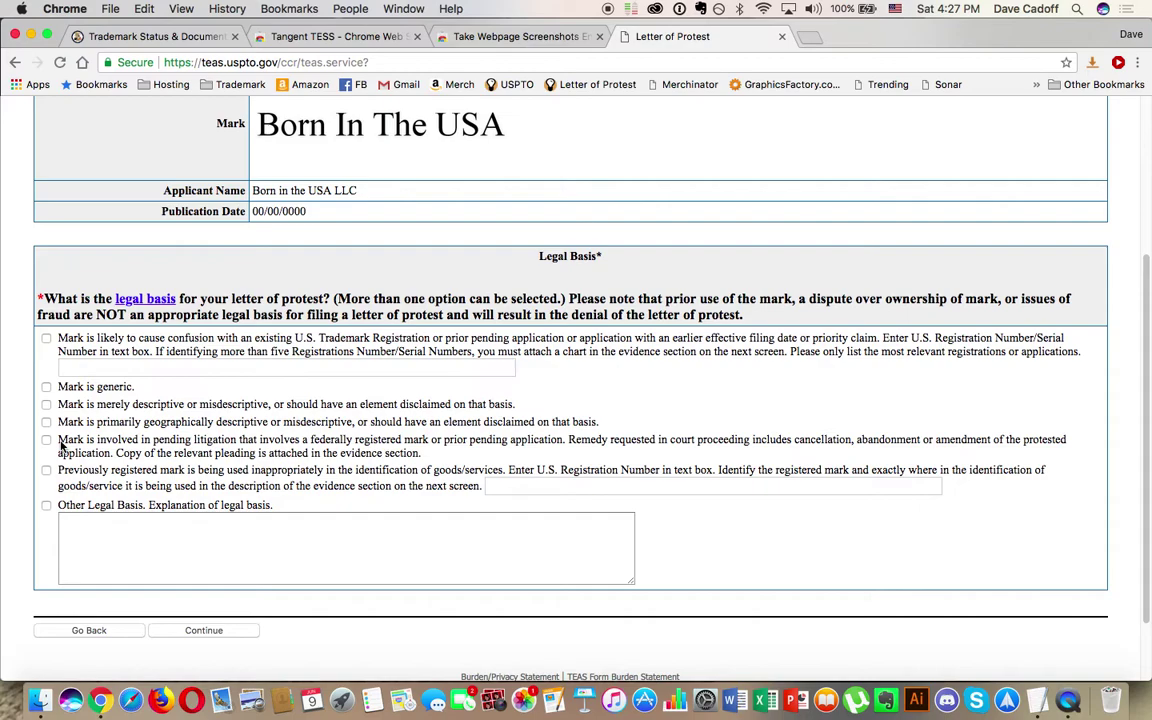
left_click(46, 507)
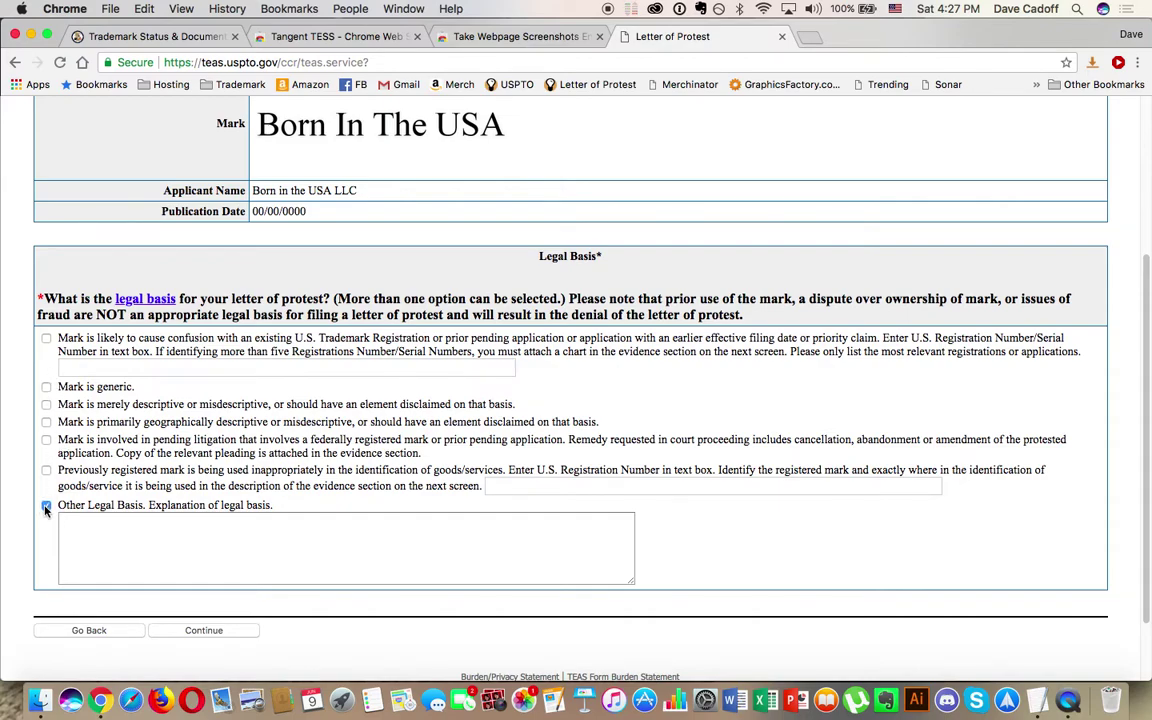
left_click(1038, 703)
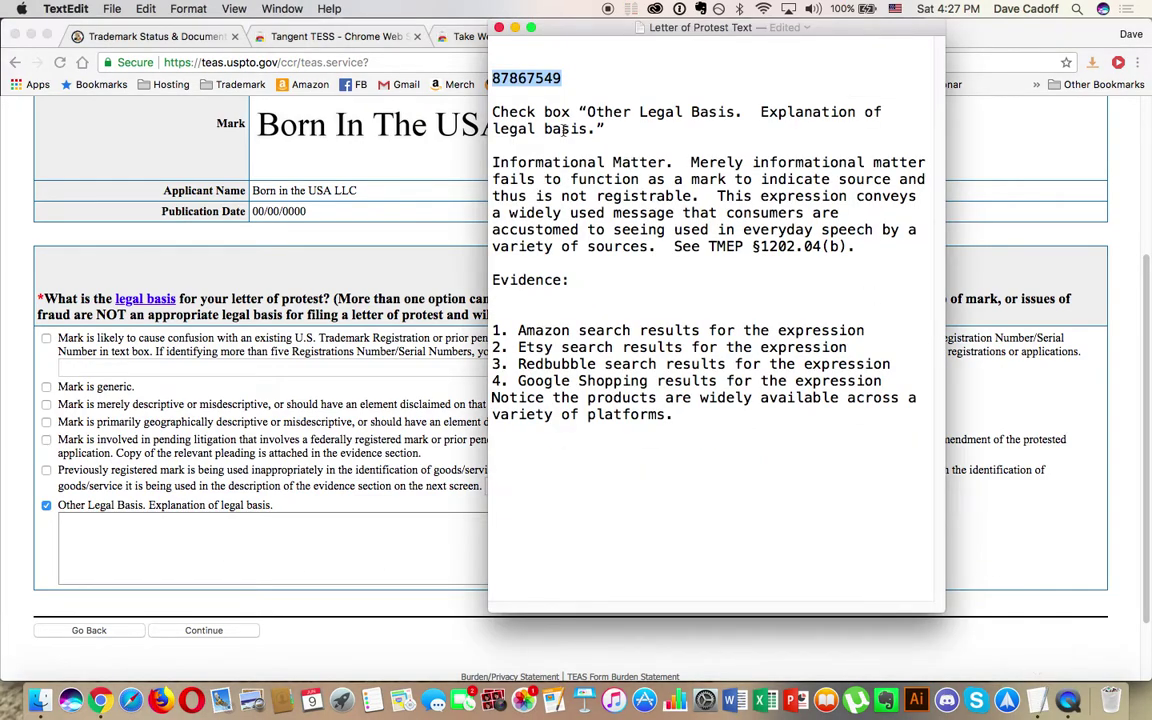
left_click_drag(495, 162, 869, 246)
key("super+c")
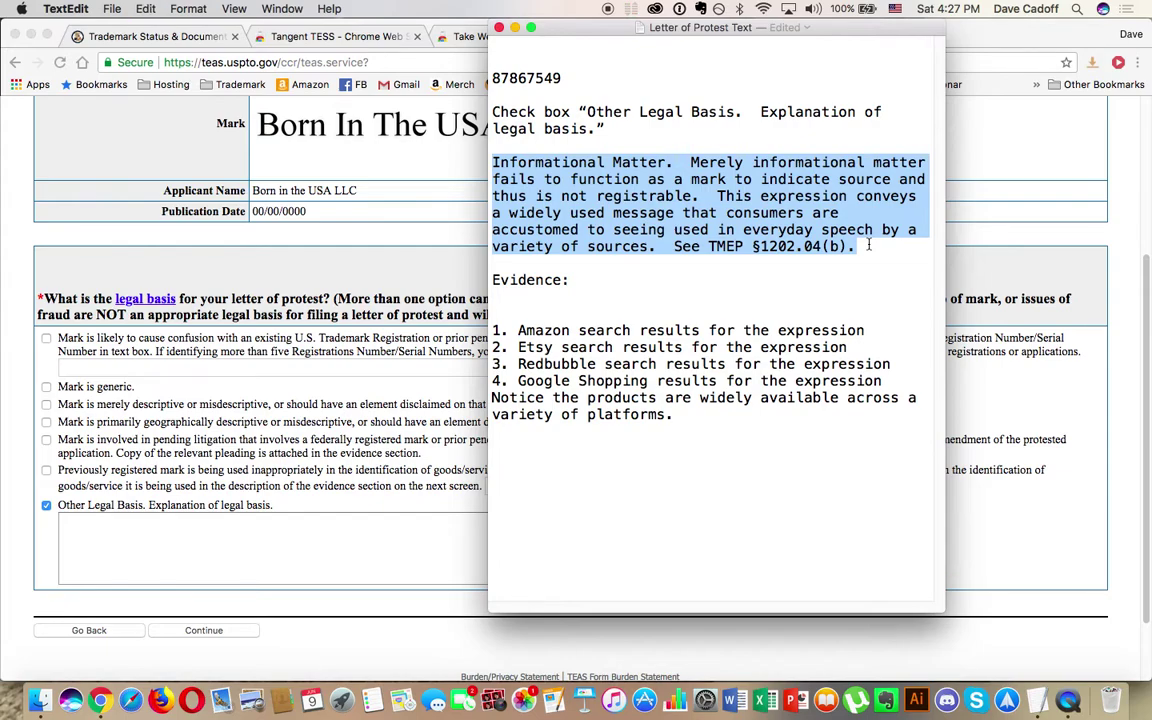
left_click(235, 480)
left_click(258, 528)
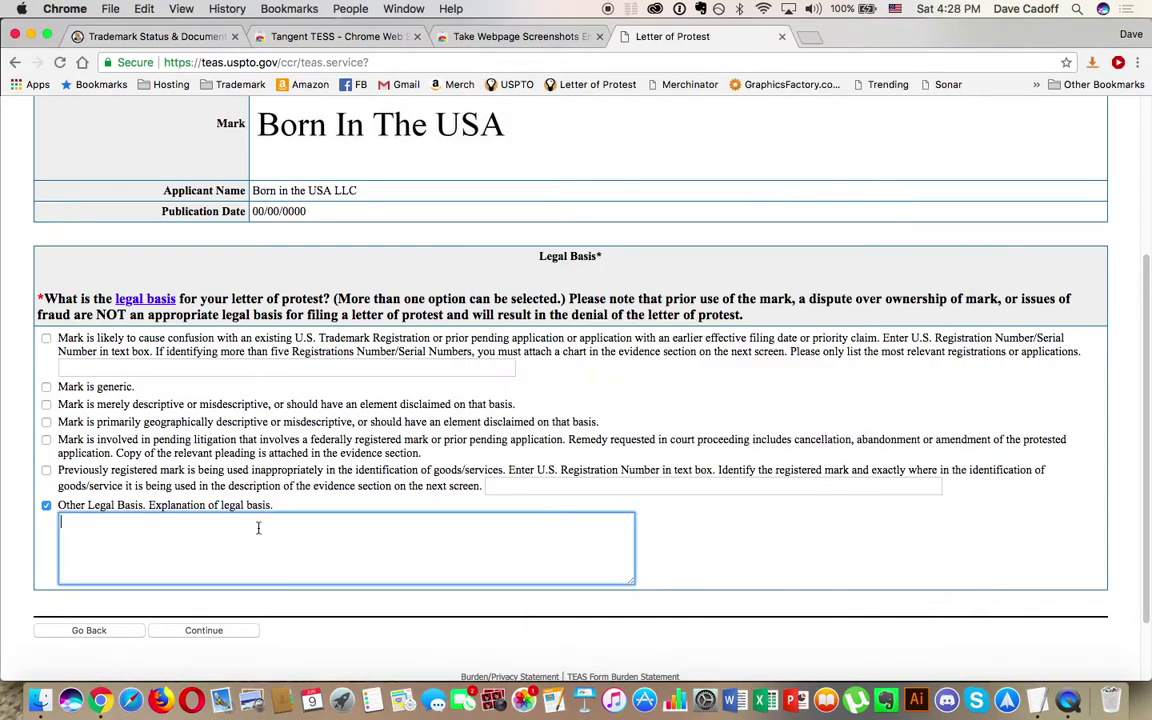
key("super+v")
Step: Continue to the Evidence page of the Letter of Protest
scroll(380, 514, "down", 2)
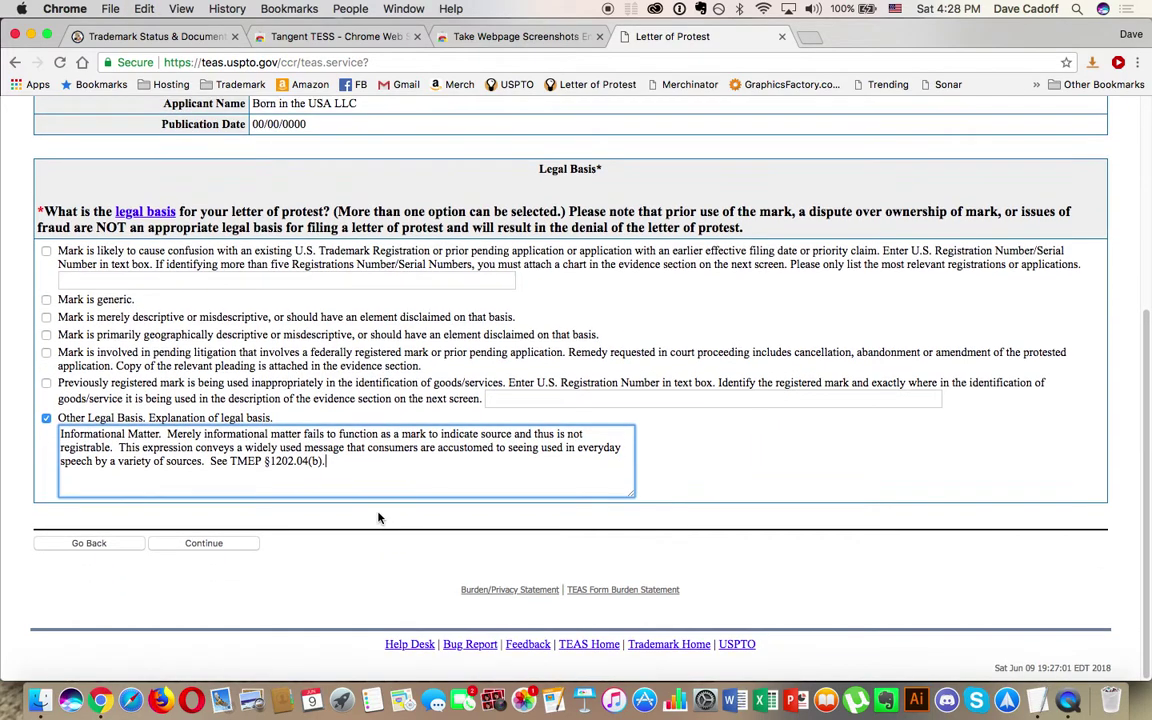
left_click(210, 546)
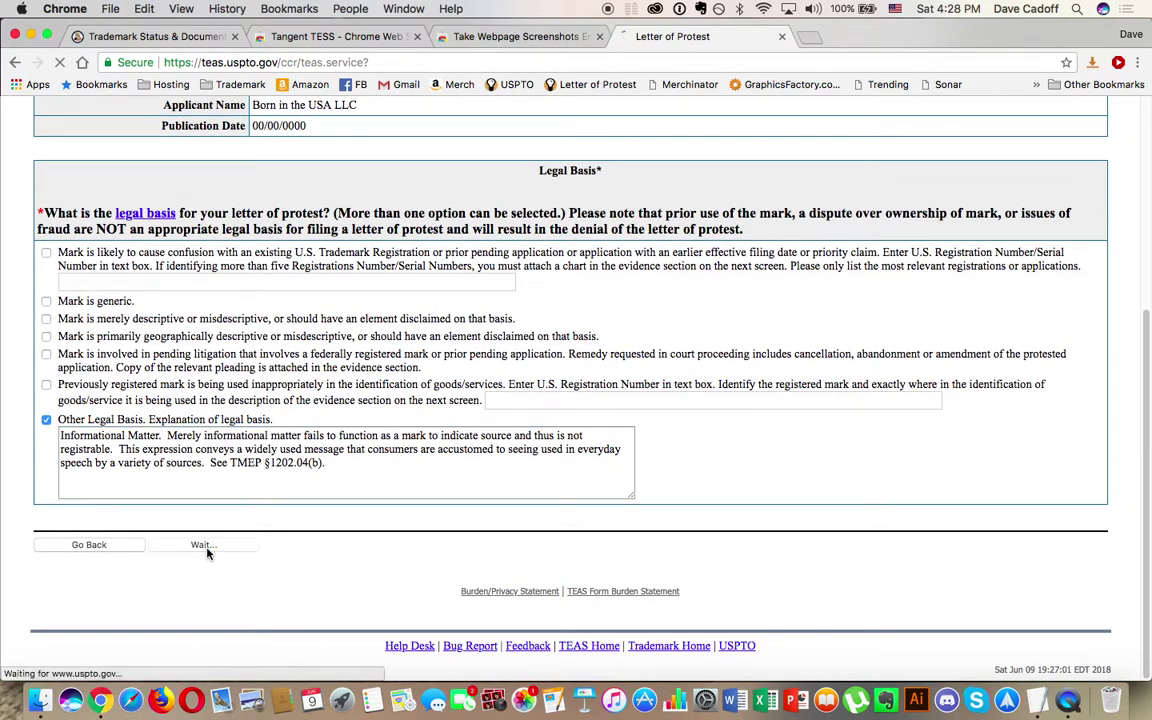
scroll(208, 554, "down", 3)
scroll(208, 554, "up", 1)
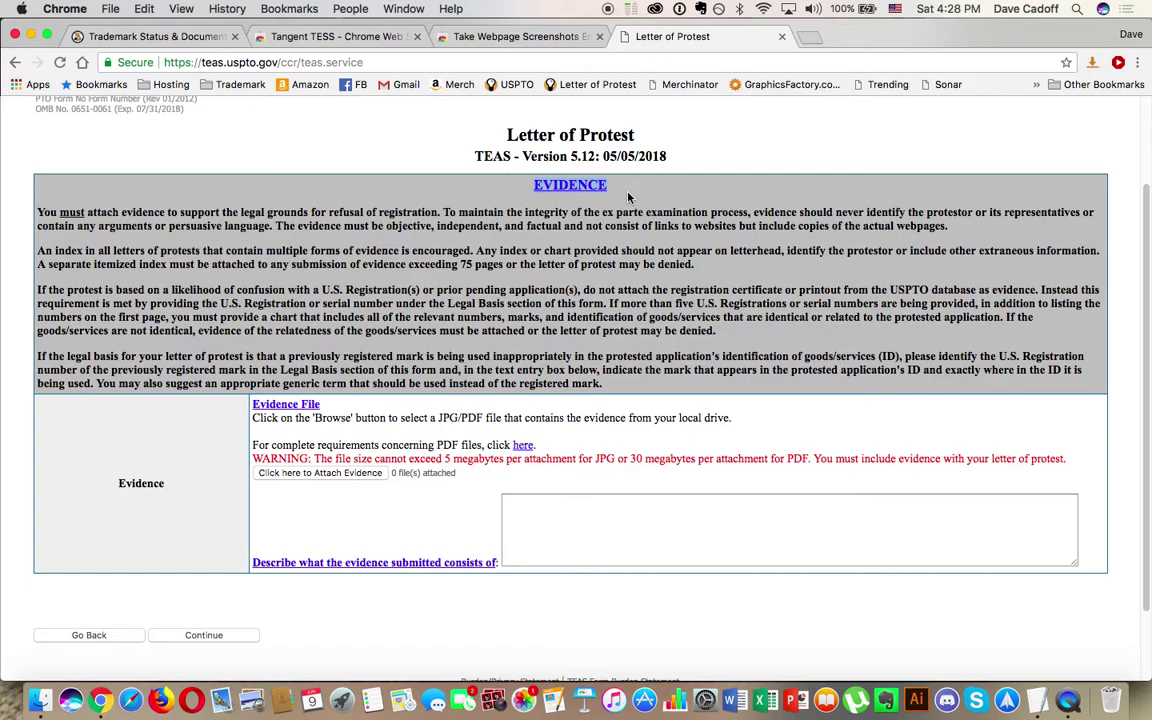
Step: Attach the Amazon Evidence PDF from the Desktop as the first evidence file
left_click(332, 475)
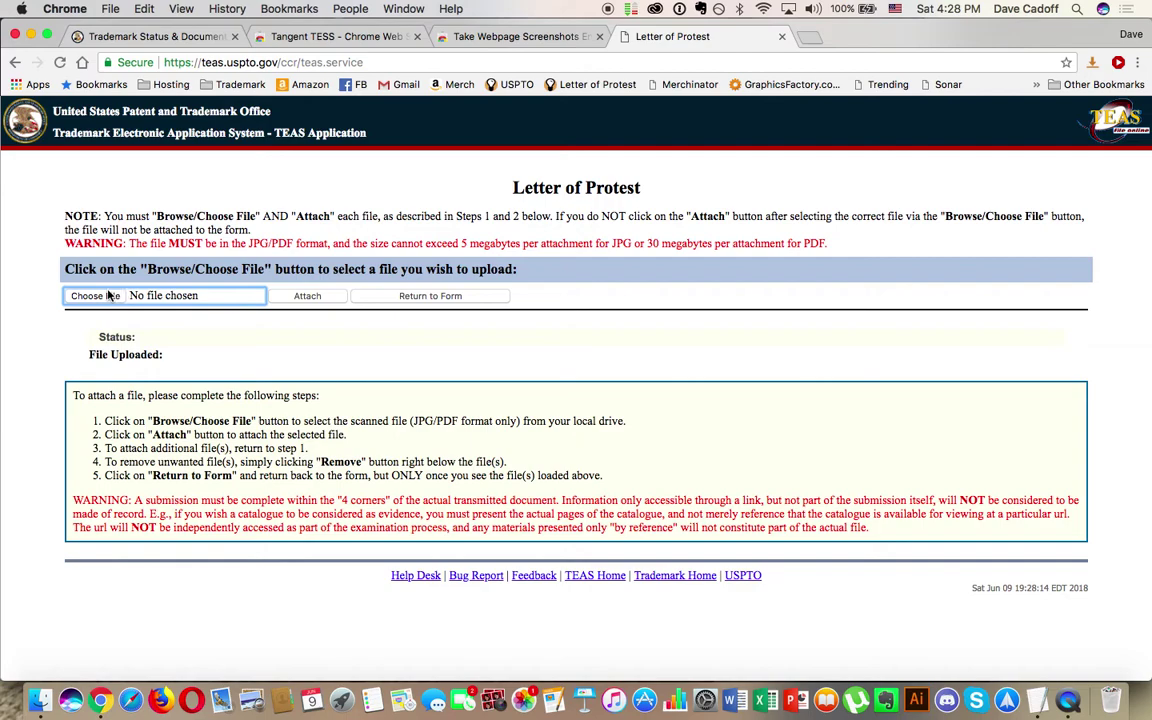
left_click(110, 296)
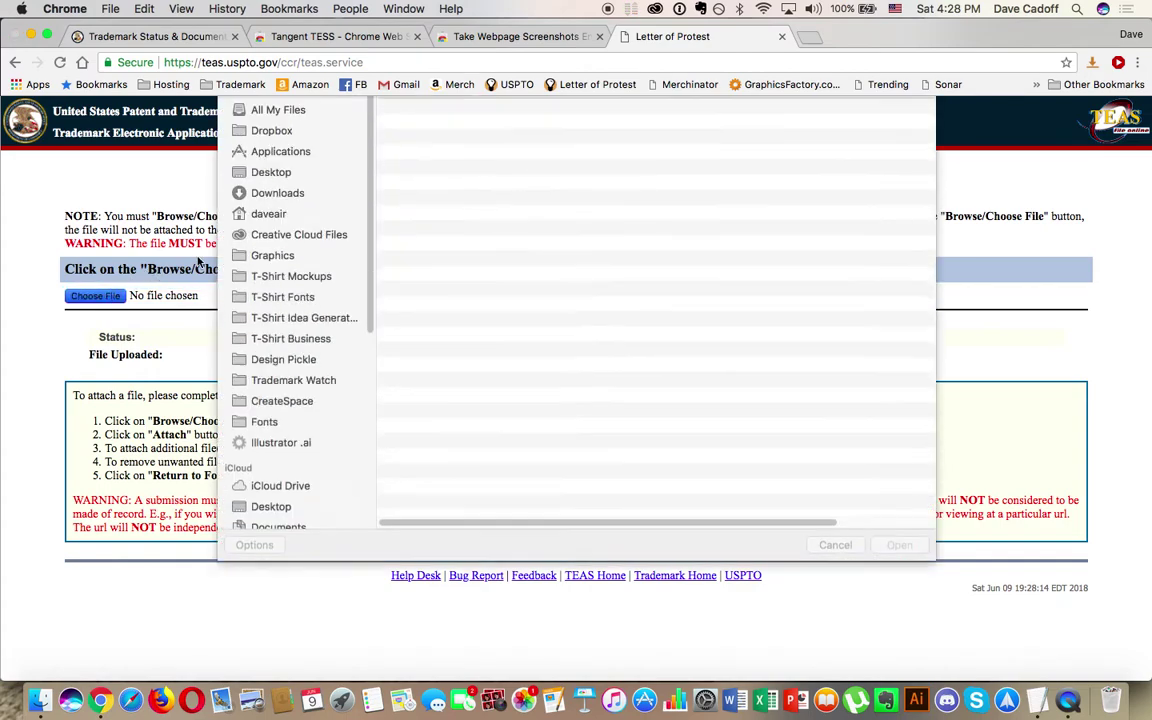
left_click(280, 219)
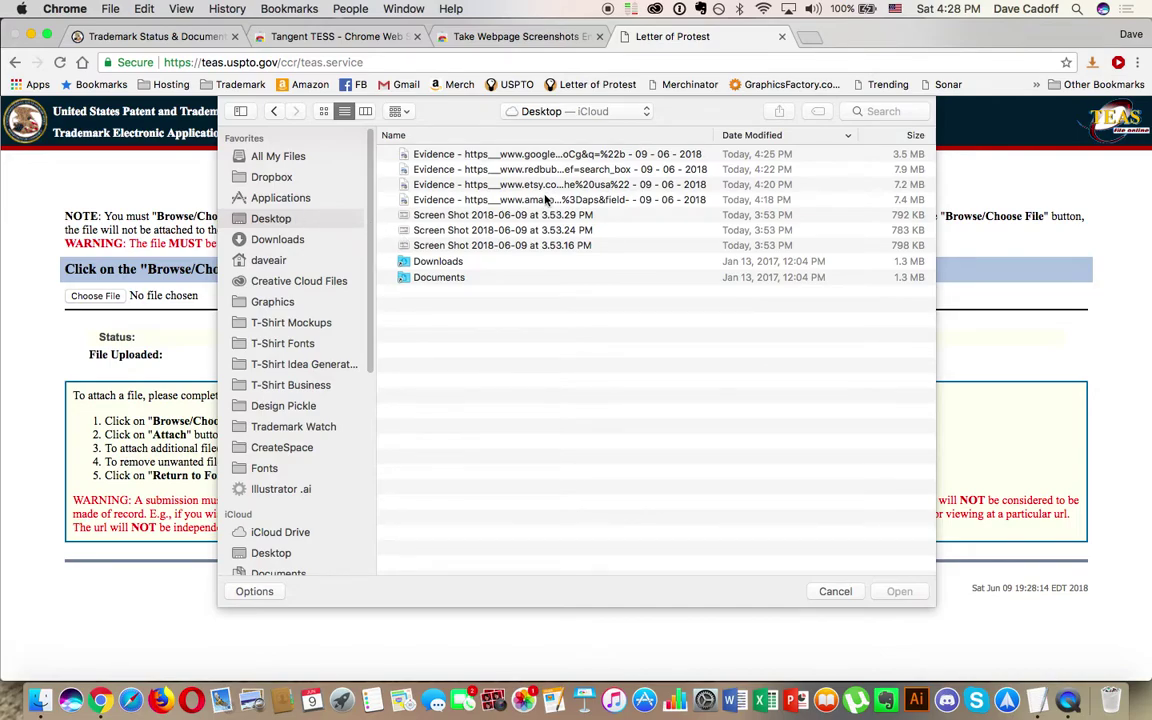
left_click(493, 197)
left_click(501, 155)
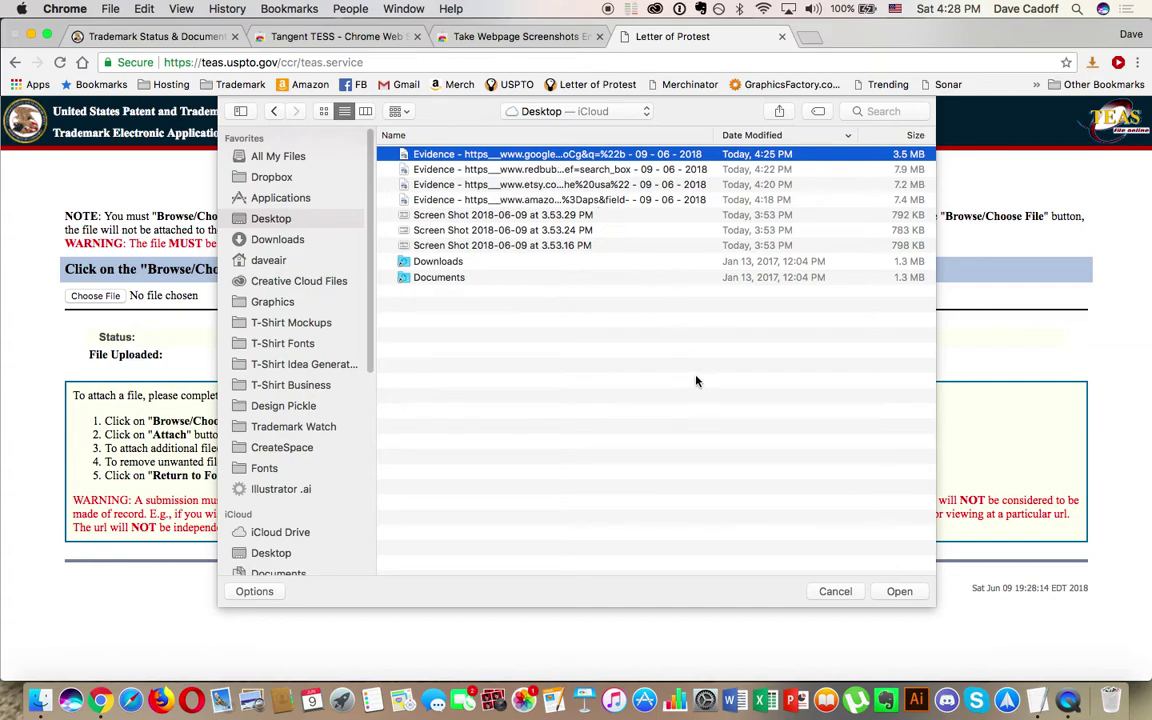
left_click(522, 196)
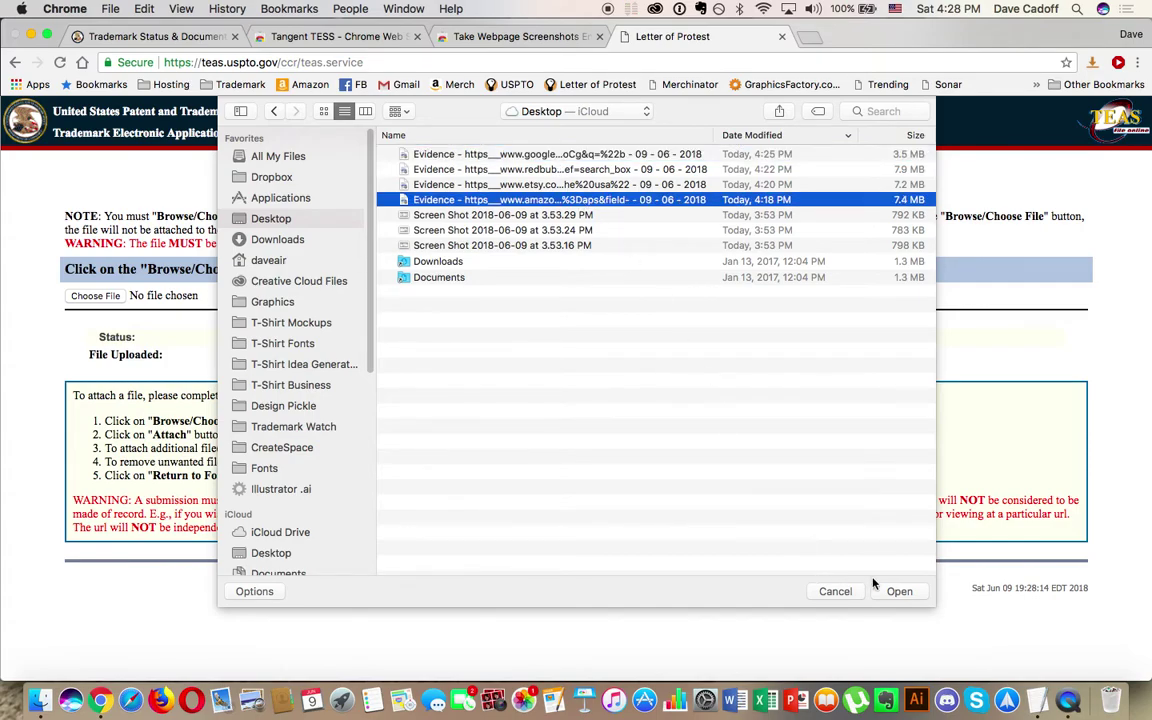
left_click(896, 591)
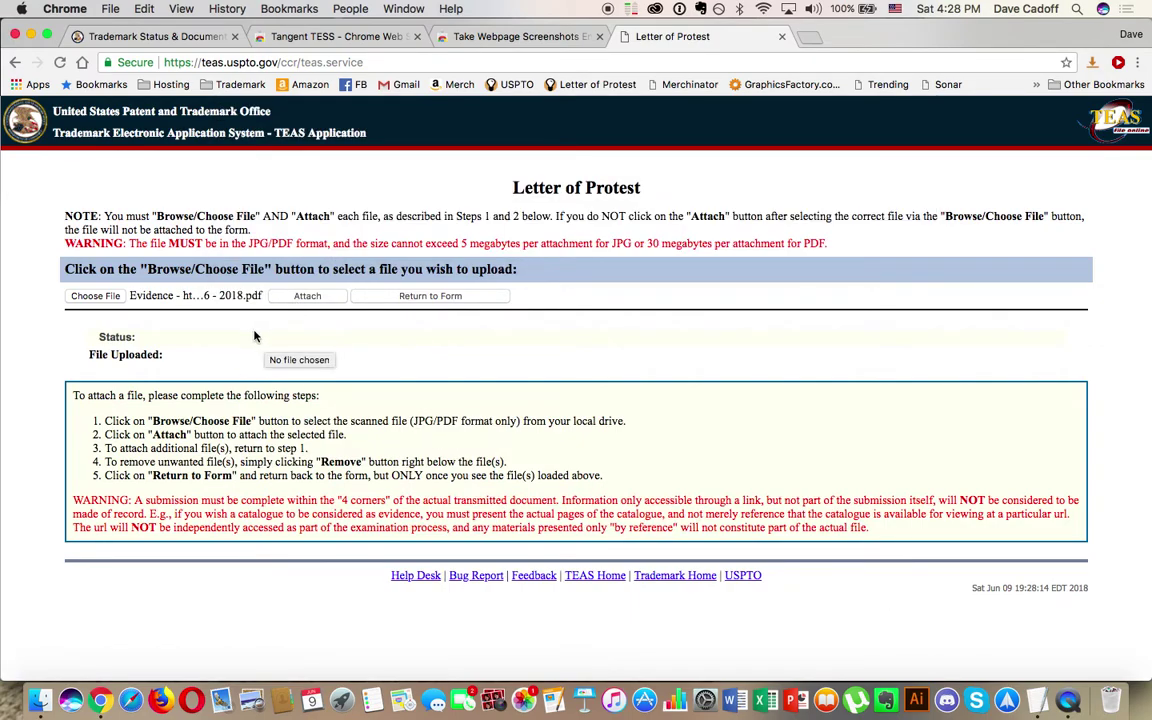
scroll(148, 628, "down", 1)
scroll(148, 628, "up", 1)
left_click(307, 296)
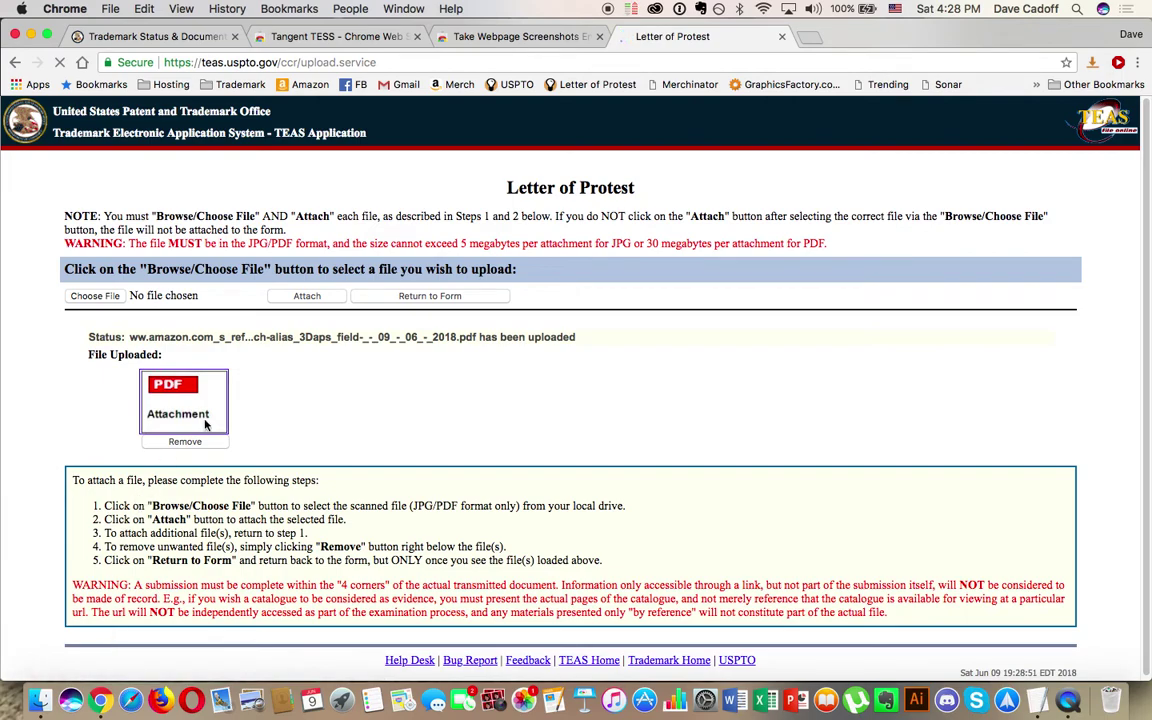
left_click(92, 298)
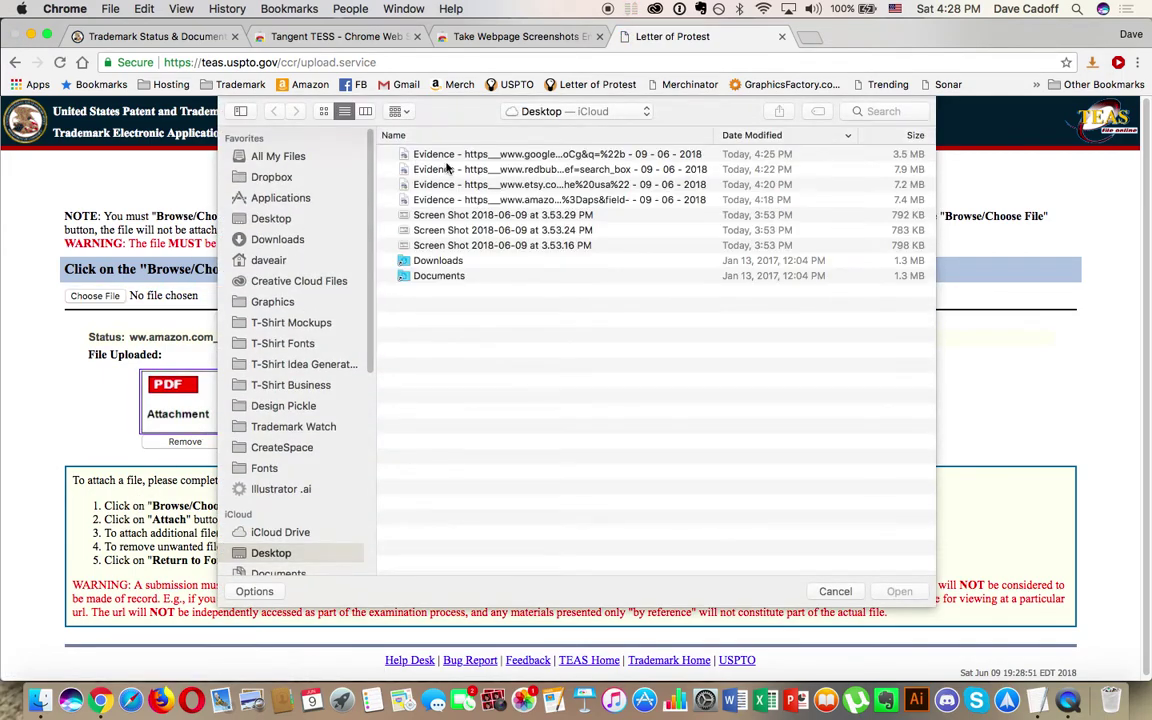
Step: Attach the Etsy Evidence and Redbubble Evidence PDFs after the Amazon file
left_click(468, 184)
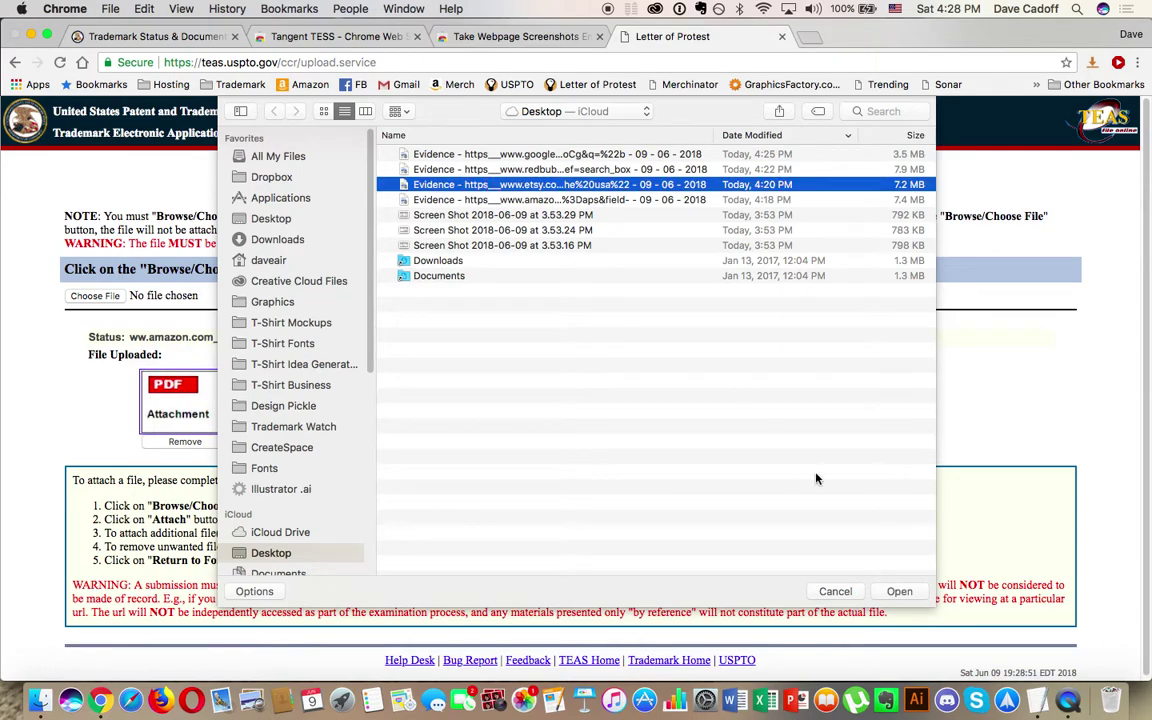
left_click(899, 591)
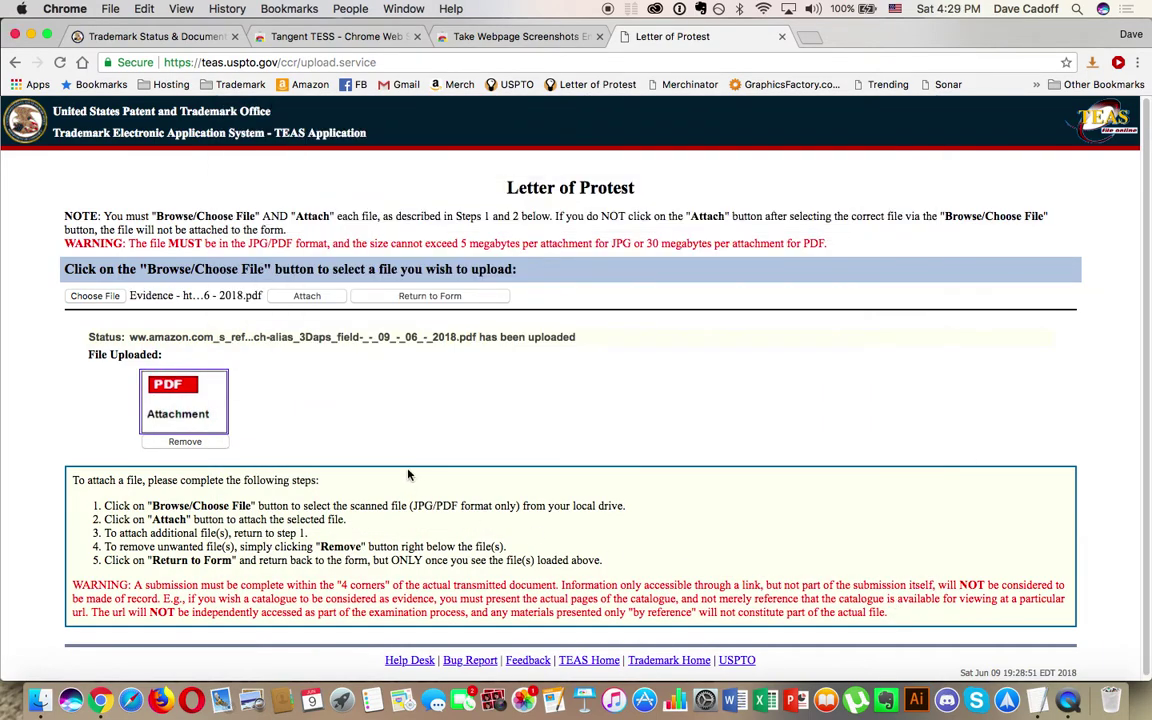
left_click(306, 298)
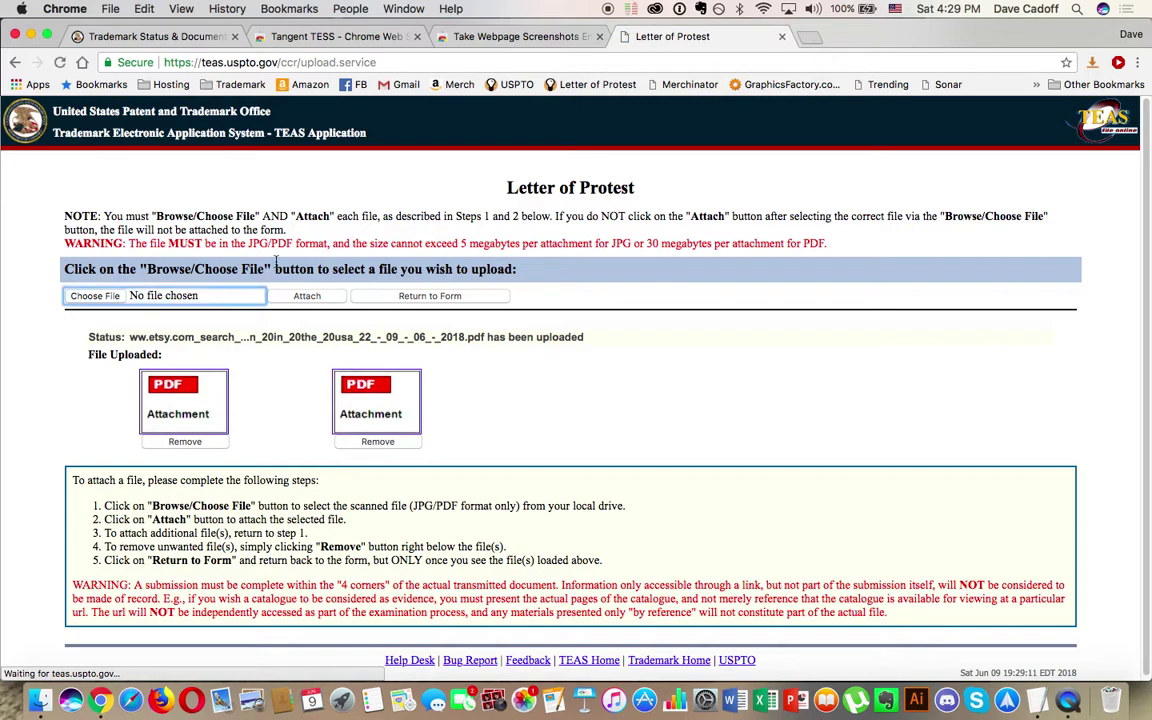
left_click(92, 296)
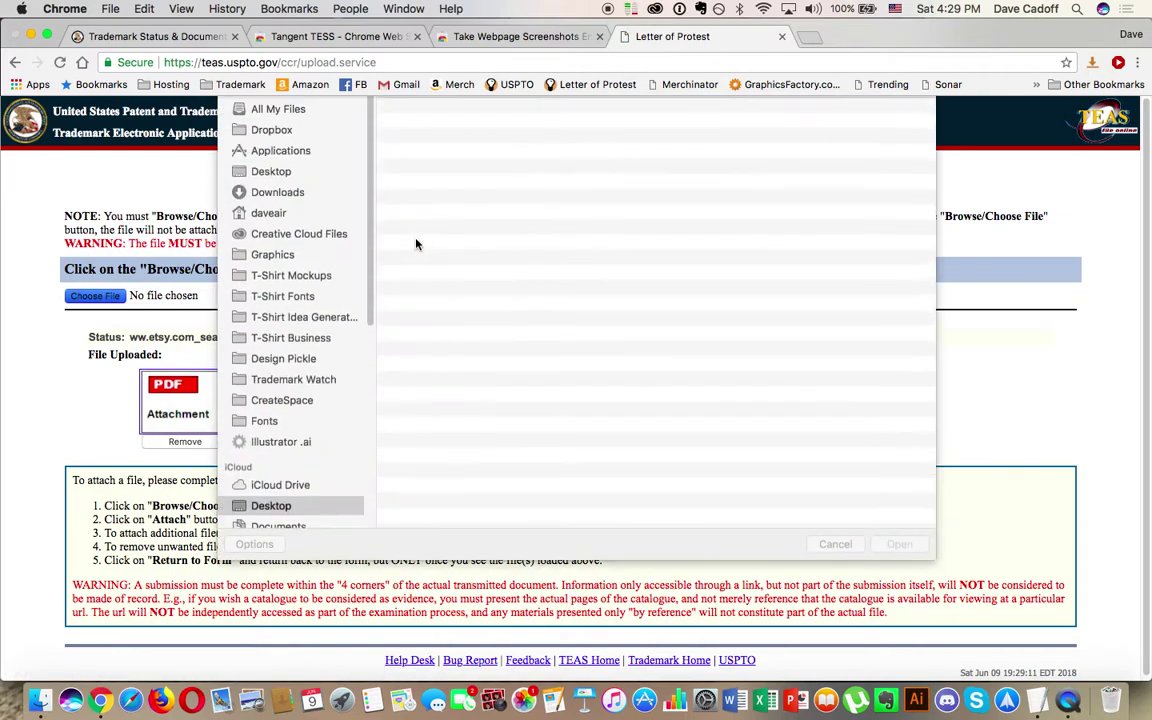
left_click(466, 167)
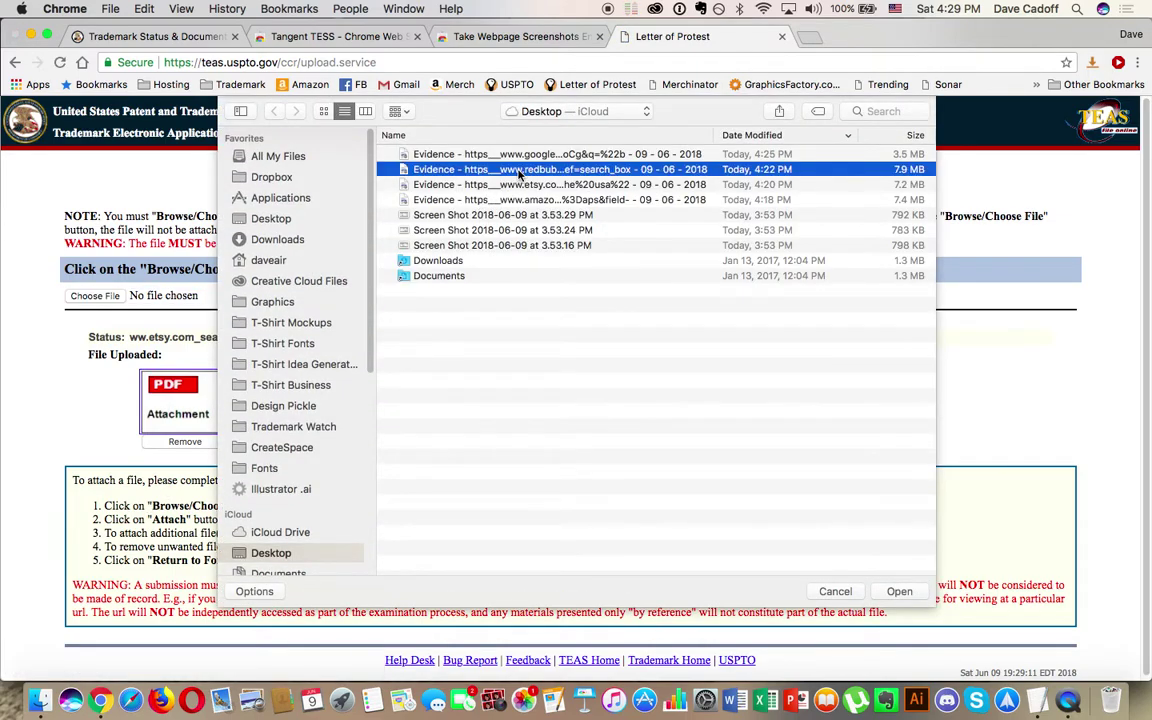
left_click(899, 591)
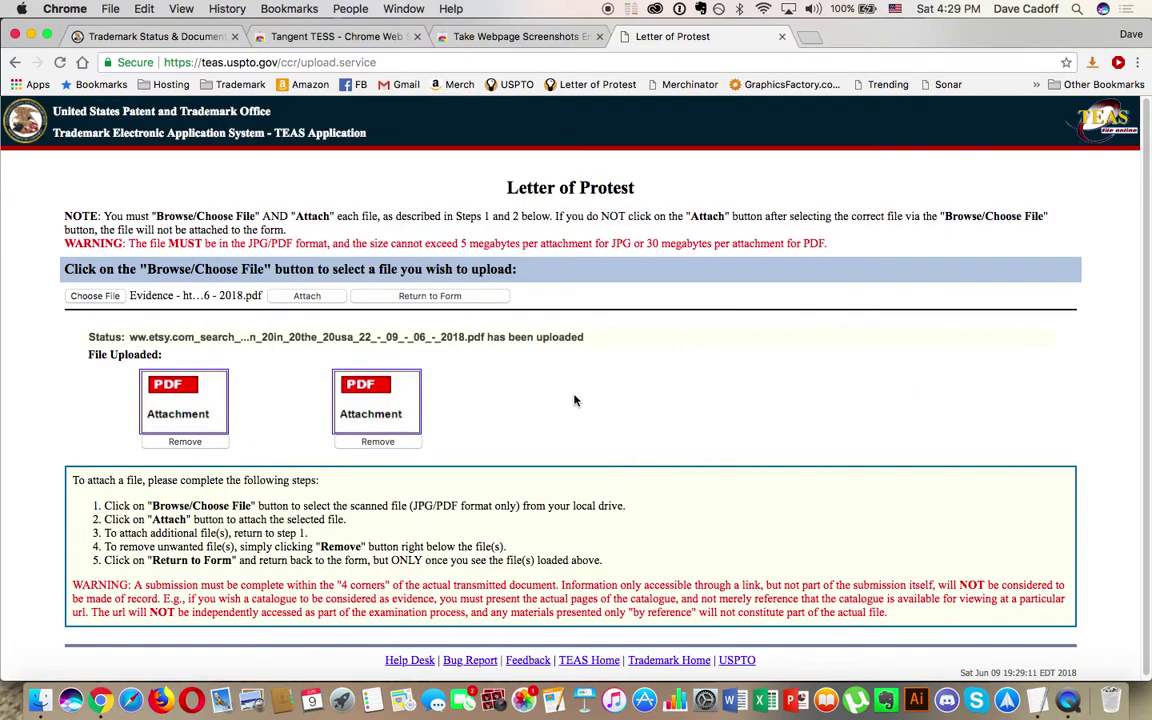
left_click(310, 296)
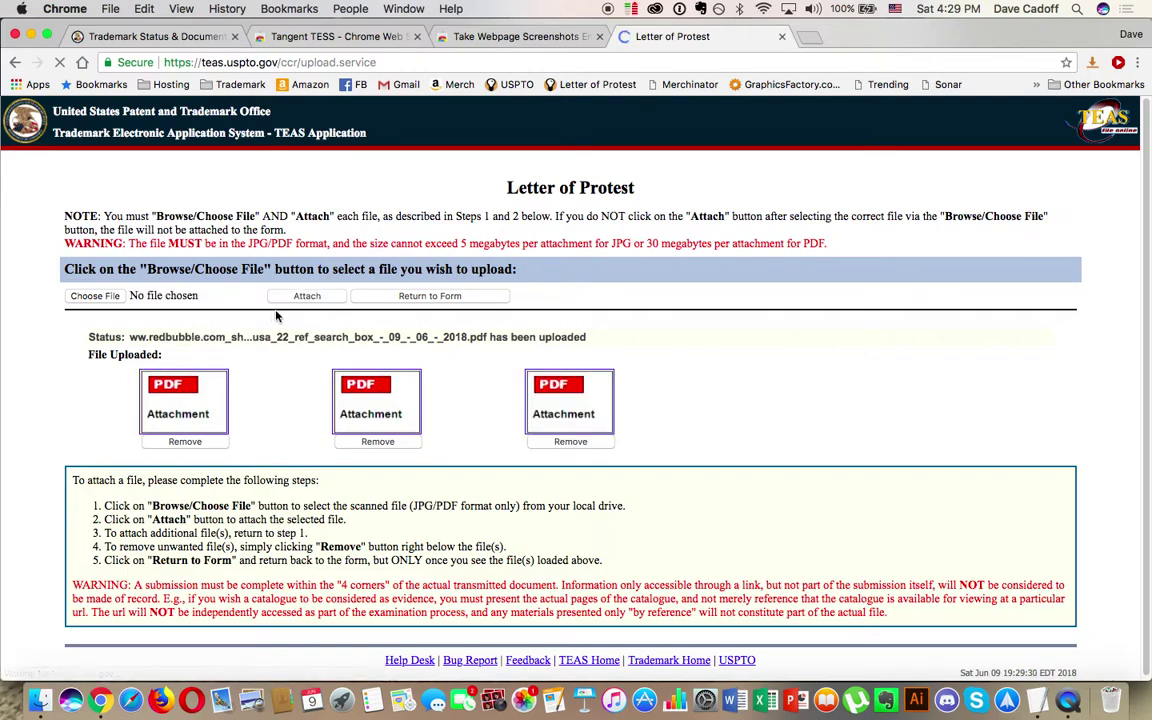
left_click(308, 297)
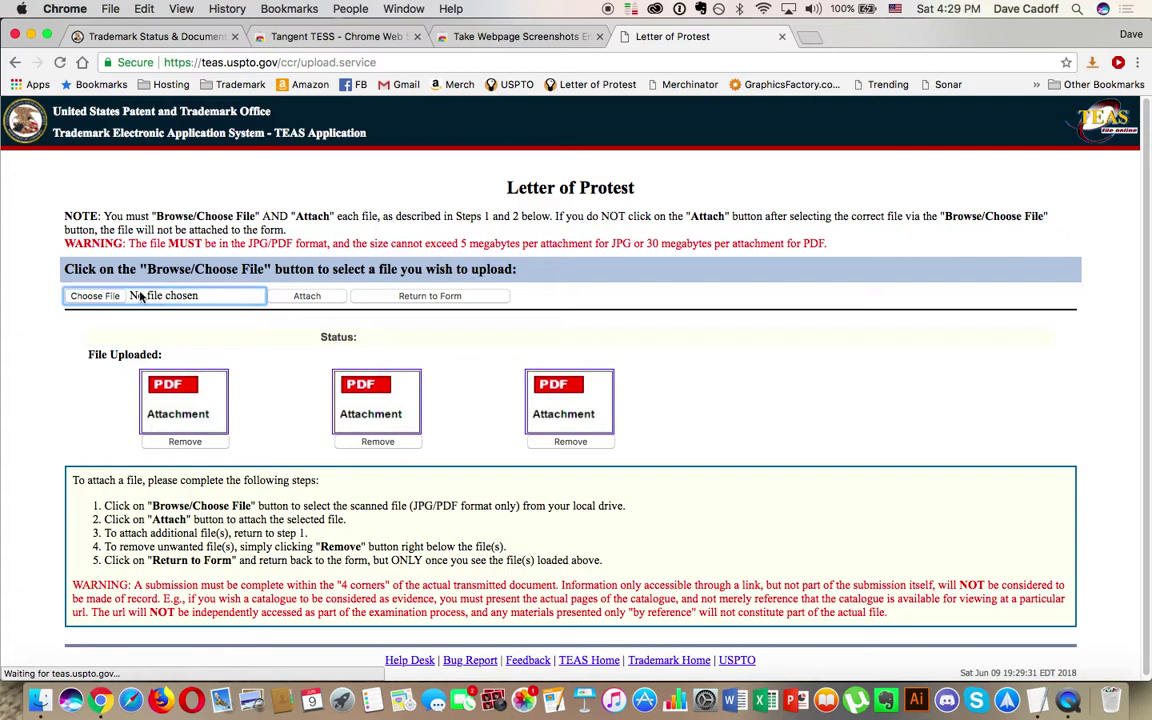
Step: Attach the Google Evidence PDF as the fourth file and return to the form
left_click(97, 296)
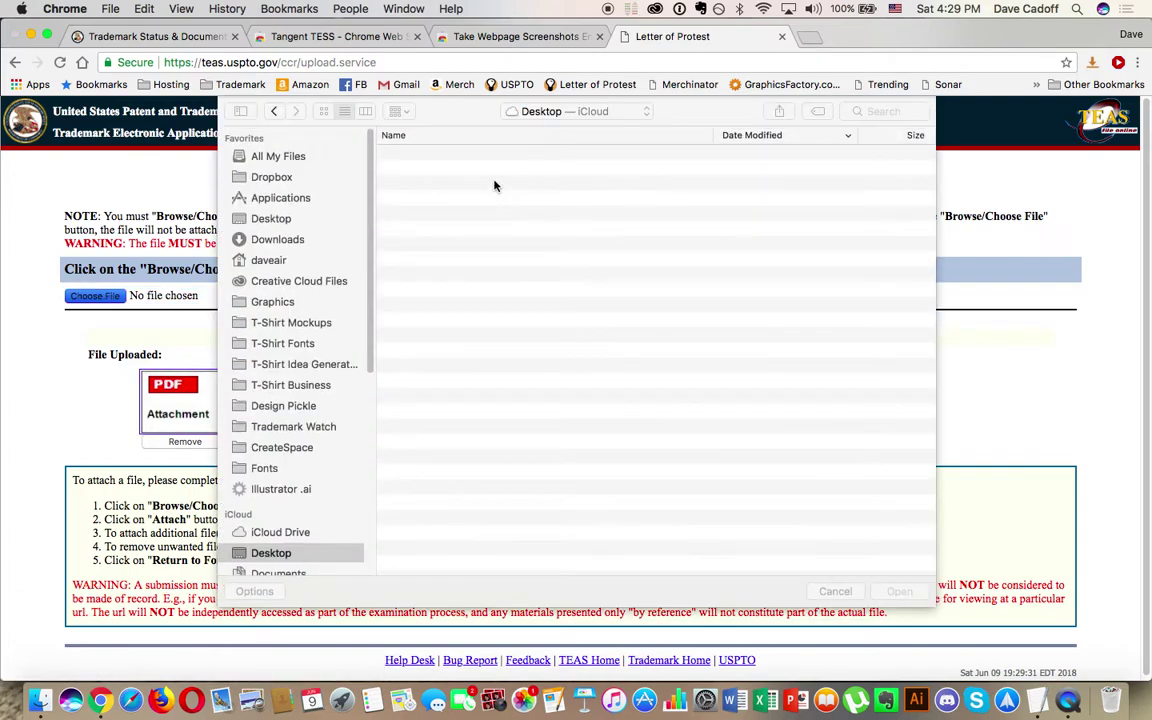
left_click(468, 155)
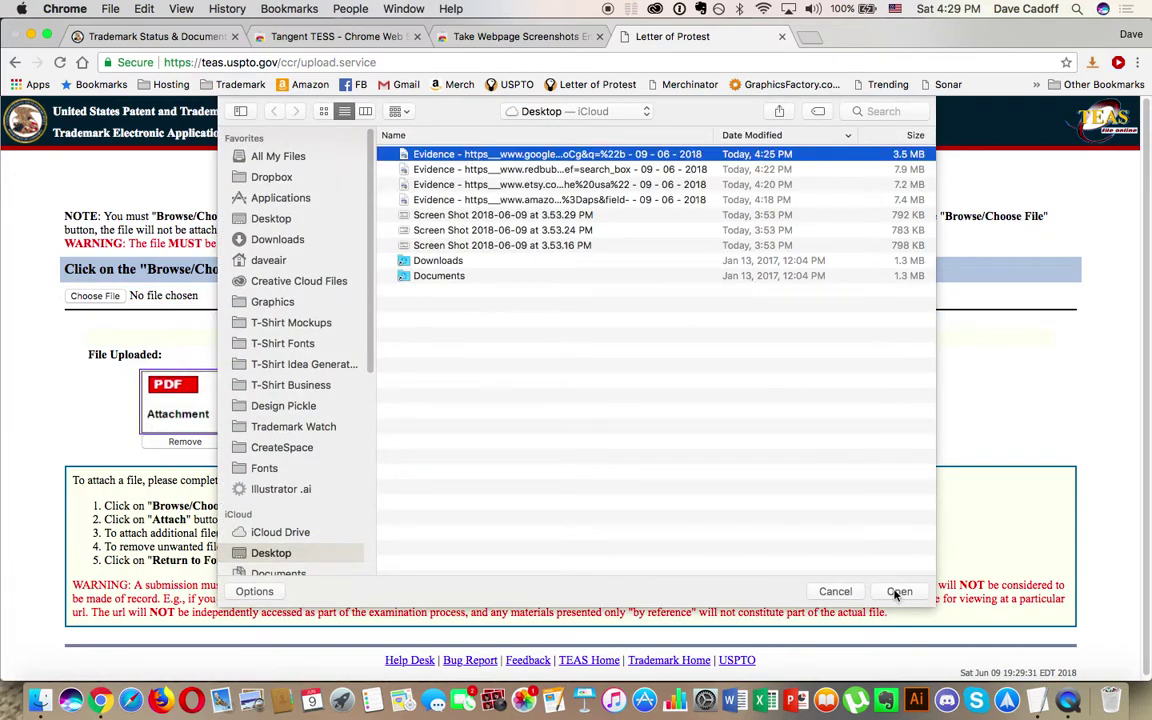
left_click(898, 591)
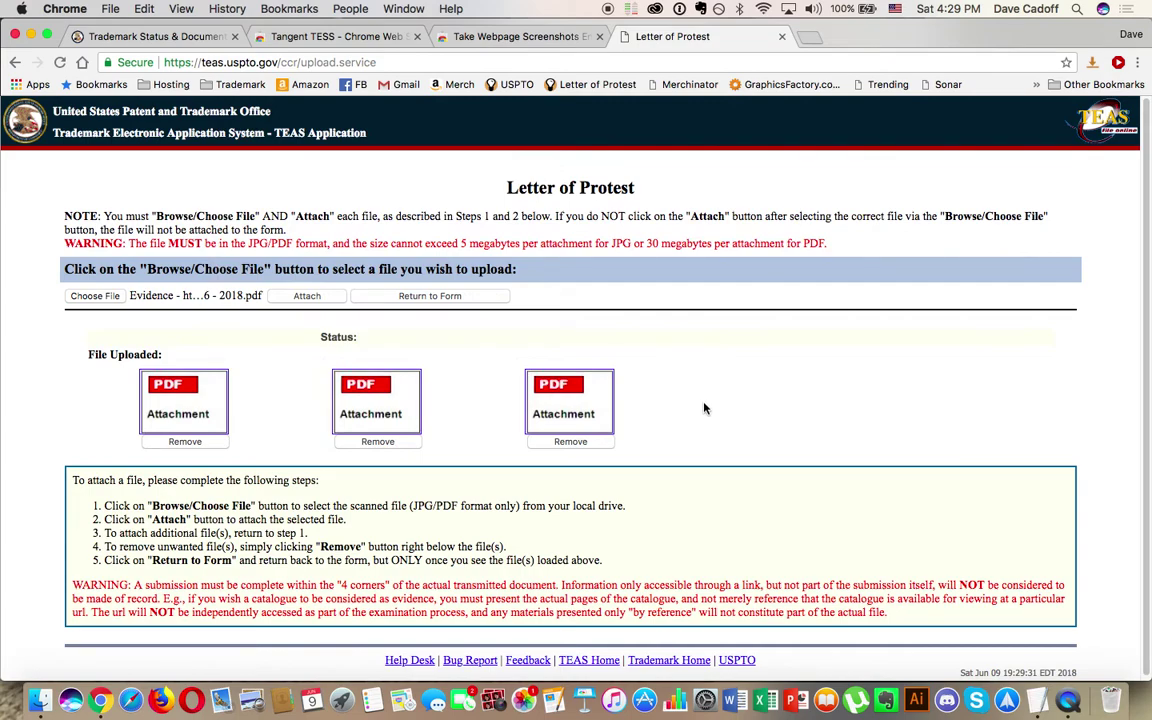
left_click(326, 300)
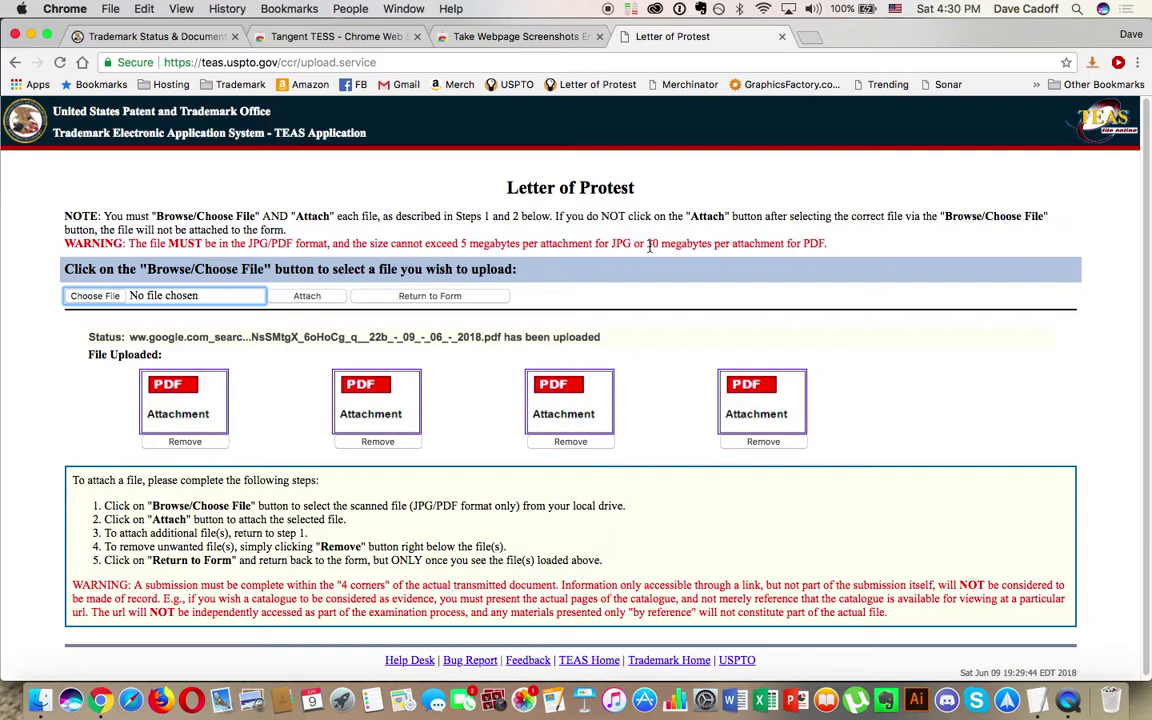
scroll(569, 200, "down", 1)
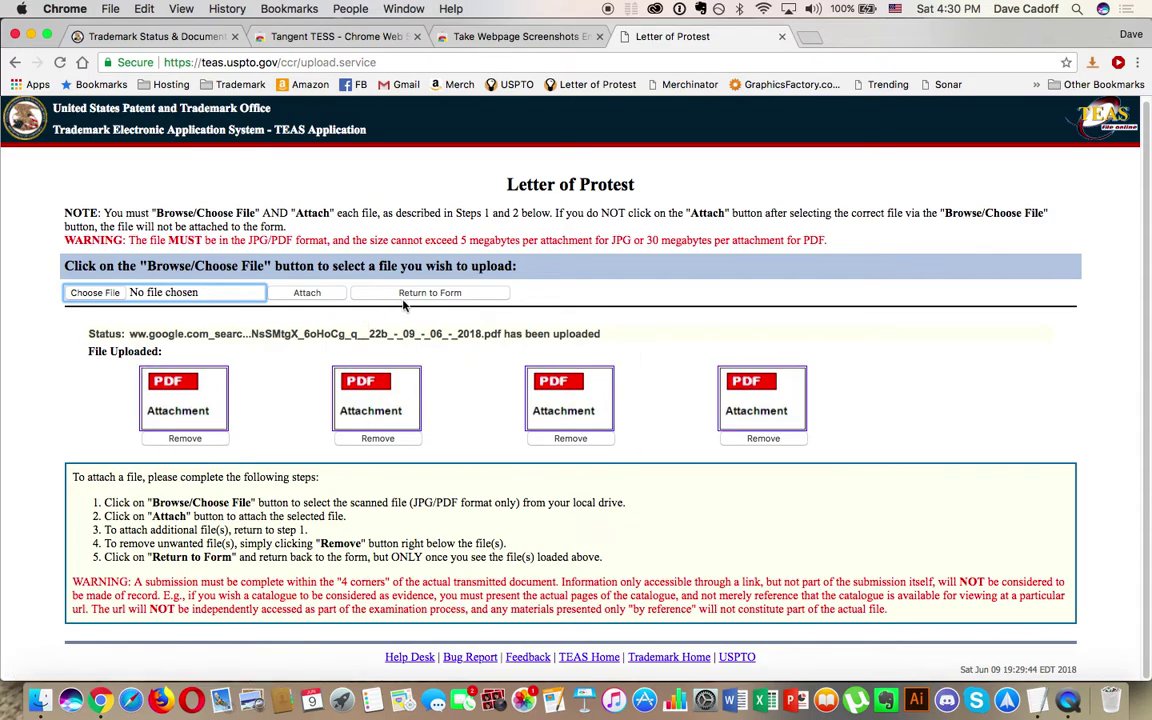
left_click(420, 293)
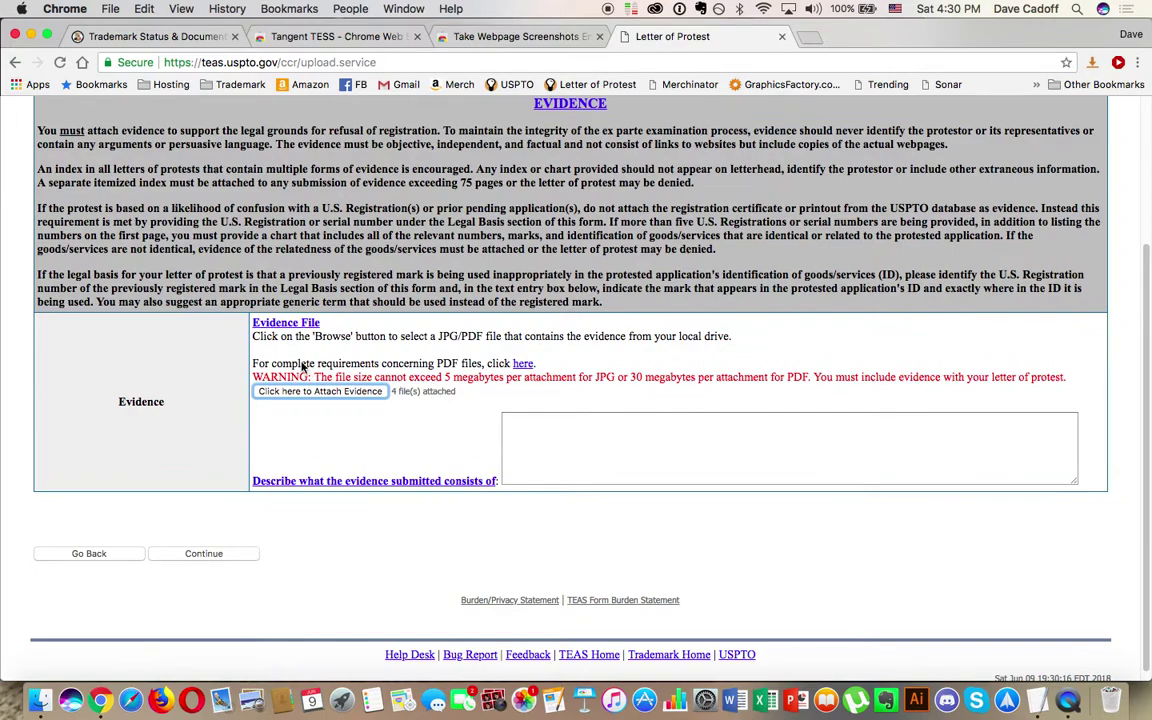
Step: Confirm '4 file(s) attached', then bring the TextEdit notes with the four-item evidence list forward
scroll(420, 400, "up", 2)
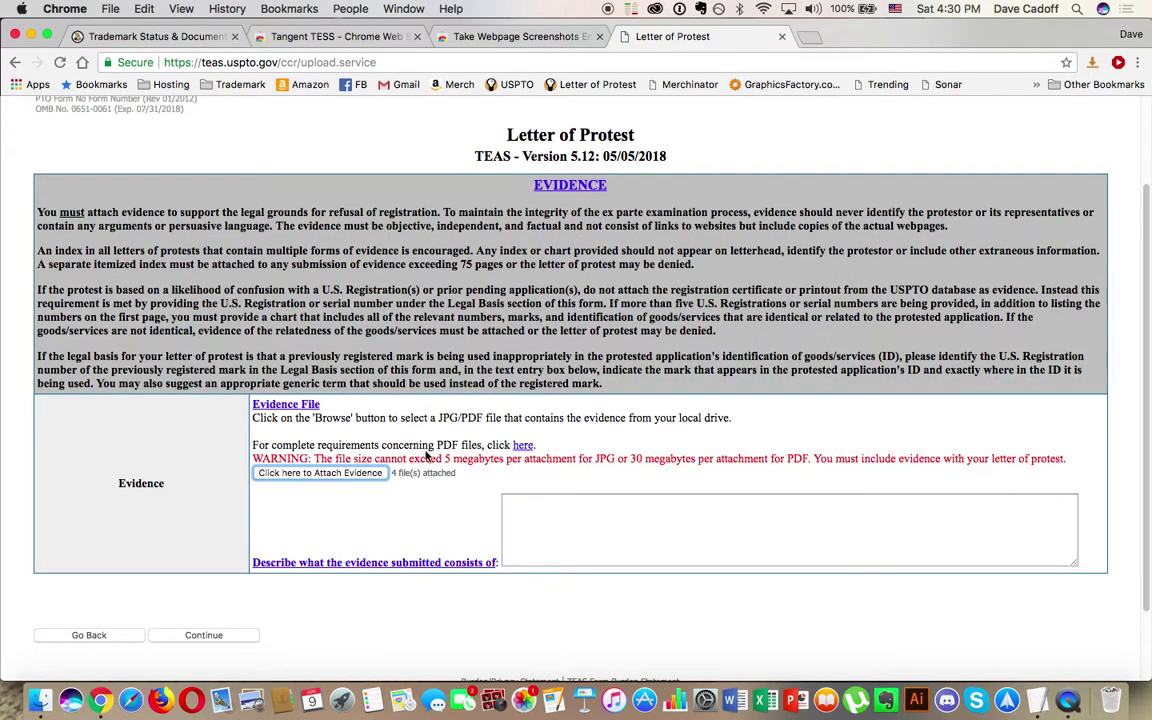
left_click_drag(458, 473, 391, 473)
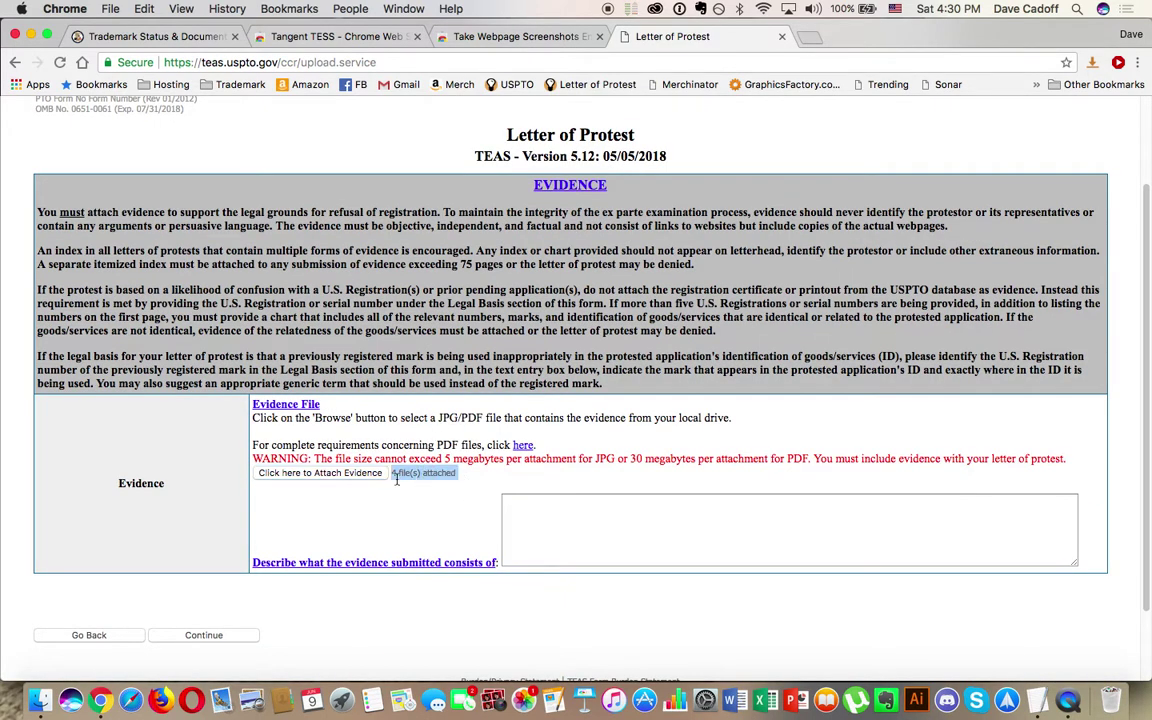
left_click(535, 508)
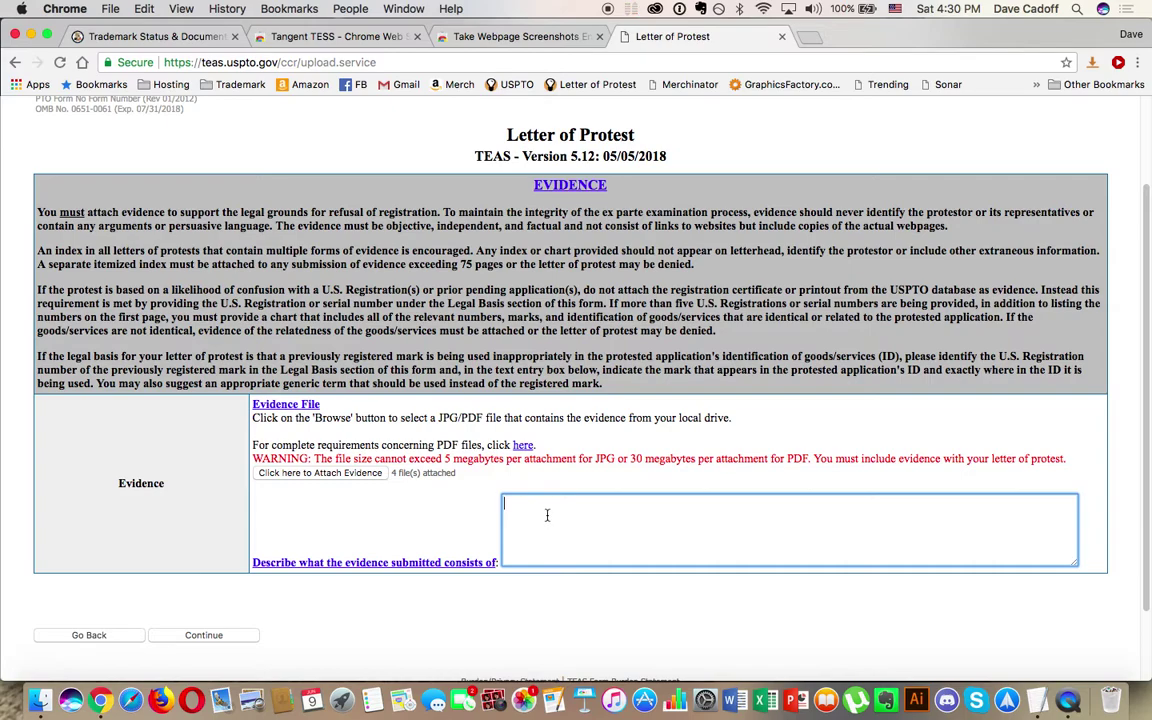
left_click(1037, 712)
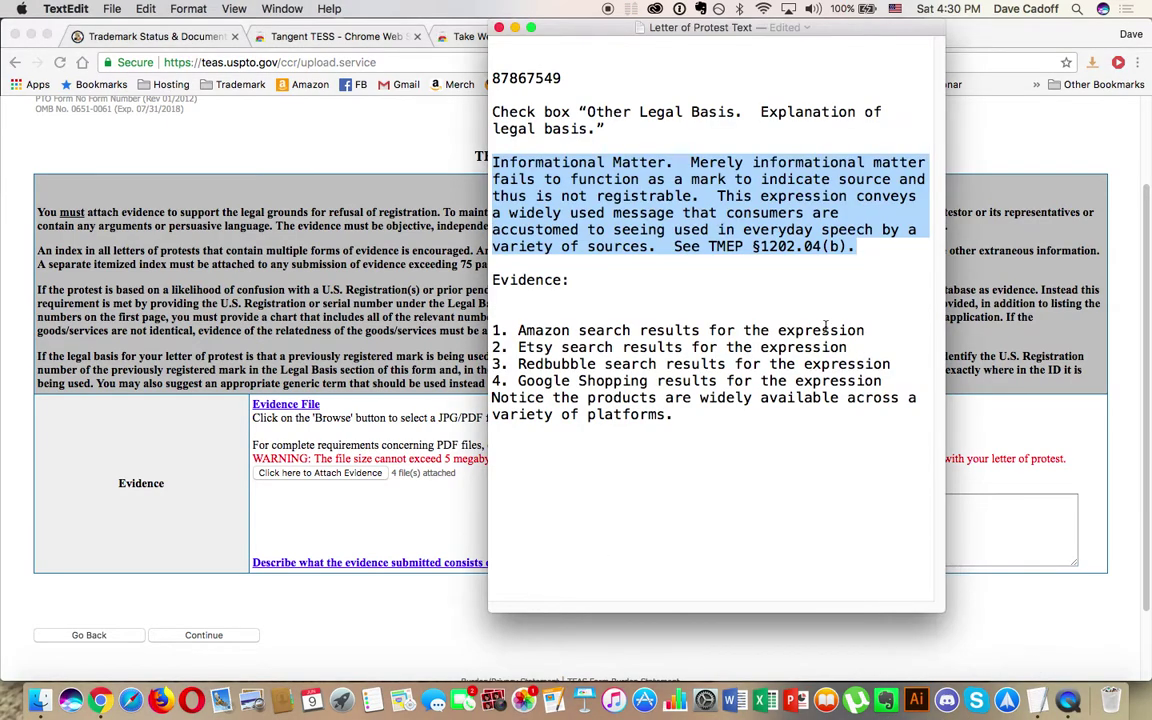
left_click(572, 282)
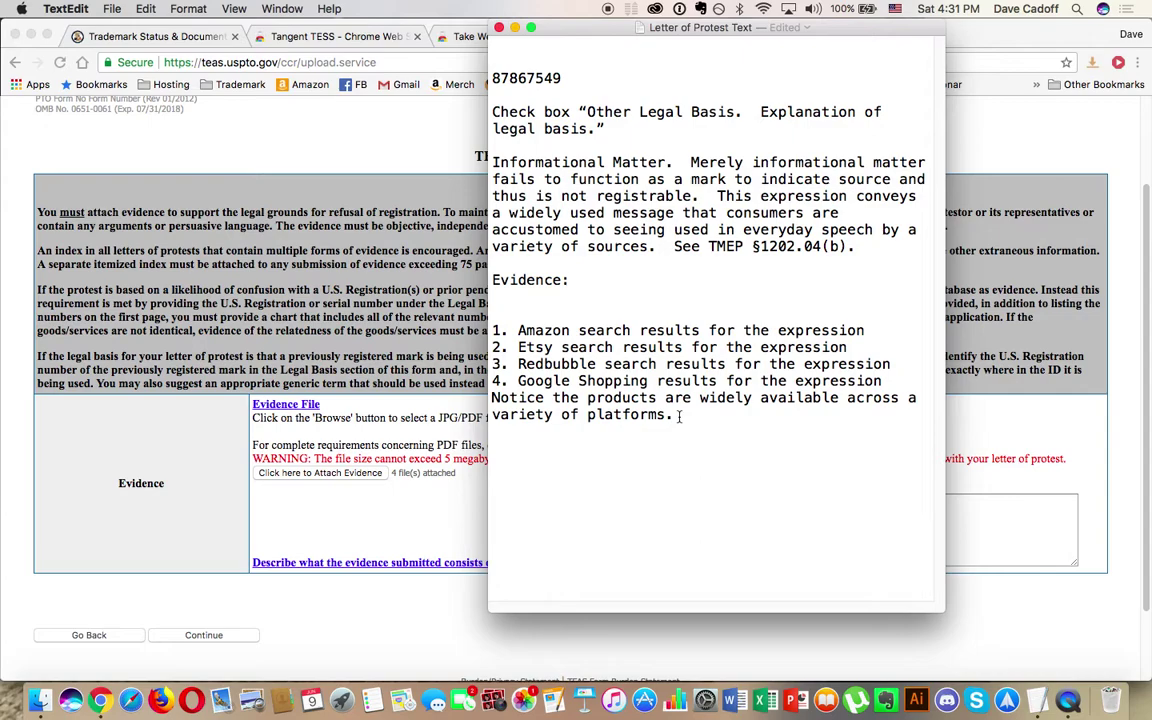
Step: Copy the Amazon, Etsy, Redbubble and Google Shopping evidence list from the notes into the description box
left_click_drag(679, 416, 491, 324)
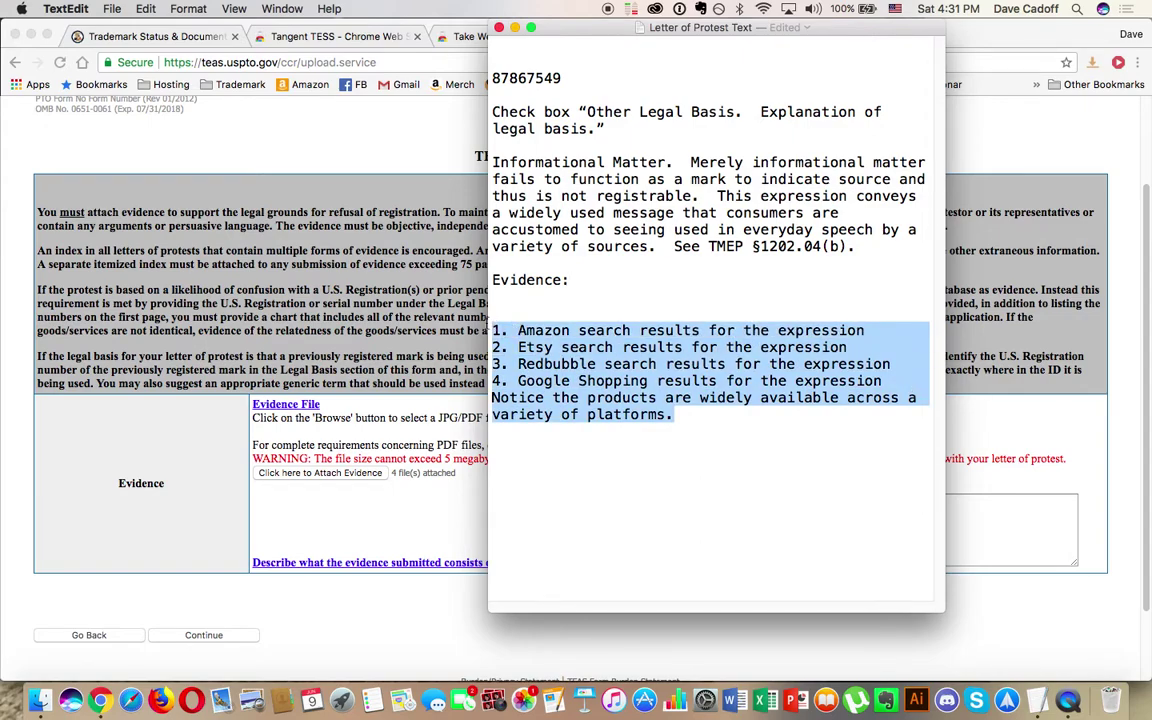
key("super+c")
left_click(561, 494)
key("super+v")
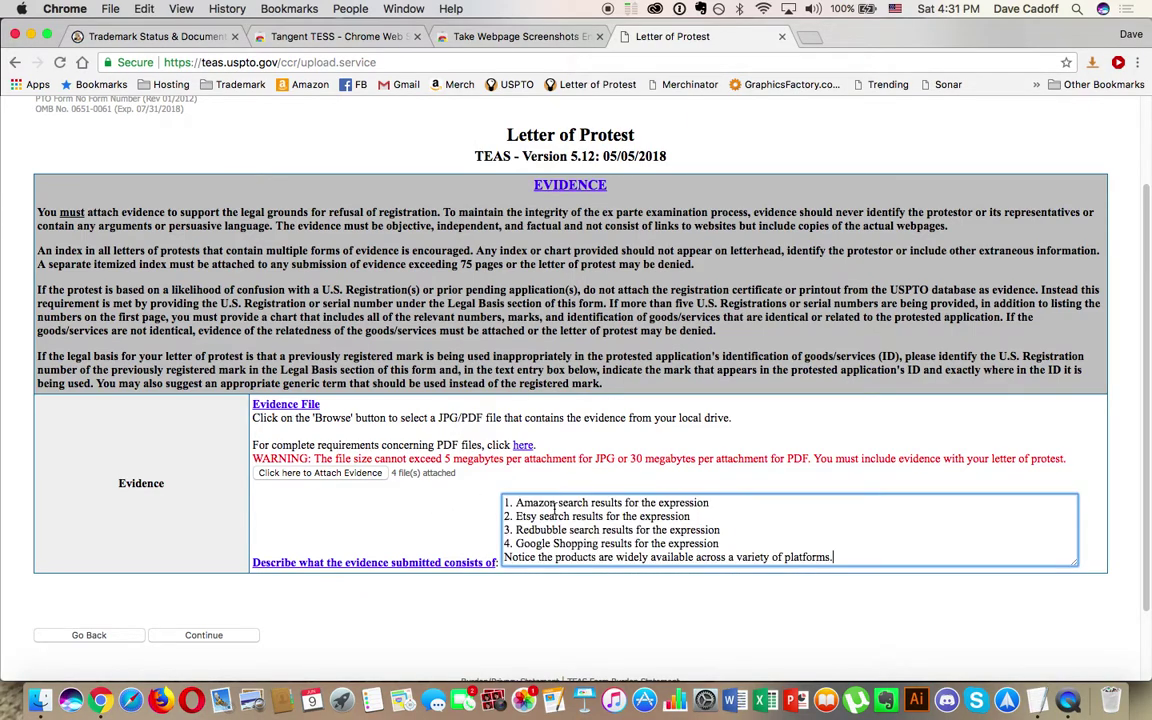
scroll(467, 636, "down", 2)
Step: Submit the Evidence section and accept the special-character conversion warning
left_click(204, 559)
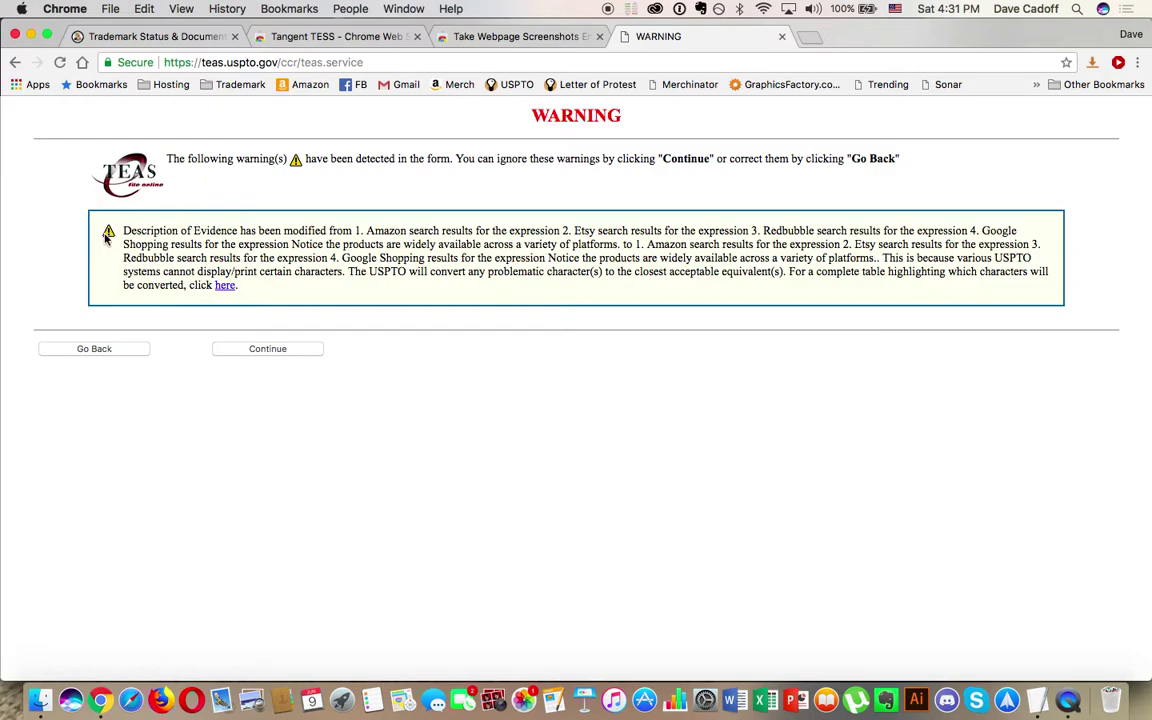
left_click(256, 349)
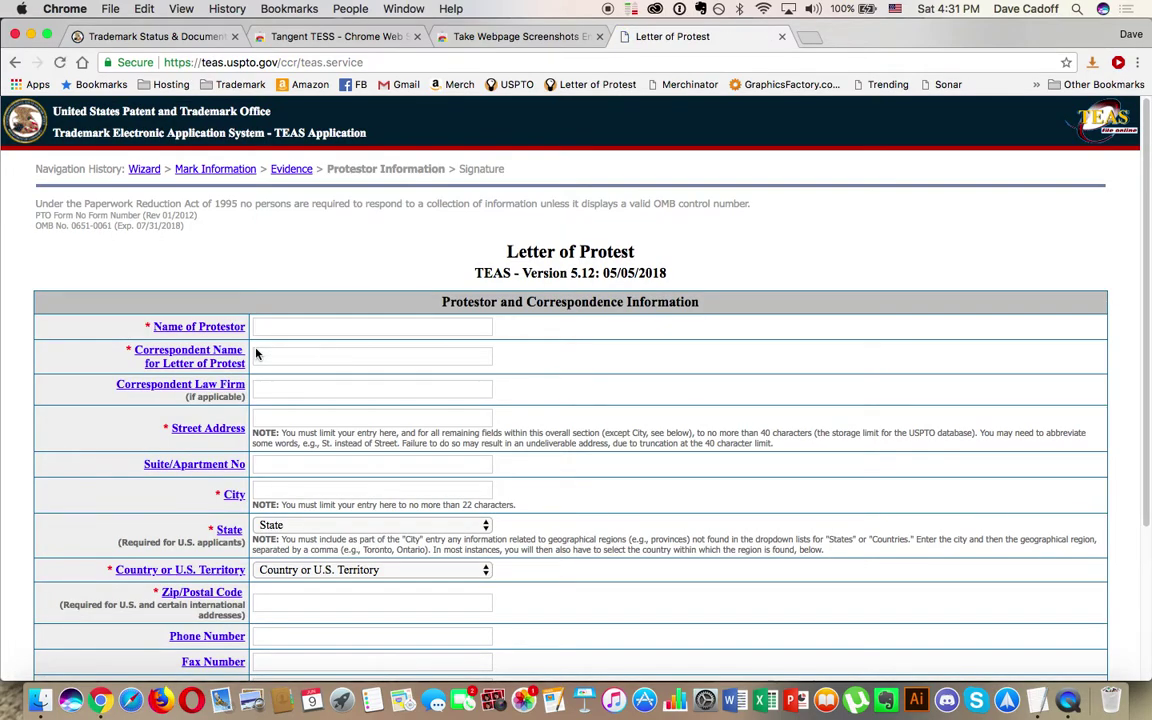
Step: Enter the protestor's name in the protestor and correspondent name fields, and autofill the saved address
scroll(256, 353, "down", 2)
scroll(256, 353, "down", 1)
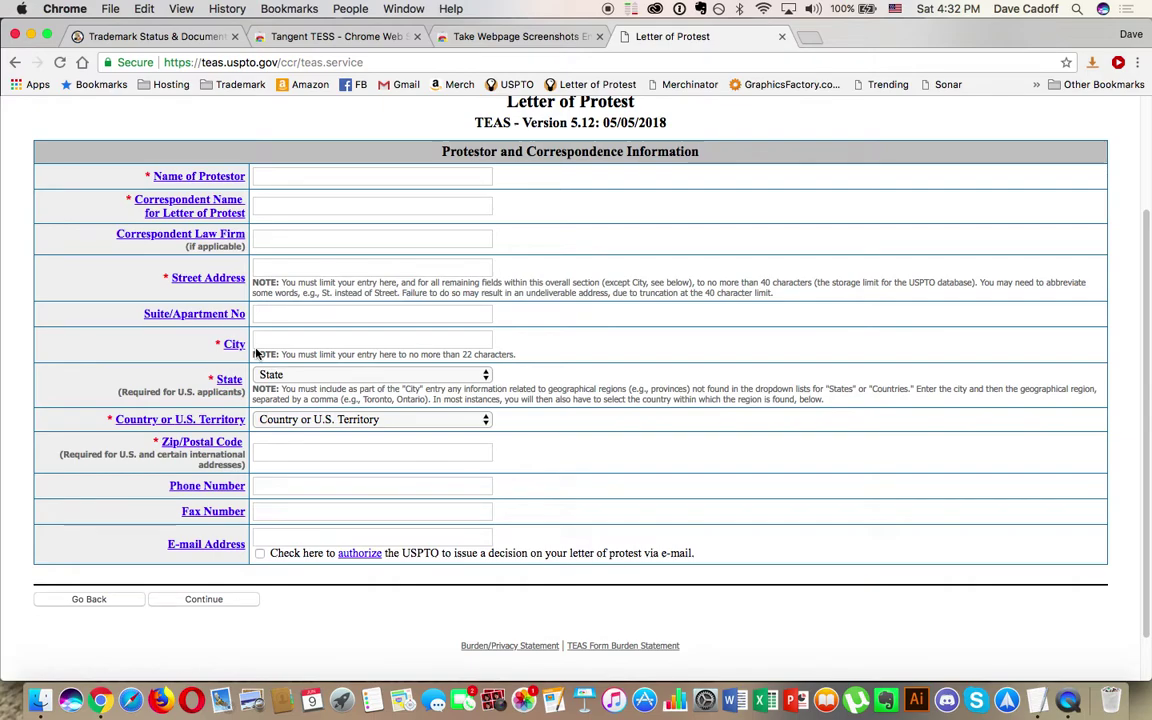
left_click(298, 176)
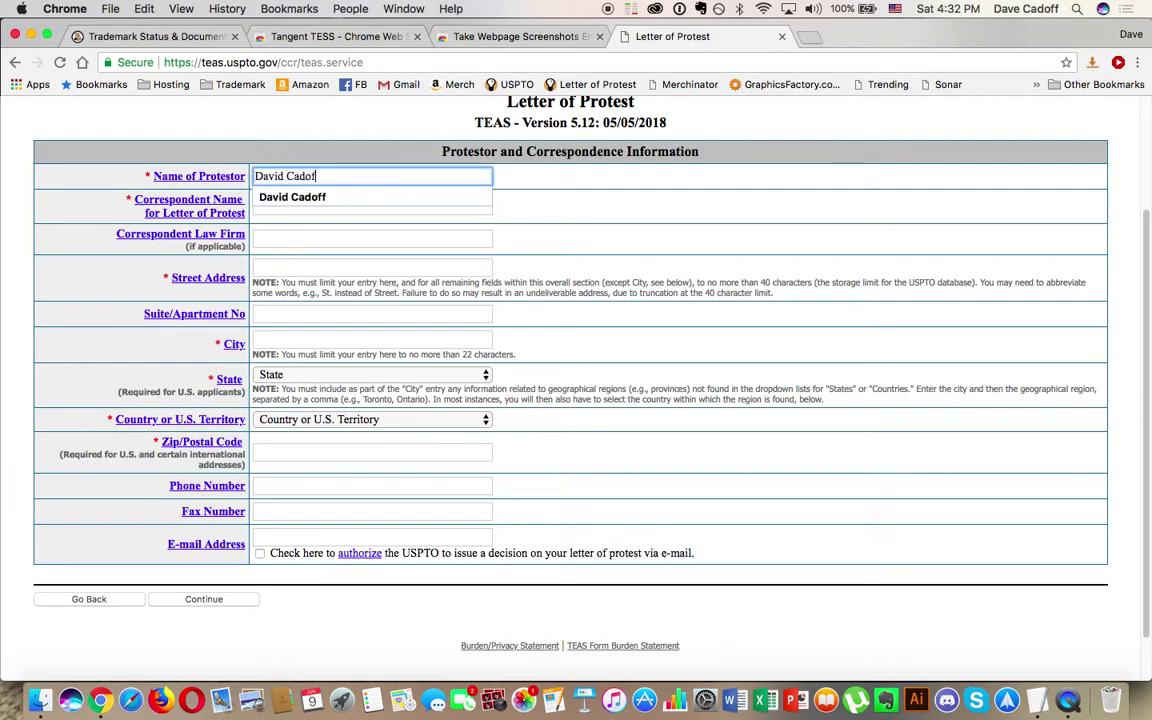
key("Tab")
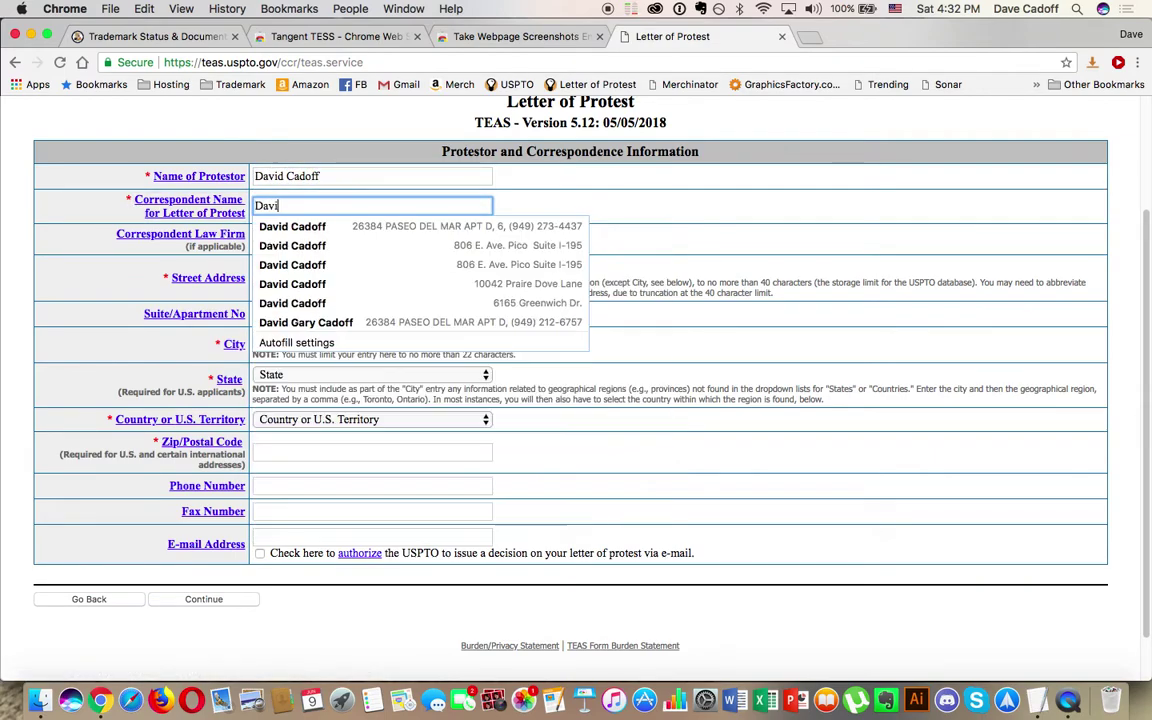
key("Tab")
key("Tab")
key("Tab")
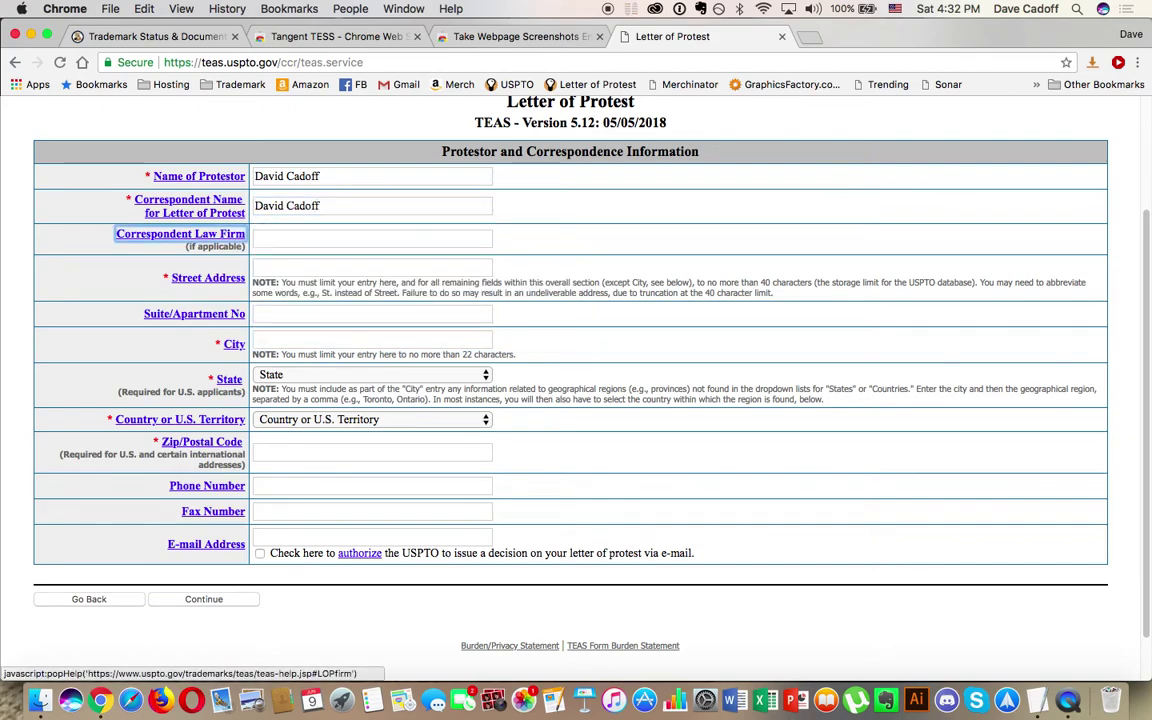
key("Tab")
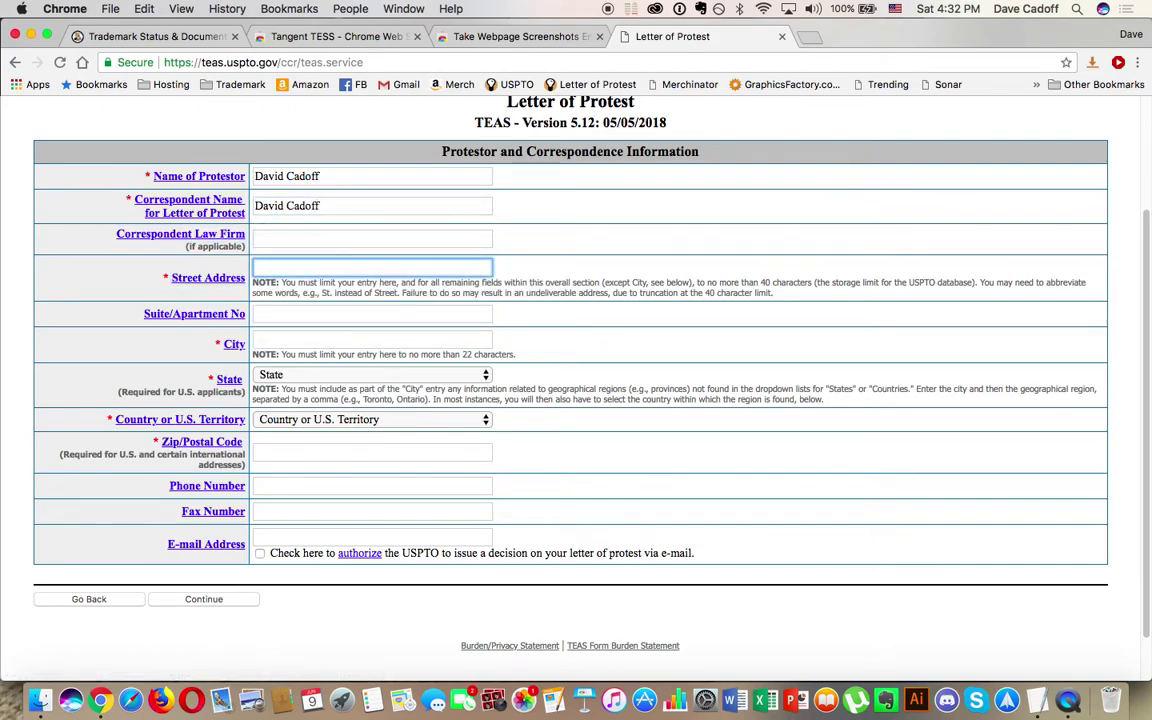
type("806")
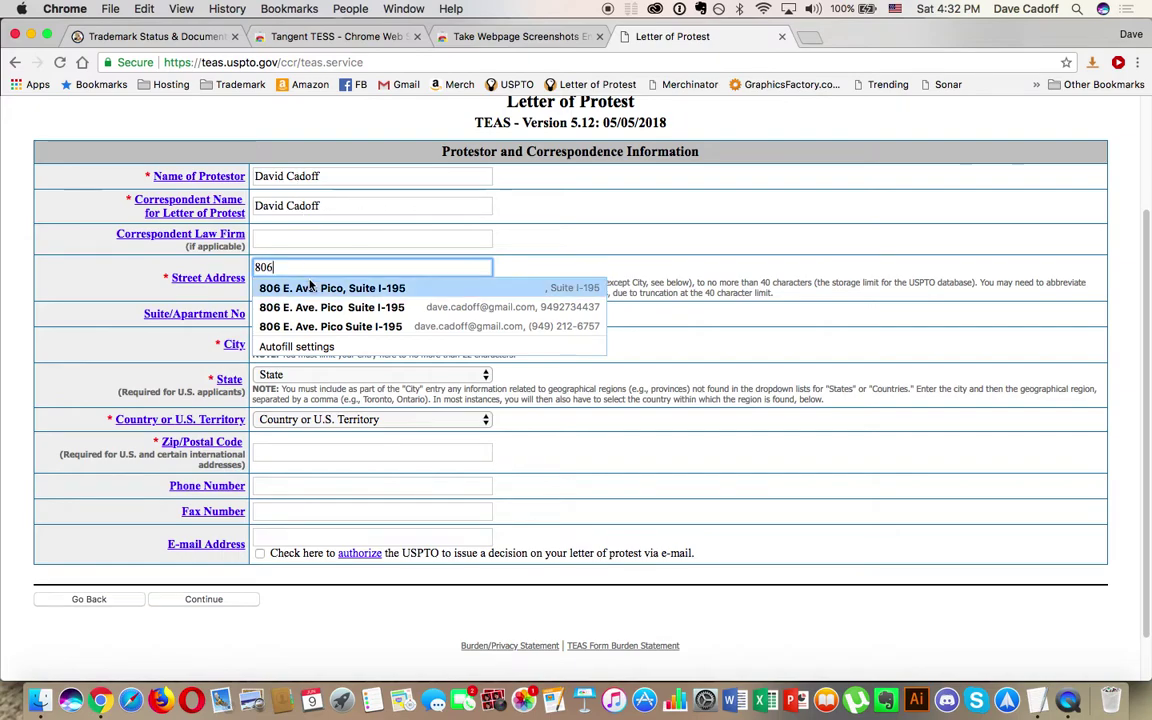
left_click(311, 290)
Step: Clear the Law Firm field, fix the phone number, authorize e-mail decisions and submit the page
left_click_drag(339, 238, 258, 236)
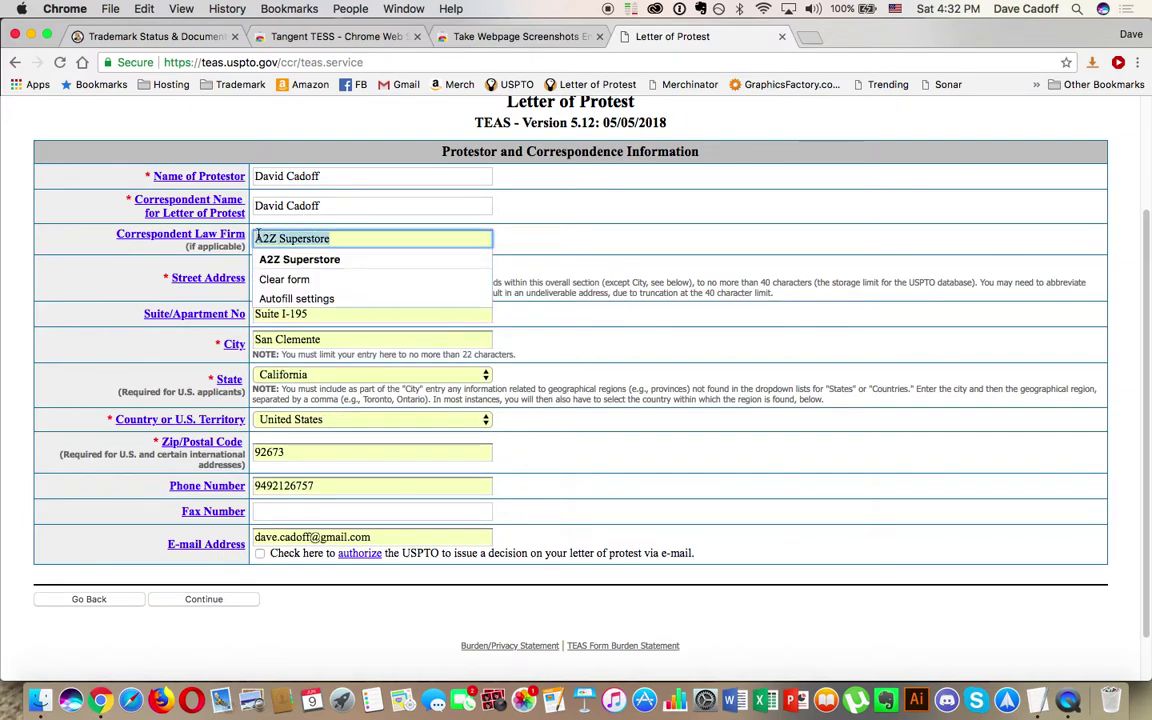
key("BackSpace")
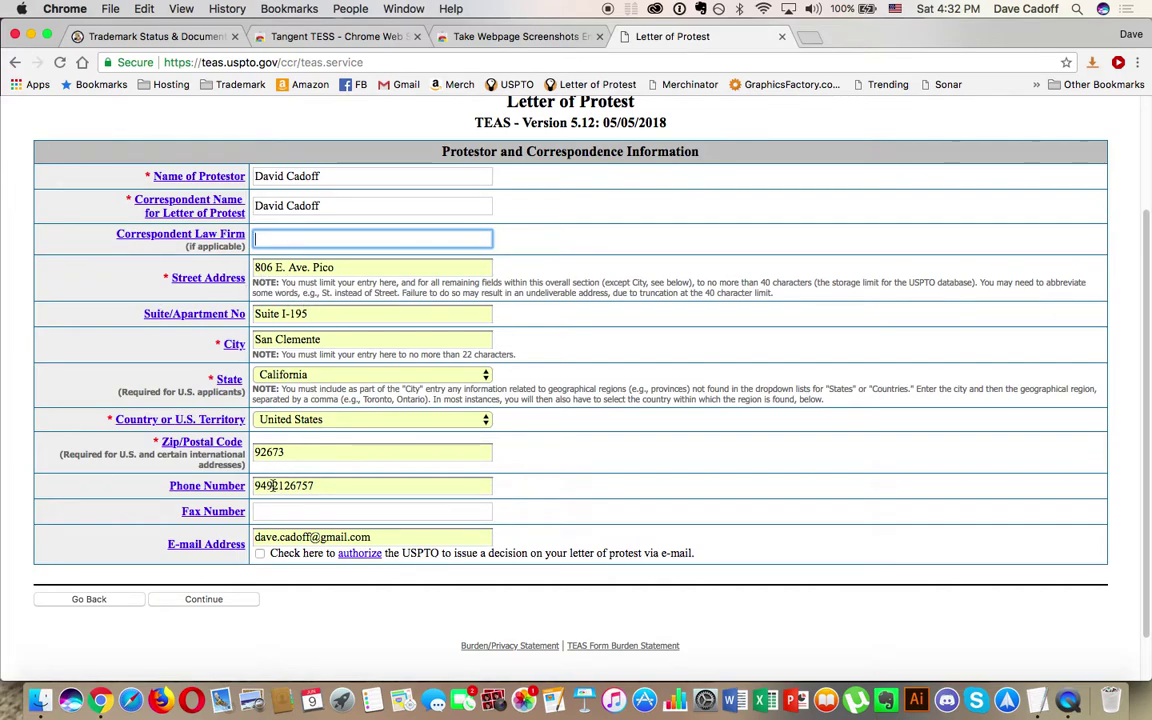
left_click_drag(272, 485, 355, 485)
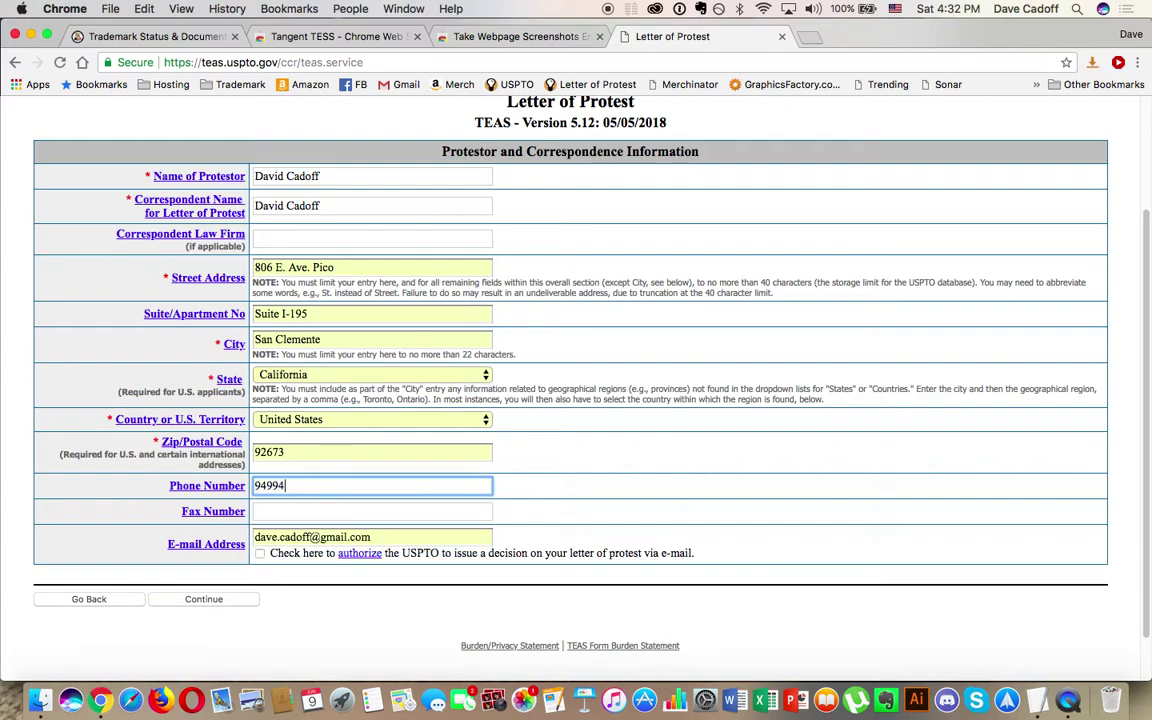
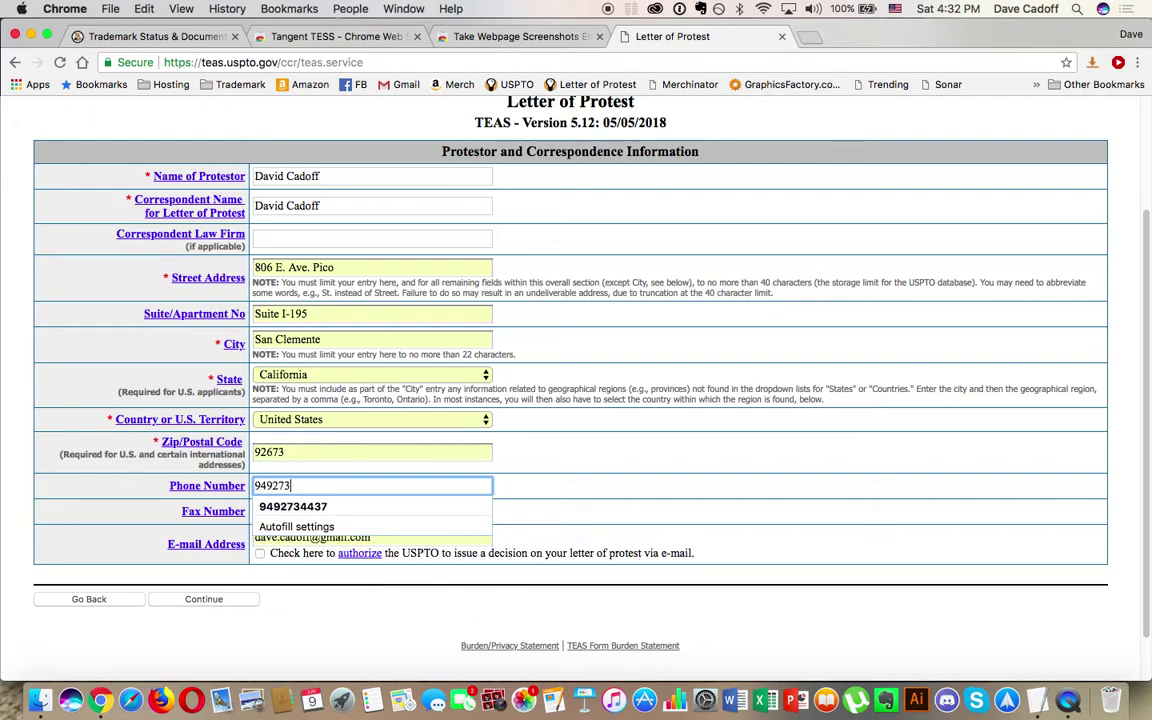
left_click(358, 507)
left_click(259, 553)
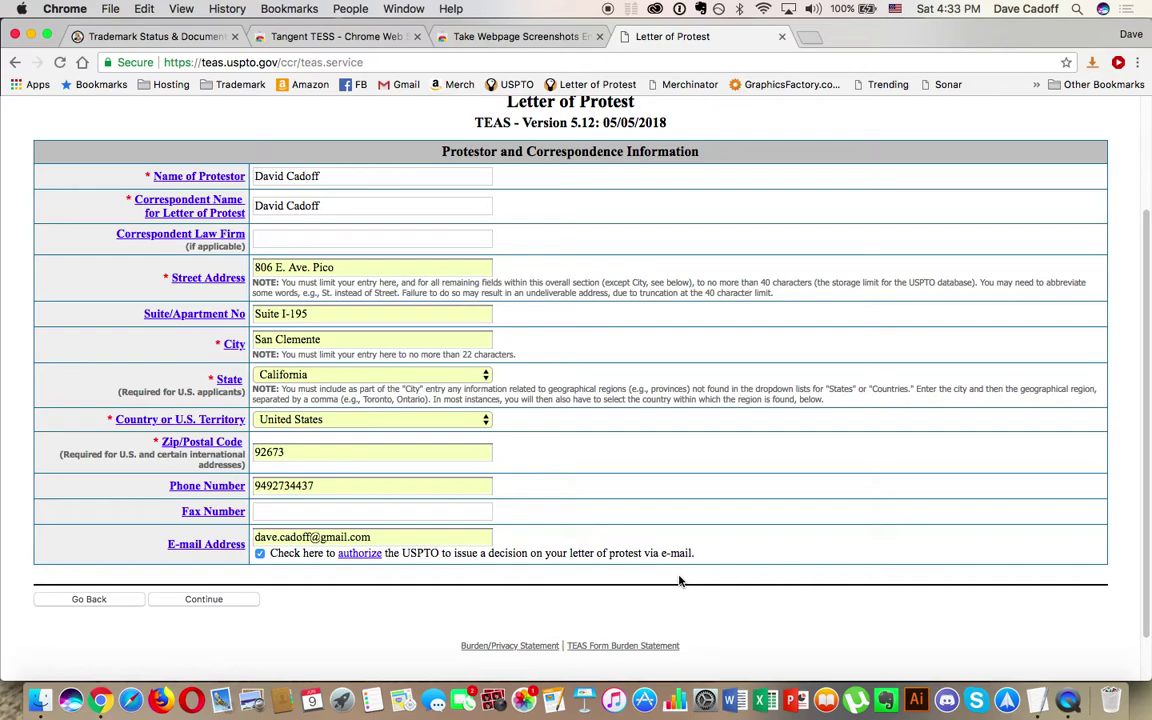
left_click(195, 600)
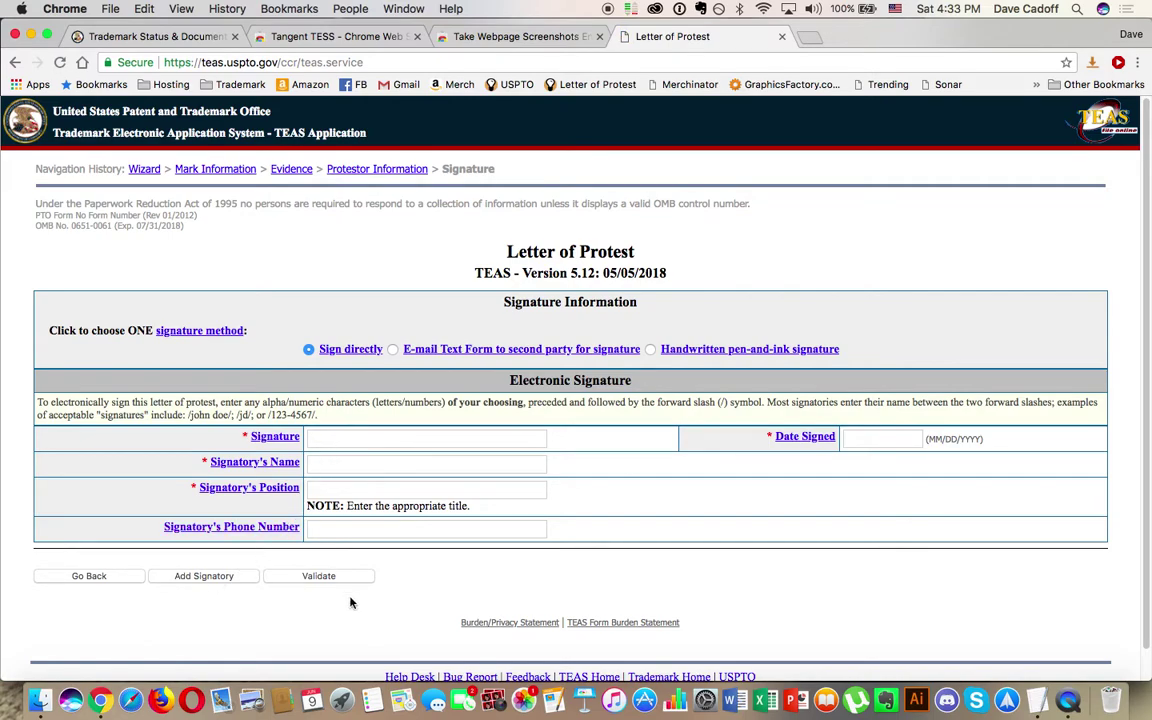
Step: Enter the electronic signature as the signatory's name between slashes
left_click(375, 441)
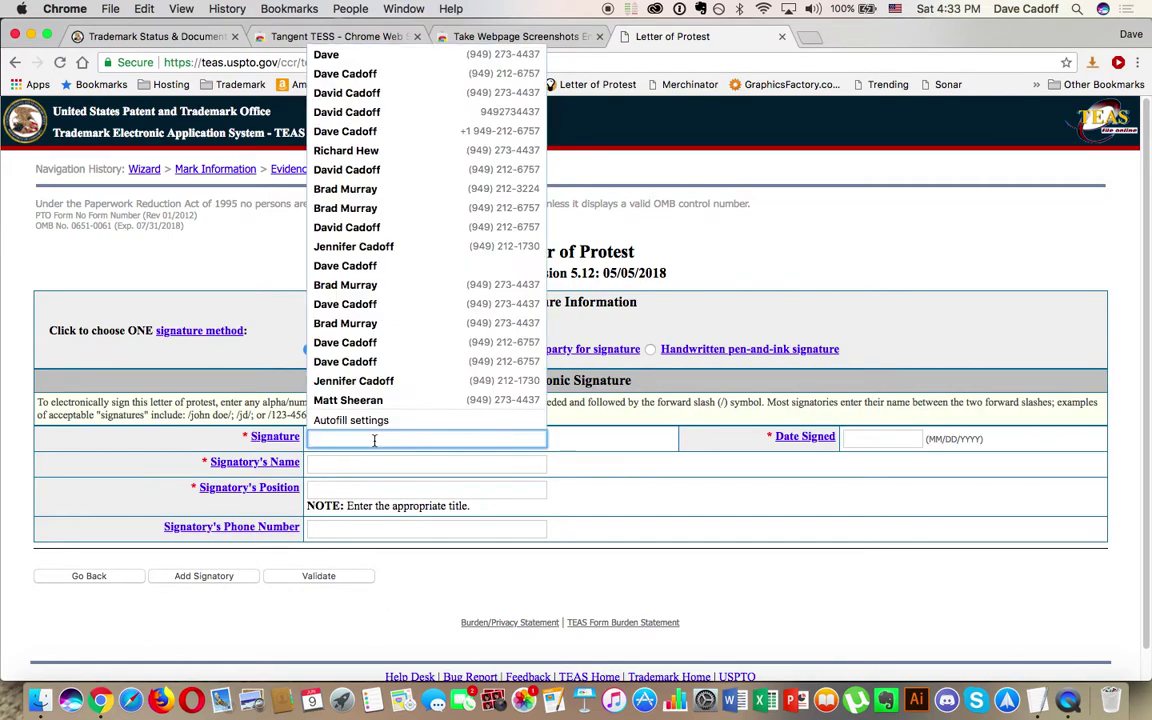
left_click(187, 409)
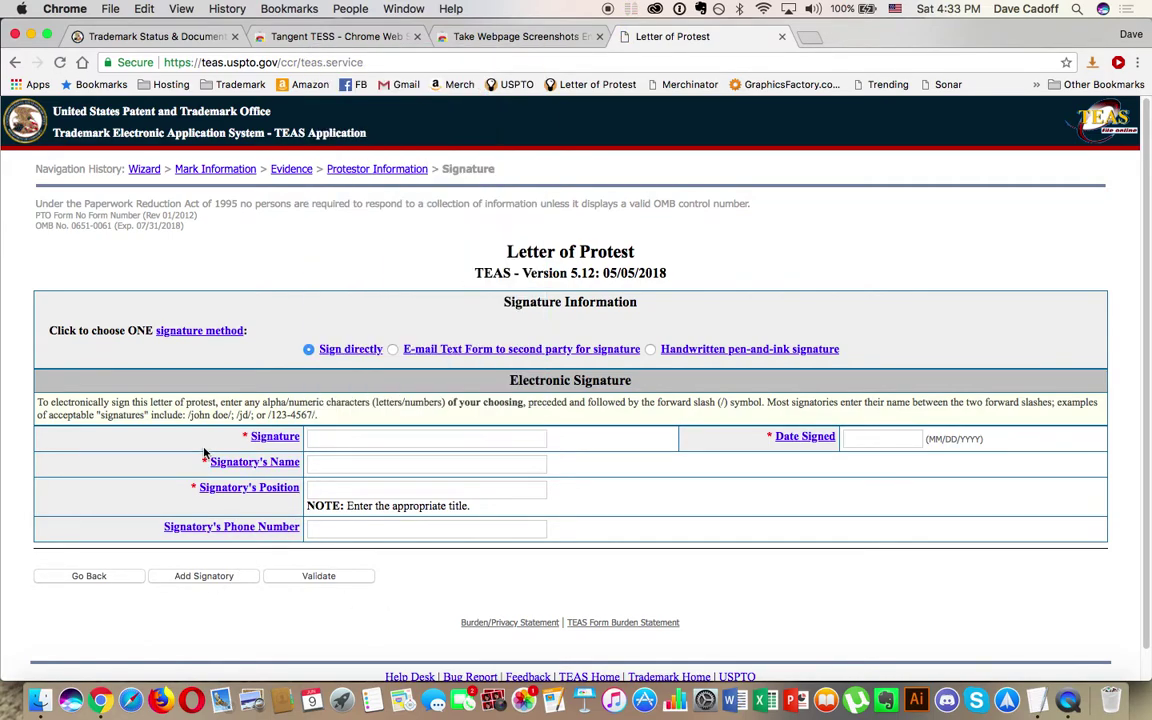
left_click(315, 440)
type("/")
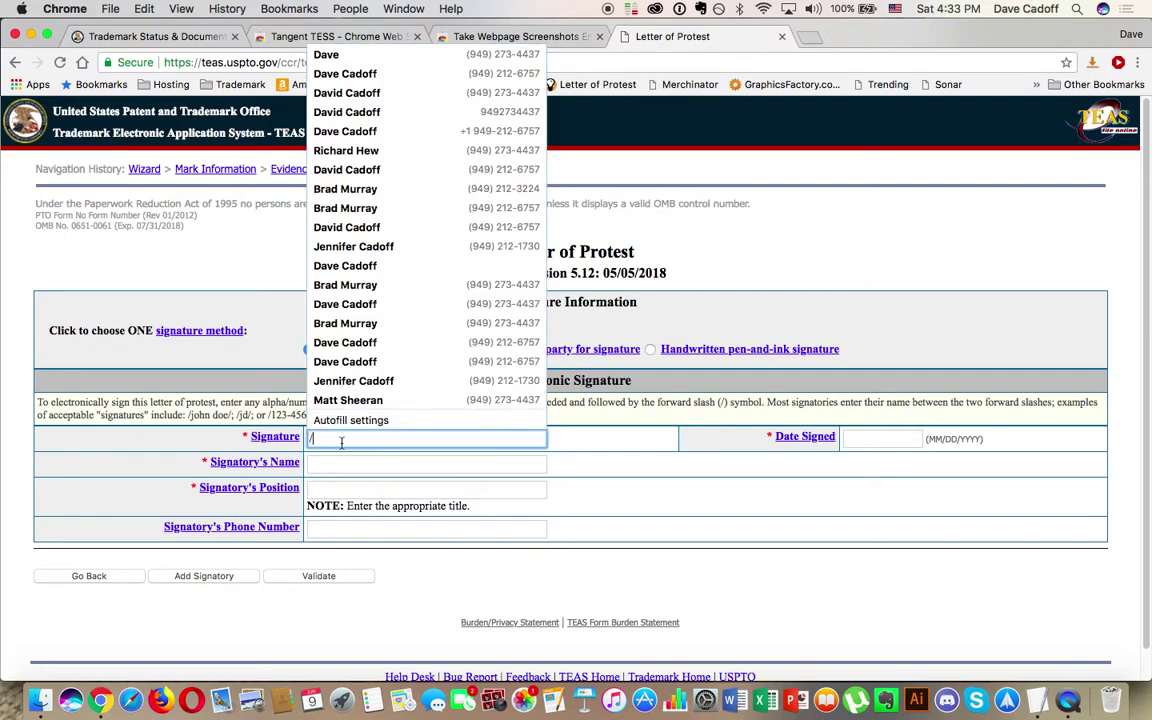
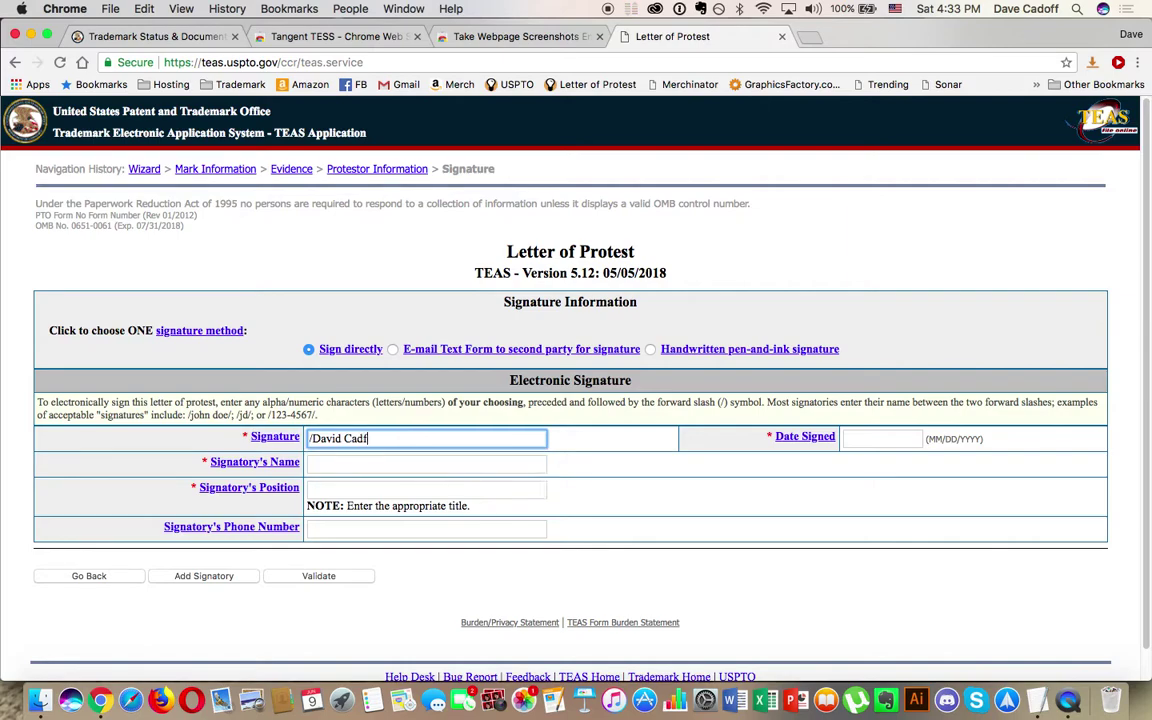
type("/")
key("Tab")
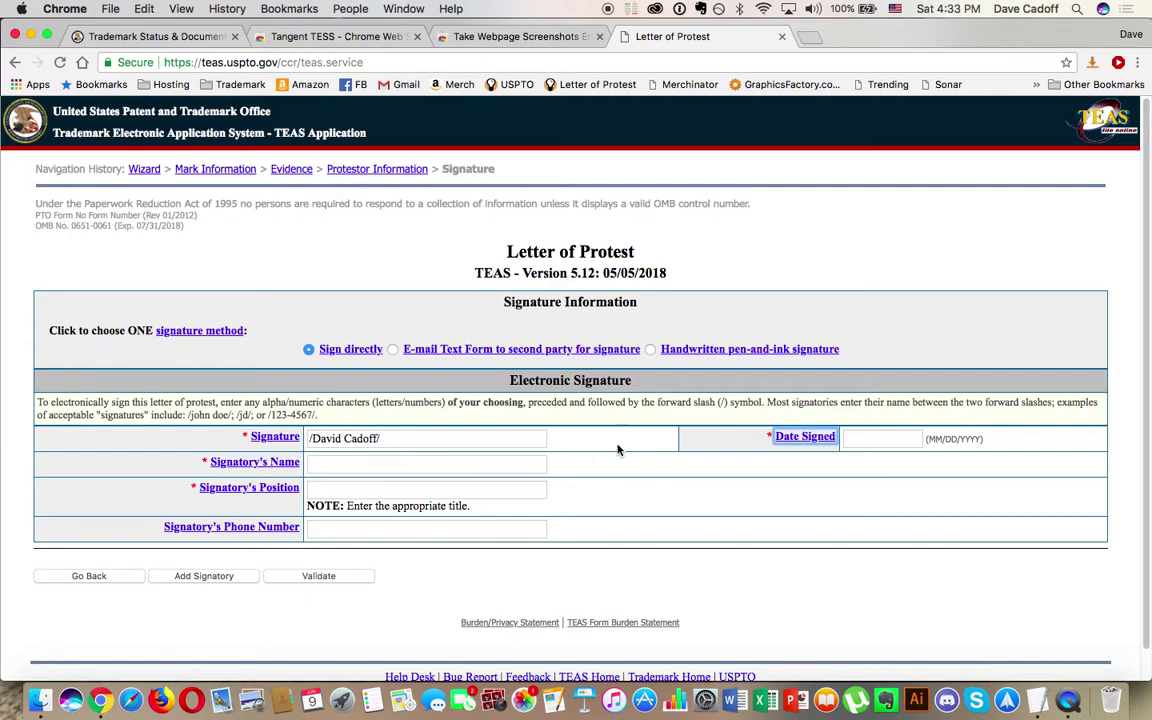
Step: Set the date signed to 06/09/2018 and type the signatory's full name
key("Tab")
type("06/09/2018")
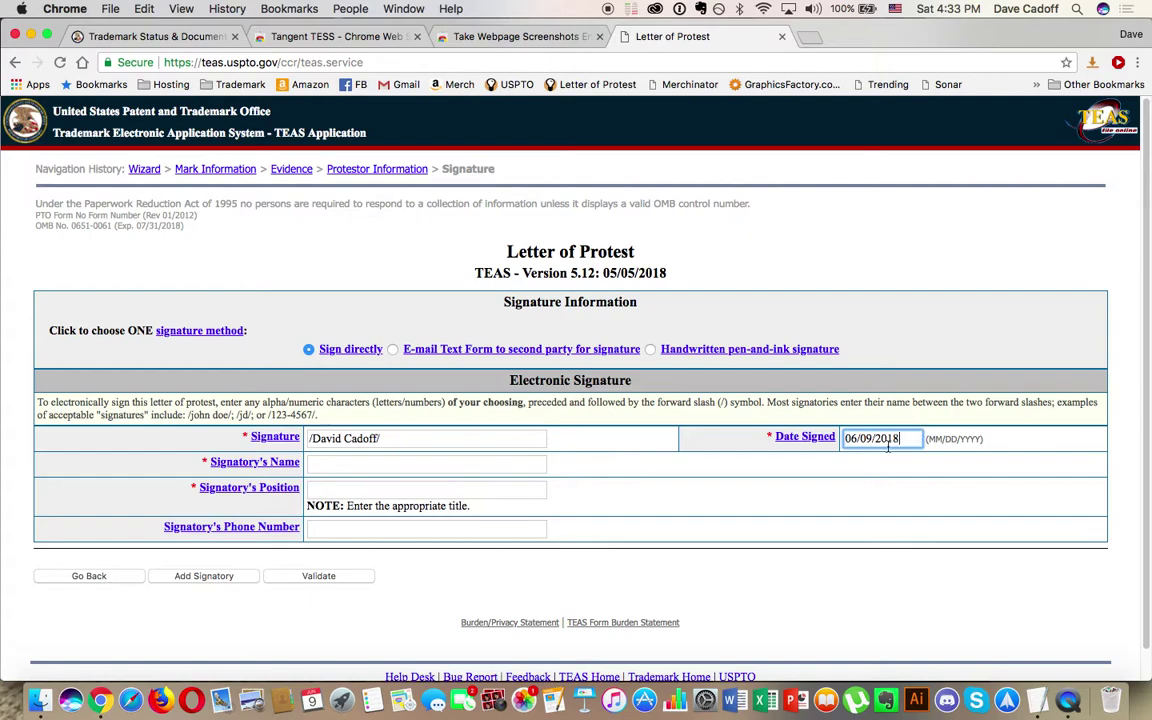
key("Tab")
key("Tab")
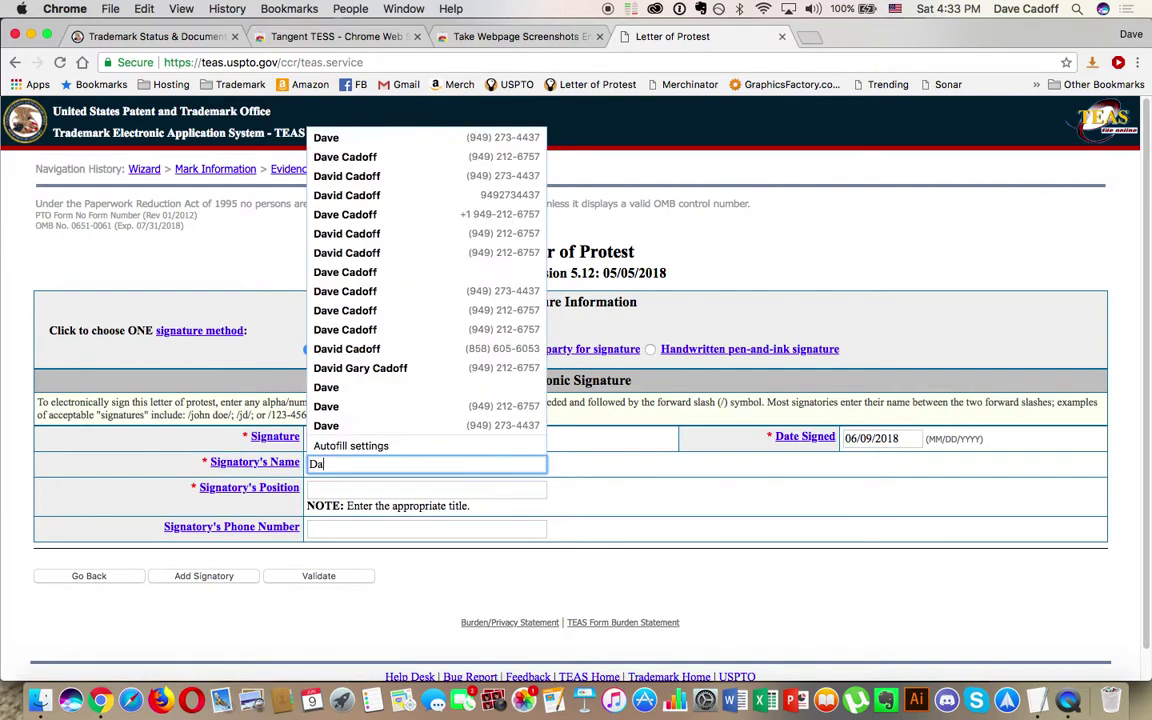
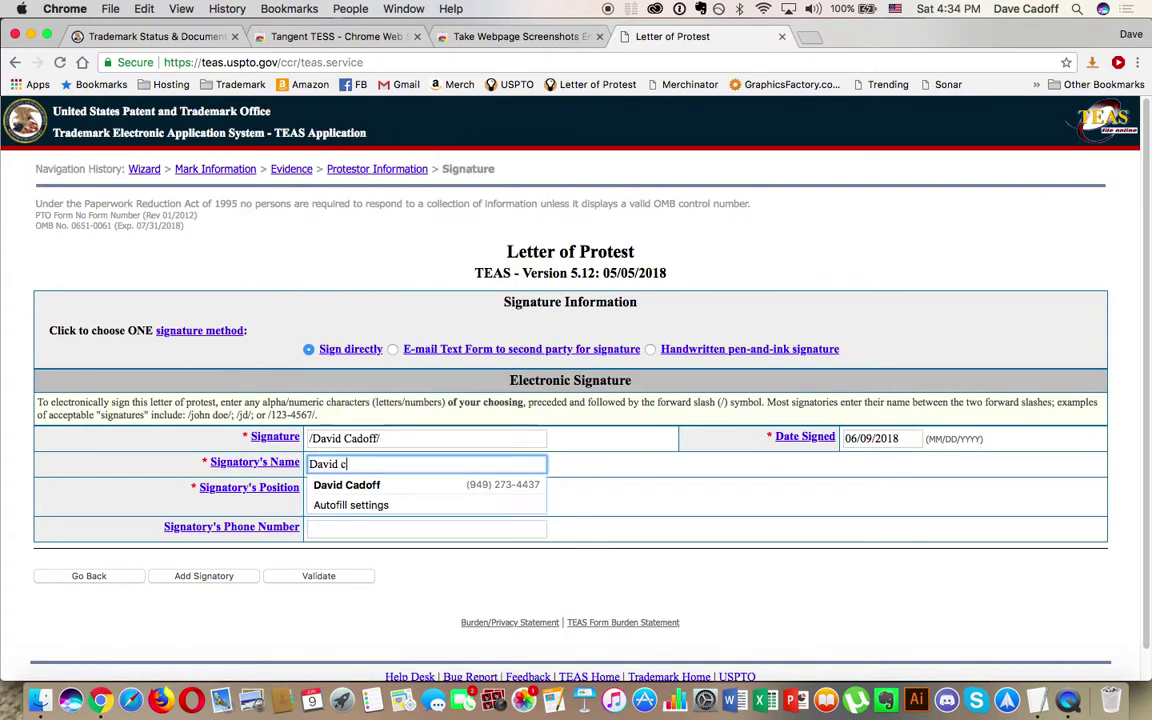
key("Tab")
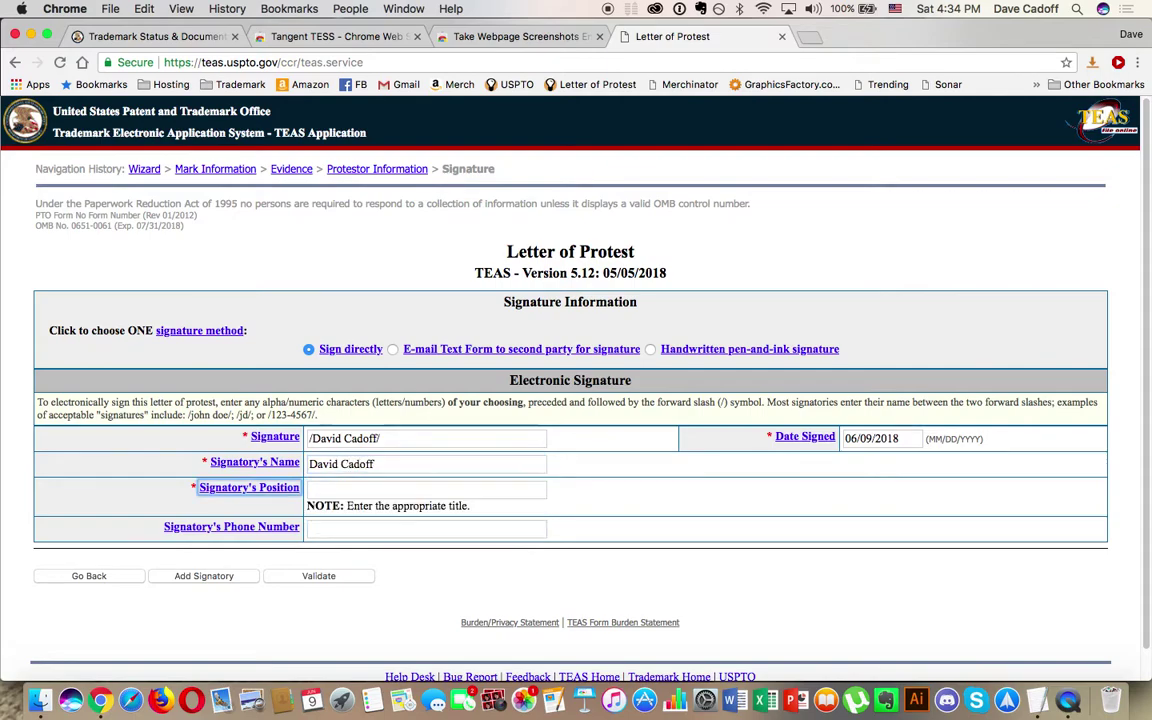
Step: Set the signatory's position to Business Owner and fill in the signatory phone number
key("Tab")
type("B")
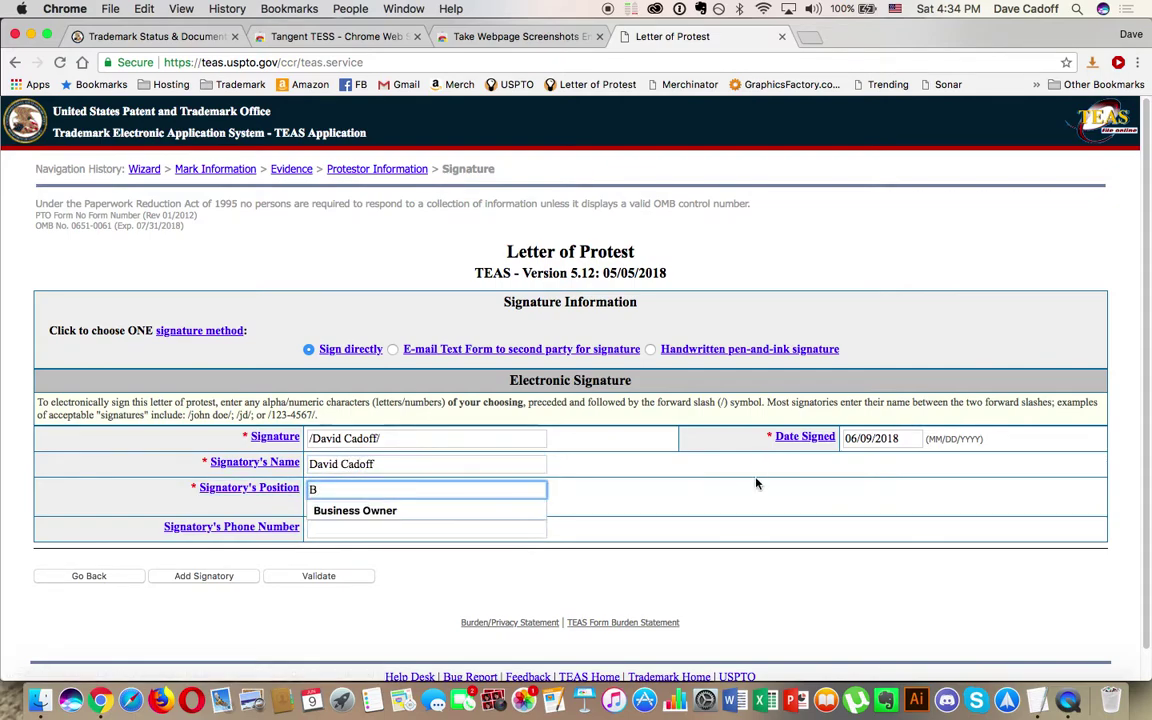
left_click(440, 512)
left_click(403, 530)
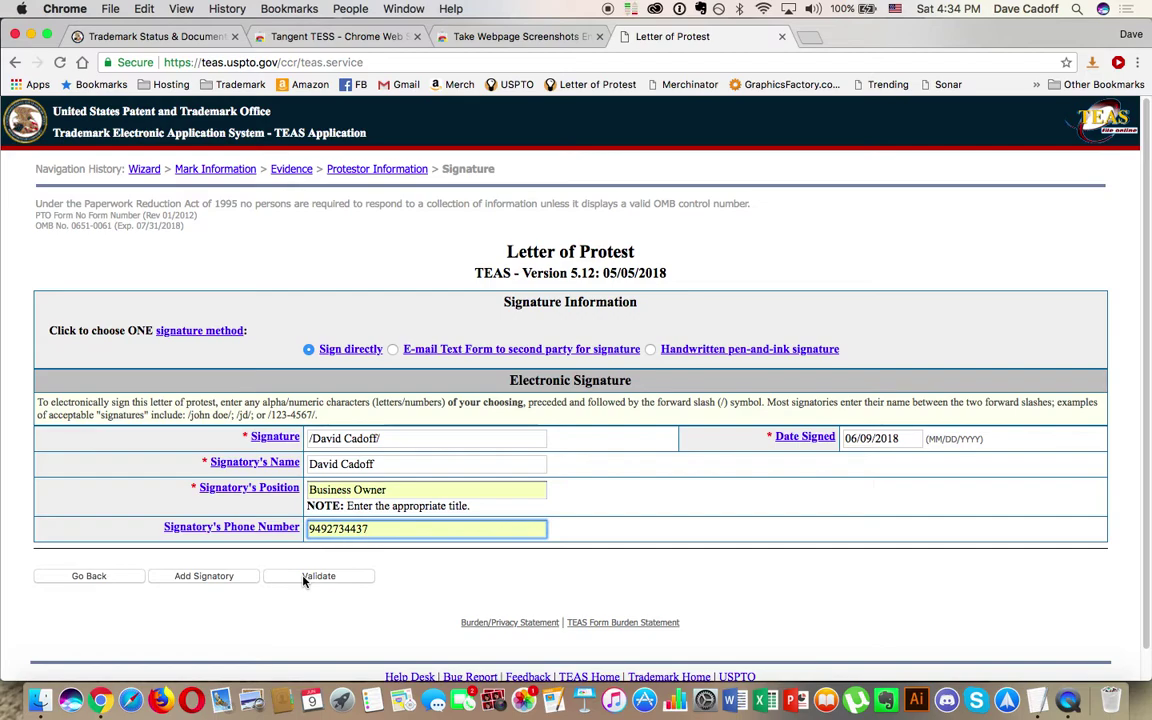
Step: Validate the form and fill both acknowledgment e-mail fields with the saved address
left_click(304, 581)
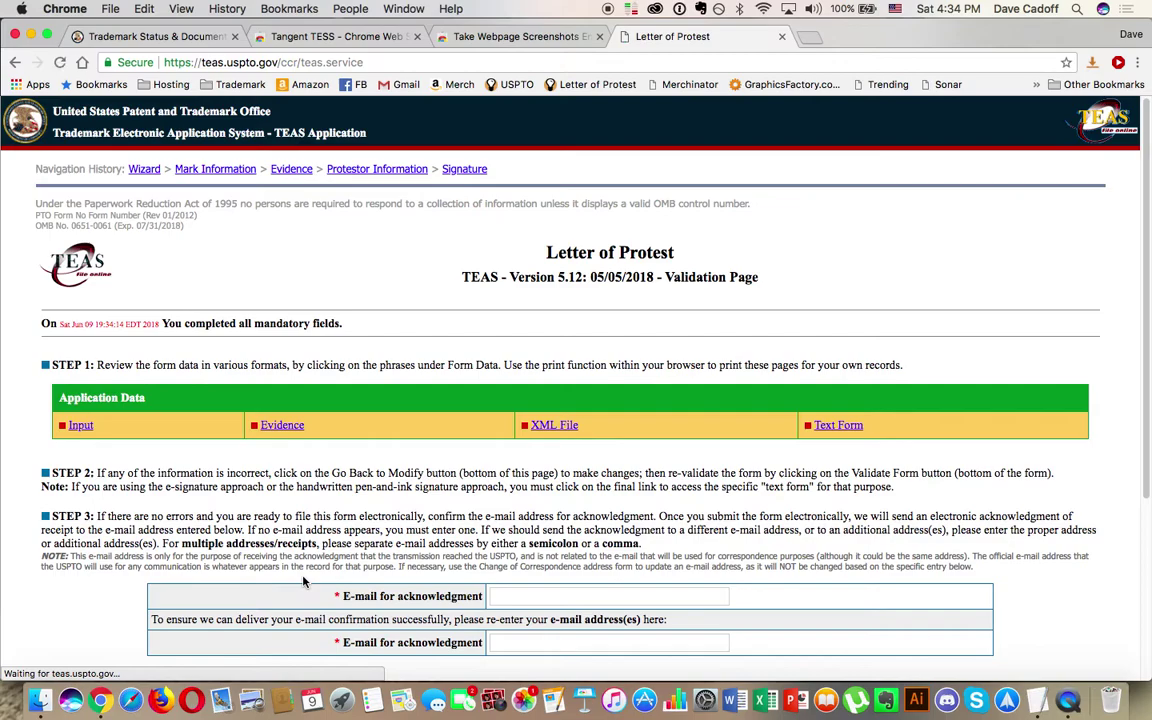
scroll(304, 581, "down", 3)
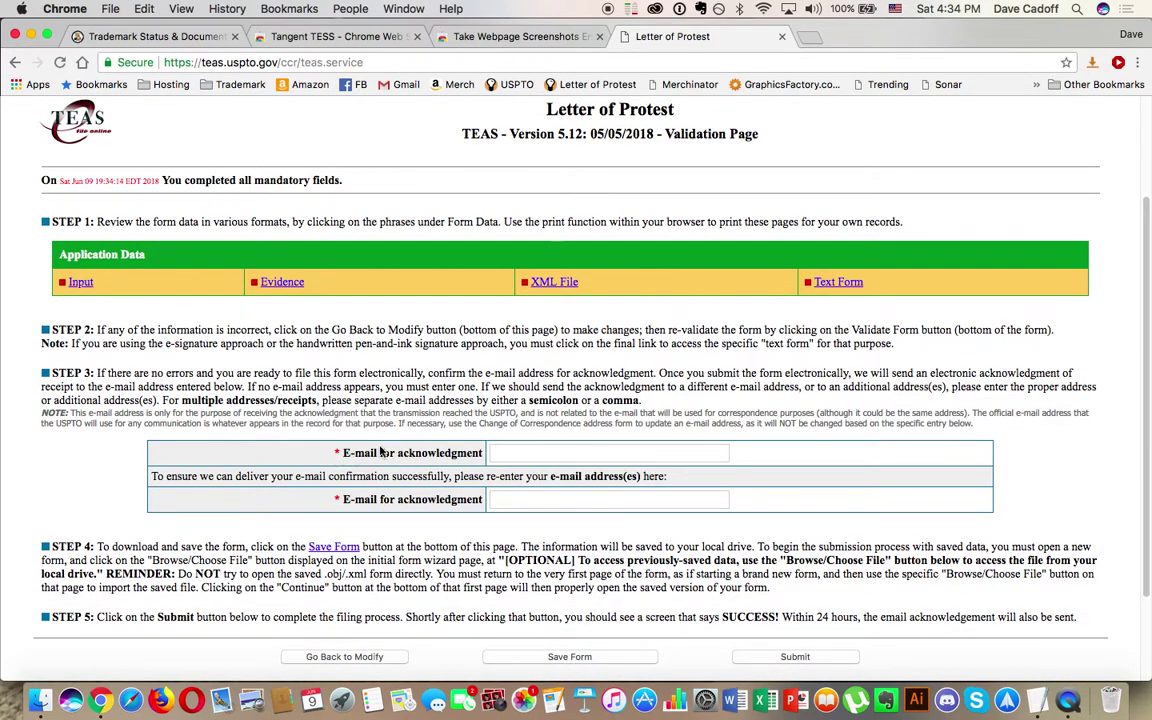
left_click(514, 453)
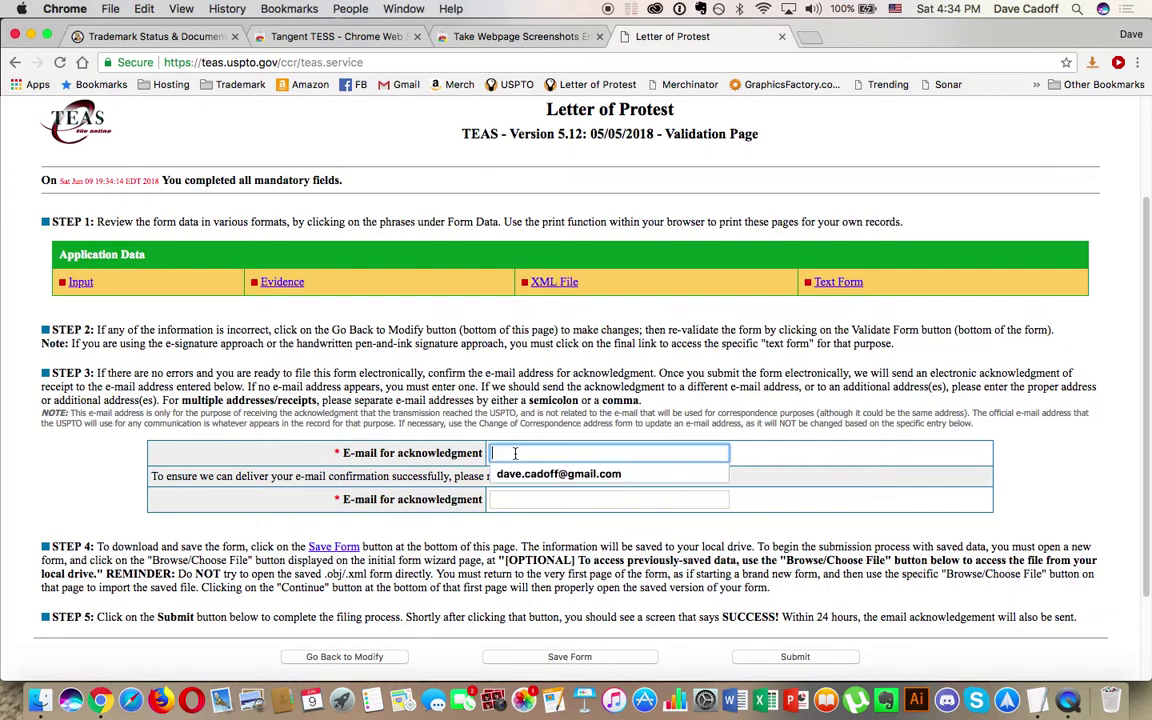
left_click(514, 473)
left_click(518, 497)
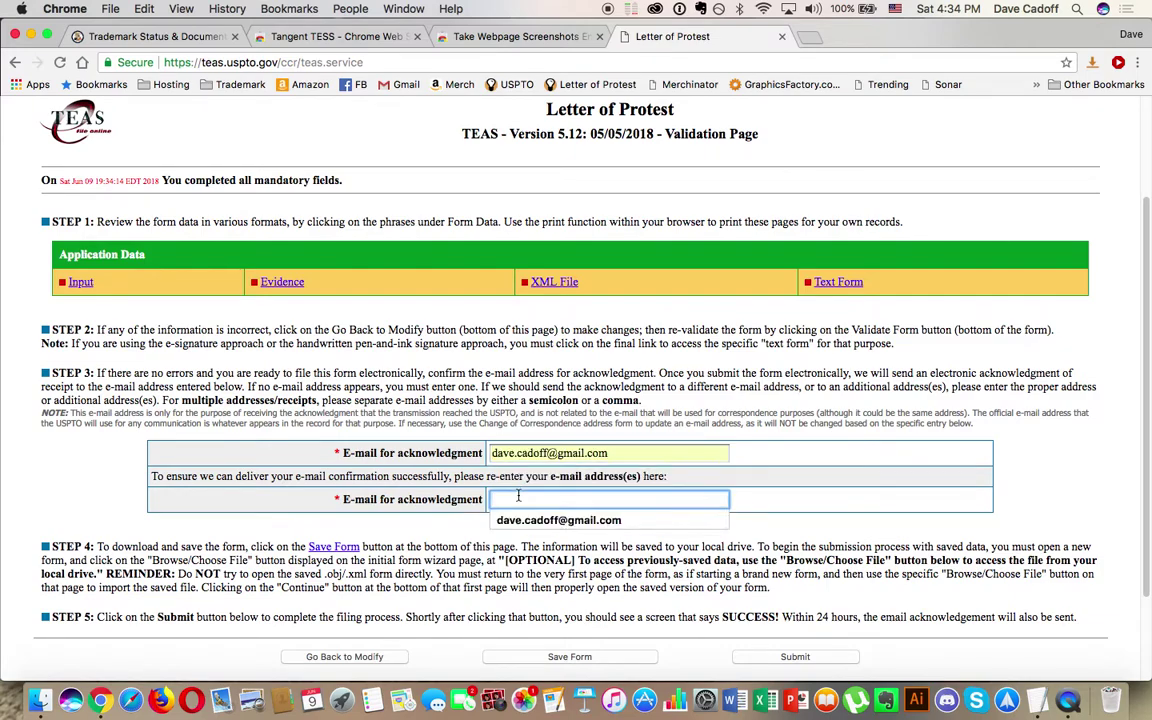
left_click(530, 519)
Step: Save the form to disk as lop-87867549.xml
scroll(347, 457, "down", 3)
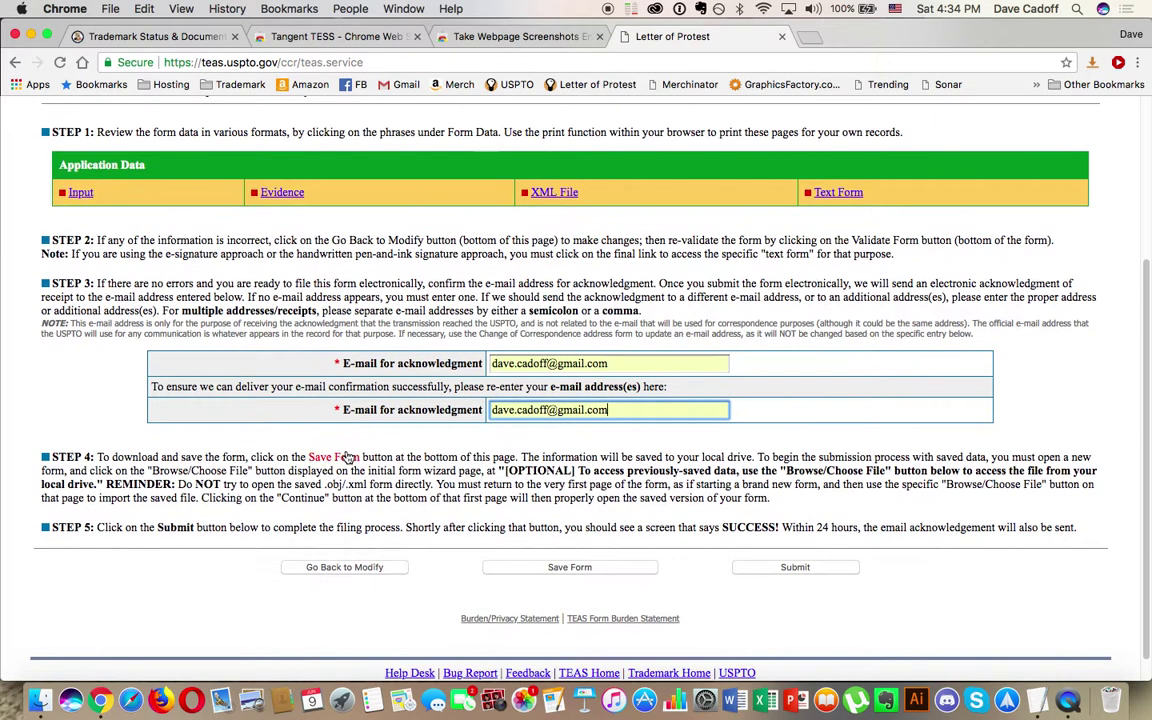
scroll(347, 457, "down", 1)
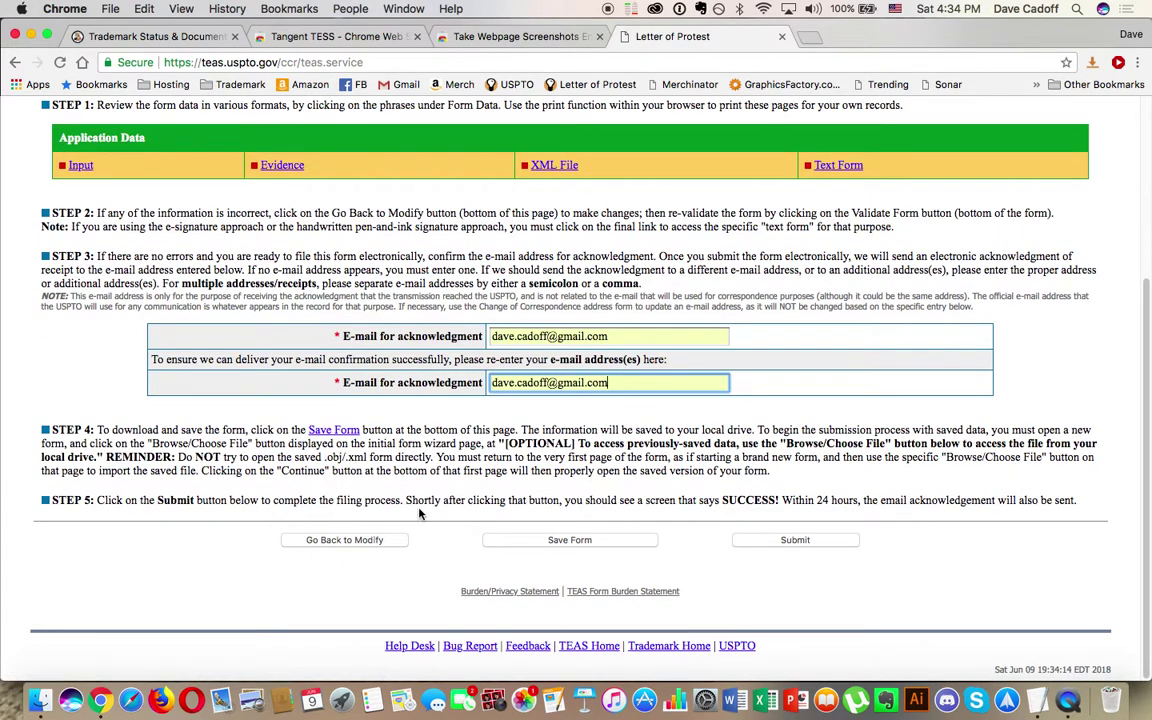
left_click(561, 547)
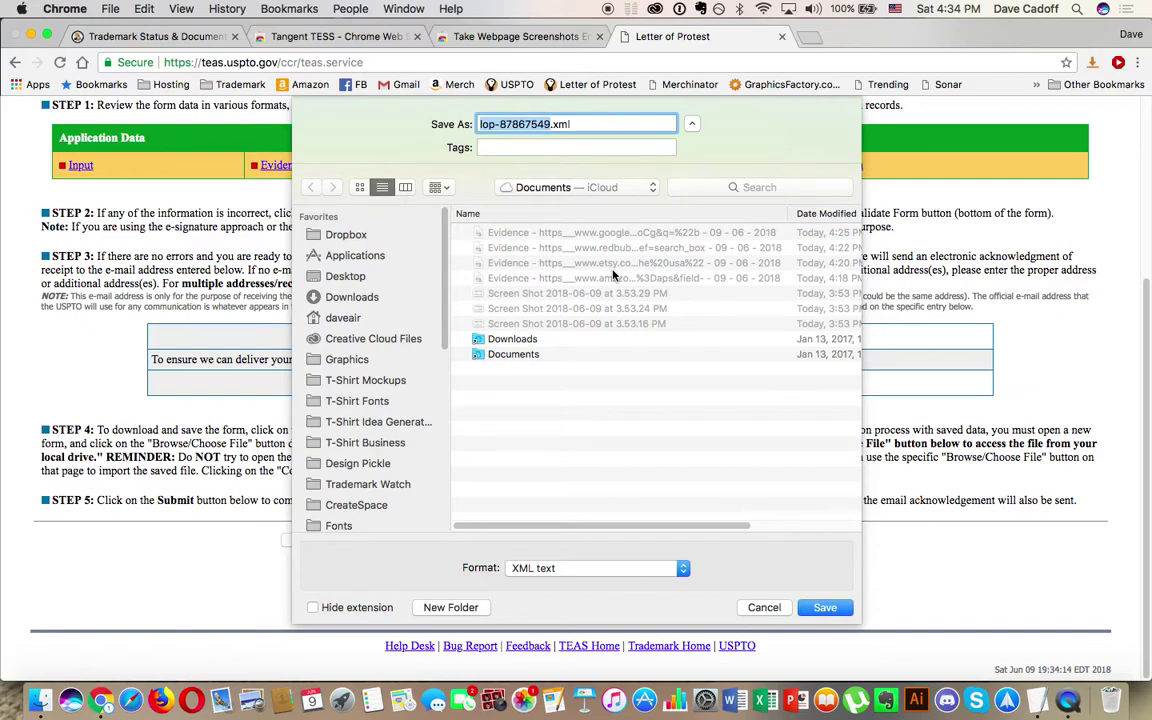
left_click(824, 606)
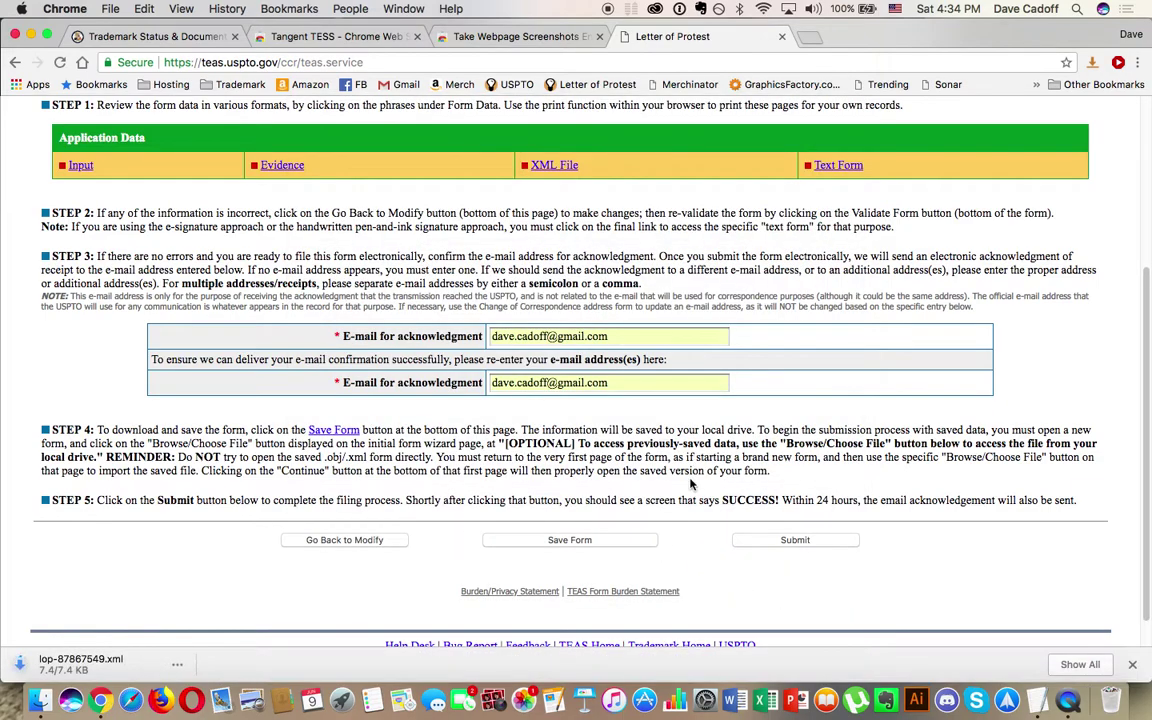
left_click(795, 540)
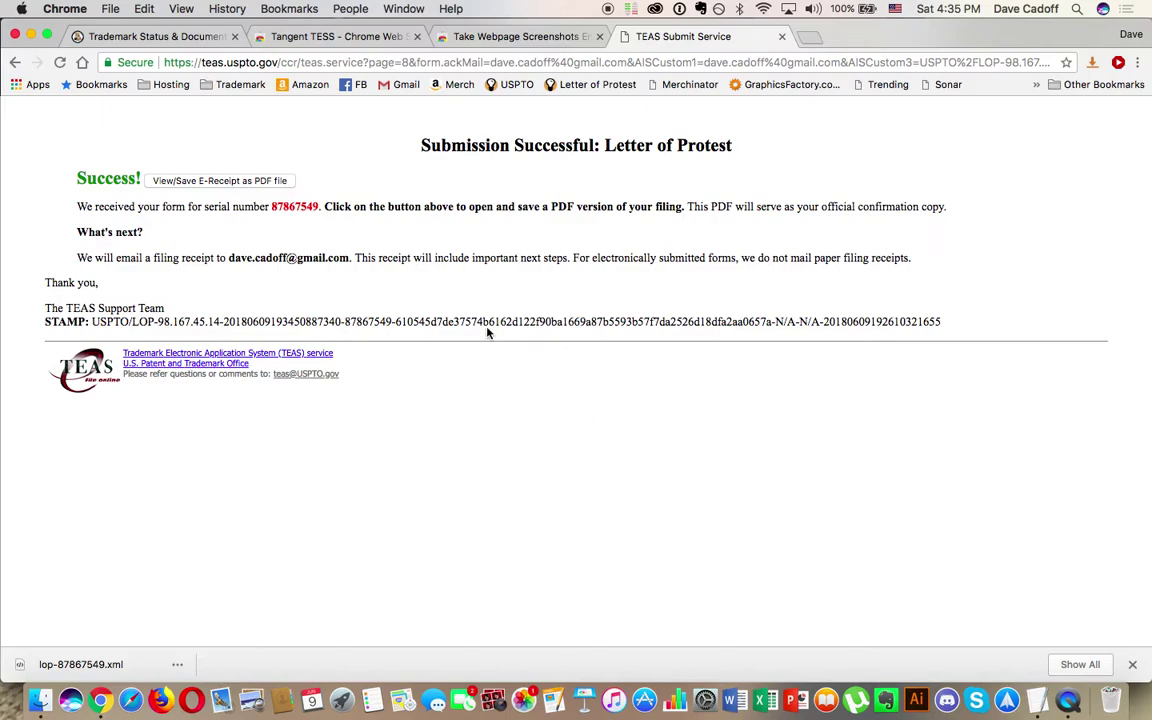
left_click(214, 181)
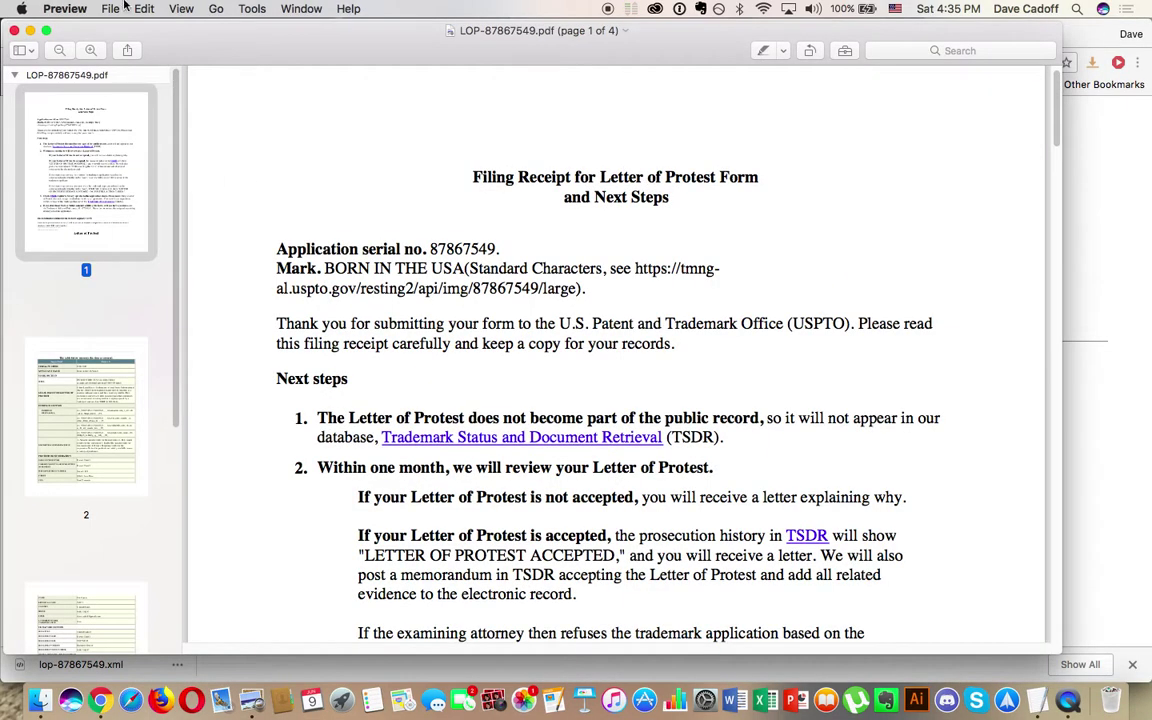
scroll(281, 231, "down", 3)
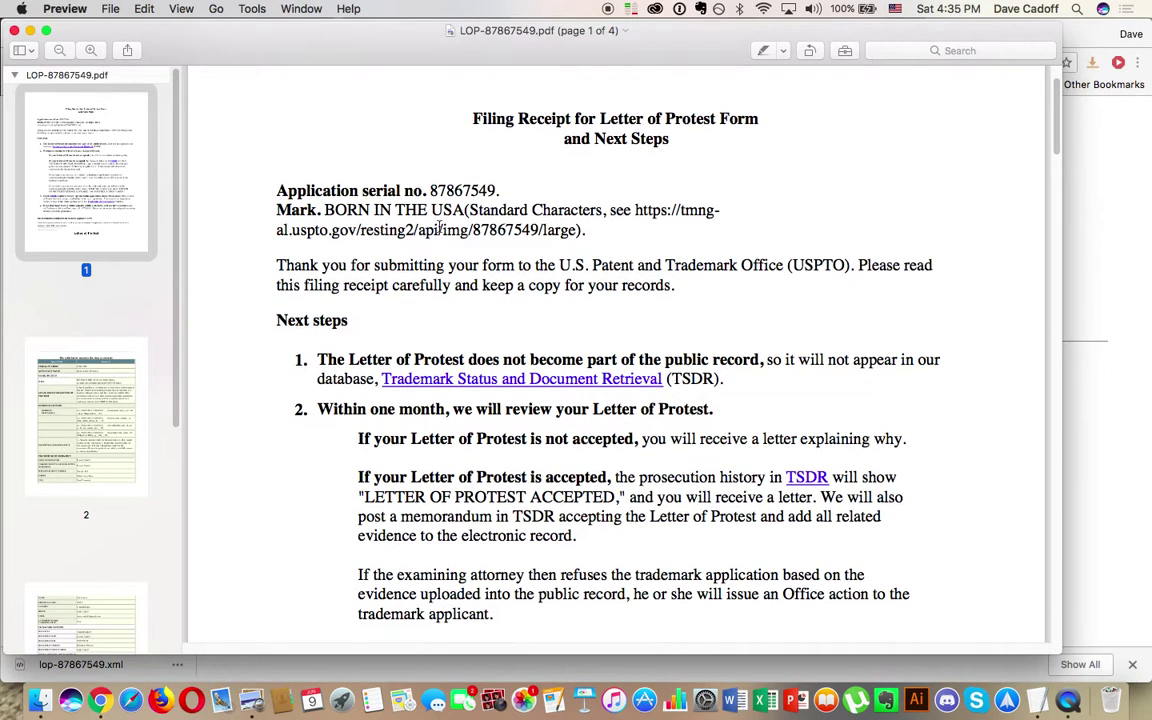
scroll(390, 297, "down", 10)
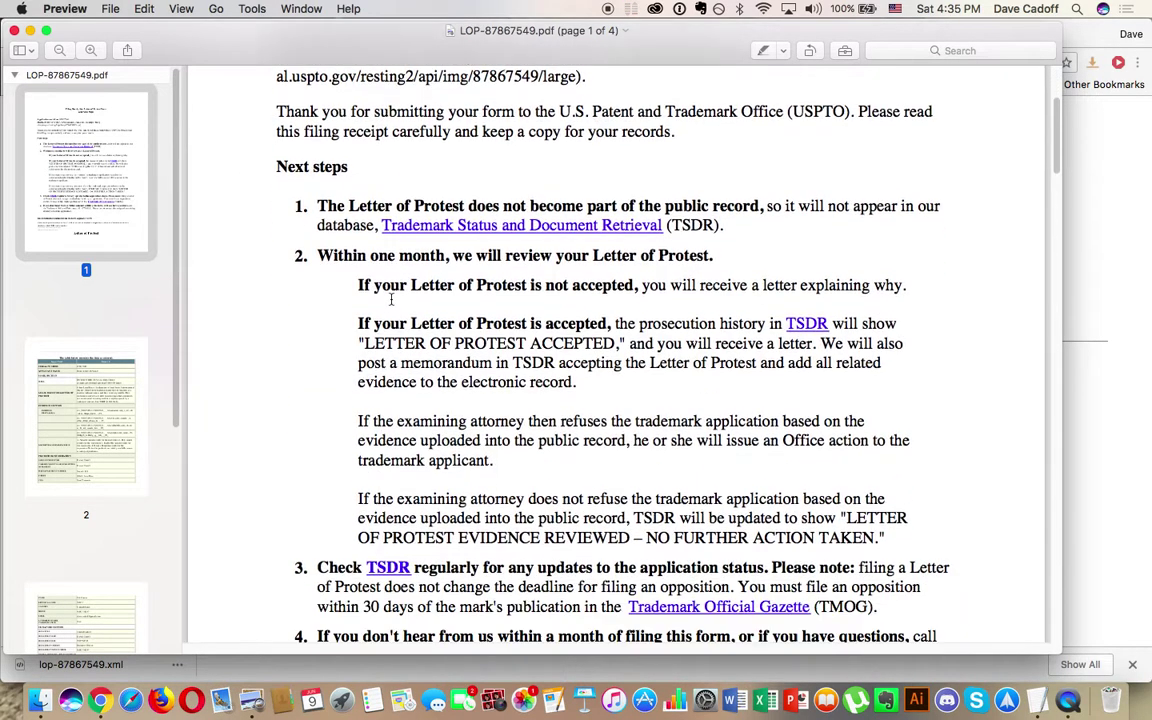
scroll(390, 297, "down", 10)
scroll(390, 297, "up", 12)
scroll(390, 297, "down", 20)
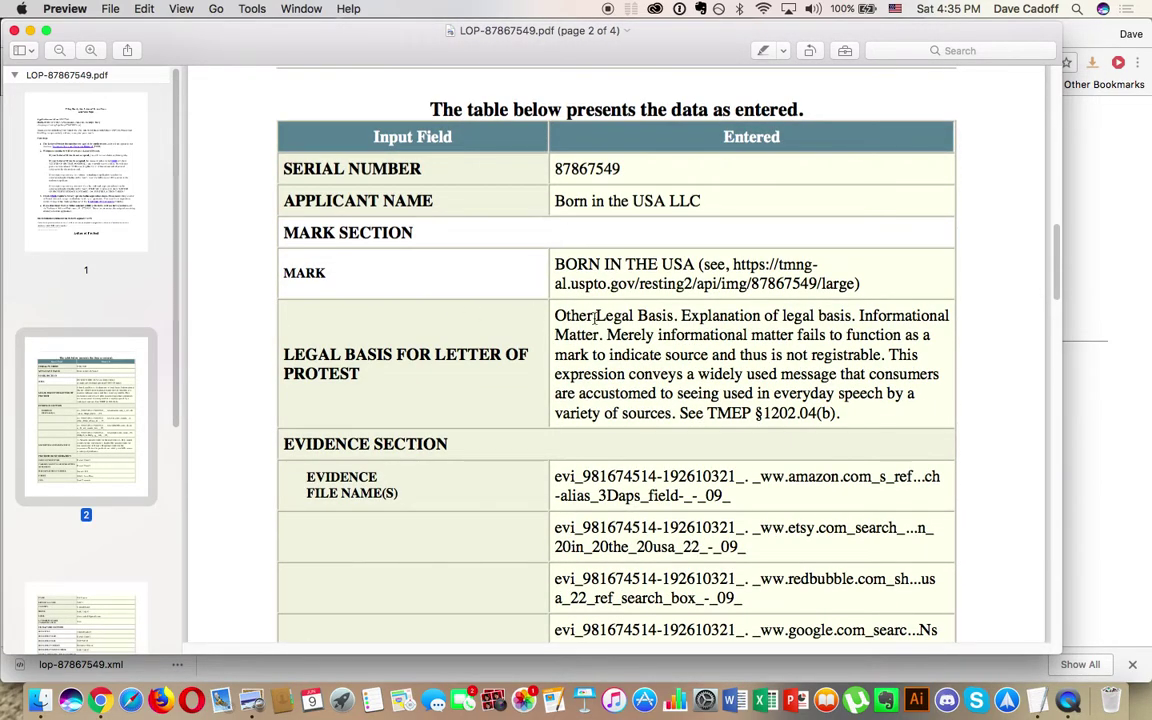
scroll(576, 275, "down", 7)
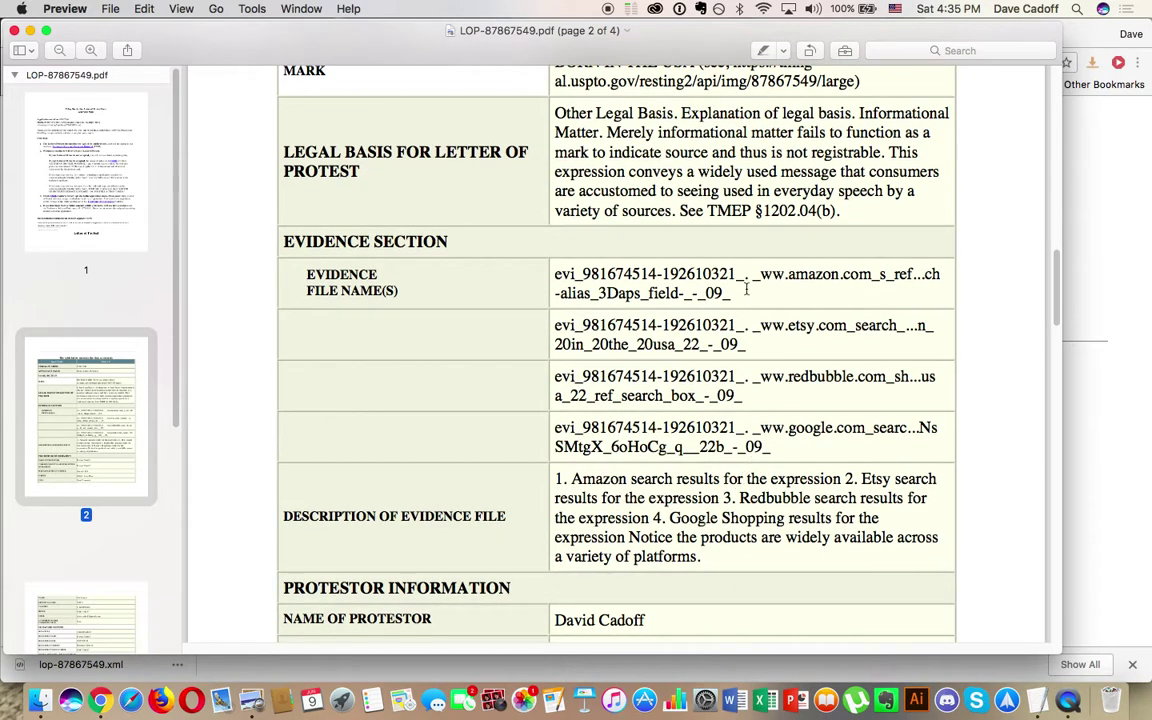
scroll(723, 380, "down", 10)
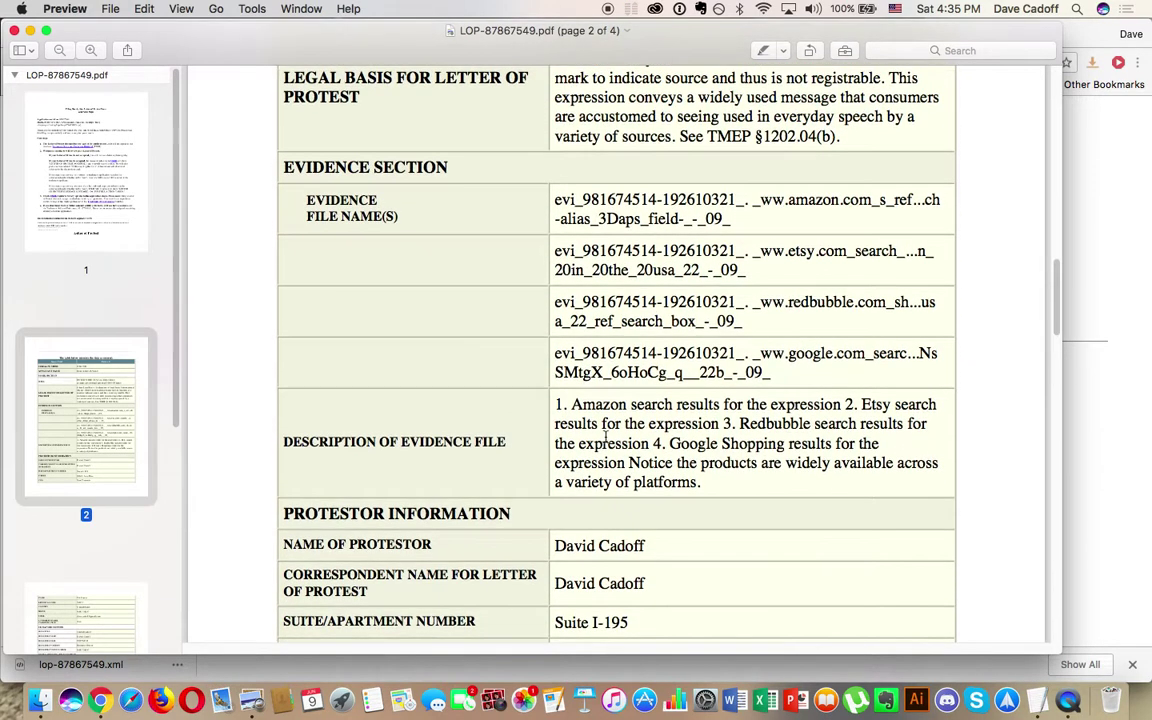
scroll(690, 482, "down", 4)
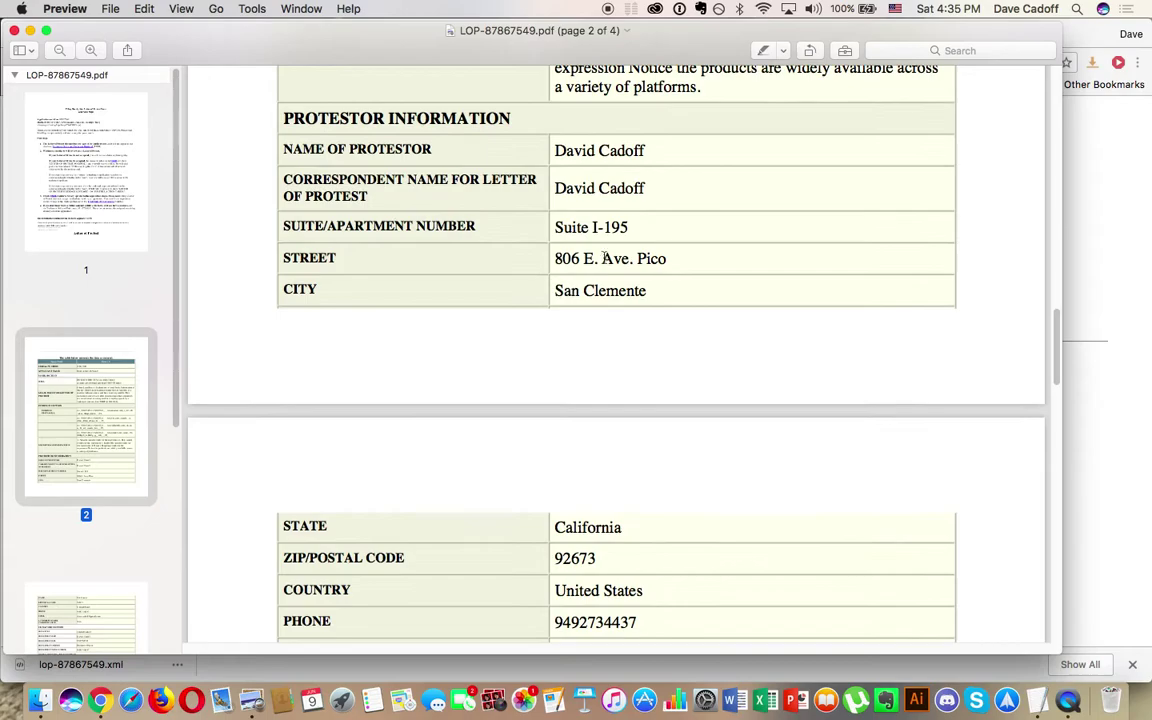
scroll(650, 234, "down", 6)
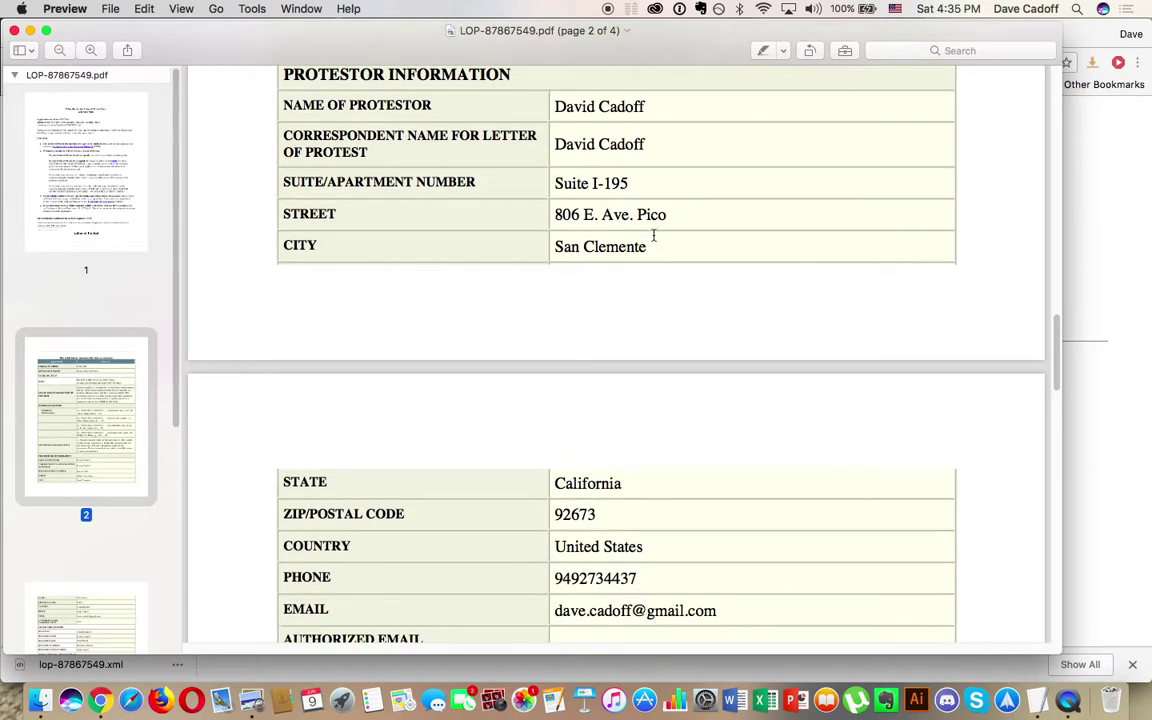
scroll(653, 235, "down", 10)
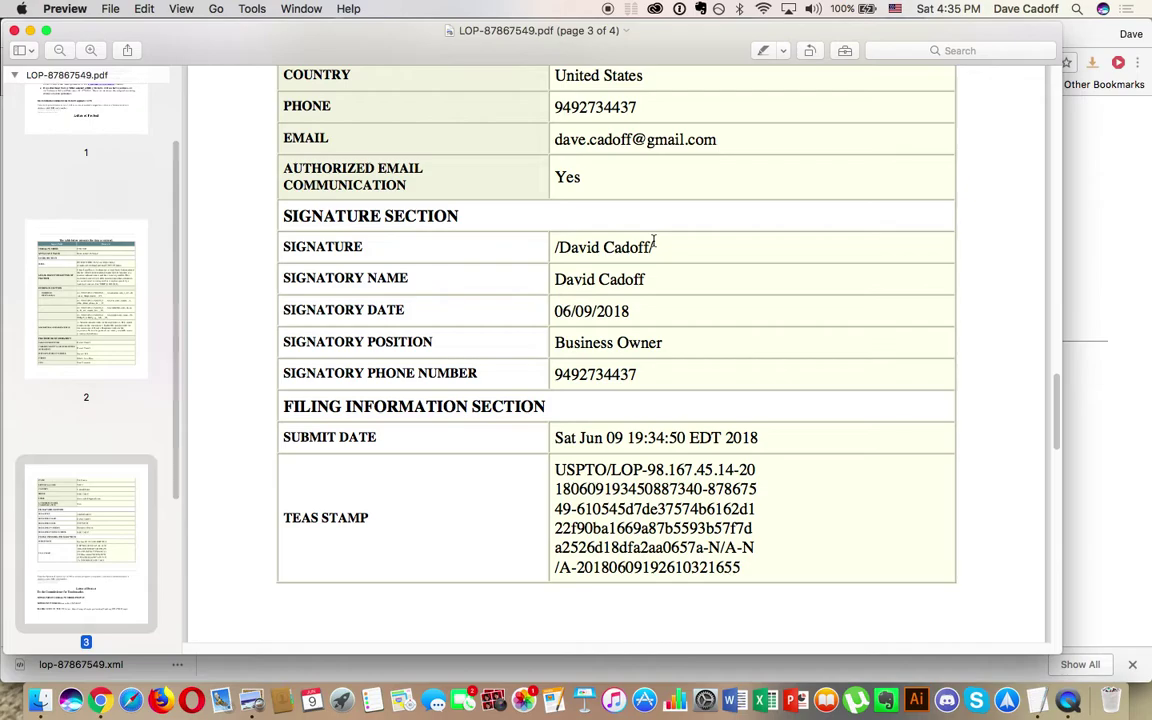
scroll(653, 241, "down", 14)
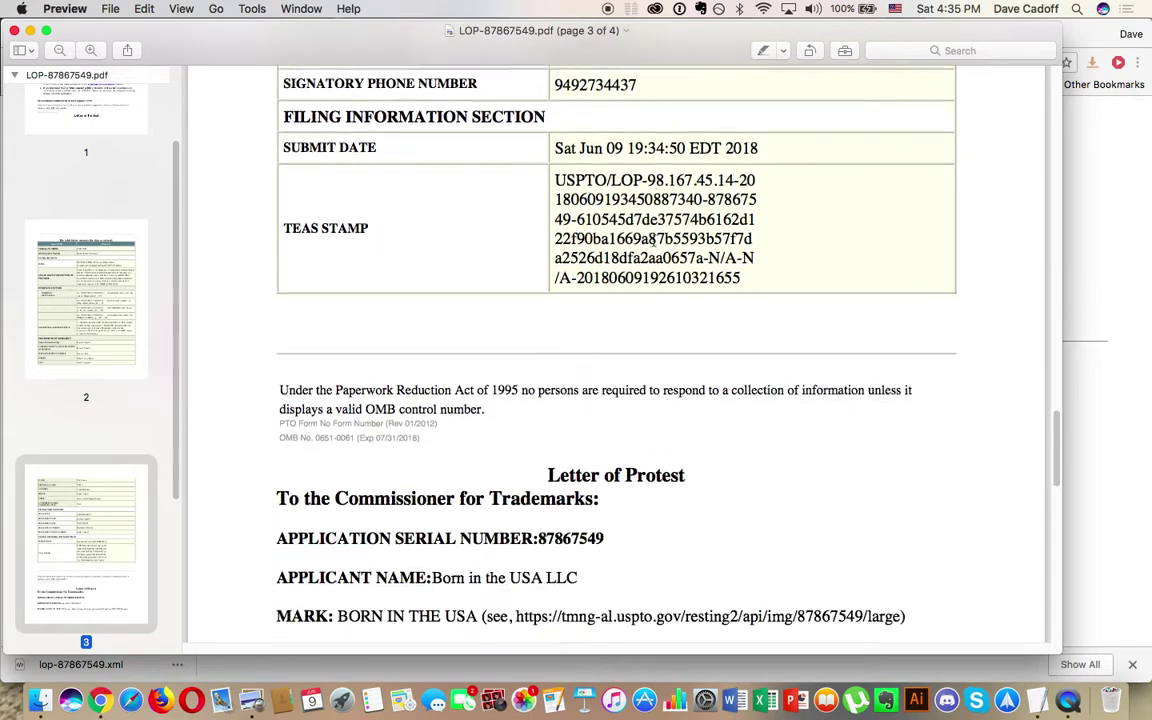
scroll(653, 241, "down", 15)
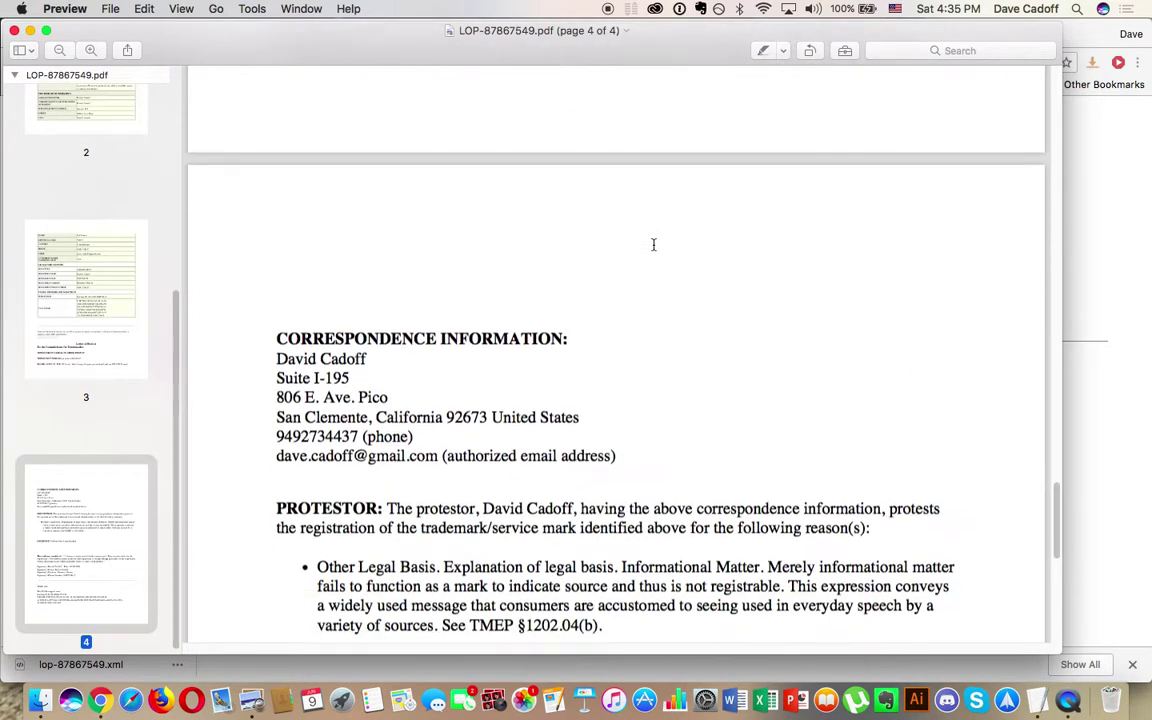
scroll(653, 244, "down", 10)
scroll(653, 244, "up", 20)
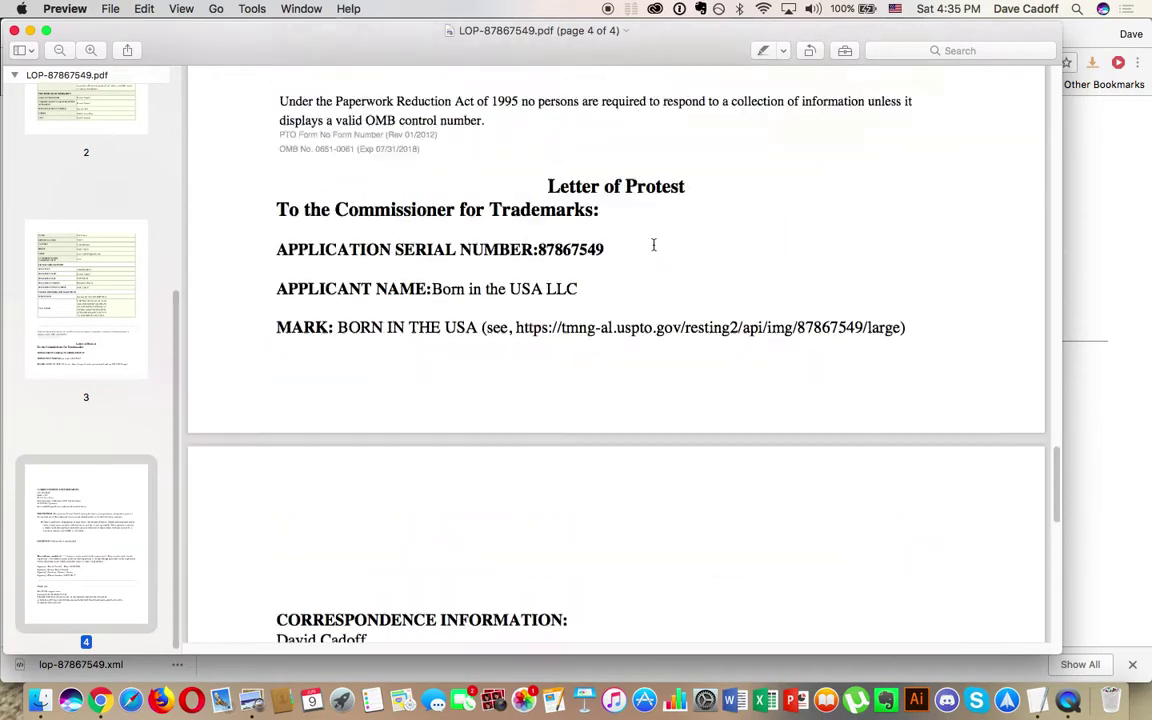